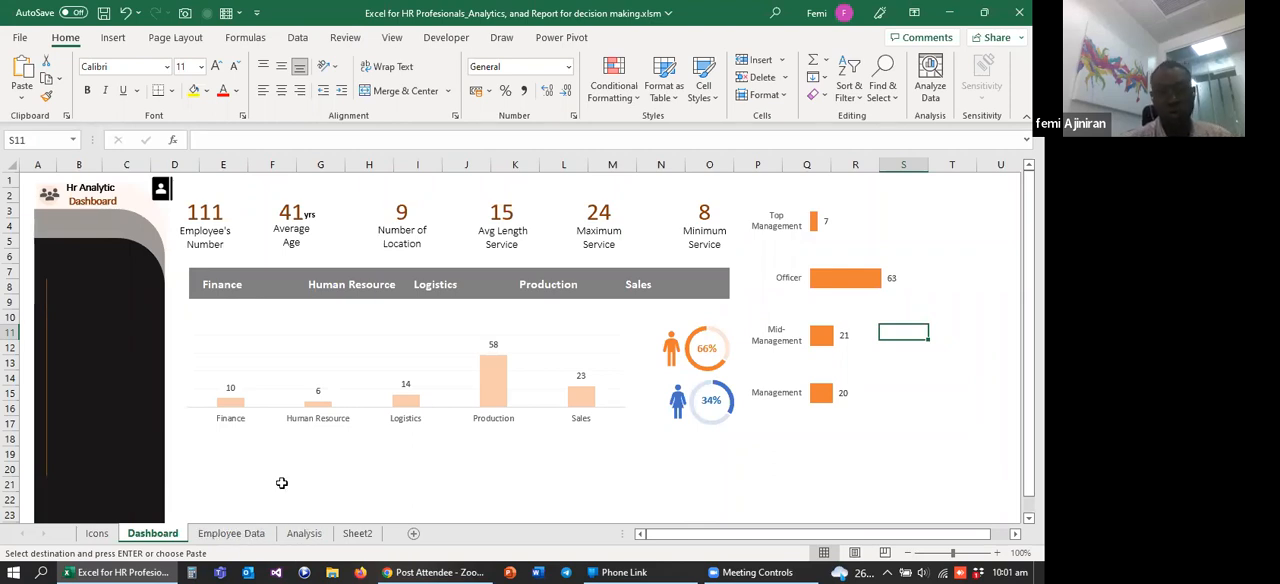
Step: Open Sheet2 containing the pasted employee records and fit the Employee ID column's width to its contents
key("ctrl+v")
left_click(357, 533)
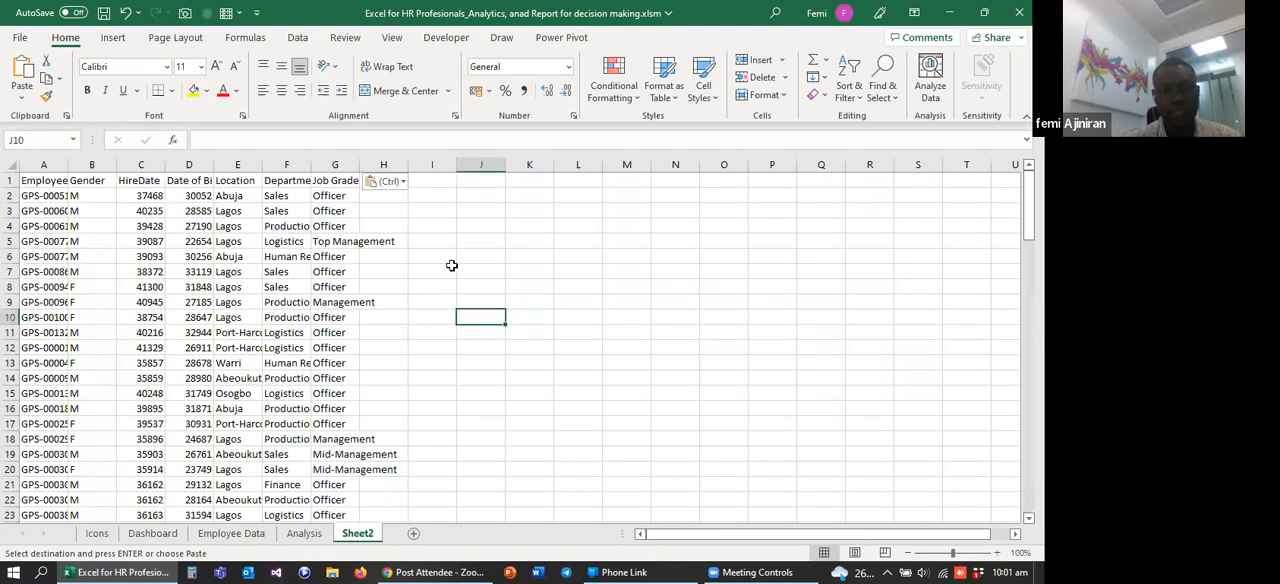
left_click(450, 265)
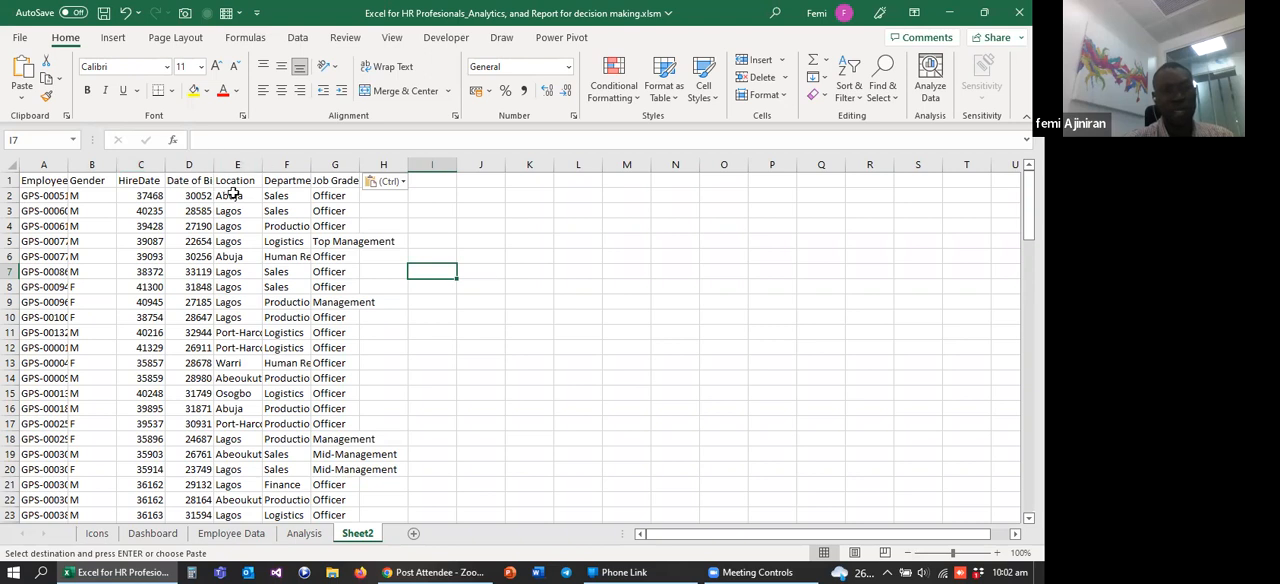
left_click(145, 164)
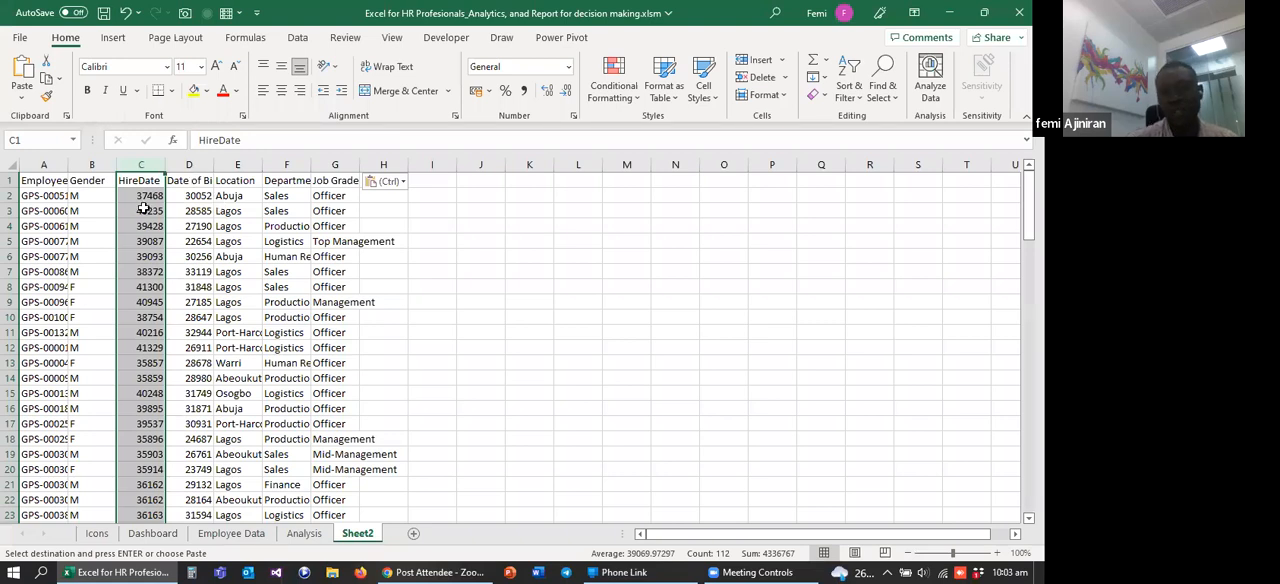
left_click(44, 166)
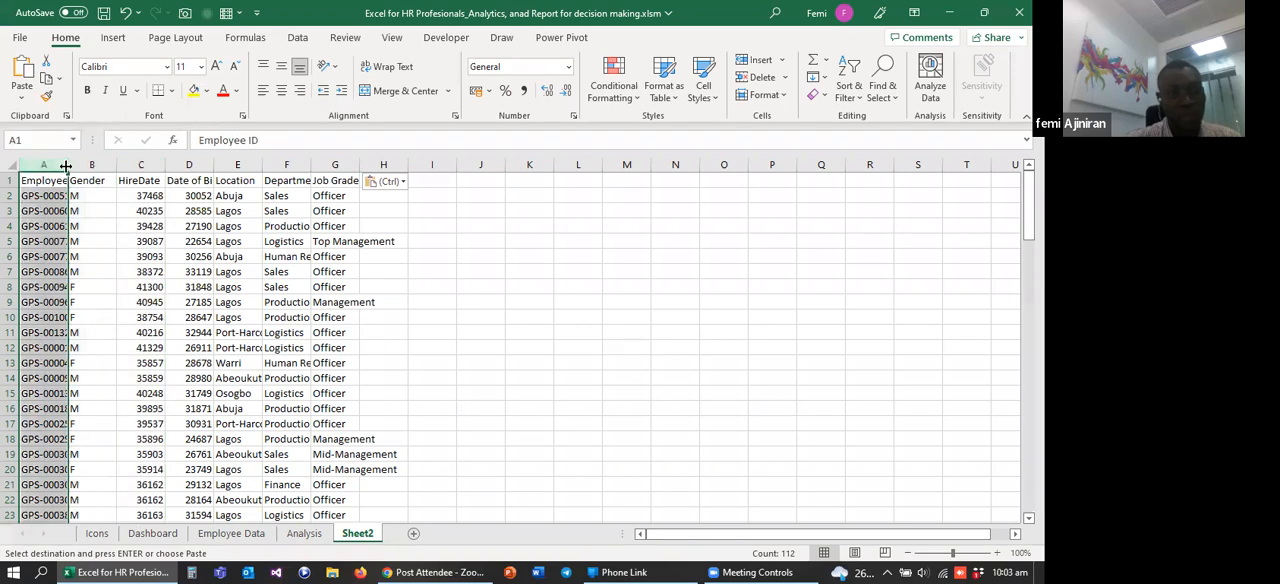
double_click(66, 166)
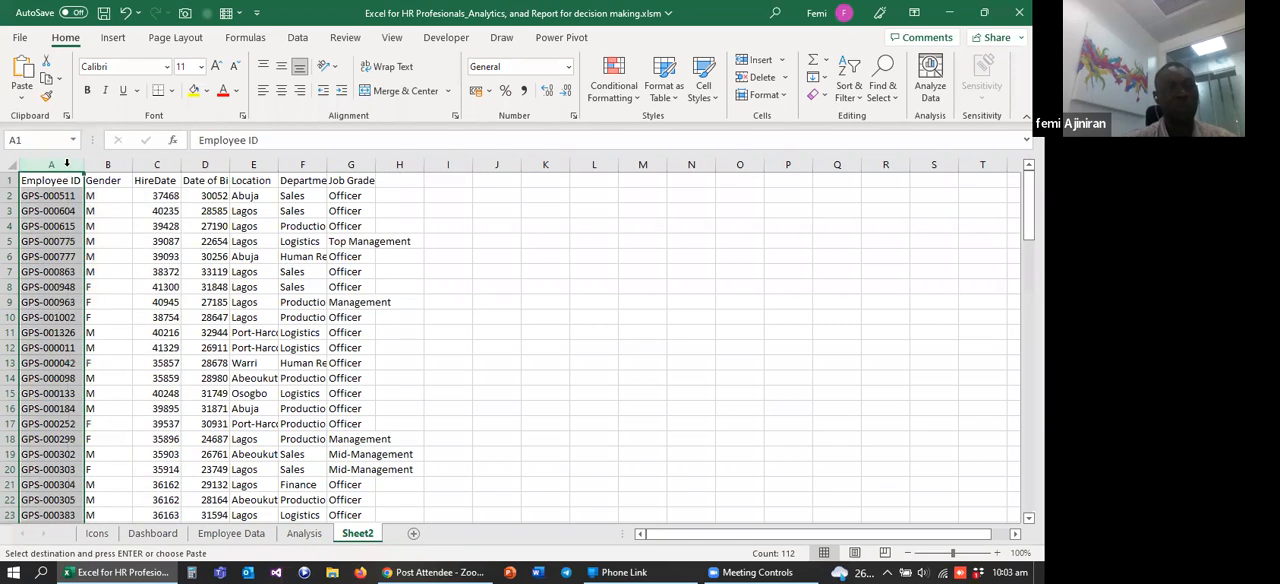
Step: Format the HireDate column as Short Date and copy that format to the Date of Birth column
left_click(169, 164)
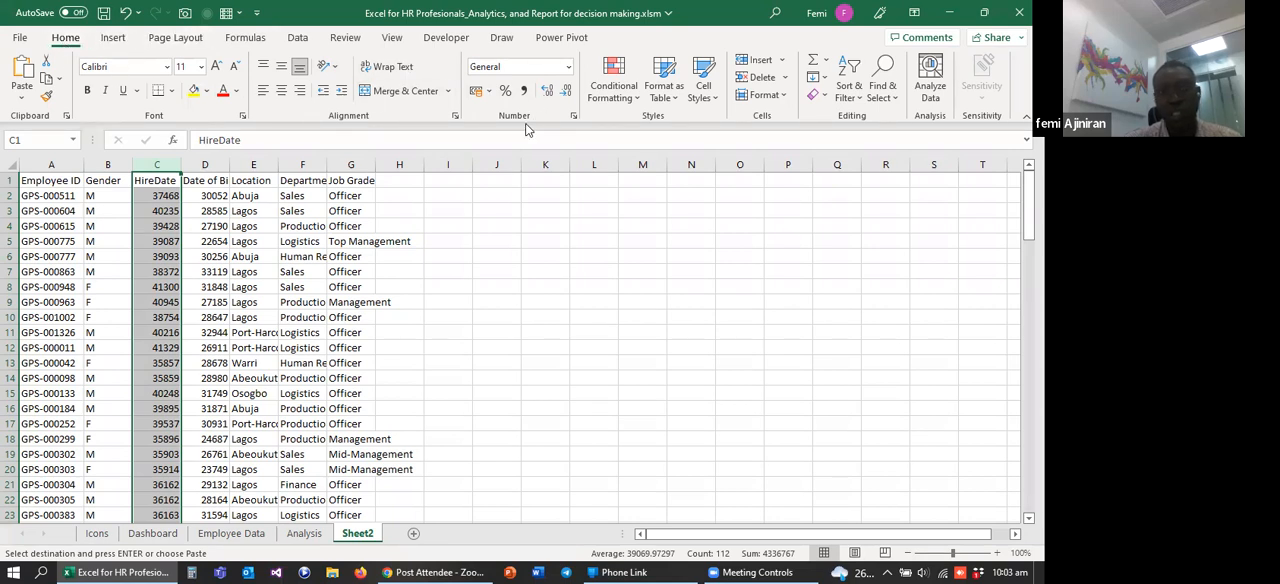
left_click(568, 68)
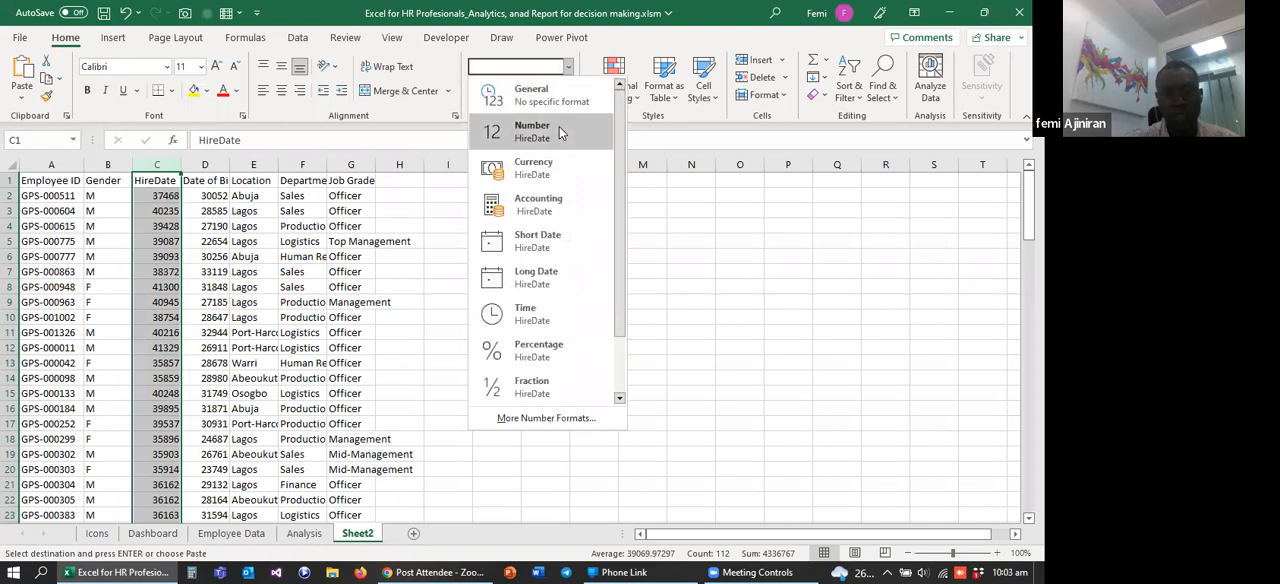
left_click(538, 242)
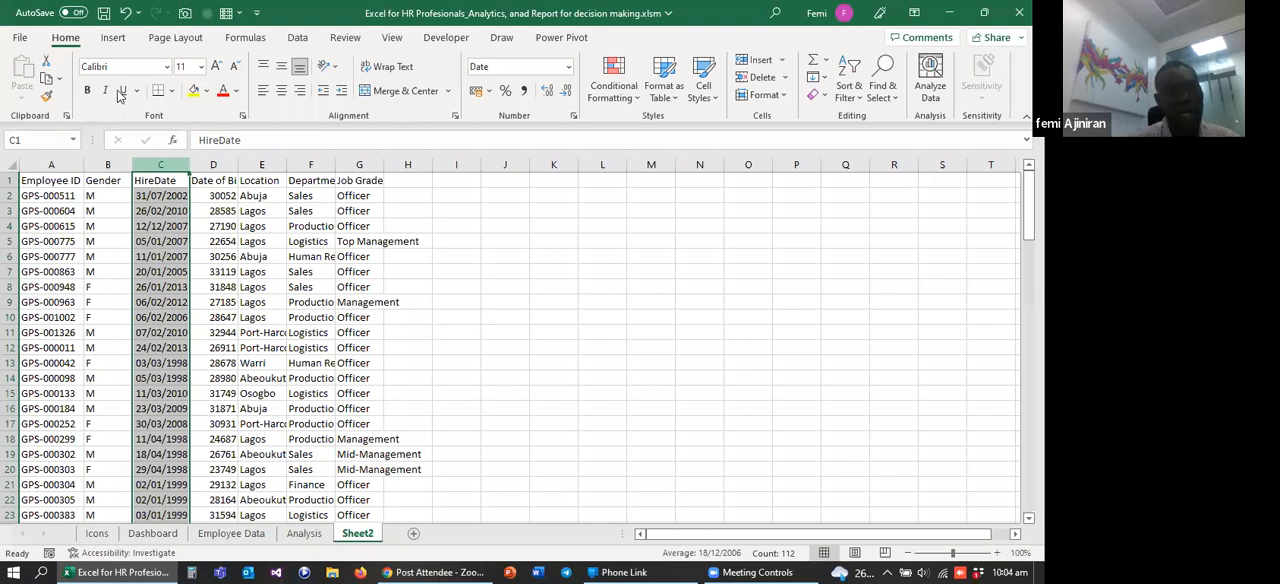
left_click(47, 97)
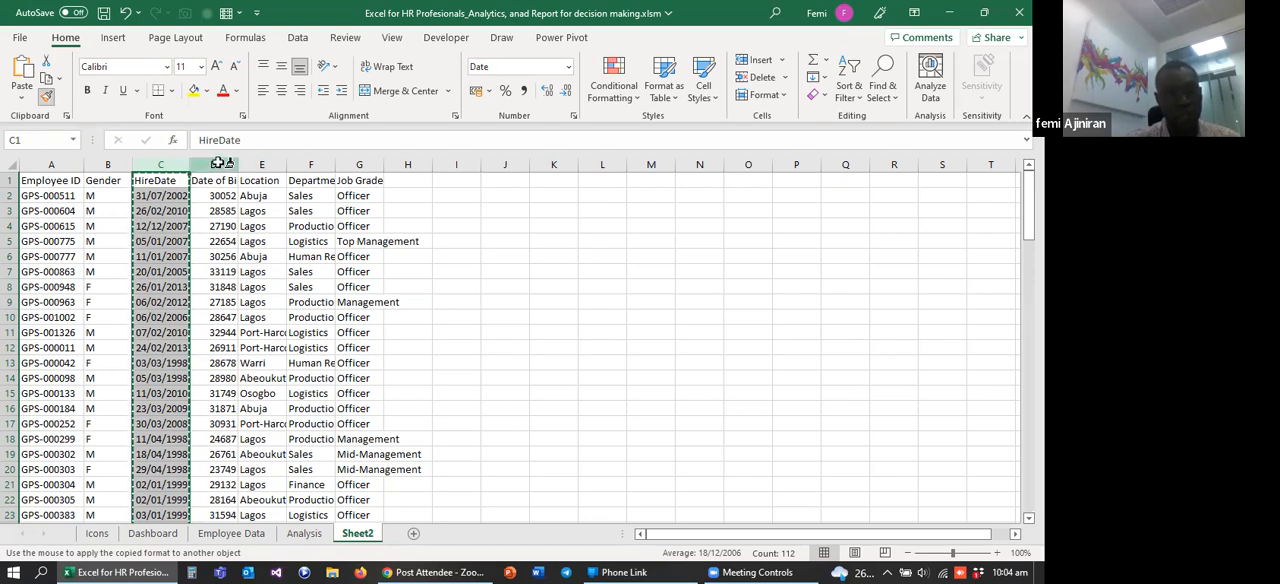
left_click(217, 164)
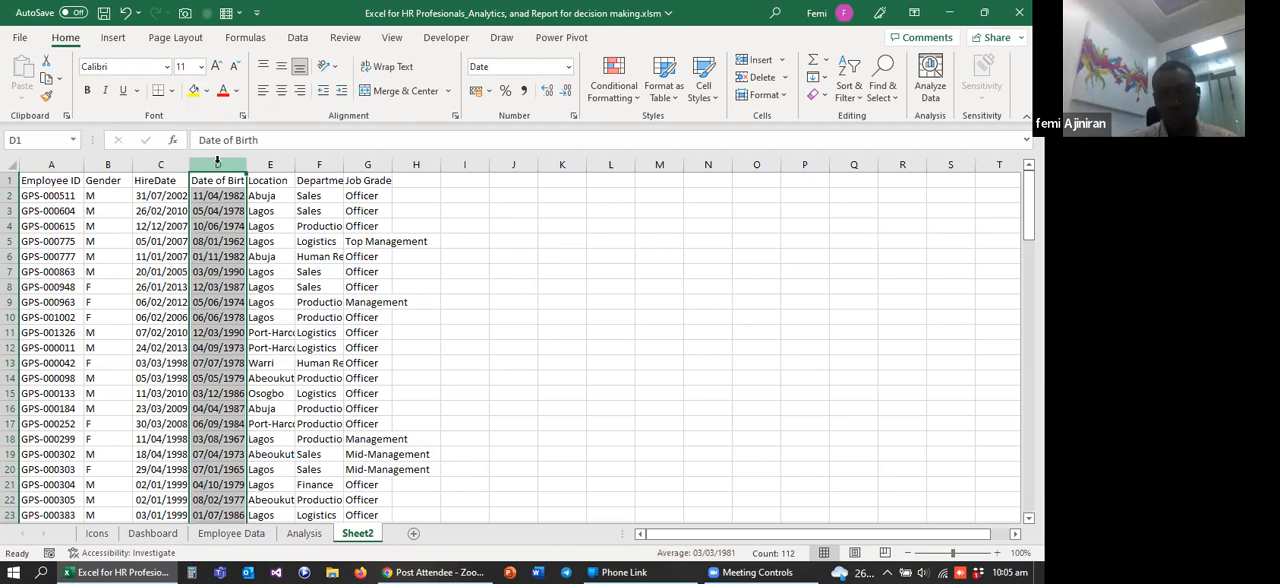
Step: Widen the HireDate, Date of Birth, Location and Job Grade columns so that their contents fit
left_click_drag(246, 163, 296, 161)
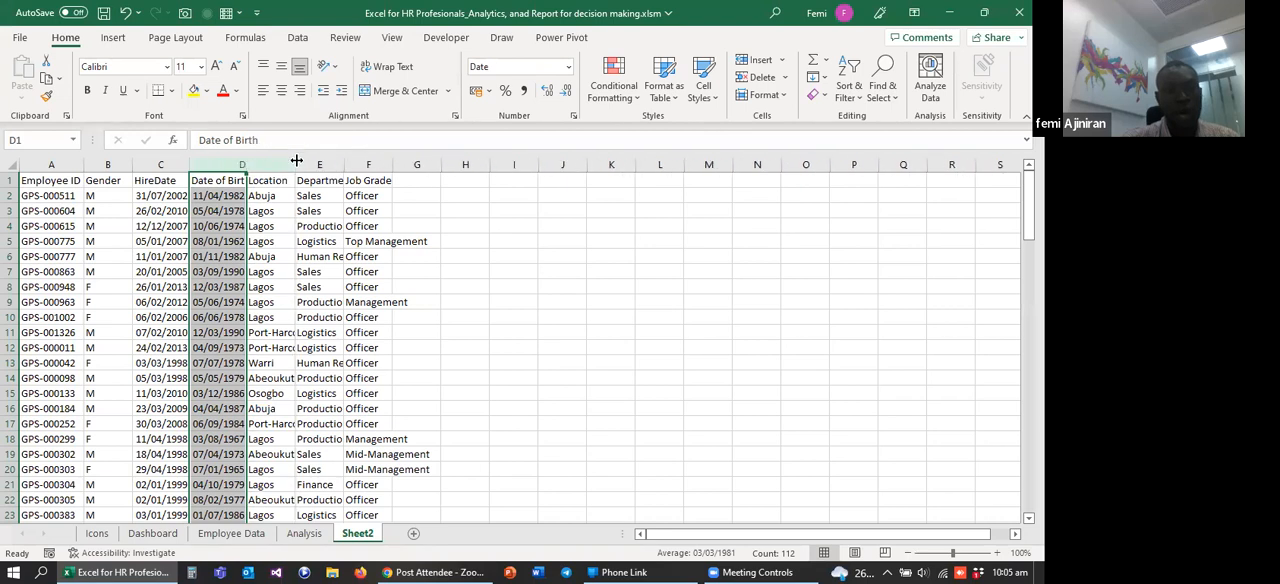
left_click_drag(189, 164, 203, 164)
double_click(356, 164)
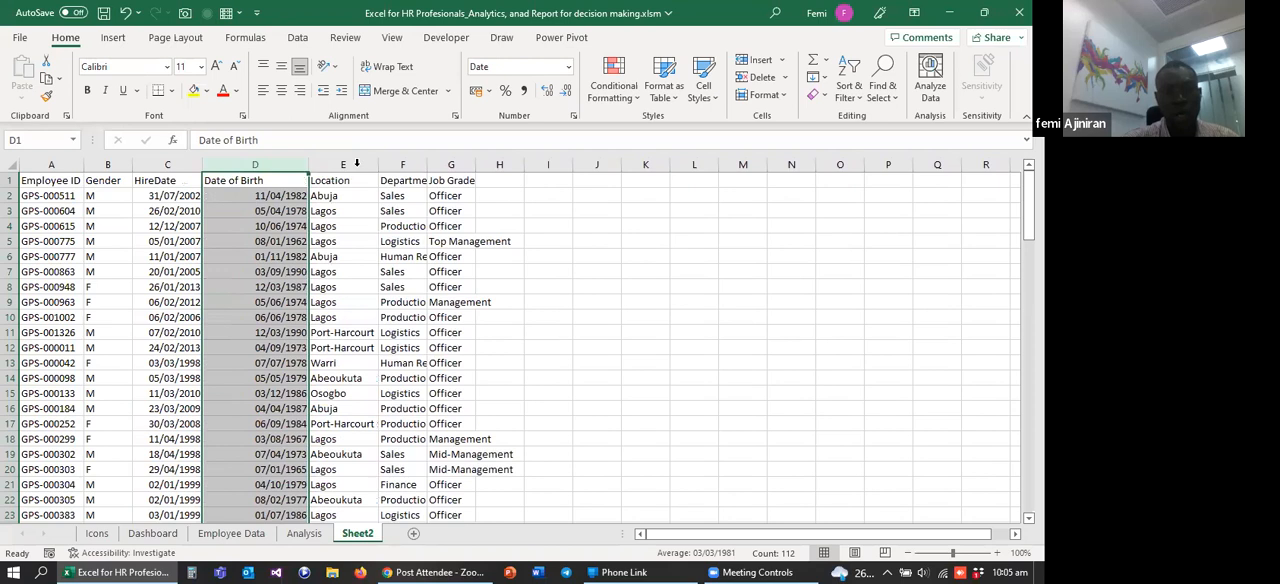
double_click(475, 163)
left_click(475, 162)
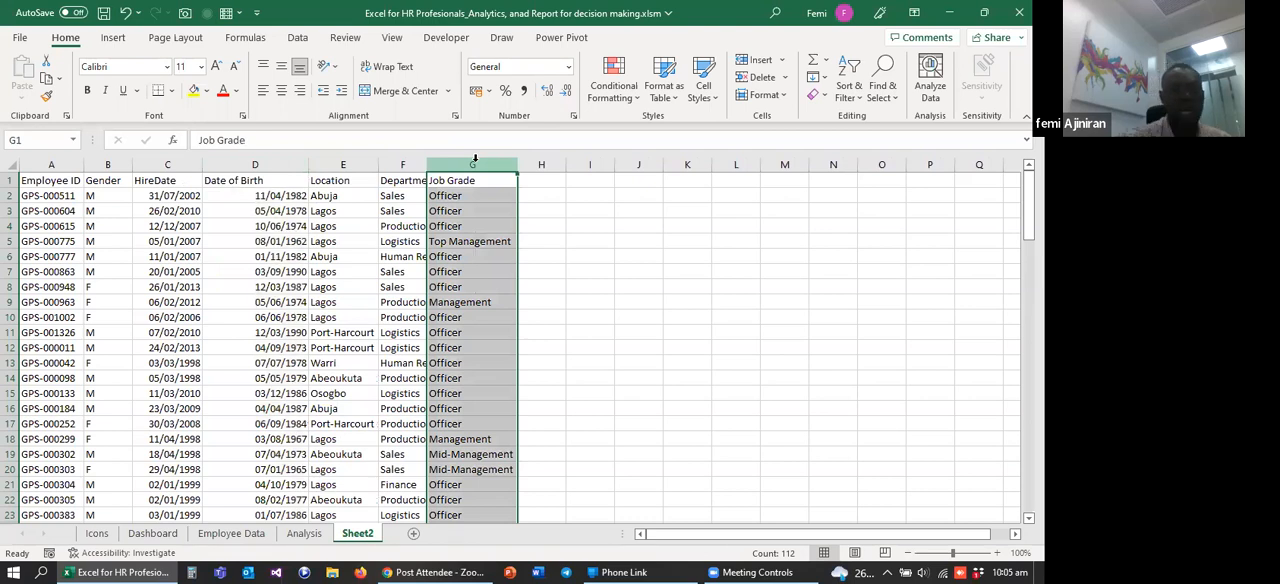
Step: Review the Employee ID, Gender and HireDate columns, including the employee IDs from A2 down to the last record
left_click(165, 165)
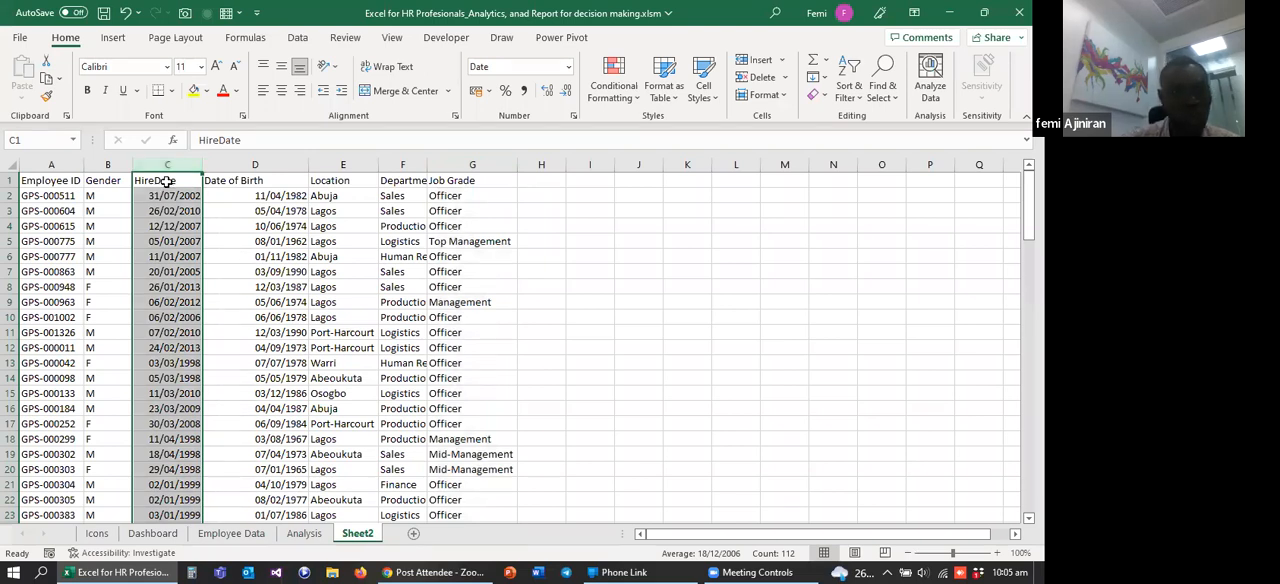
left_click(48, 166)
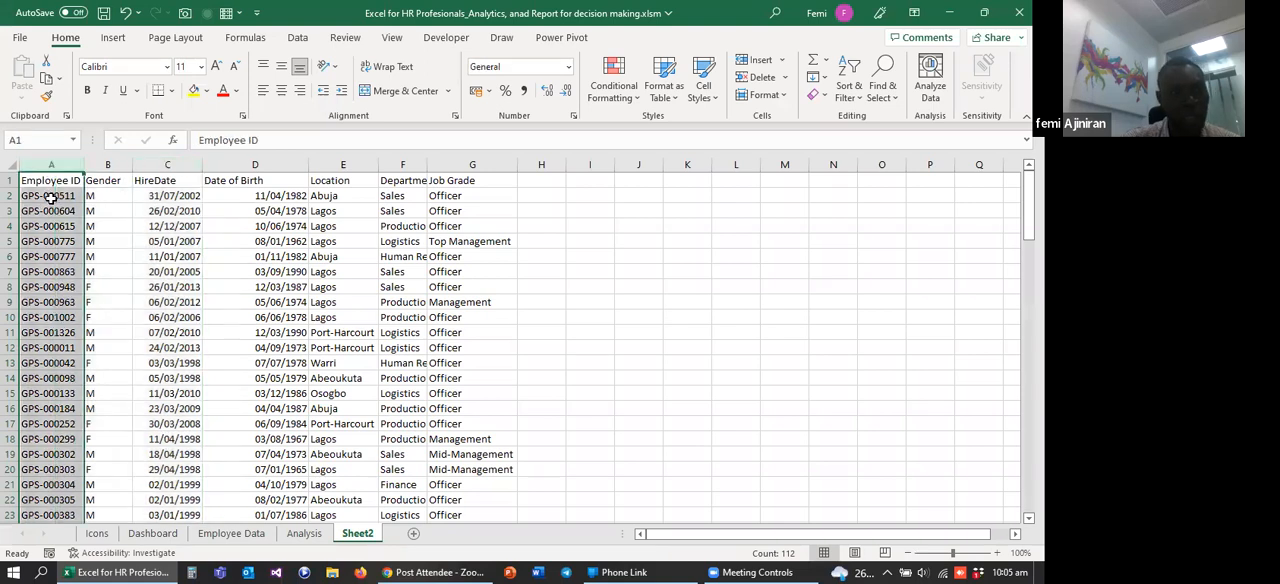
left_click(50, 197)
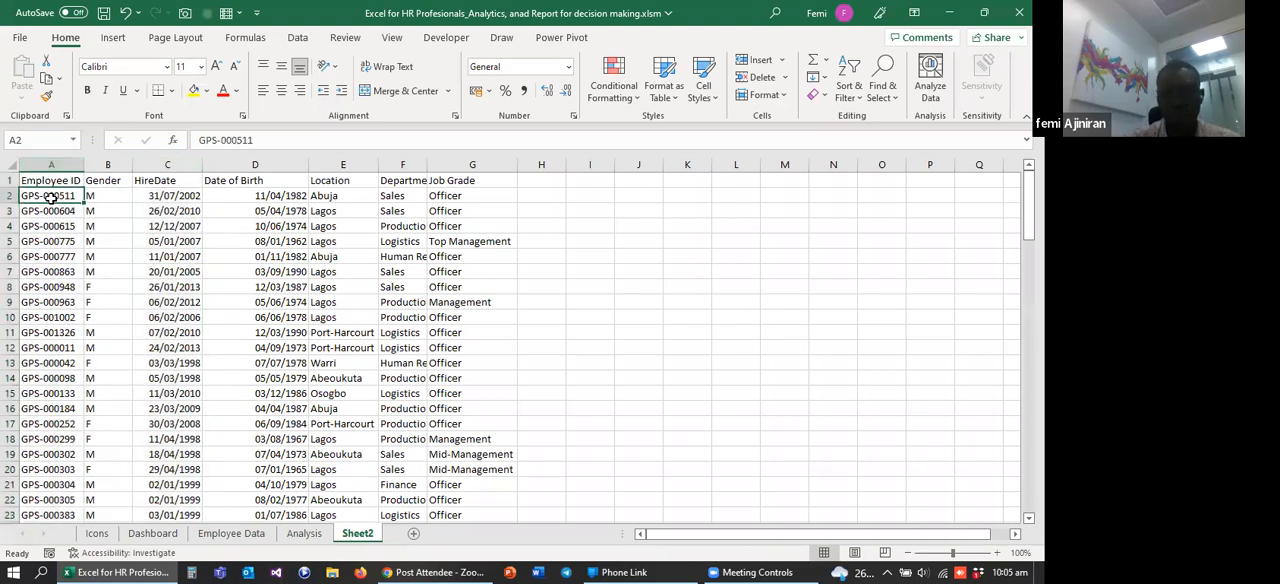
key("ctrl+shift+Down")
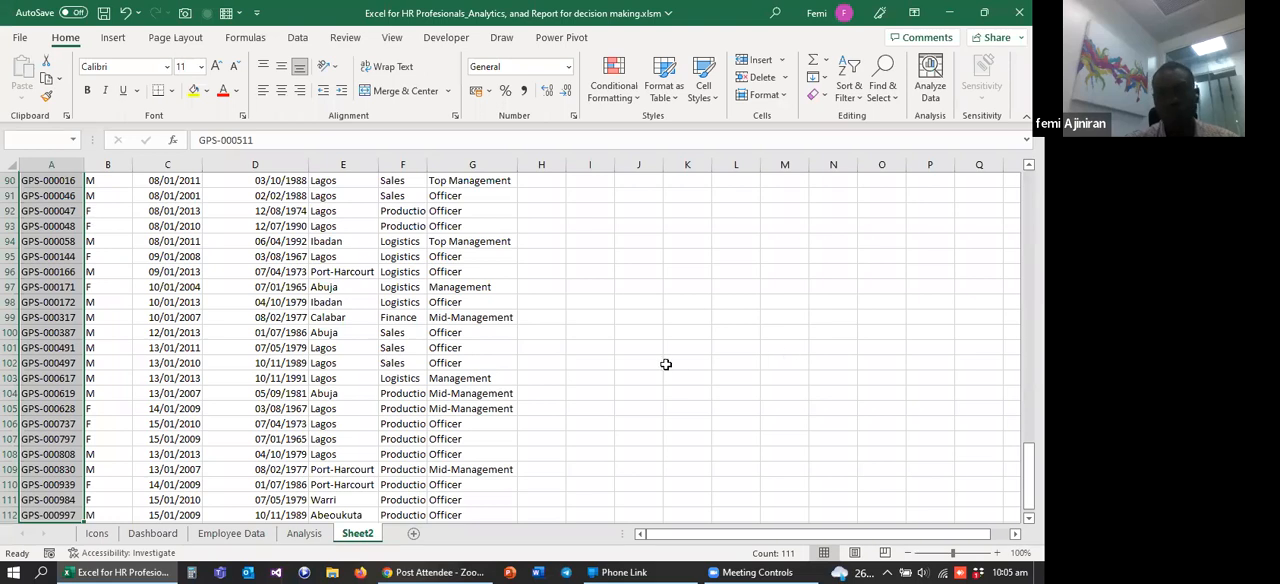
left_click(447, 294)
key("Up")
key("Up")
key("Up")
key("Up")
key("Up")
key("Up")
key("Up")
key("Up")
key("Up")
key("Up")
key("Up")
key("Up")
key("Up")
key("Up")
key("Up")
key("Up")
key("Up")
key("Up")
key("Up")
key("Up")
key("Up")
key("Up")
key("Up")
key("Up")
key("Up")
key("Up")
key("Up")
key("Up")
key("Up")
key("Up")
key("Up")
key("Up")
key("Up")
key("Up")
key("Up")
key("Up")
key("Up")
key("Up")
key("Up")
key("Up")
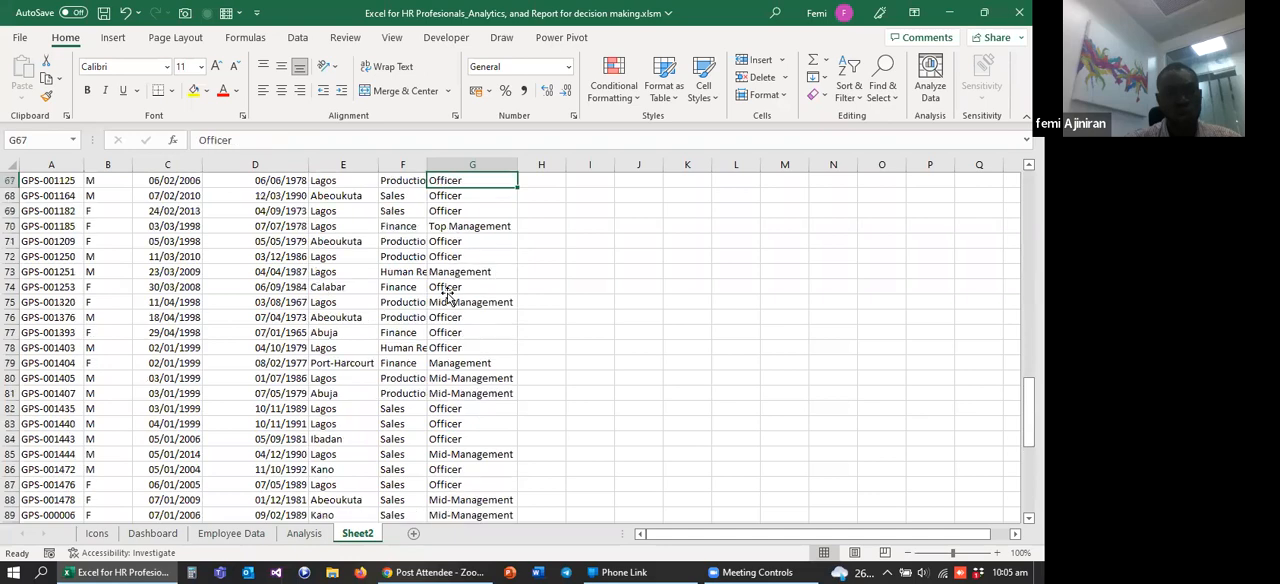
key("Up")
key("Up")
key("Up")
key("Up")
key("Up")
key("Up")
key("Up")
key("Up")
key("Up")
key("Up")
key("Up")
key("Up")
key("Up")
key("Up")
key("Up")
key("Up")
key("Up")
key("Up")
key("Up")
key("Up")
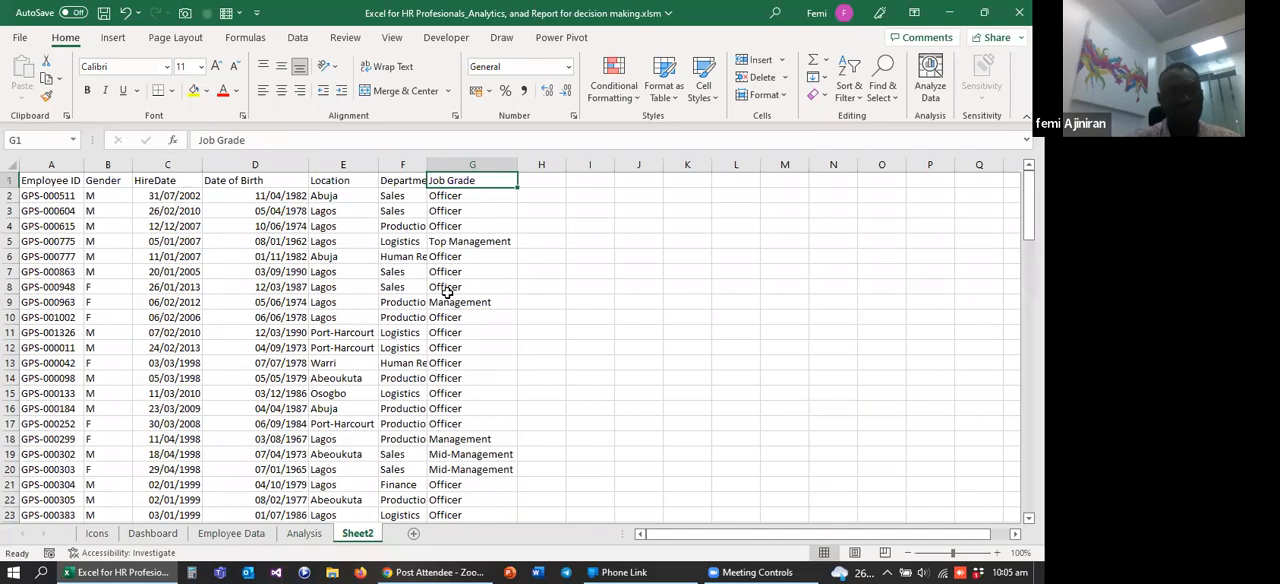
left_click(51, 164)
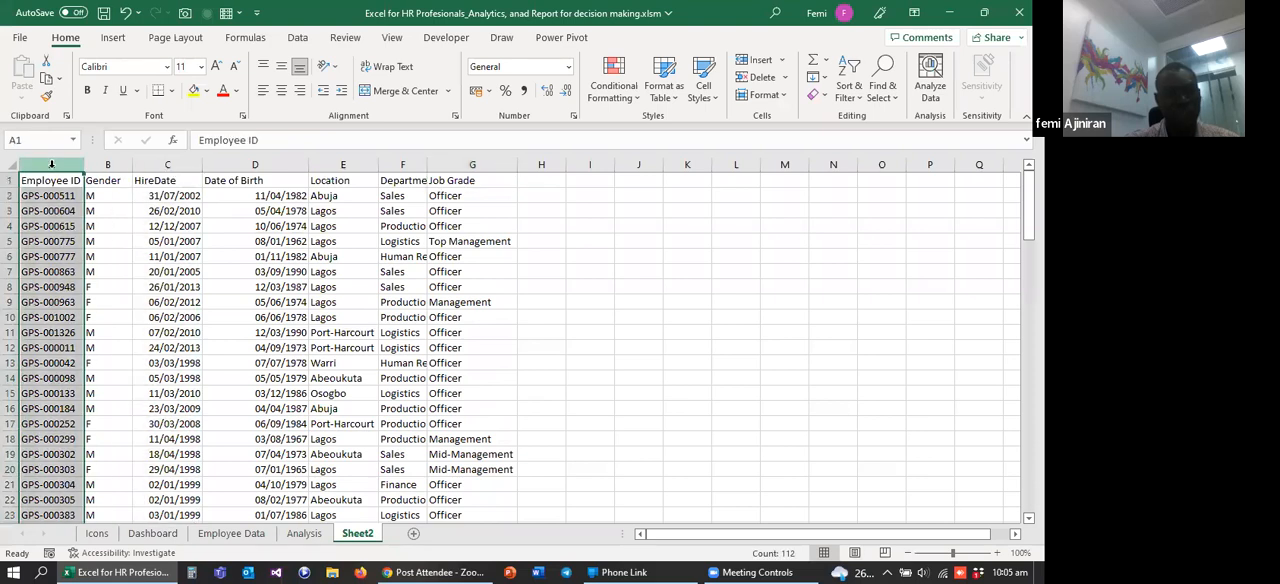
left_click(107, 164)
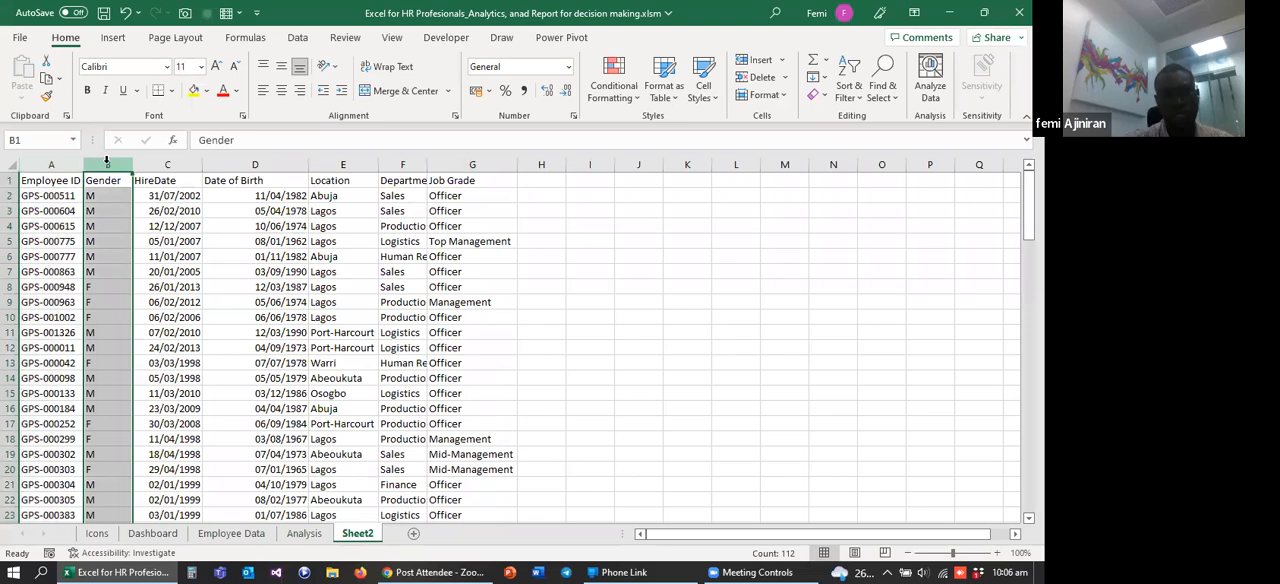
left_click(165, 163)
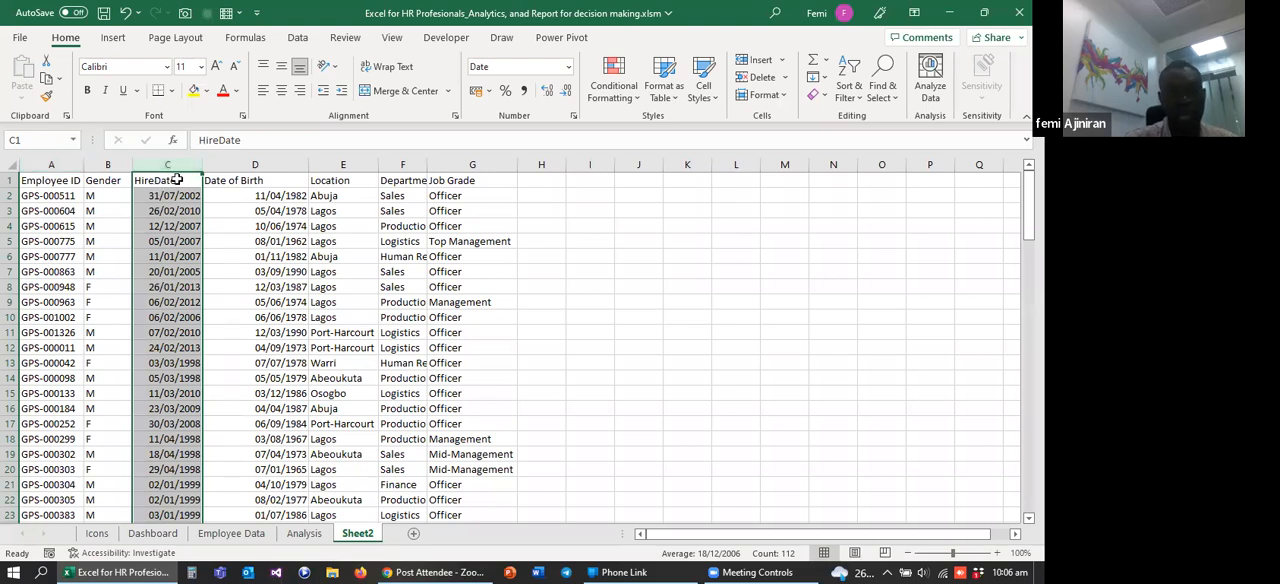
Step: Add the header "Length of Service" in cell H1 and fit column H's width to it
left_click(541, 180)
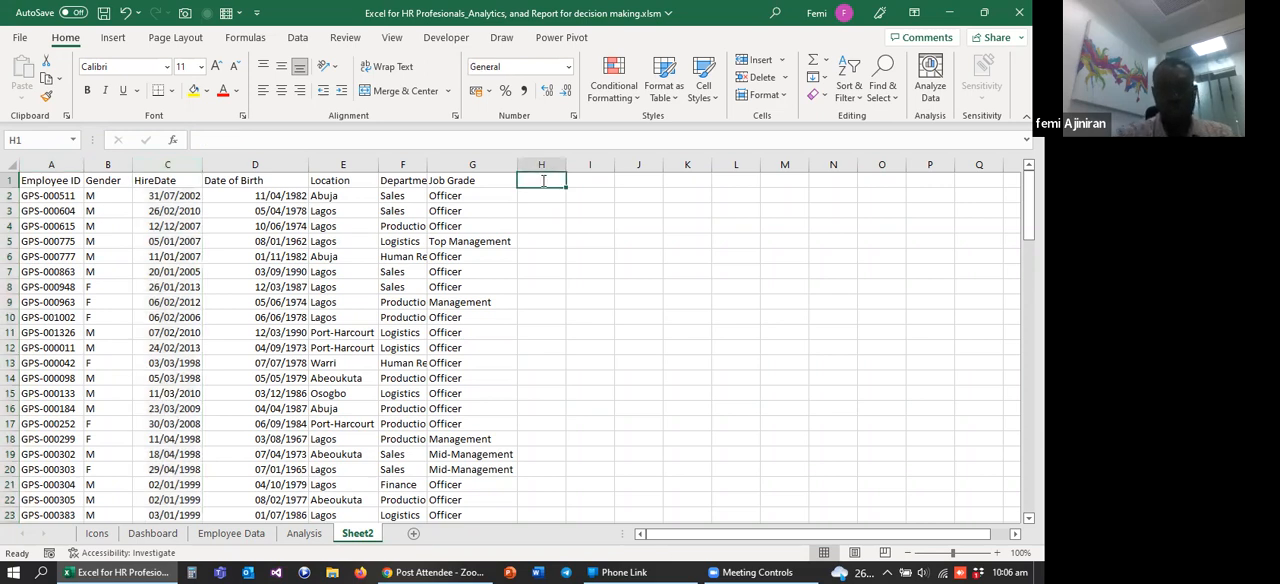
type("Length of")
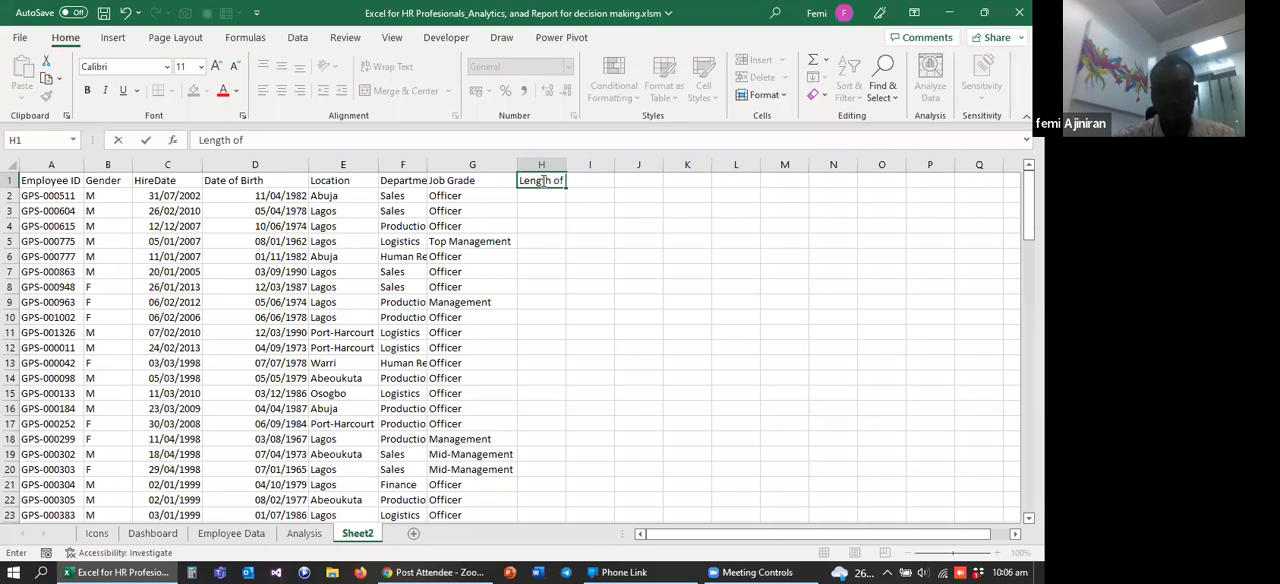
type(" Service")
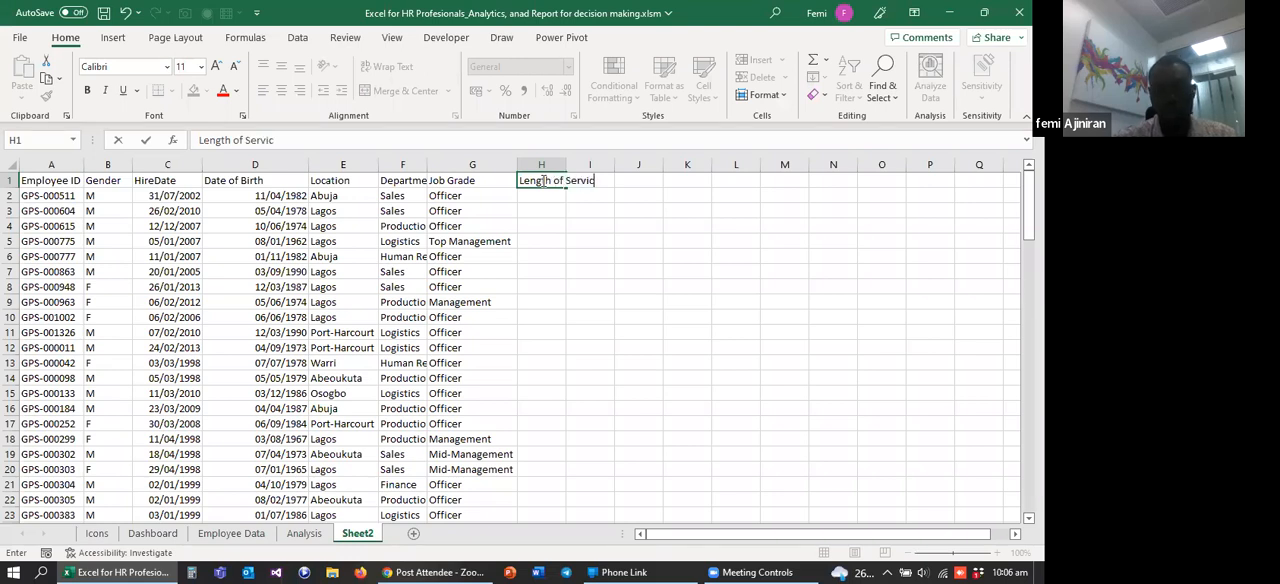
left_click(584, 213)
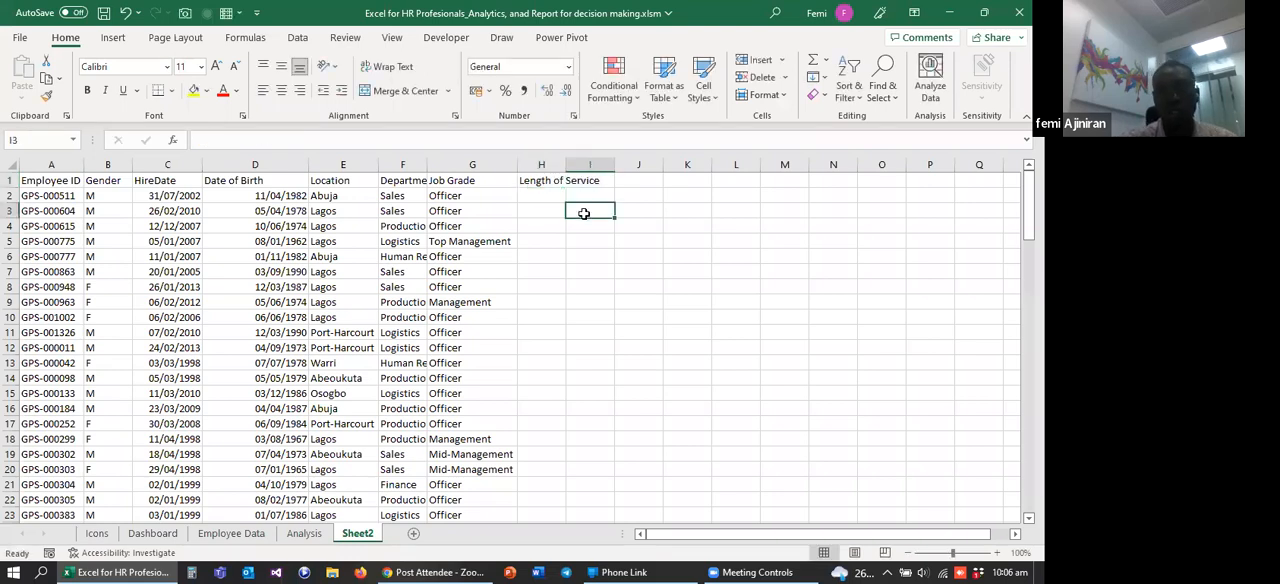
double_click(565, 164)
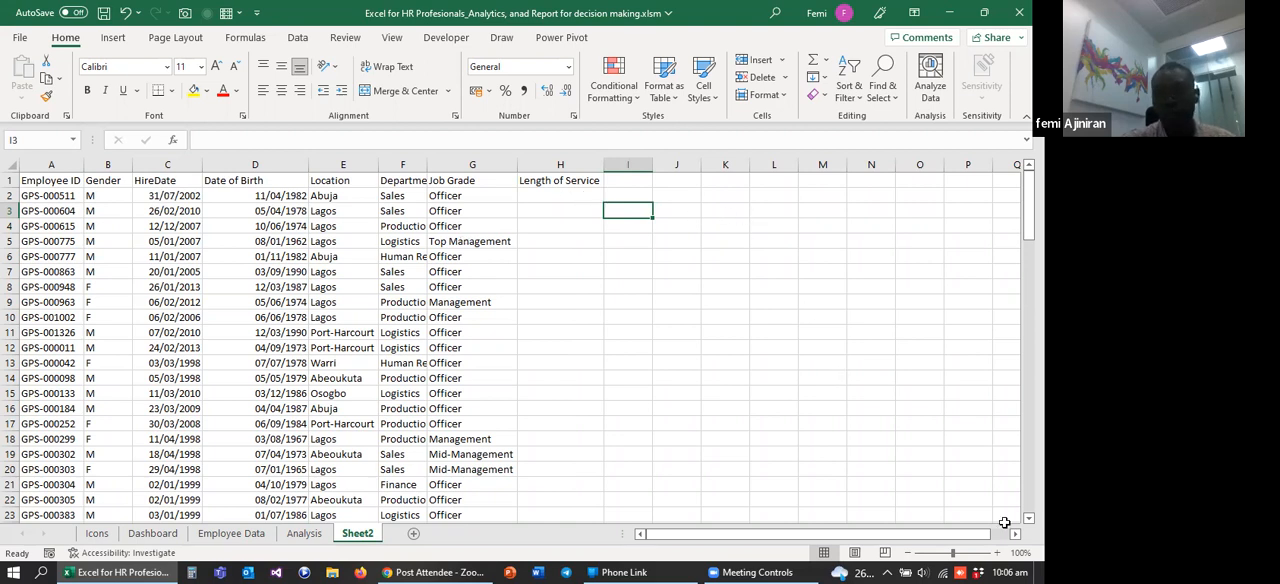
Step: Enter the formula =TODAY() in cell K2 and select the adjacent cell L2
scroll(1004, 522, "right", 2)
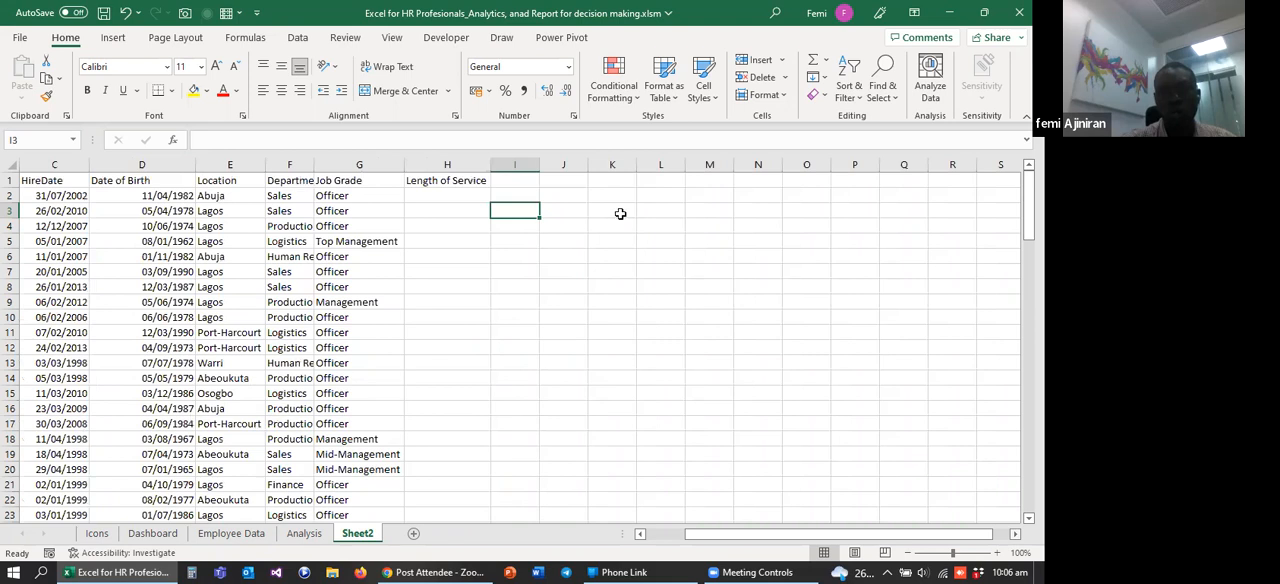
left_click(606, 183)
left_click(606, 193)
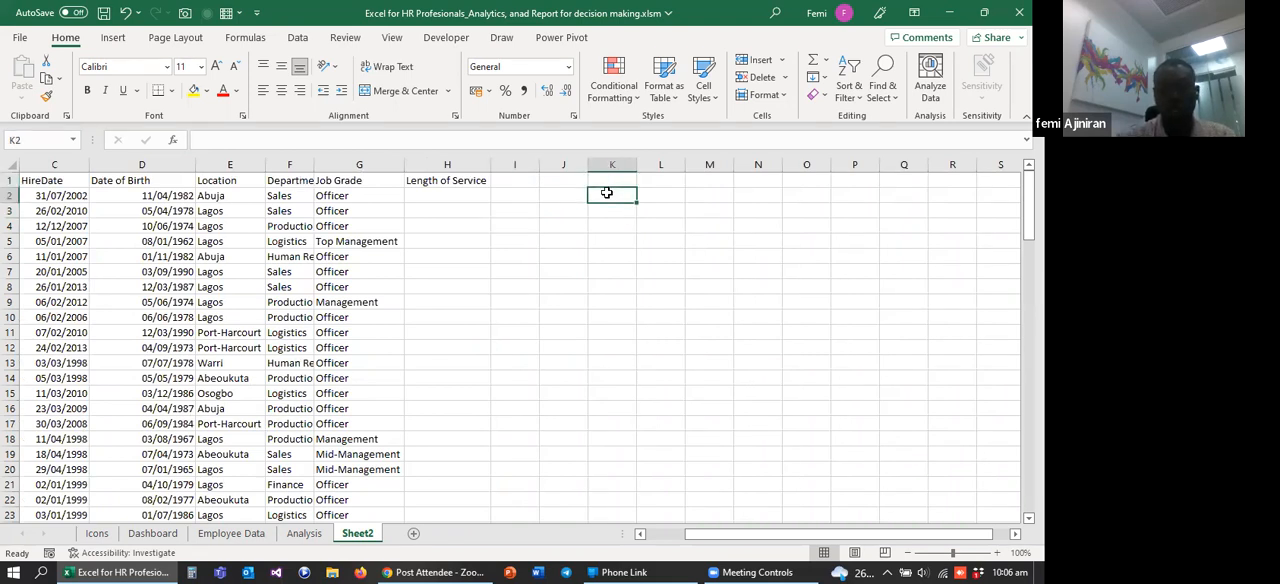
type("=today")
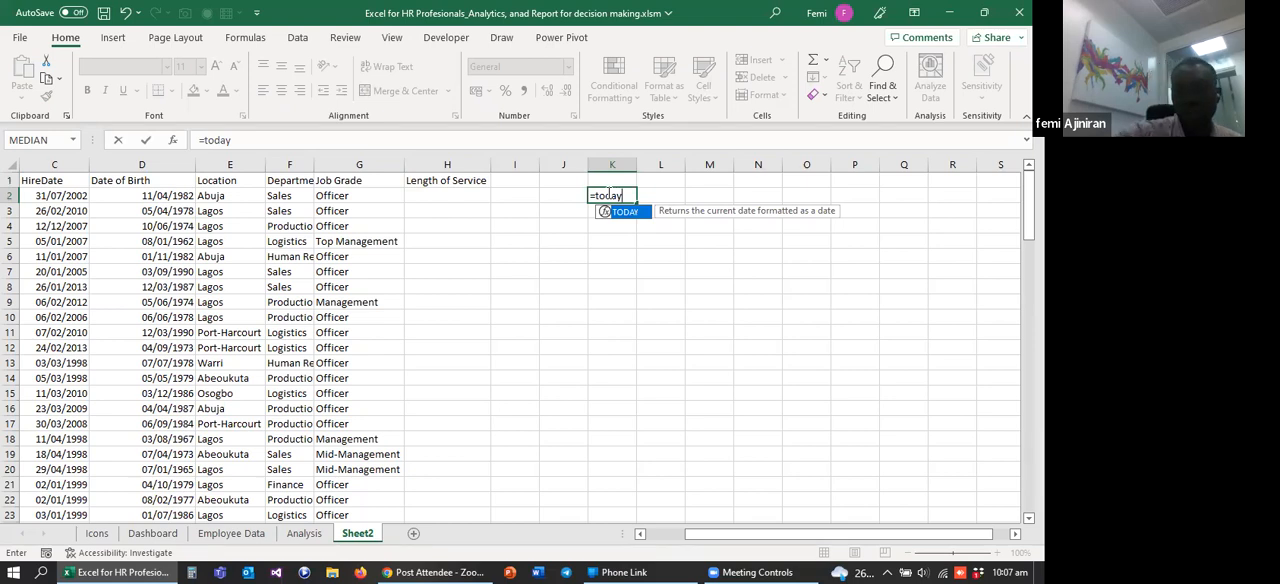
type(")")
key("BackSpace")
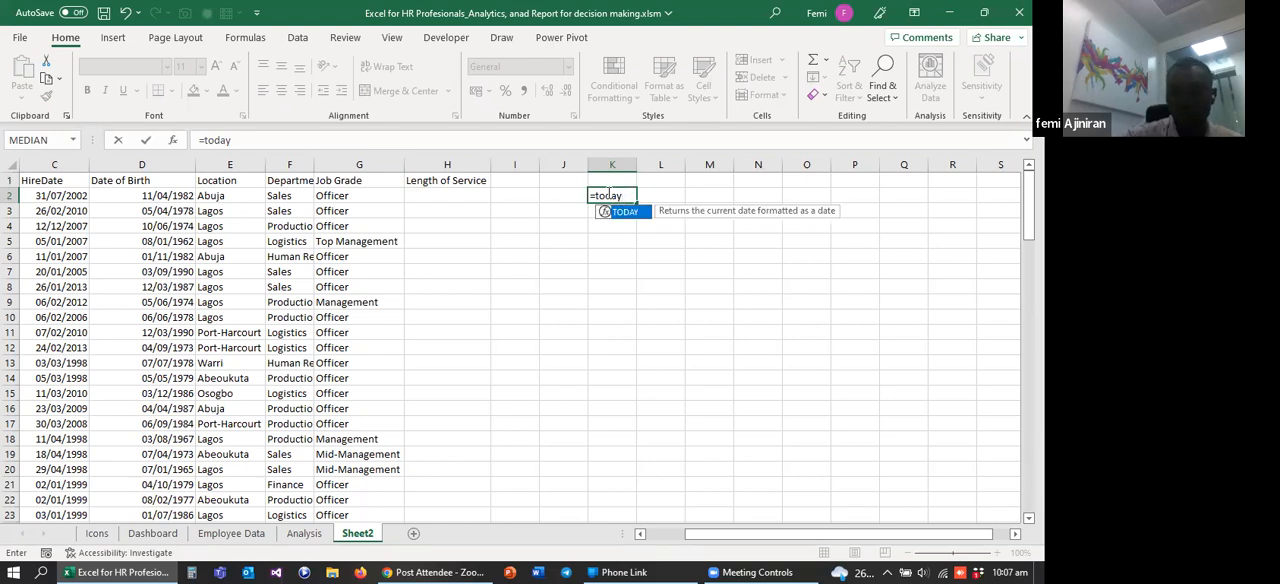
type("()")
key("Return")
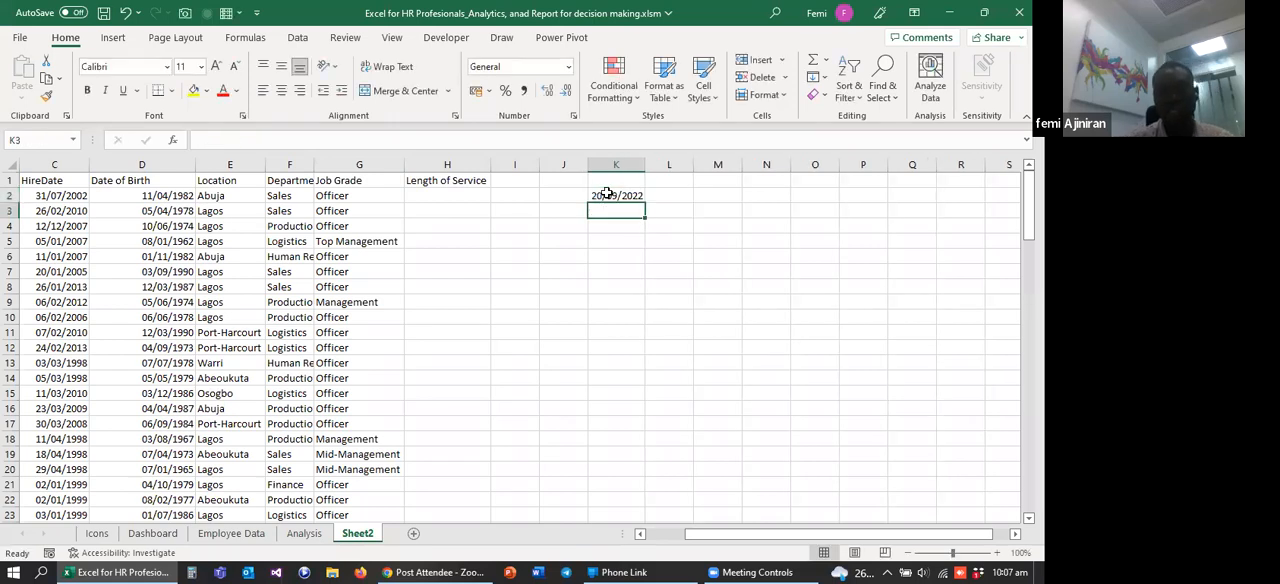
left_click(613, 193)
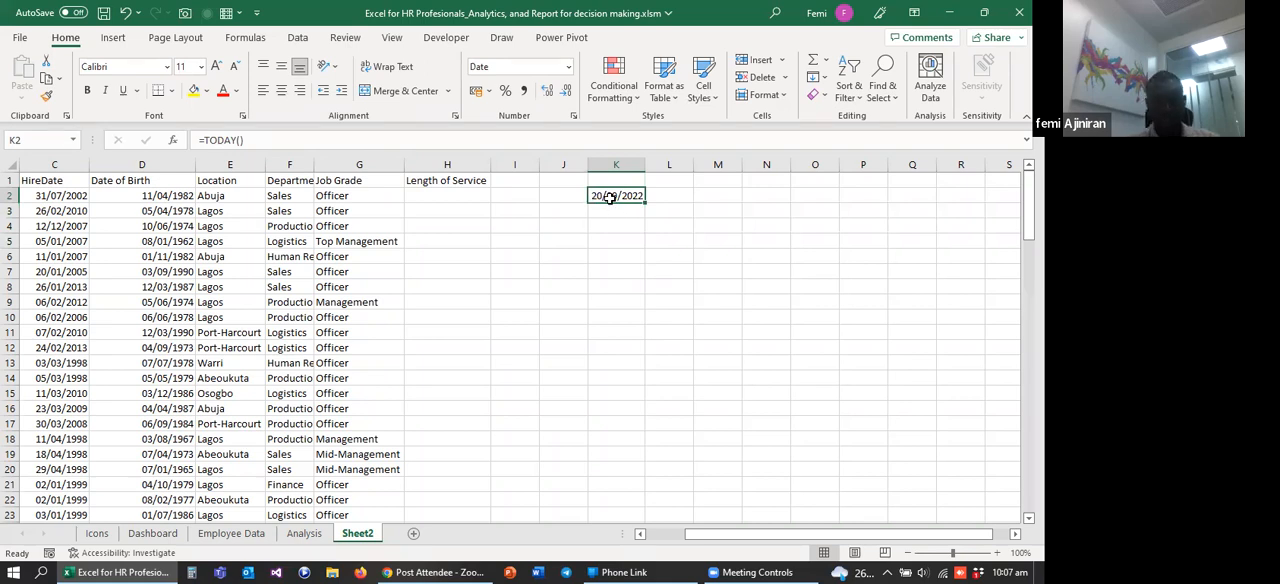
left_click(666, 195)
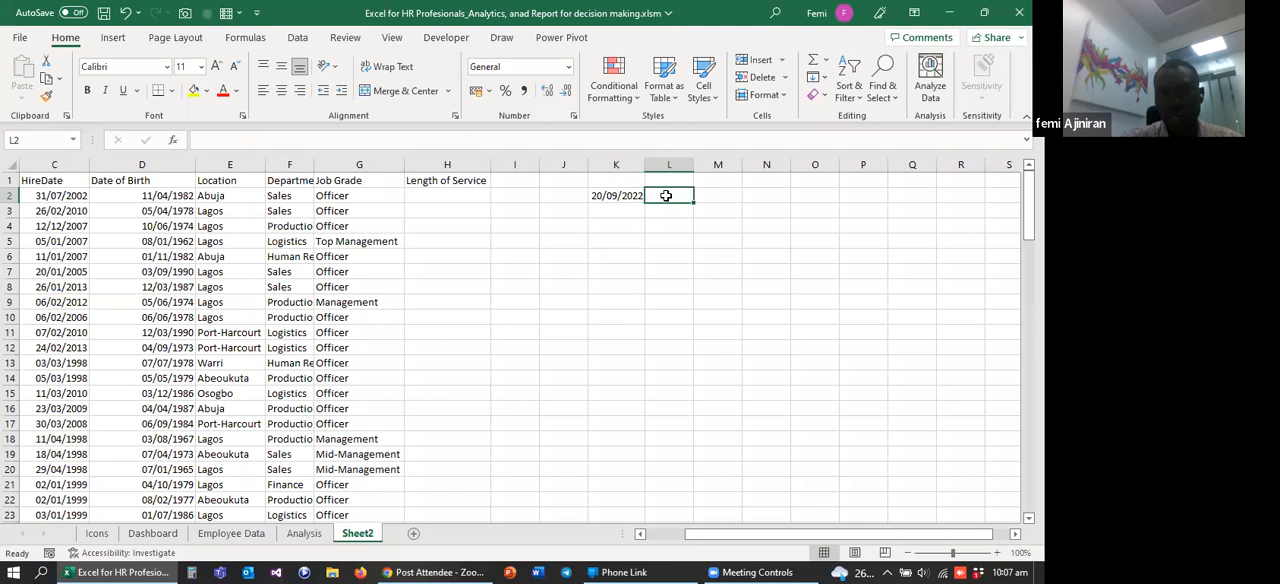
mouse_move(694, 165)
left_mouse_down()
mouse_move(674, 200)
mouse_move(667, 166)
mouse_move(694, 167)
left_mouse_up()
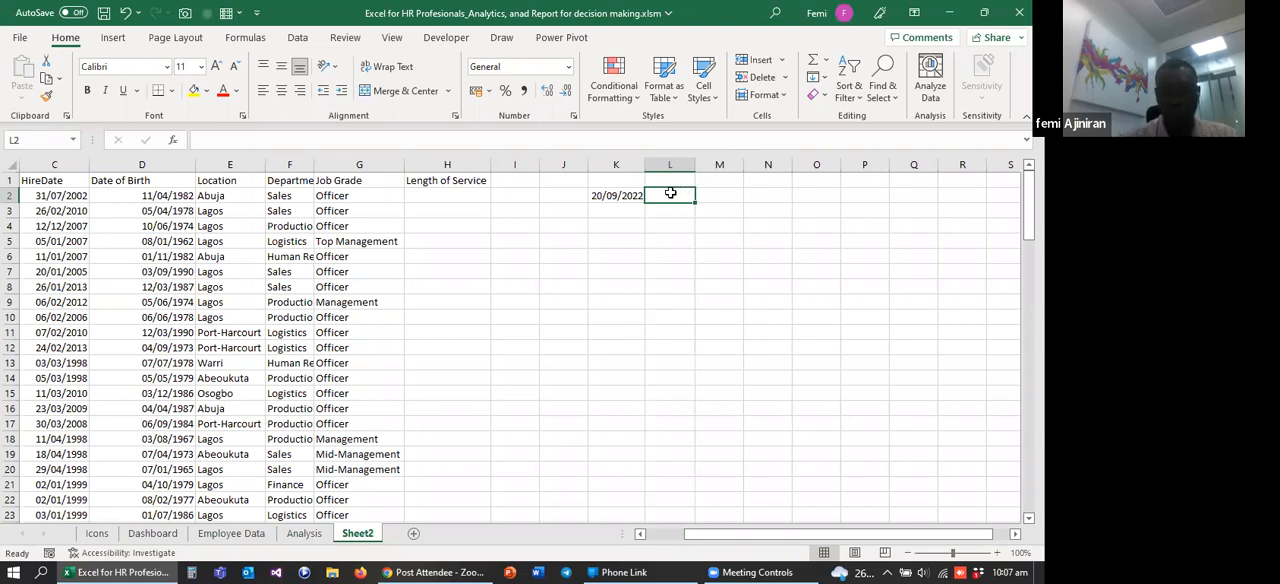
Step: Enter the formula =NOW() in cell L2 and fit column L's width to the date and time
type("now")
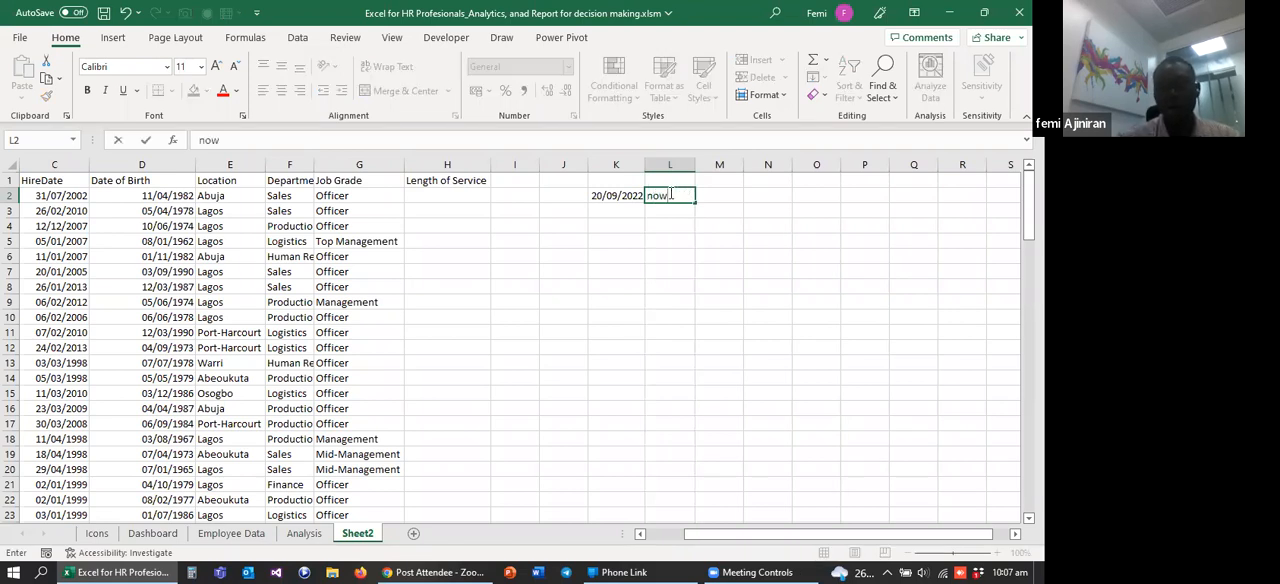
key("BackSpace")
key("BackSpace")
key("BackSpace")
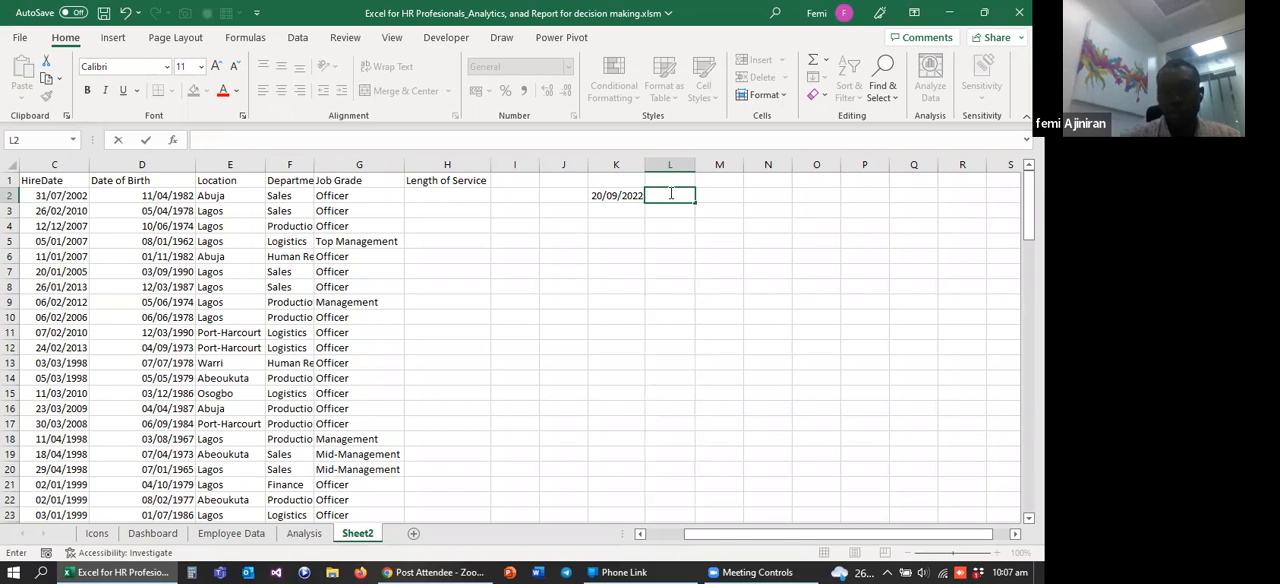
type("=")
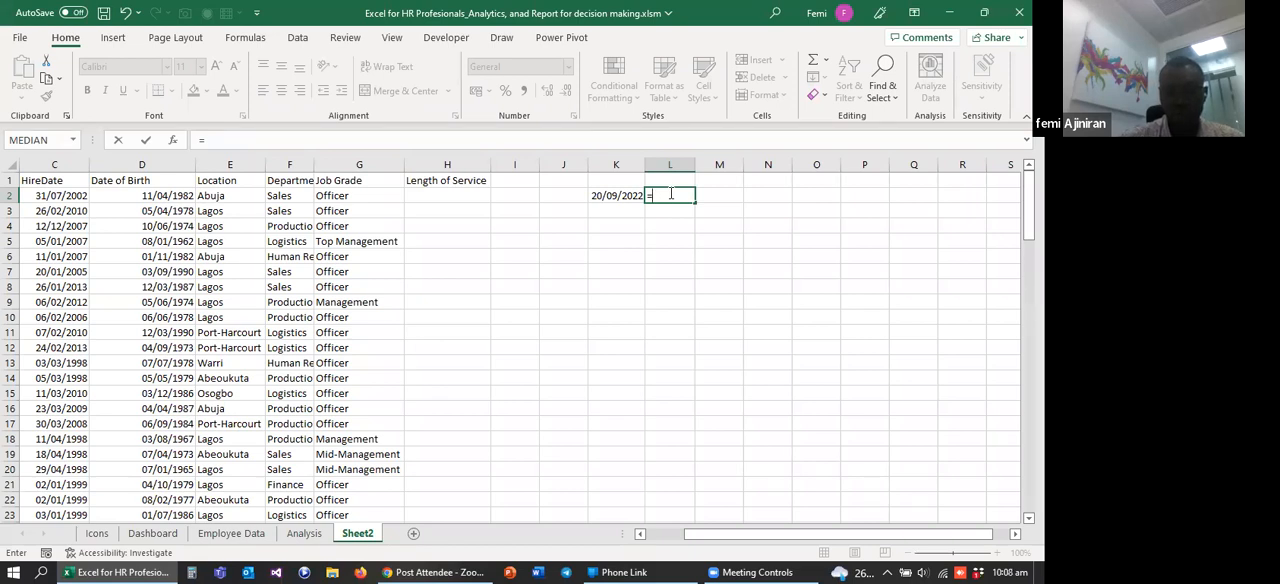
type("now")
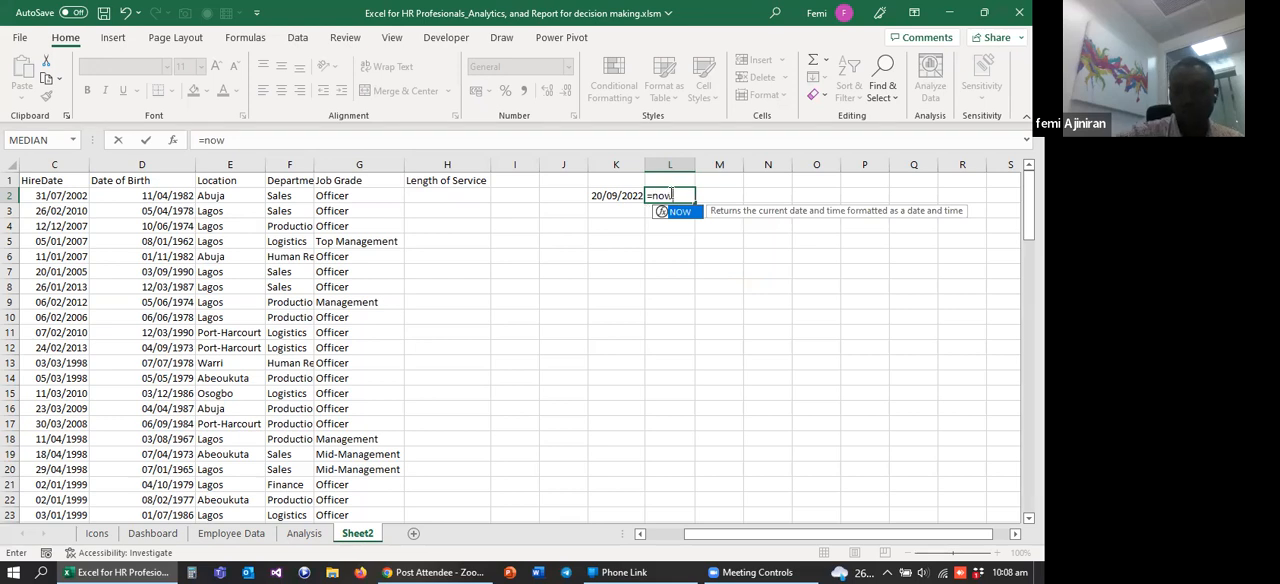
type("(")
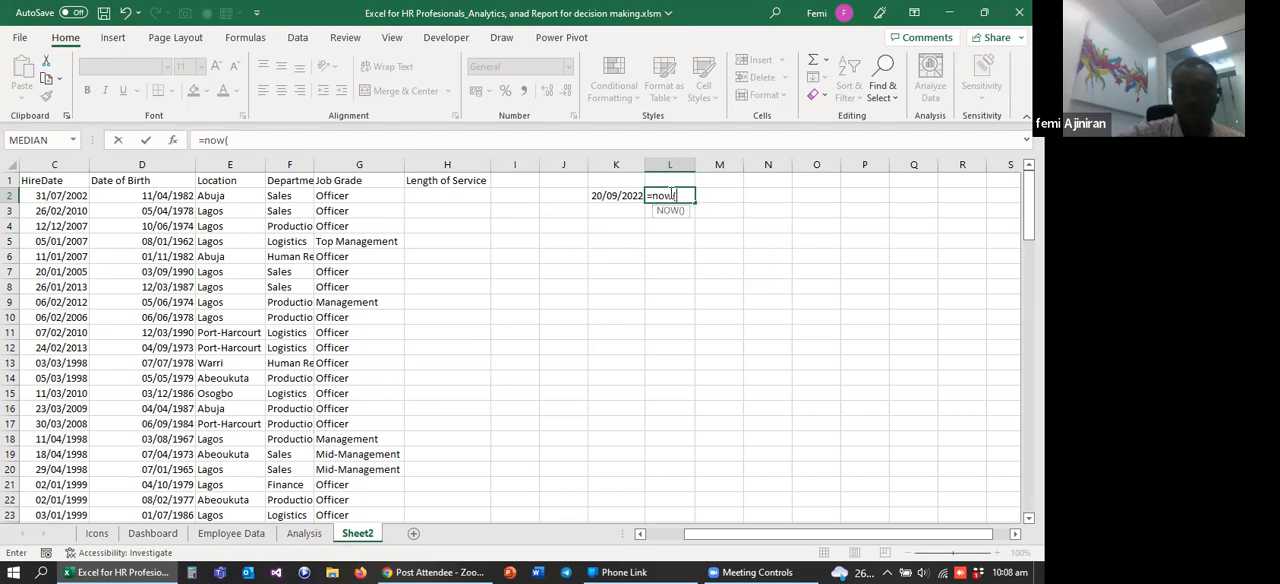
type(")")
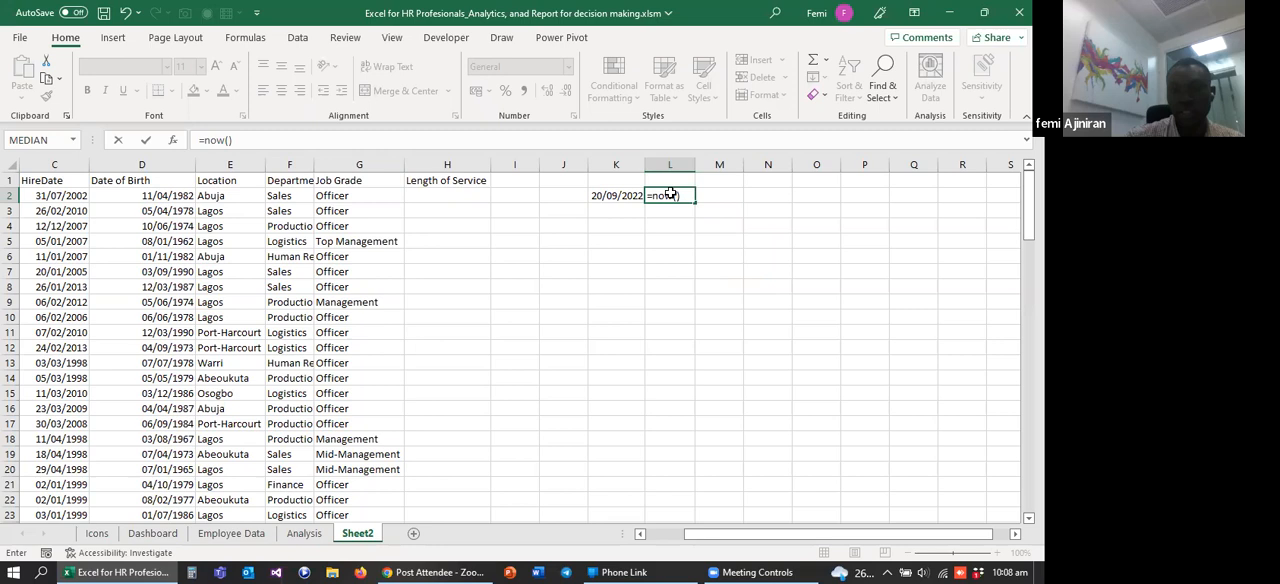
key("Return")
double_click(695, 164)
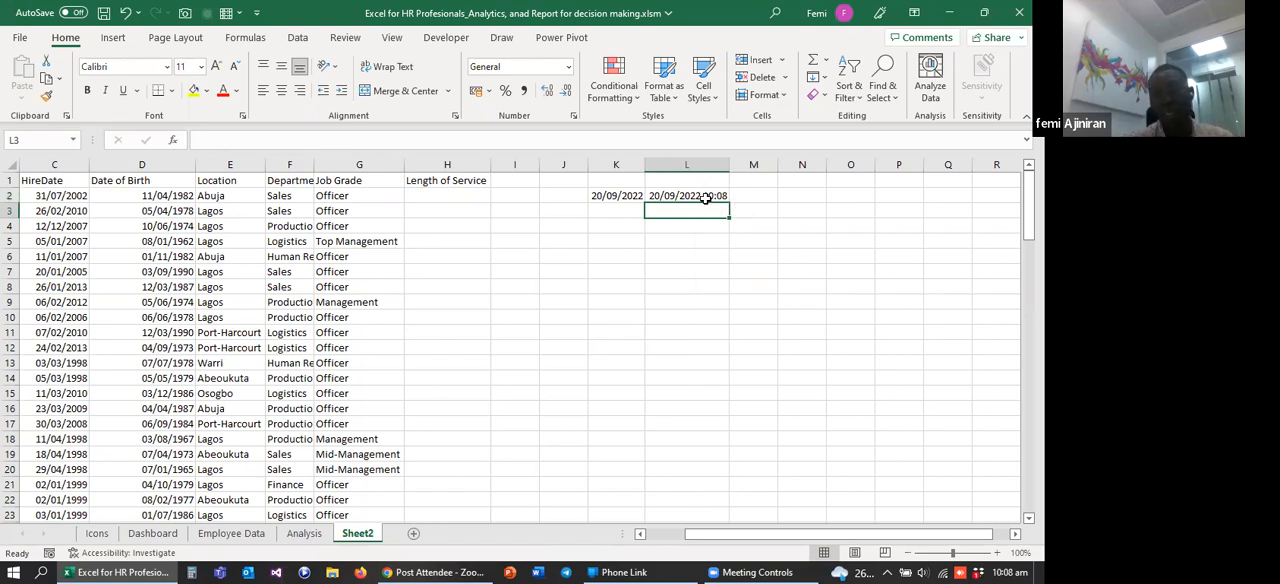
Step: Enter the formula =(TODAY()-C2)/365 in cell H2 to calculate the first employee's length of service in years
left_click(457, 193)
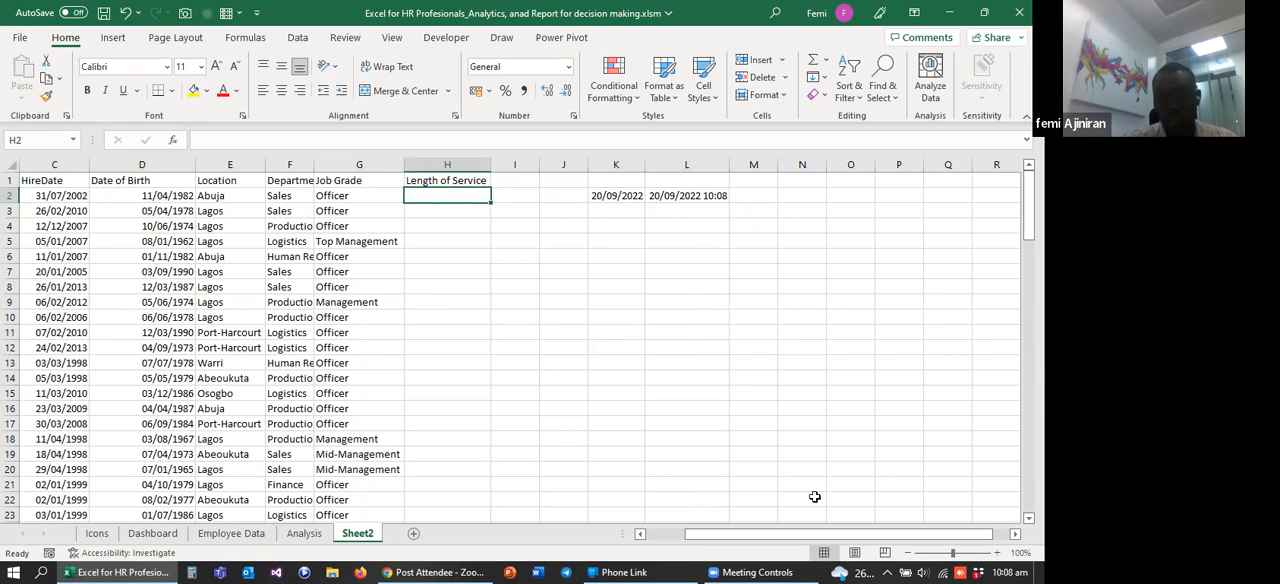
left_click_drag(784, 538, 740, 537)
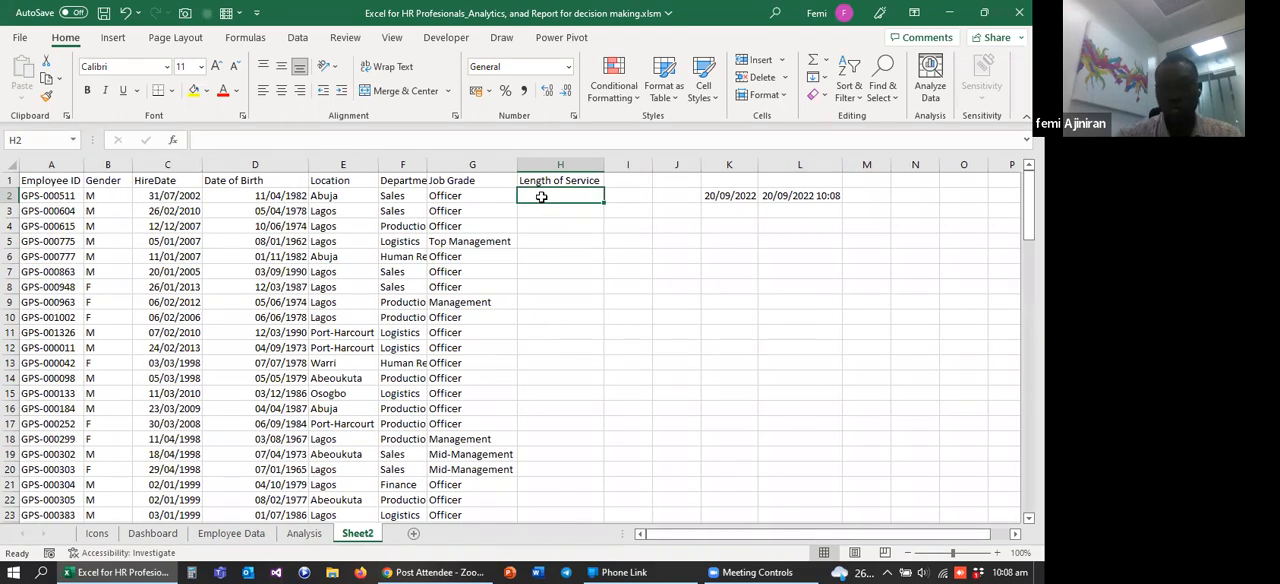
type("=")
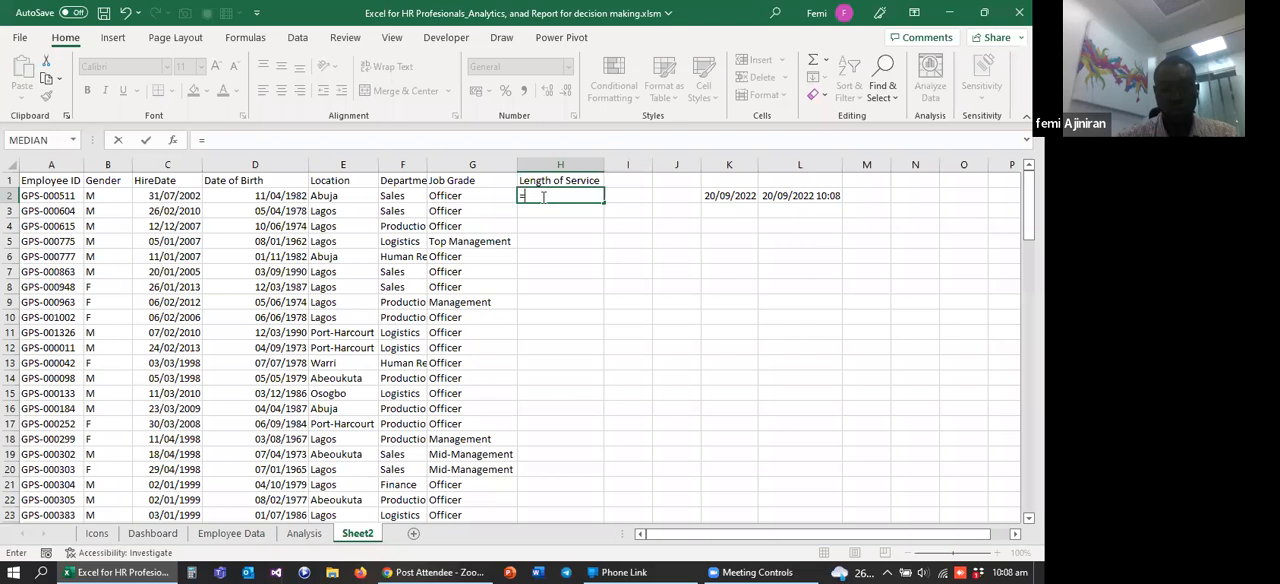
type("today")
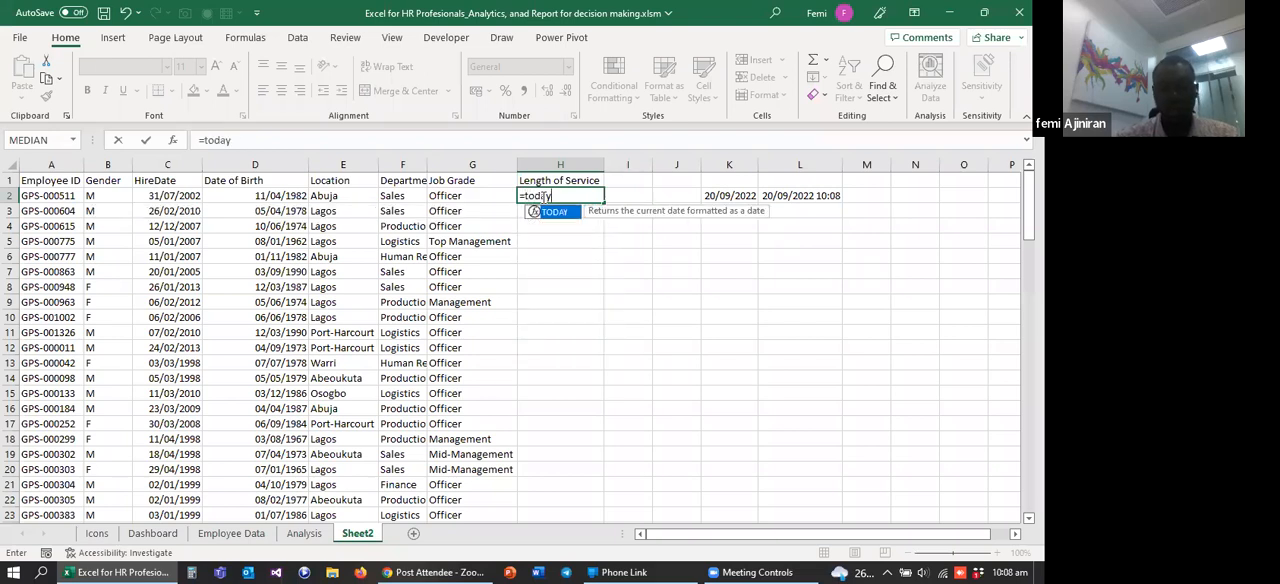
key("Tab")
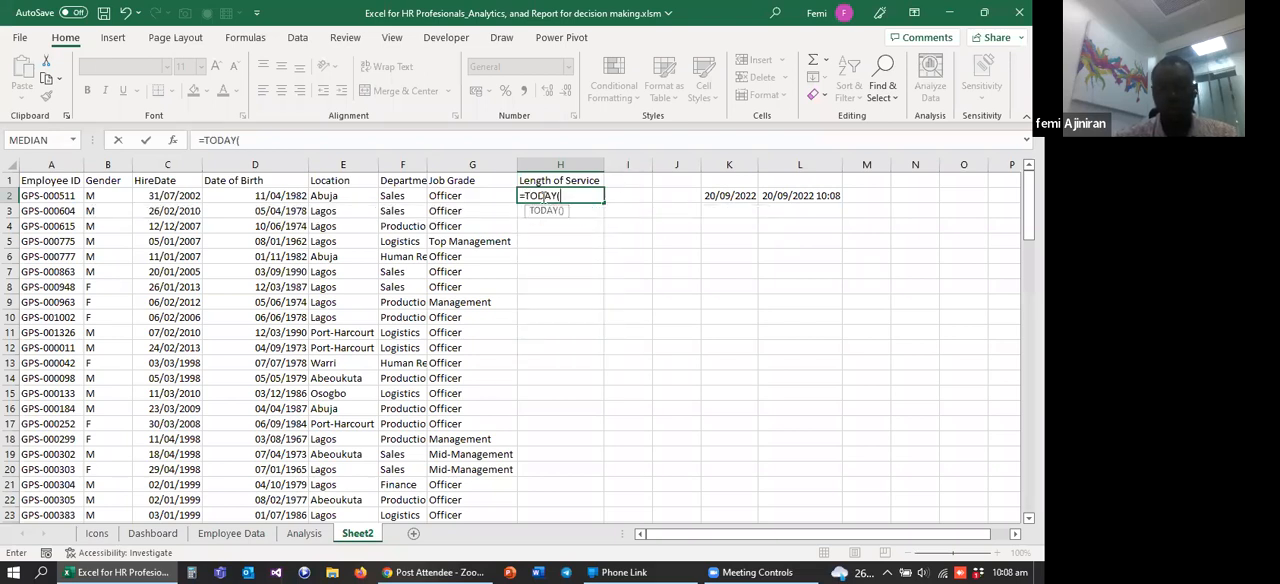
type(")-")
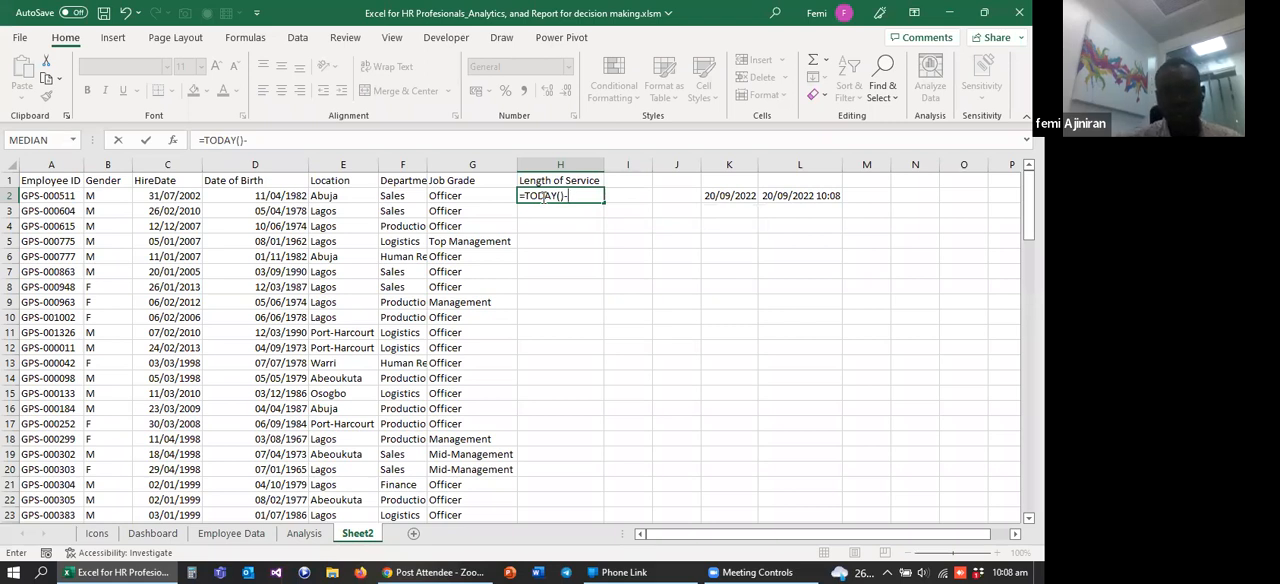
left_click(174, 195)
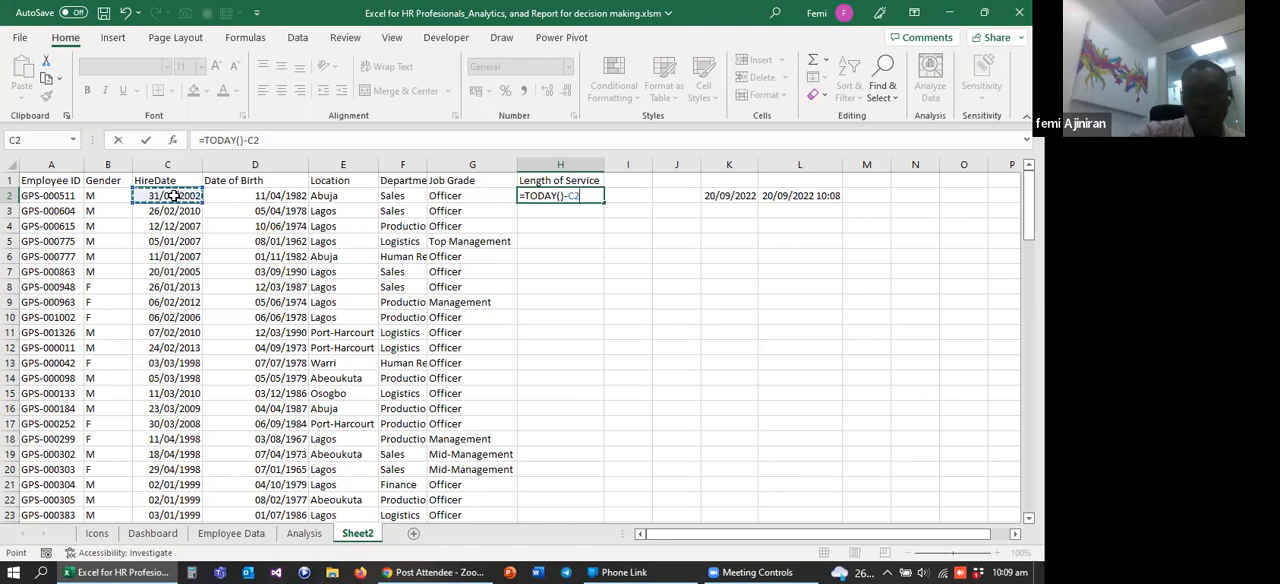
type(")")
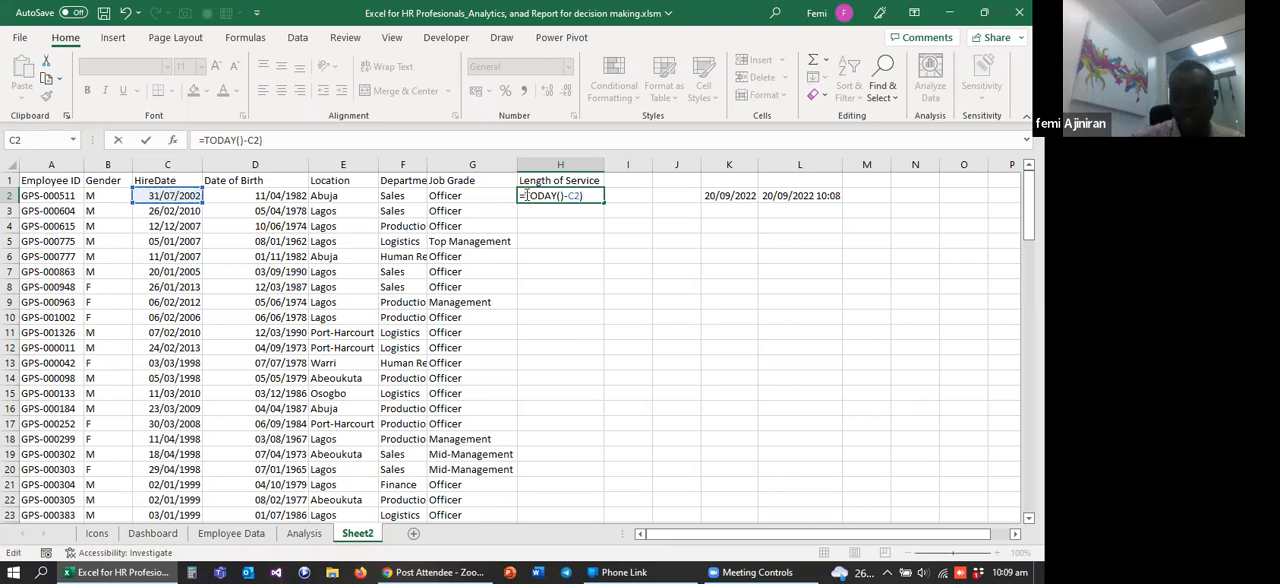
left_click(525, 195)
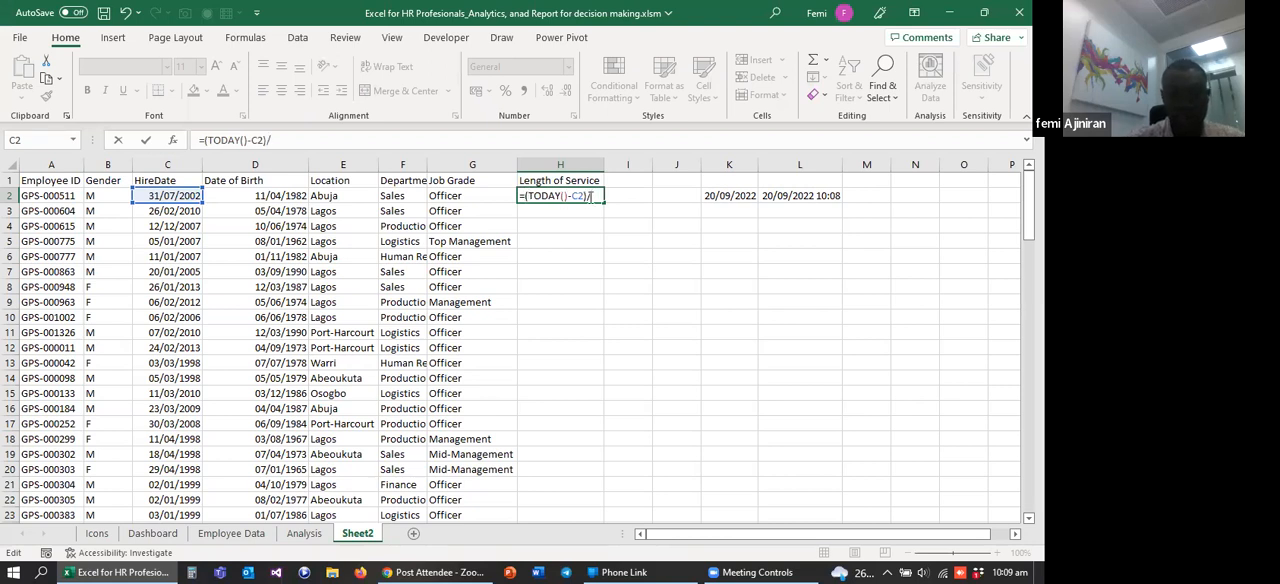
type("65")
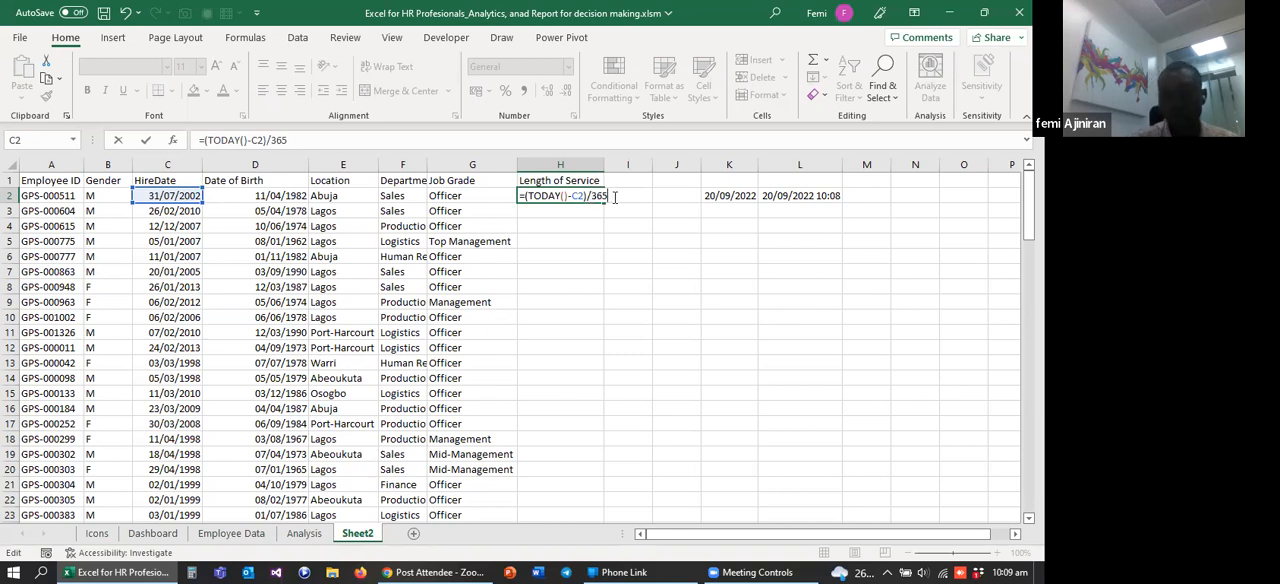
key("Return")
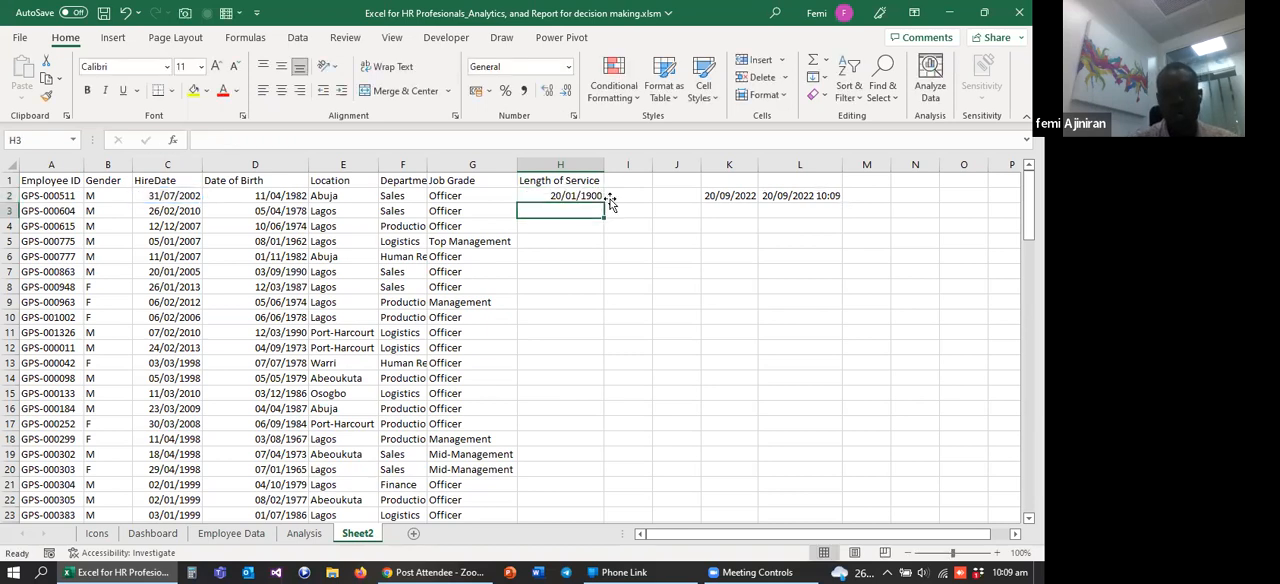
Step: Change the number format of the whole Length of Service column to General
left_click(557, 196)
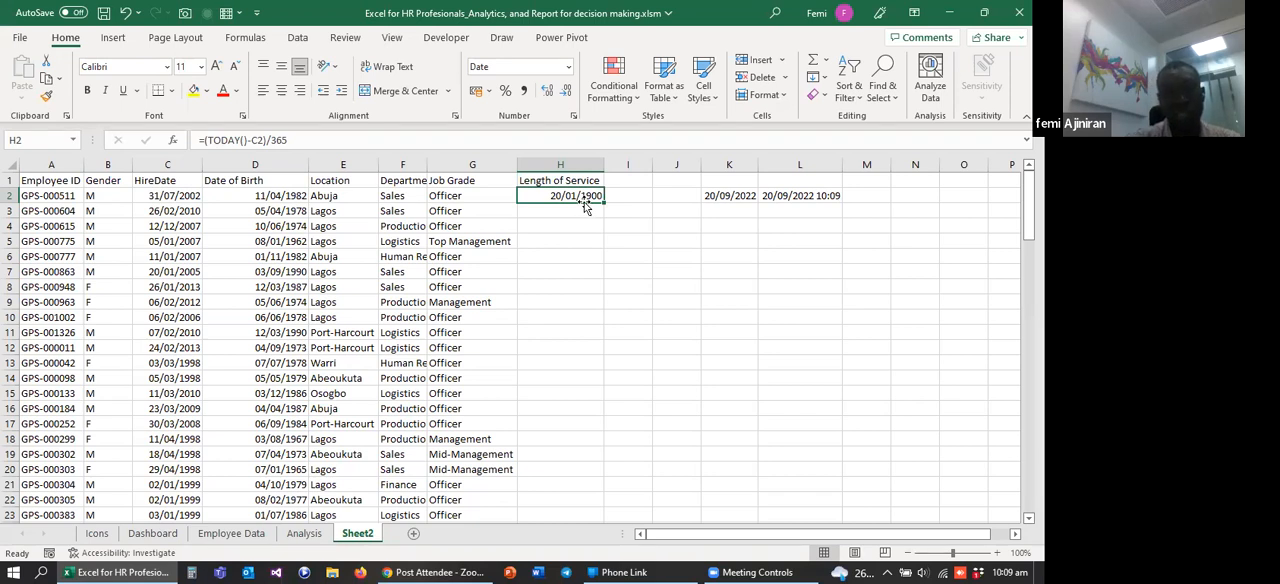
left_click(160, 163)
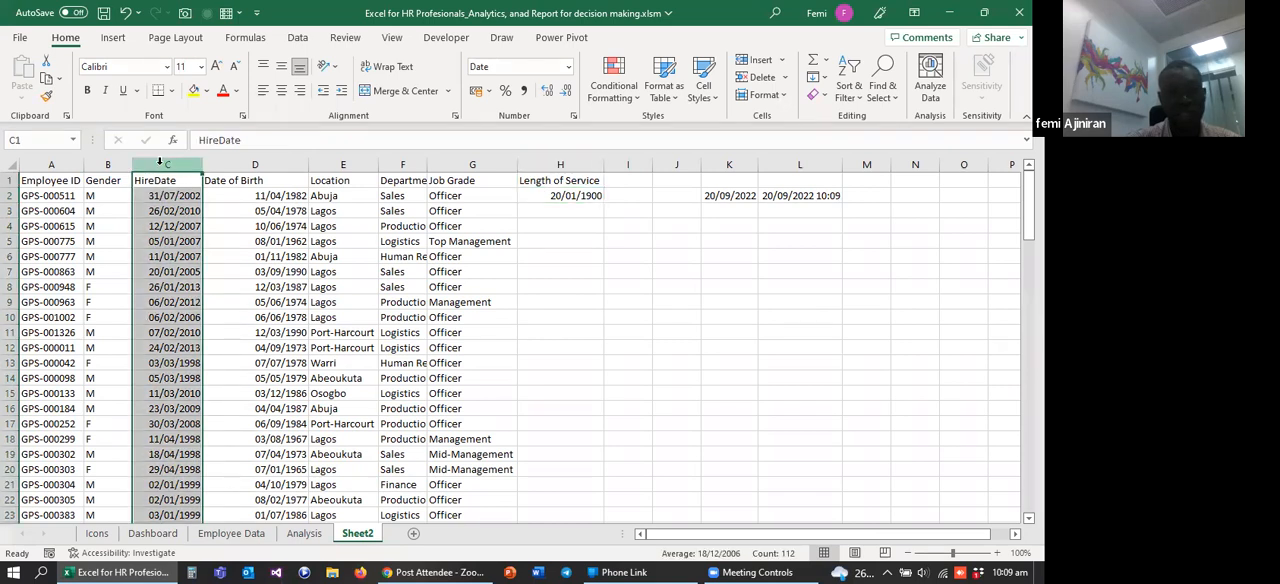
left_click(557, 163)
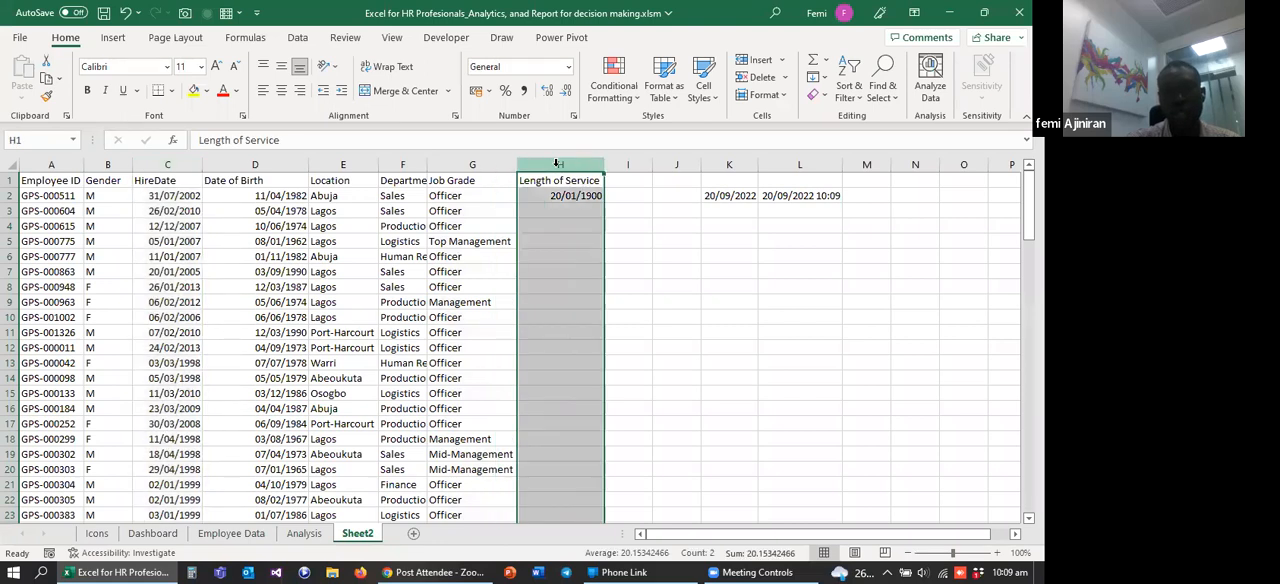
left_click(568, 67)
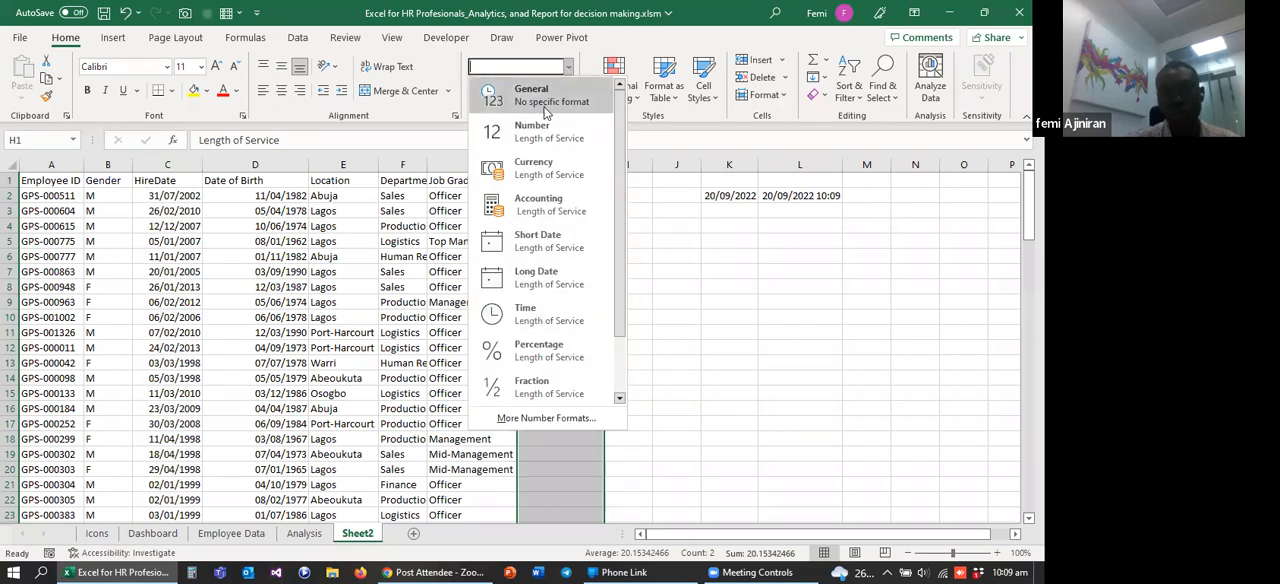
left_click(537, 100)
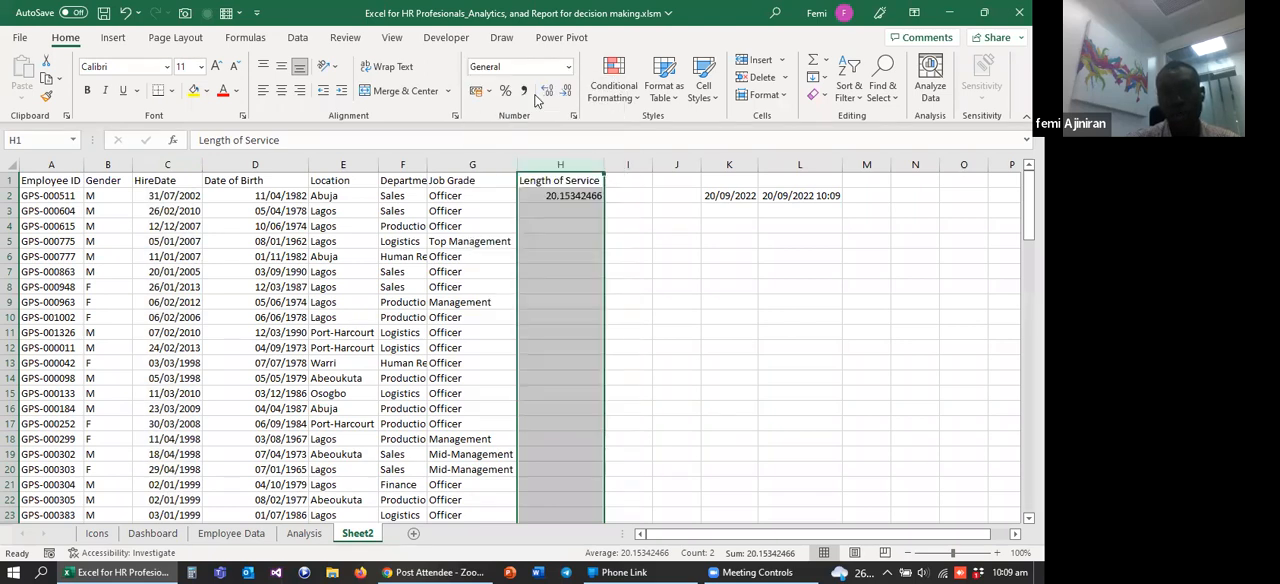
left_click(565, 252)
left_click(567, 225)
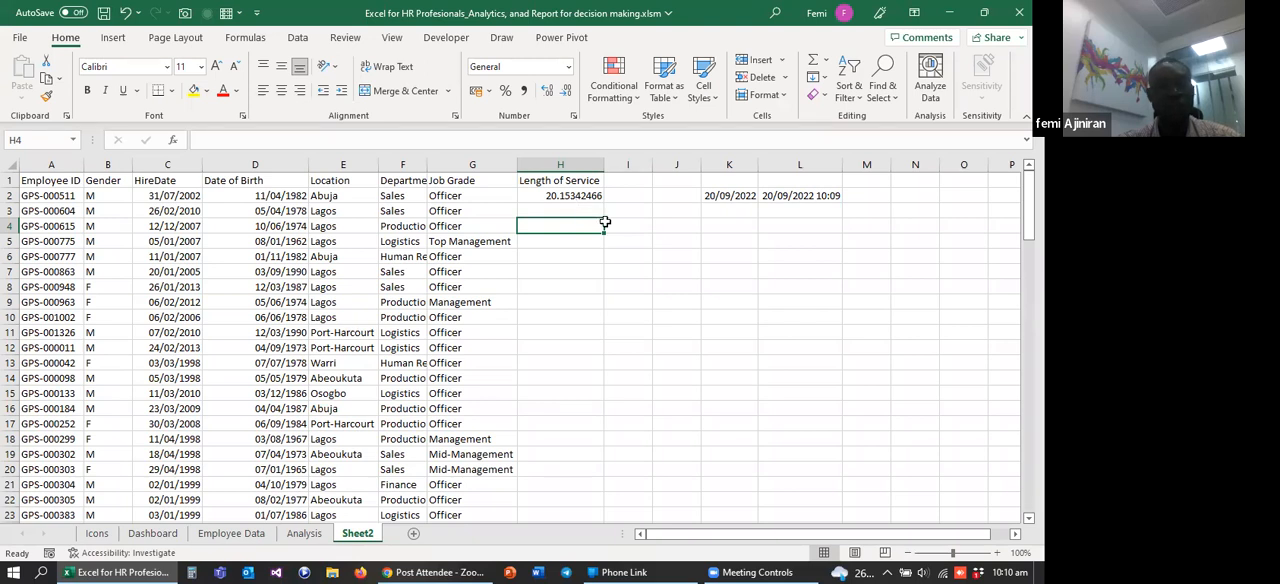
Step: Check the formula in H2 and enter the function name INT as a note in cell K4
left_click(712, 233)
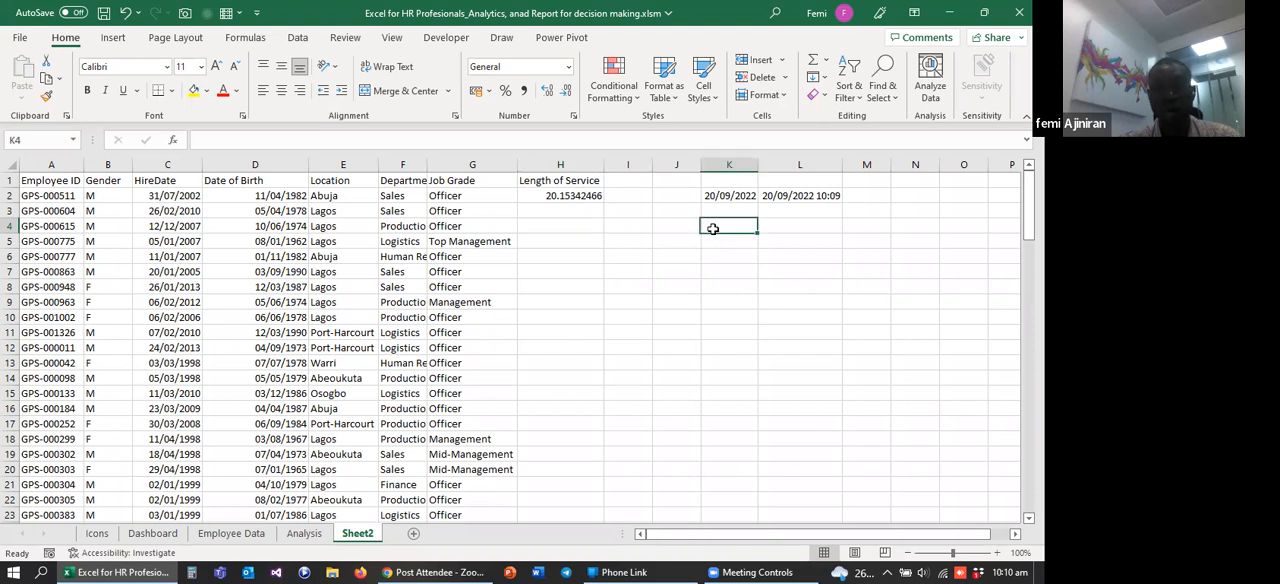
left_click(573, 196)
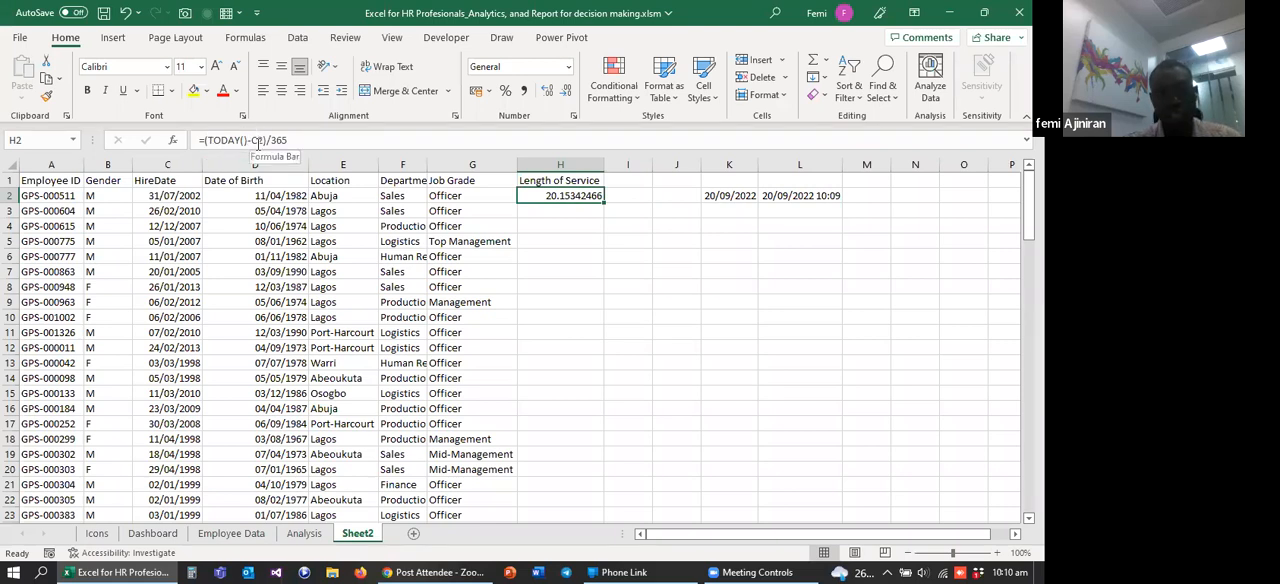
left_click(731, 225)
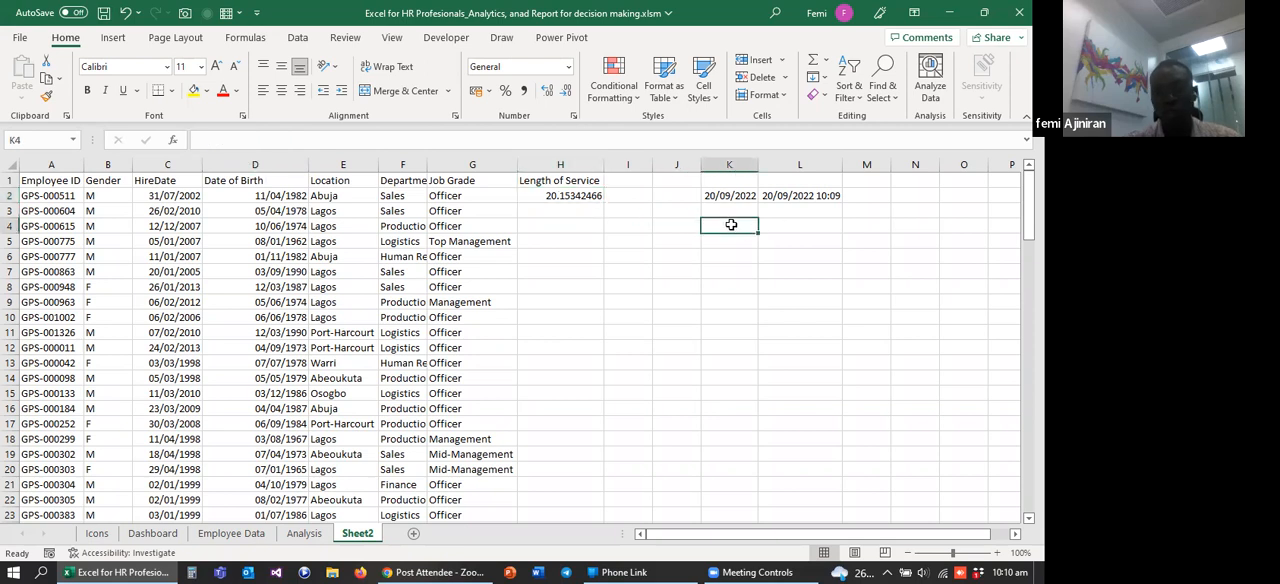
type("INT")
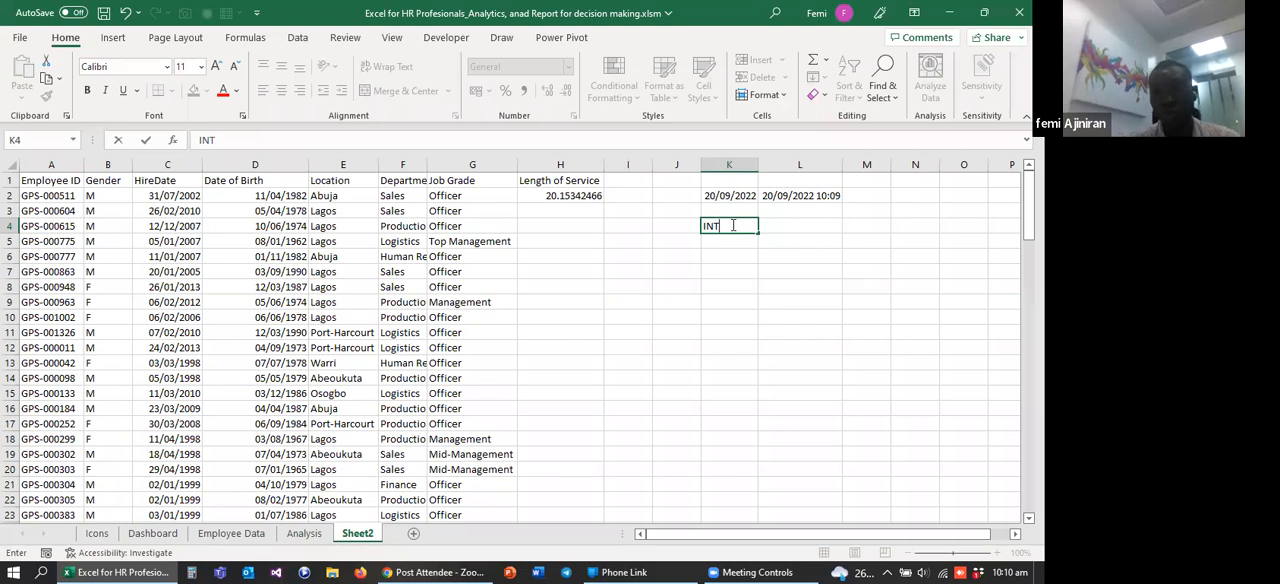
left_click(730, 243)
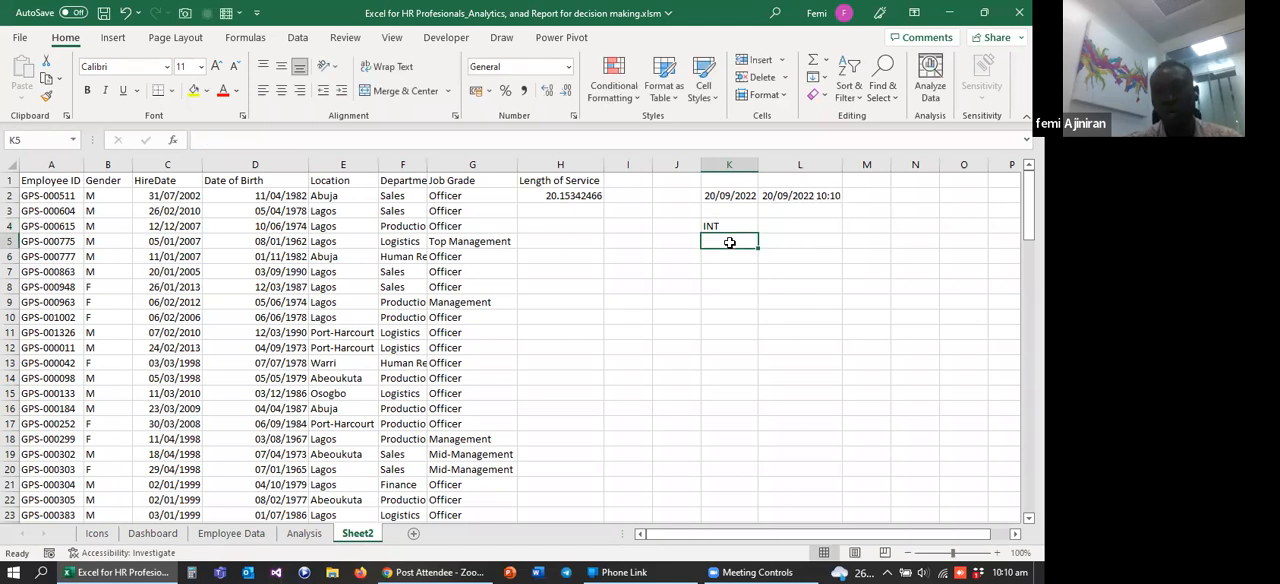
left_click(715, 224)
Step: Wrap the length of service formula in H2 in the INT function, accepting the proposed correction =INT(TODAY()-C2)/365
left_click(549, 196)
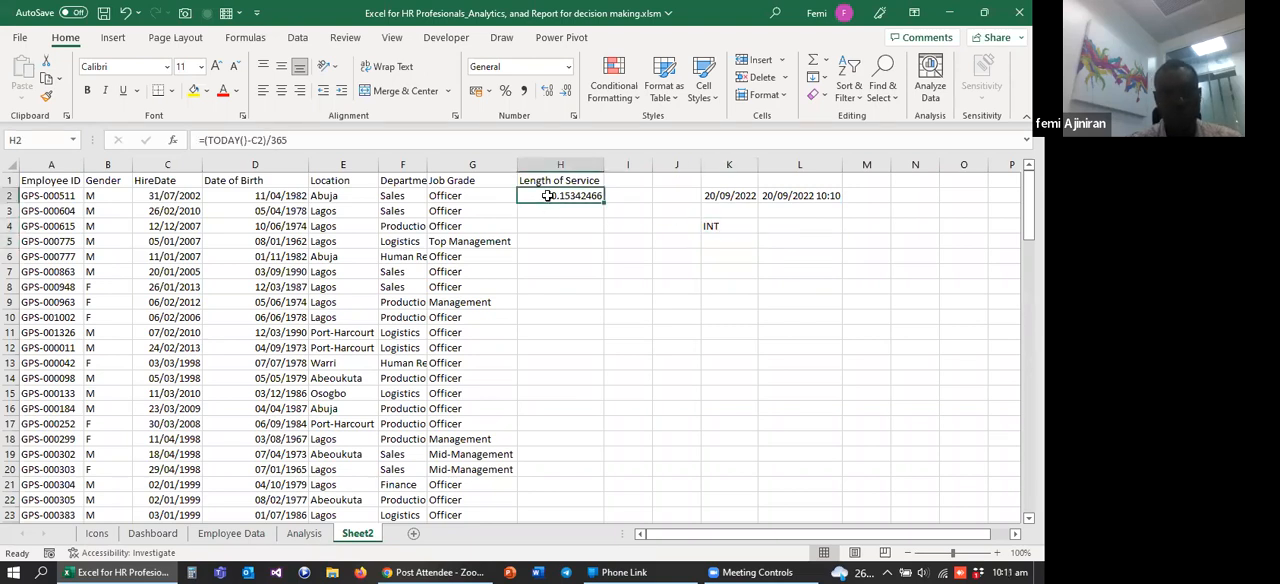
left_click(203, 141)
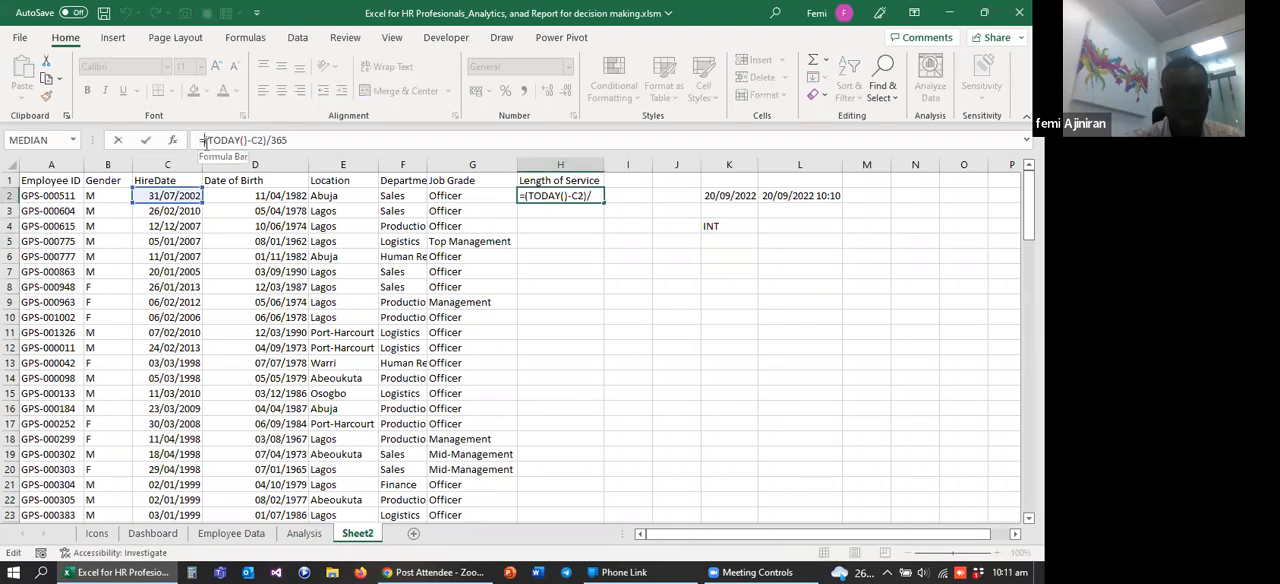
type("int")
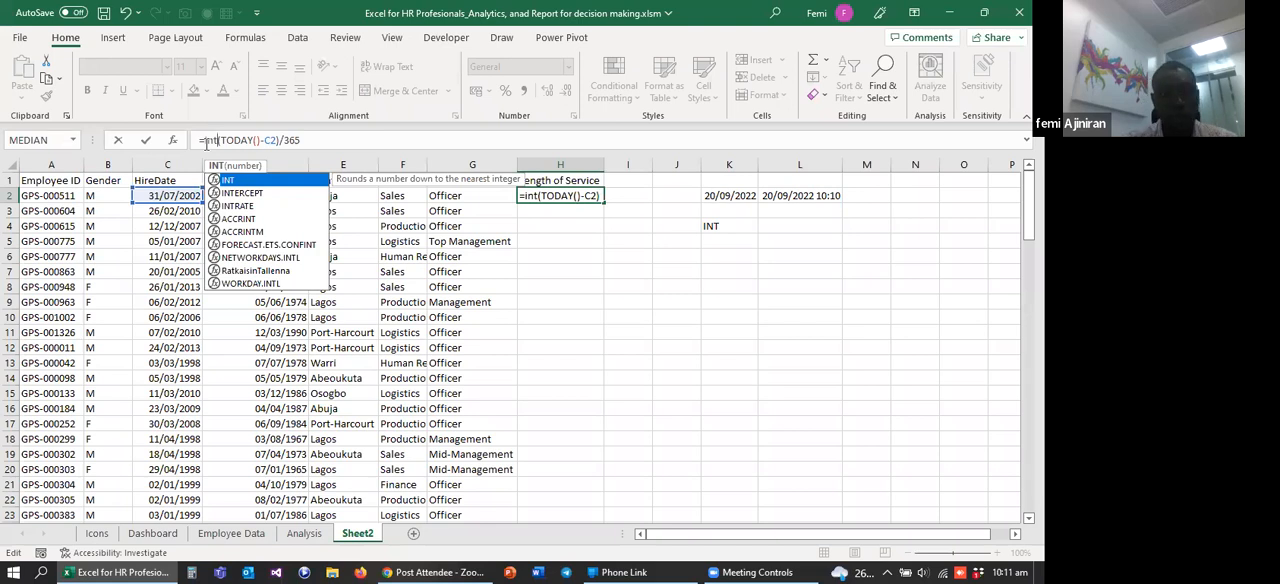
key("Tab")
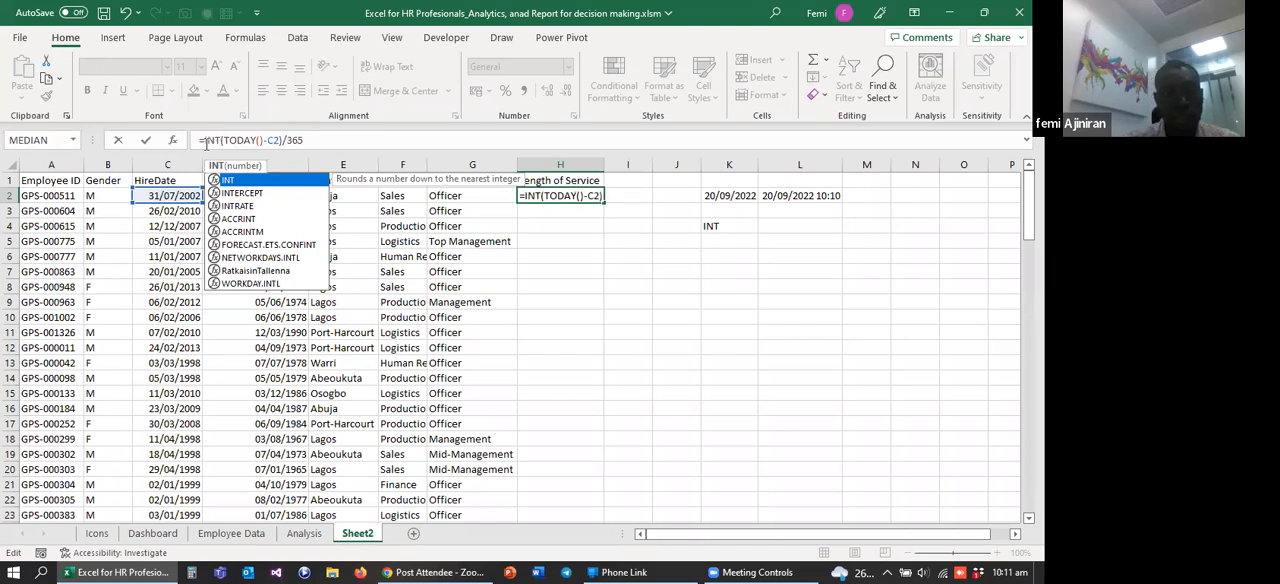
left_click(317, 140)
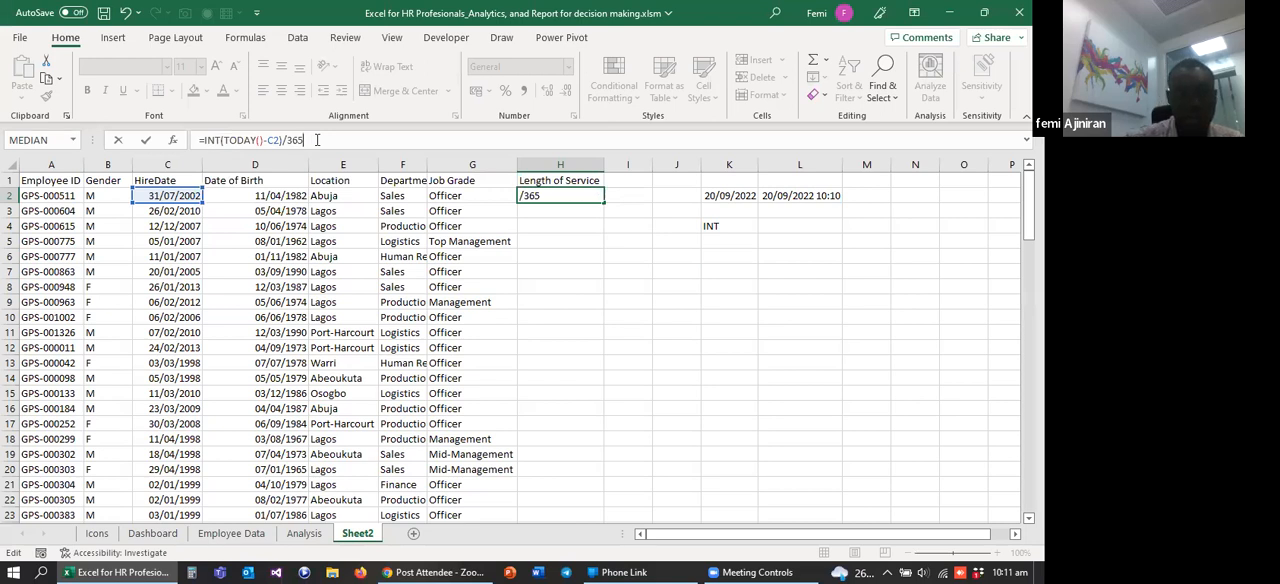
left_click(216, 140)
left_click(320, 140)
type(")")
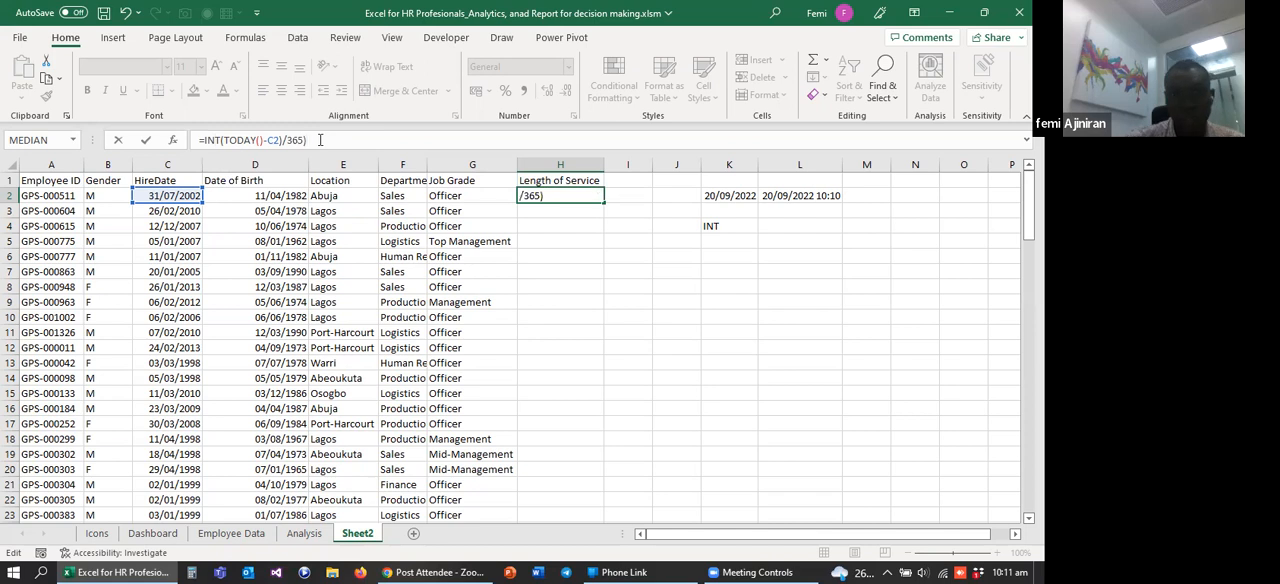
key("Return")
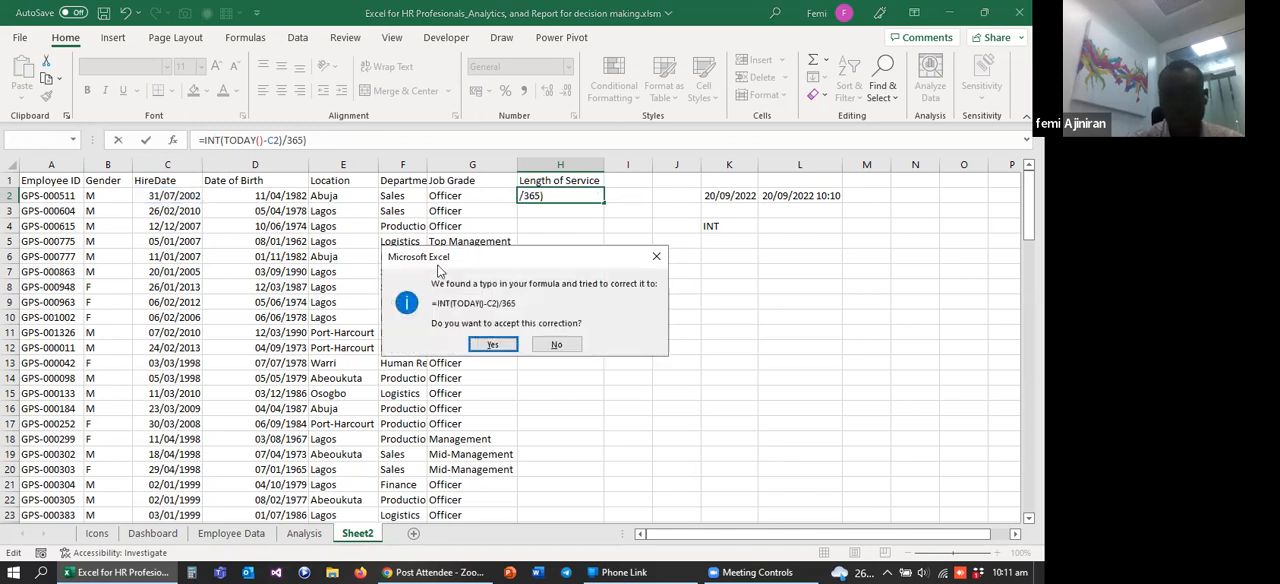
left_click(492, 346)
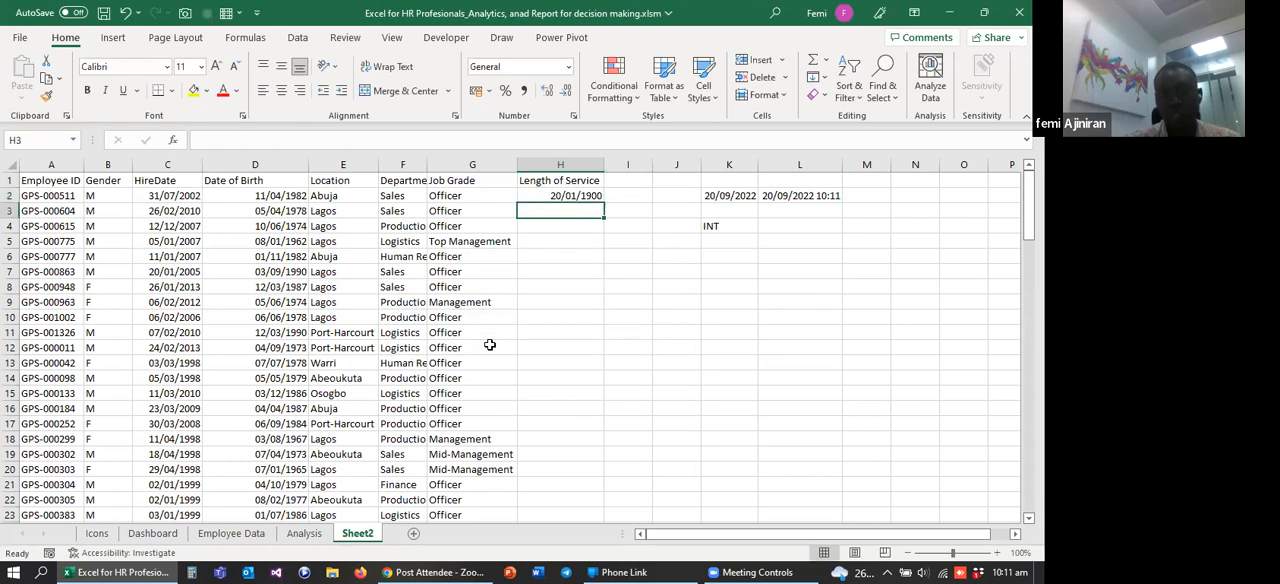
Step: Set the number format of the whole Length of Service column to General
left_click(551, 163)
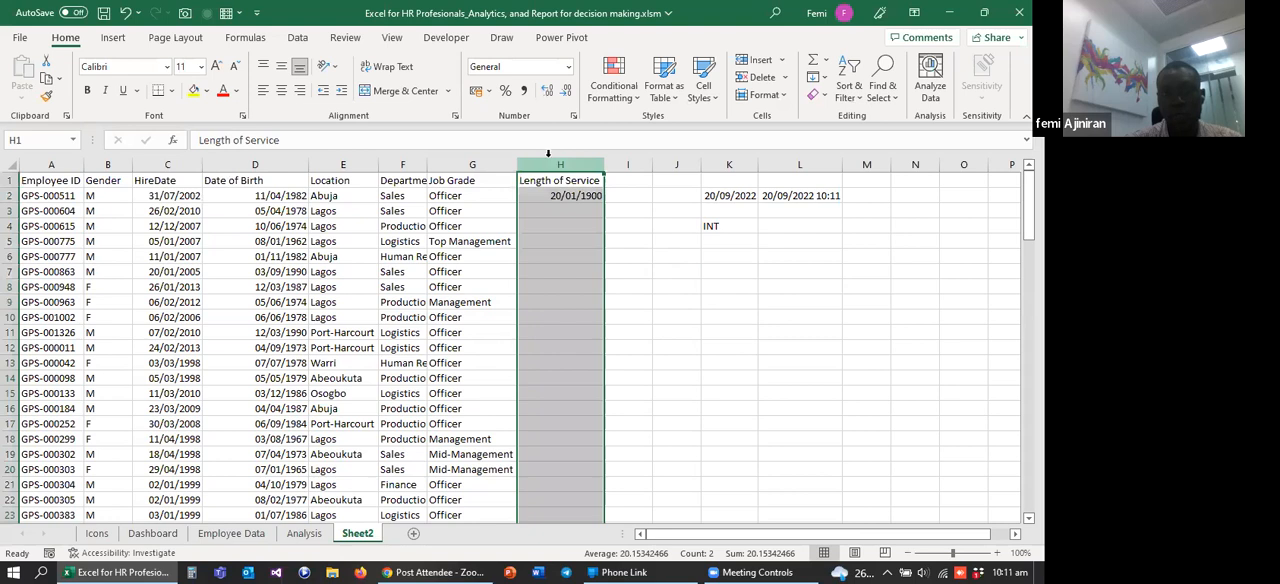
left_click(567, 68)
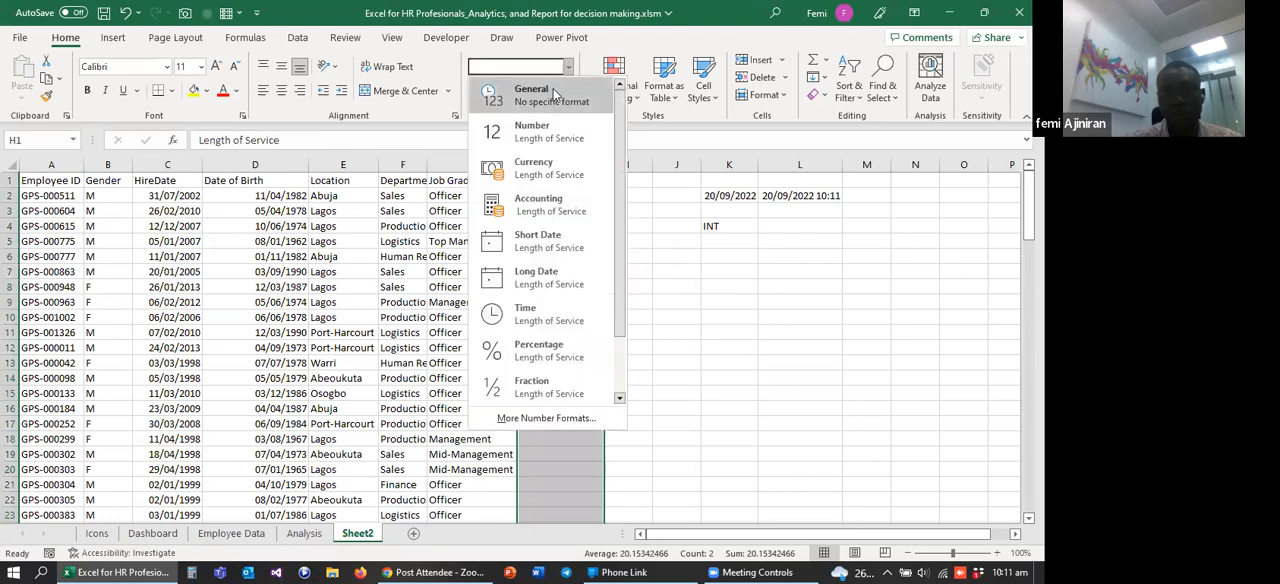
left_click(538, 97)
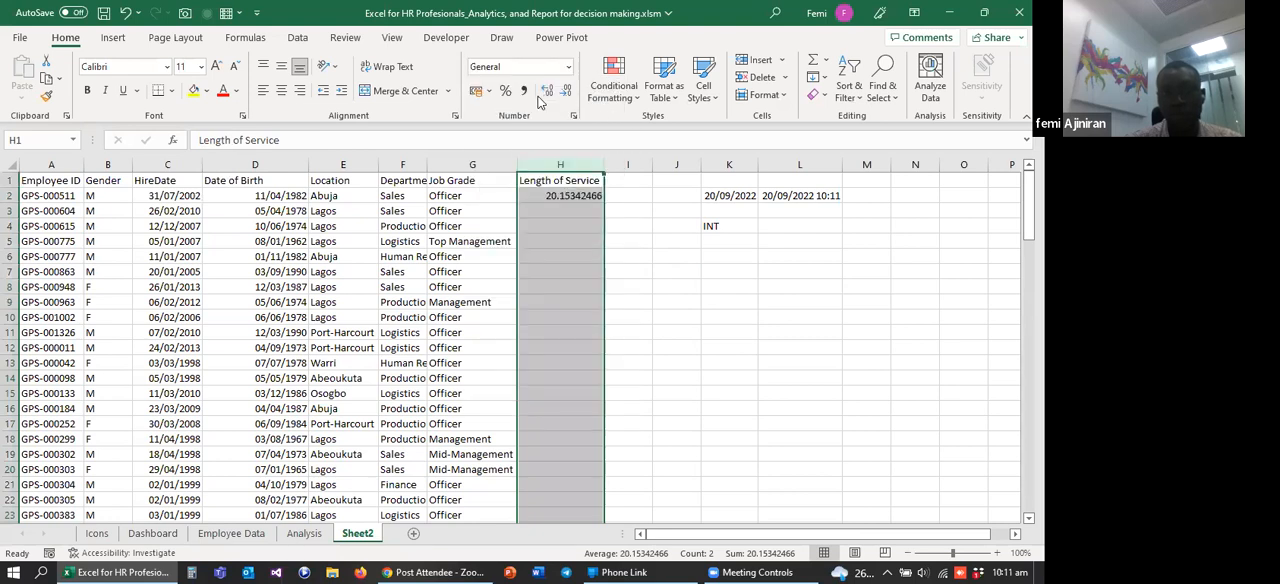
Step: Correct the parentheses of the formula in H2 so it reads =INT((TODAY()-C2)/365)
left_click(548, 195)
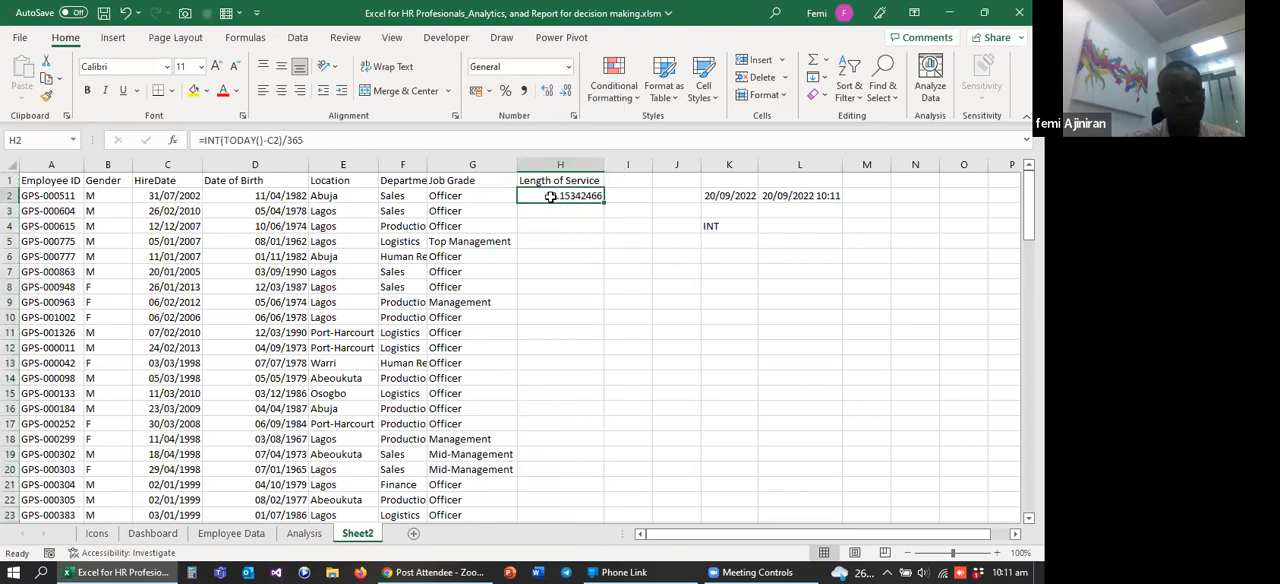
left_click(222, 142)
type("(")
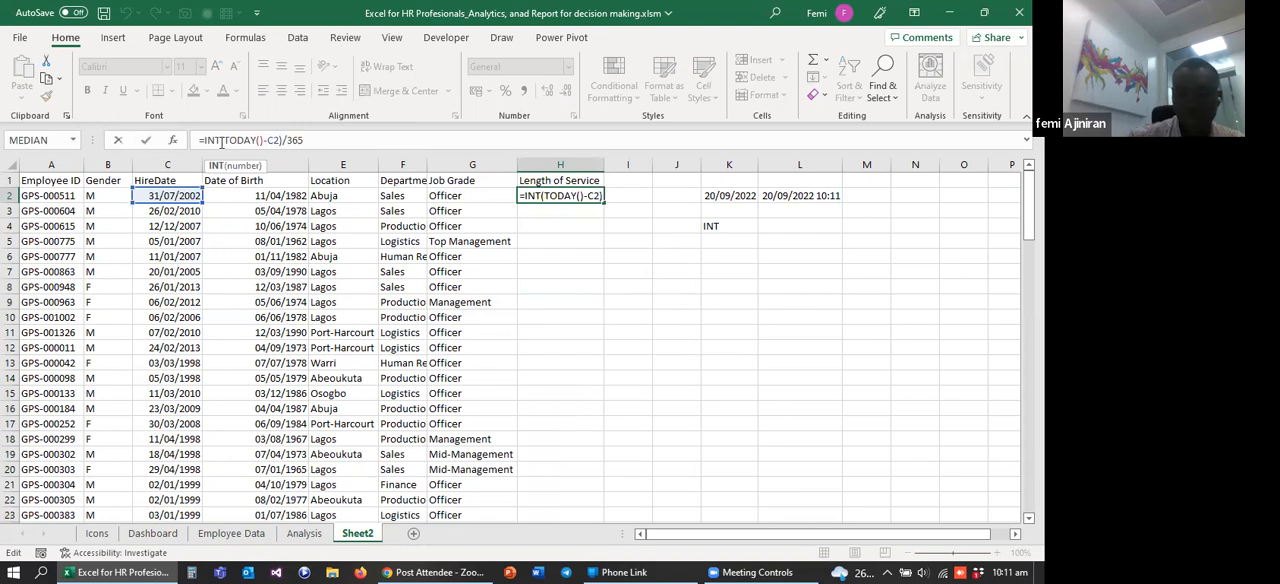
left_click(315, 142)
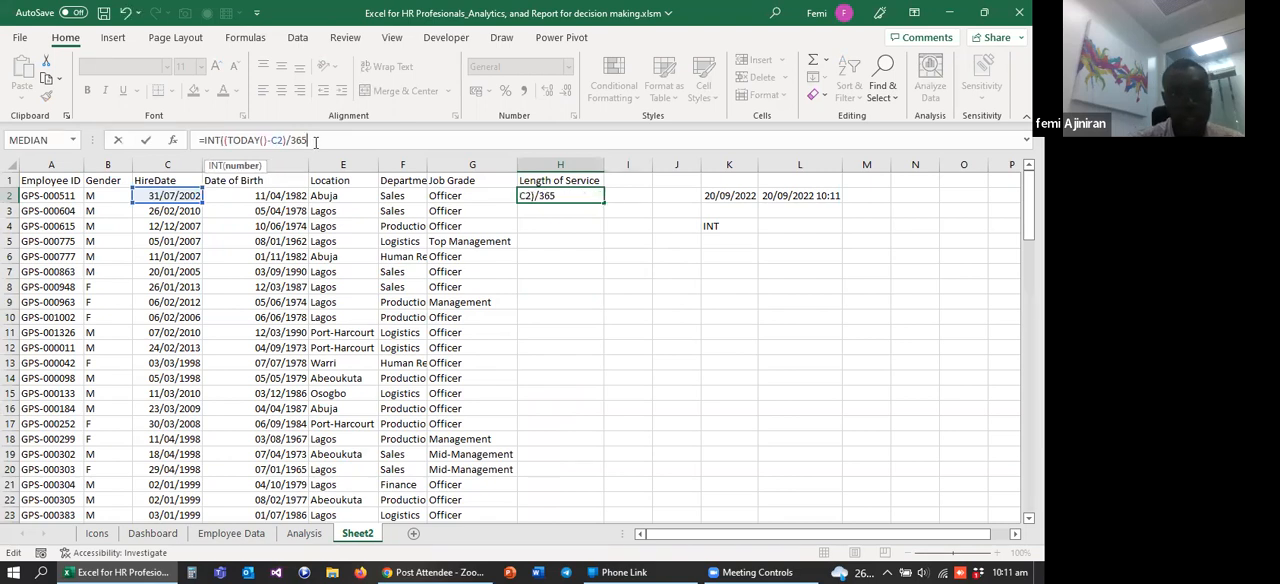
type(")")
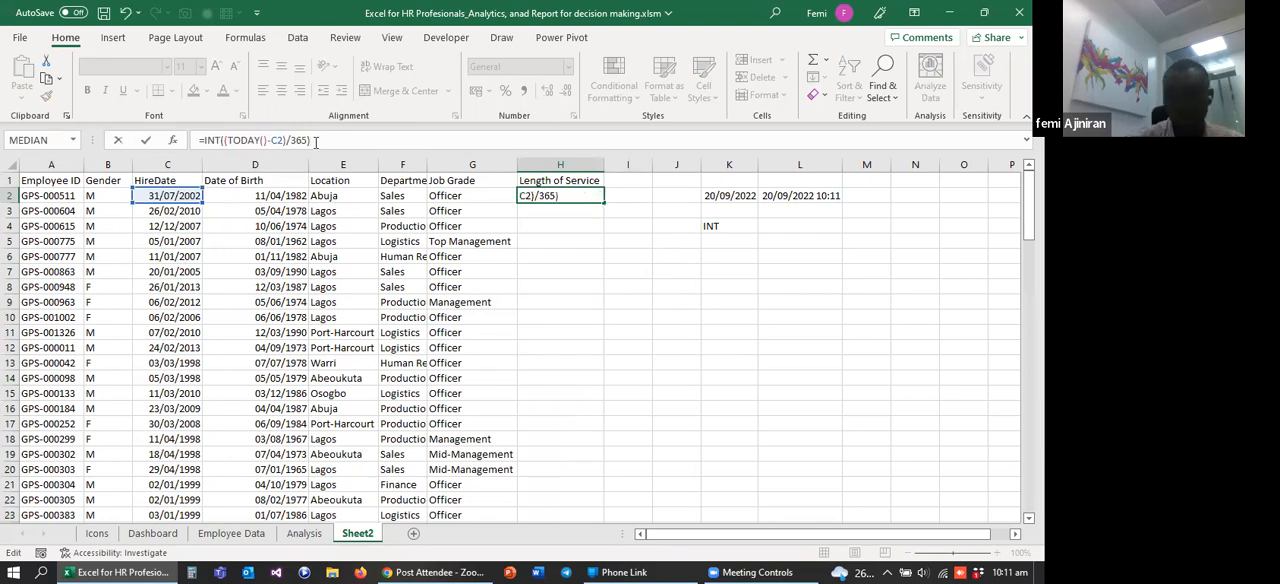
key("Return")
Step: Fill the formula in H2 down the Length of Service column for all employees and fit the column's width
left_click(541, 195)
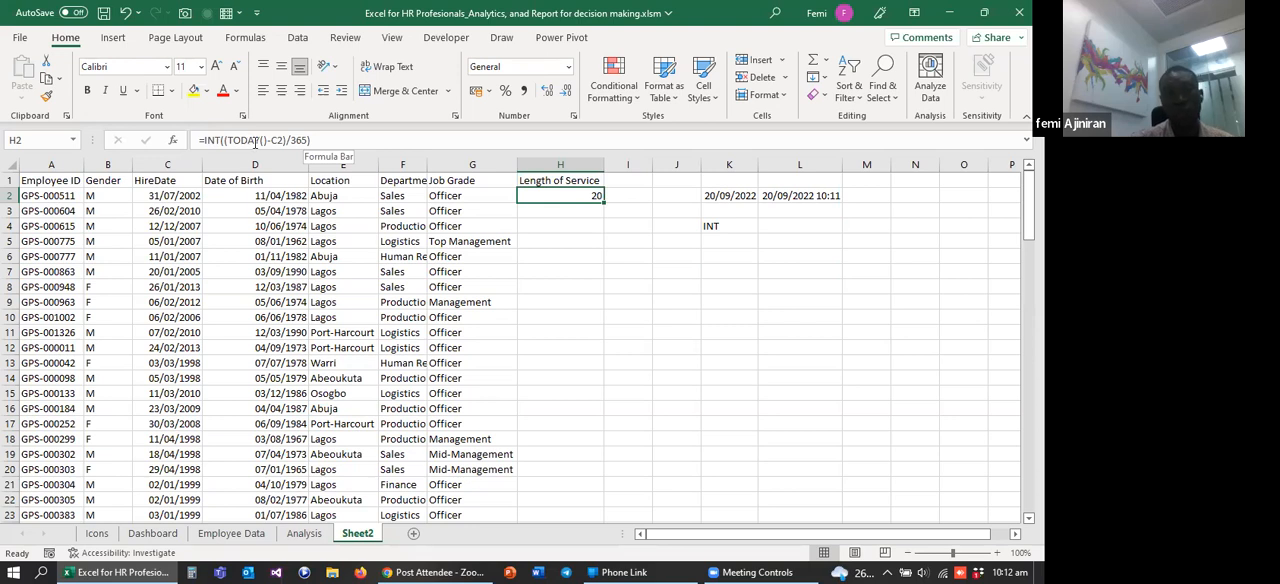
double_click(604, 203)
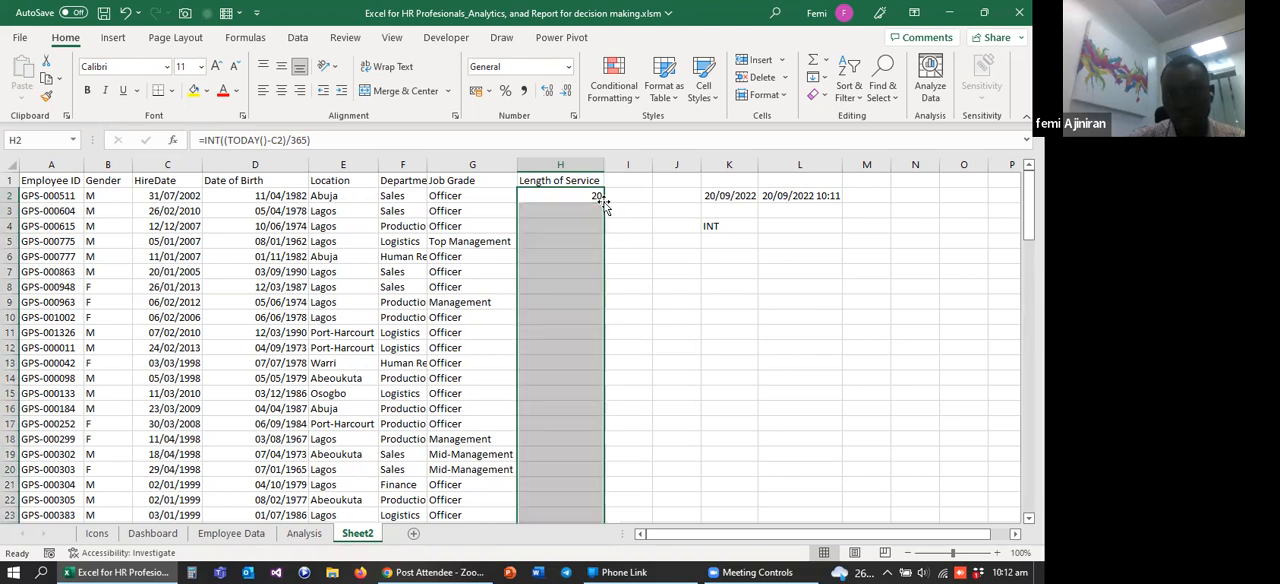
mouse_move(604, 164)
left_mouse_down()
mouse_move(578, 157)
mouse_move(604, 158)
left_mouse_up()
Step: Clear the contents of columns K to N and fit the Date of Birth column's width to its contents
left_click_drag(718, 166, 803, 168)
key("Delete")
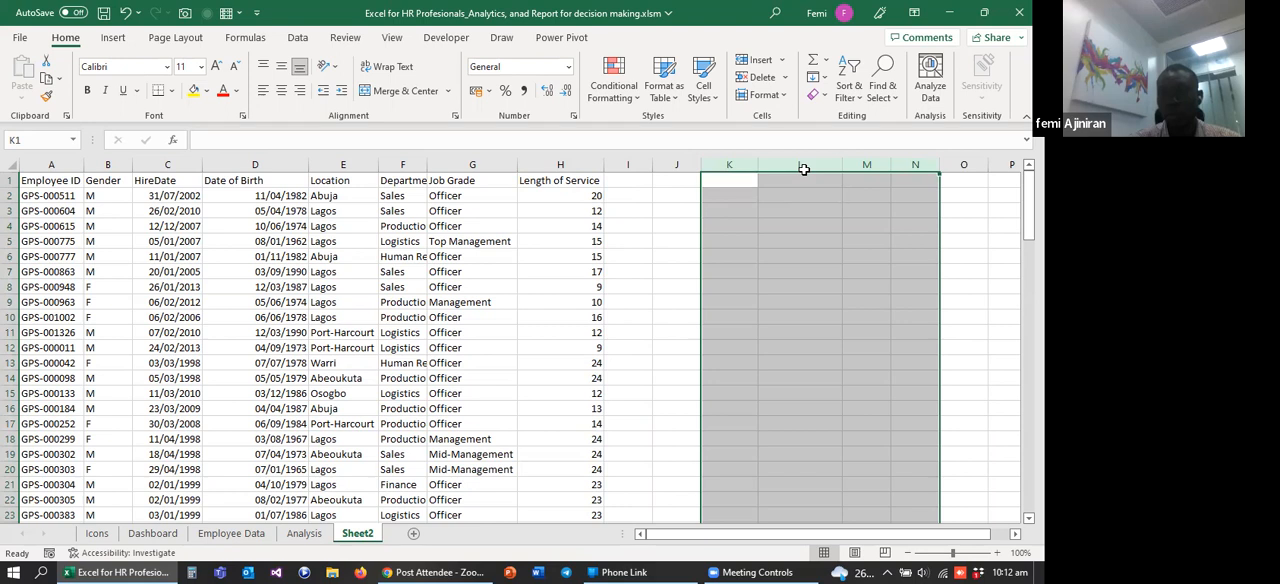
left_click(625, 182)
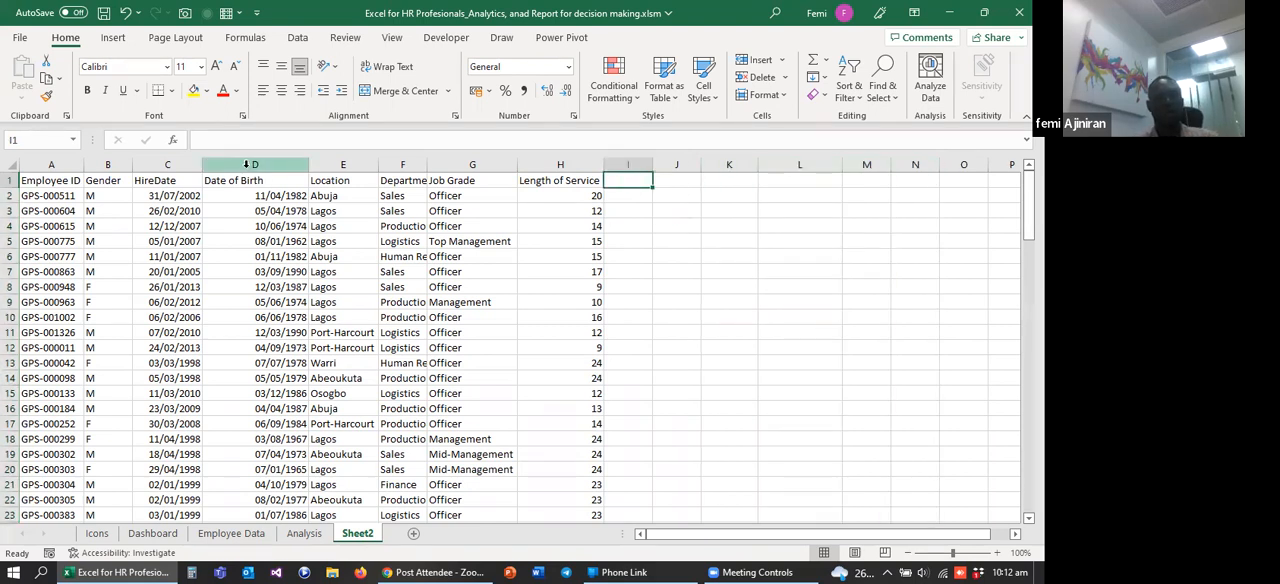
left_click_drag(284, 160, 284, 160)
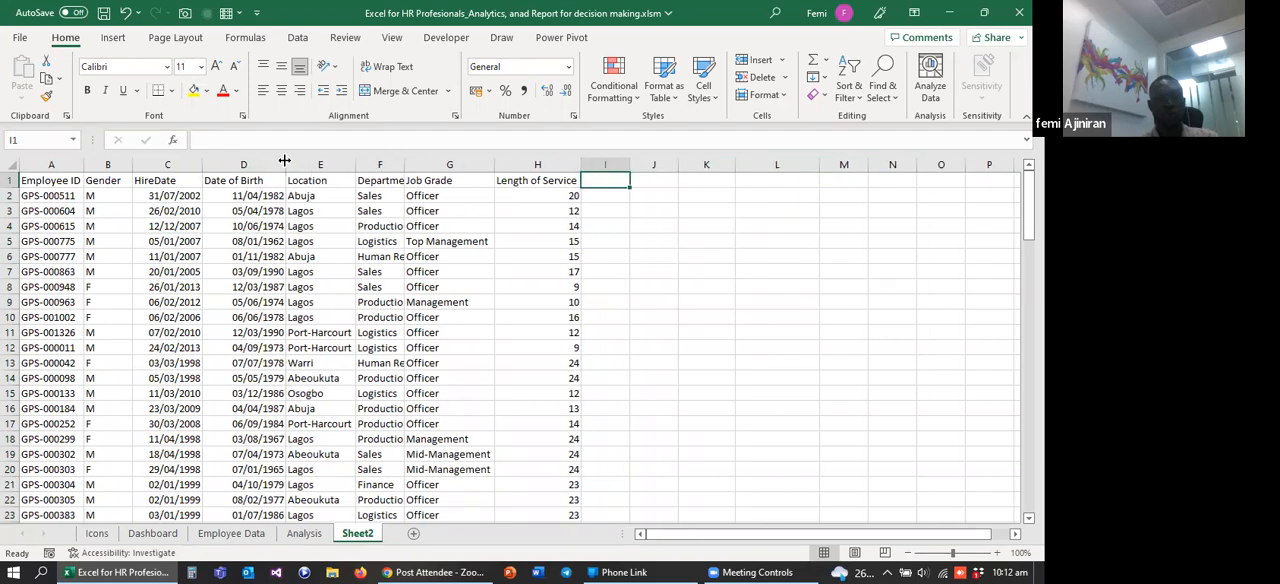
Step: Enter the header Age in cell I1 and narrow the Length of Service column slightly
left_click(230, 163)
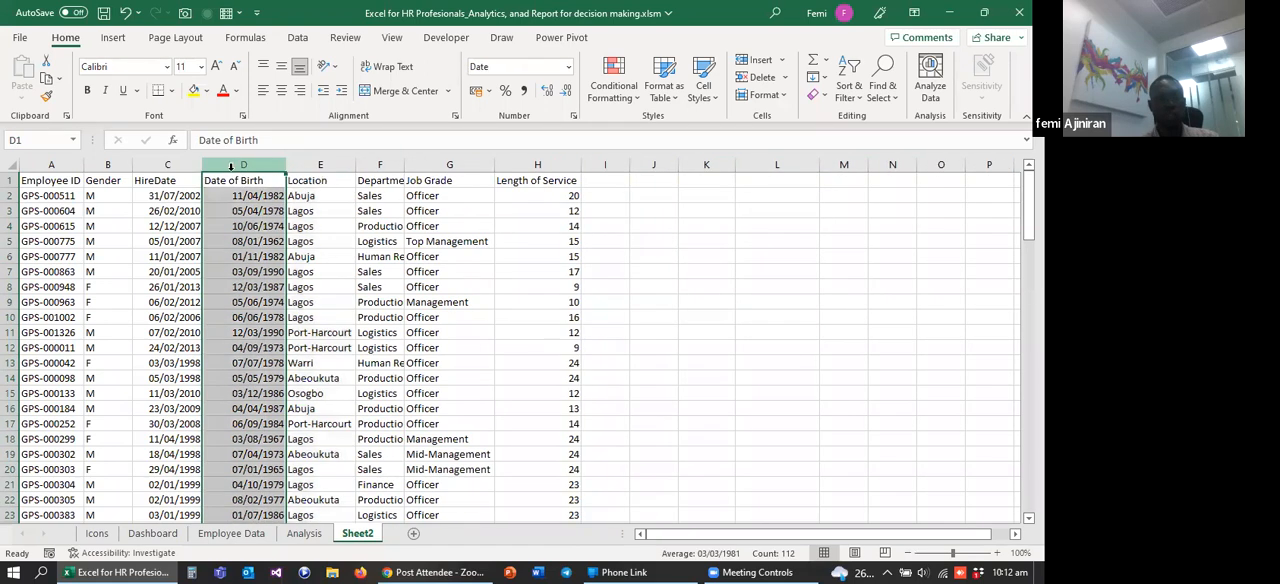
left_click(605, 181)
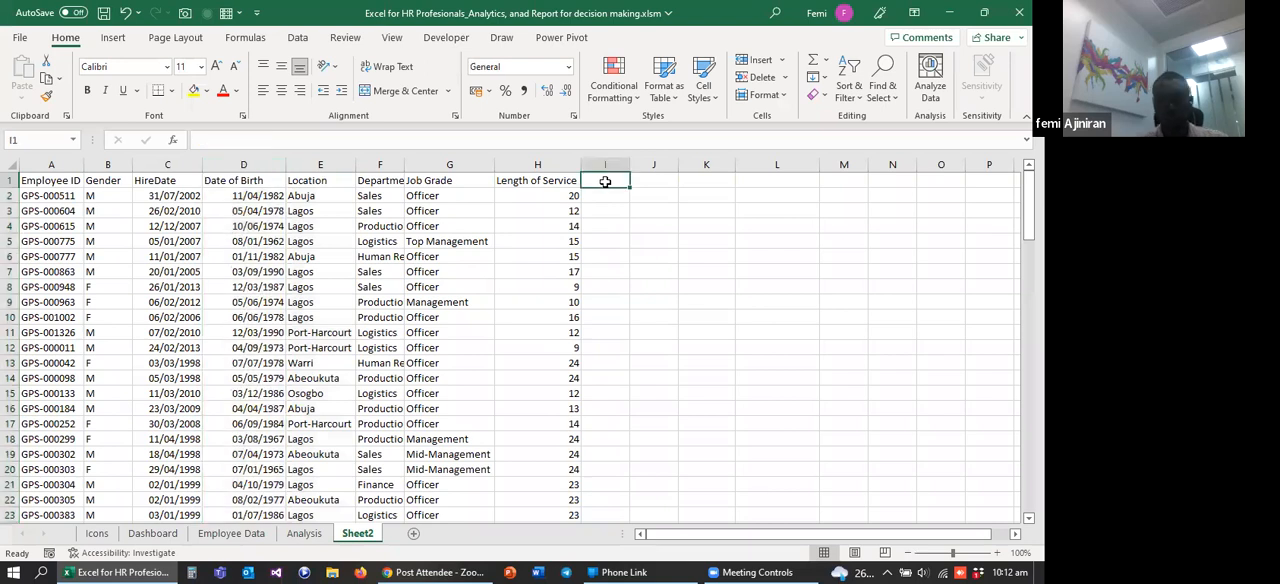
type("Age")
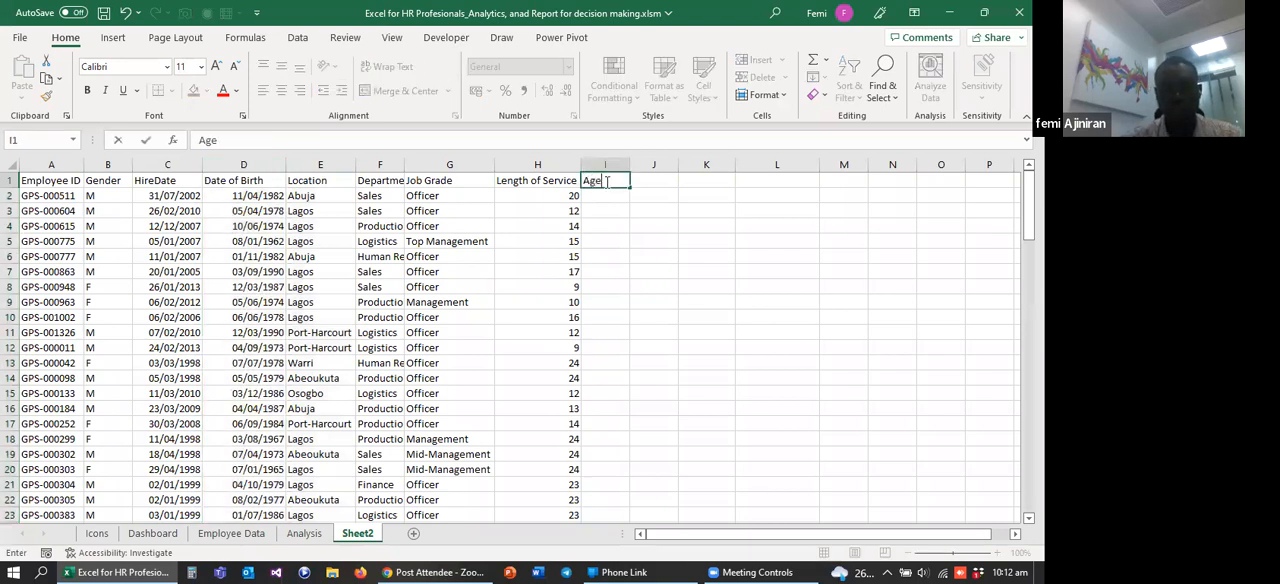
left_click(608, 207)
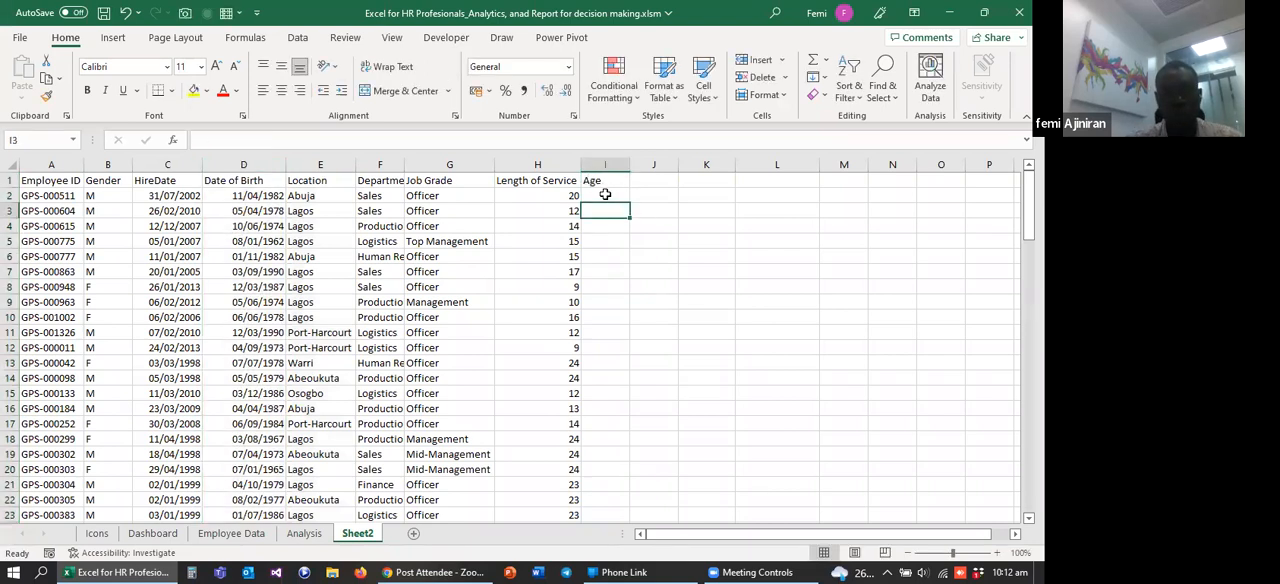
left_click(605, 194)
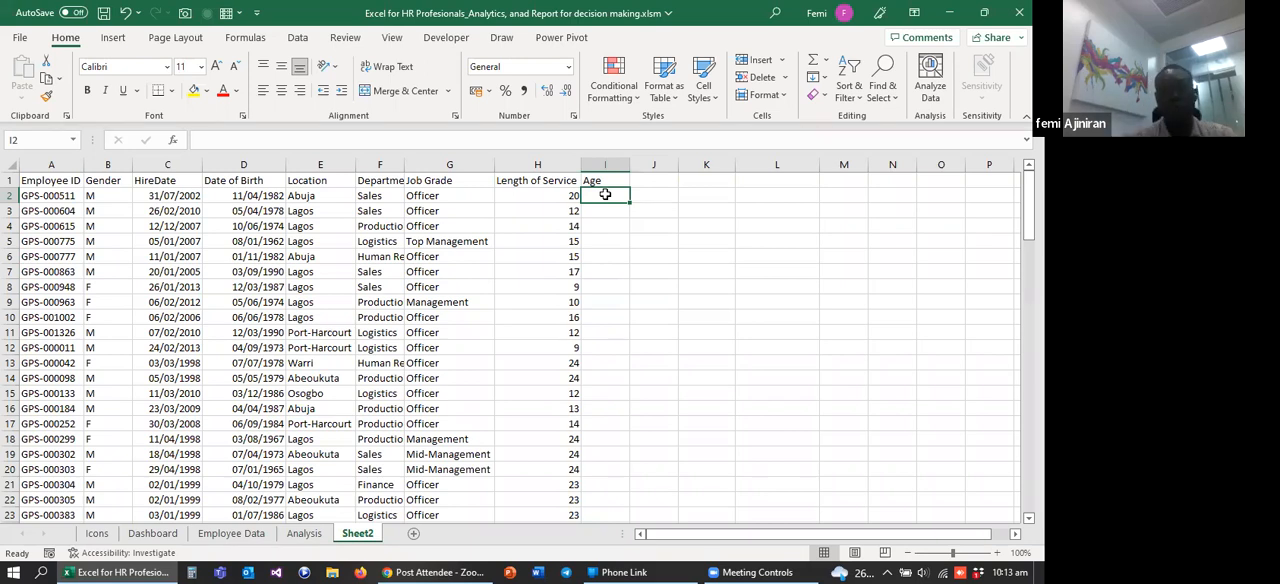
left_click_drag(580, 164, 576, 163)
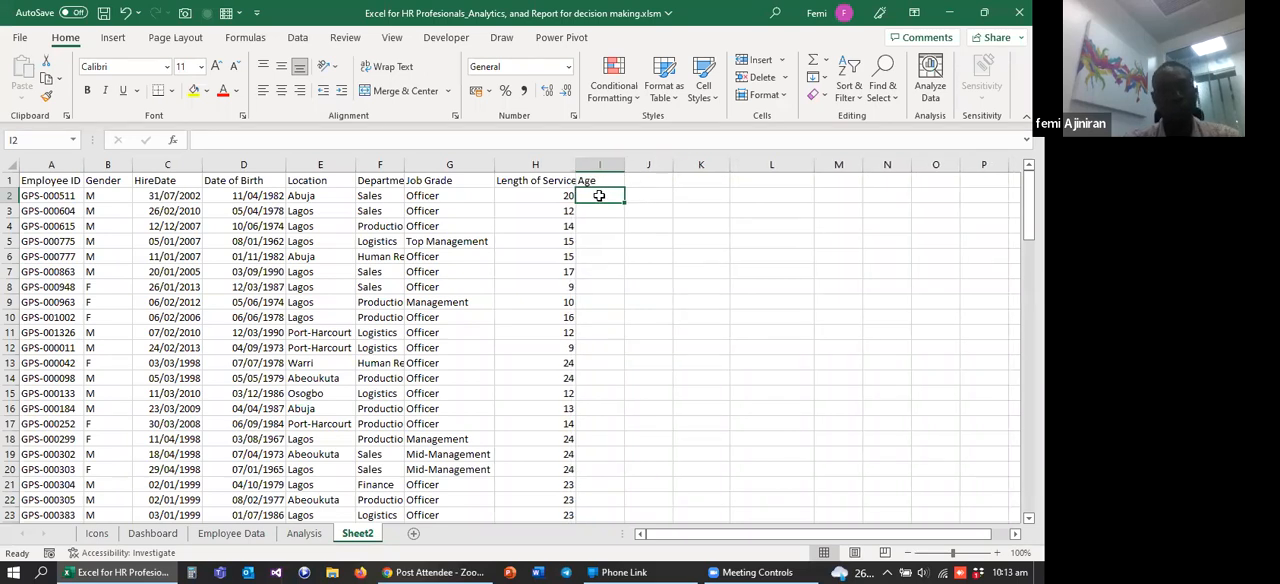
Step: Put a period before the equals sign of the formula in H2 to turn it into plain text
left_click(544, 196)
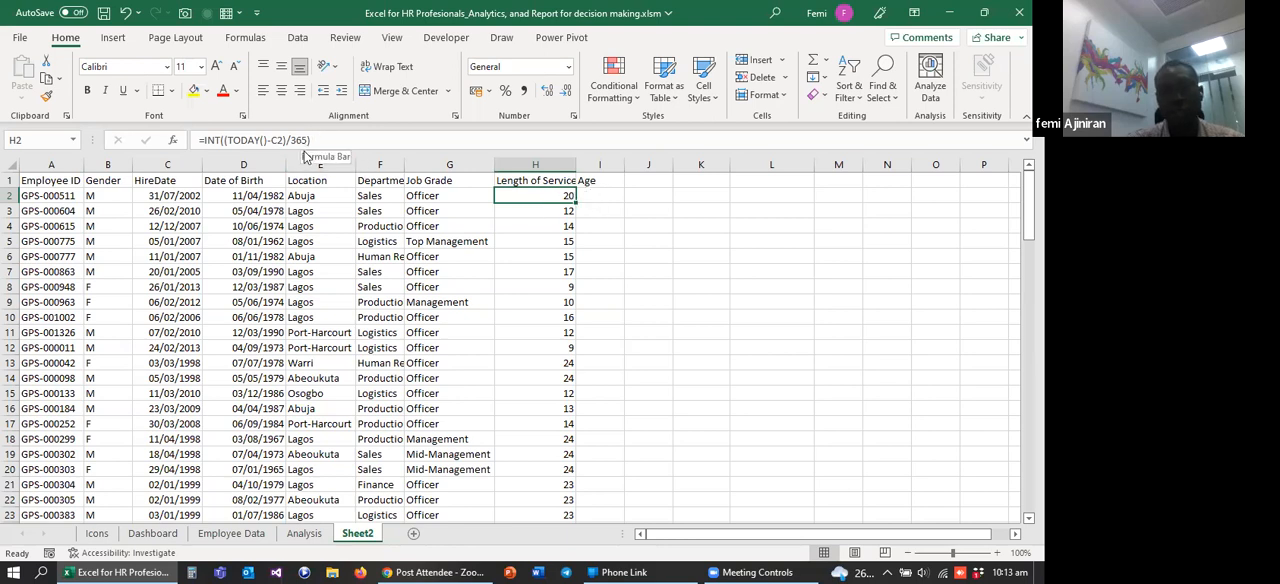
left_click(199, 141)
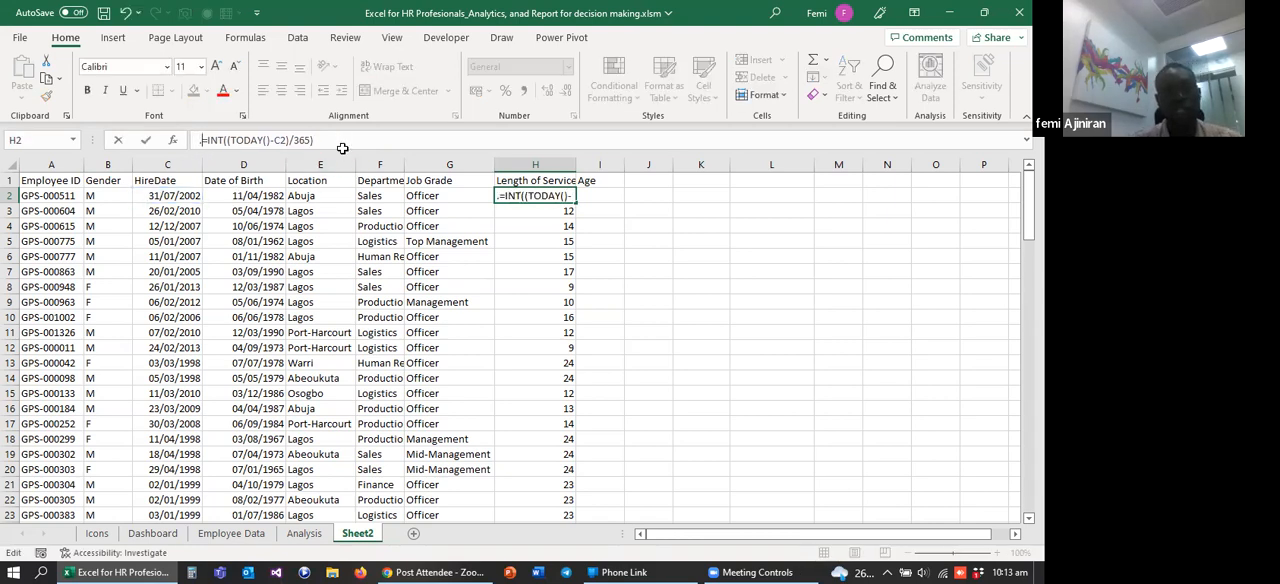
left_click(367, 227)
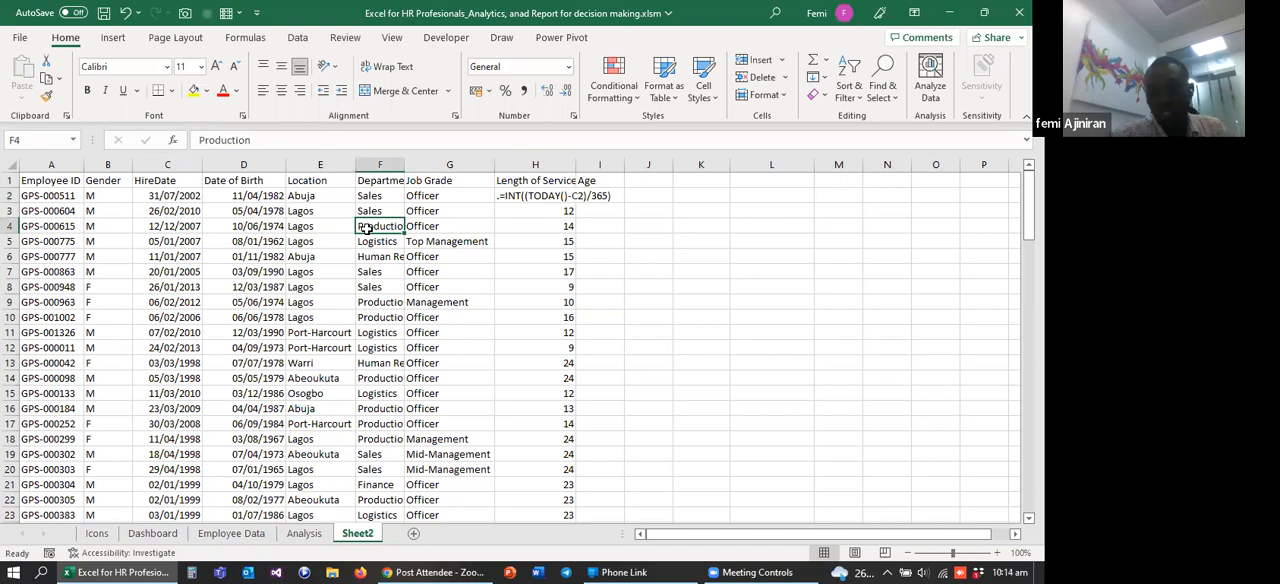
Step: Copy the formula text .=INT((TODAY()-C2)/365) from H2 into cell I2 in the Age column
left_click(521, 195)
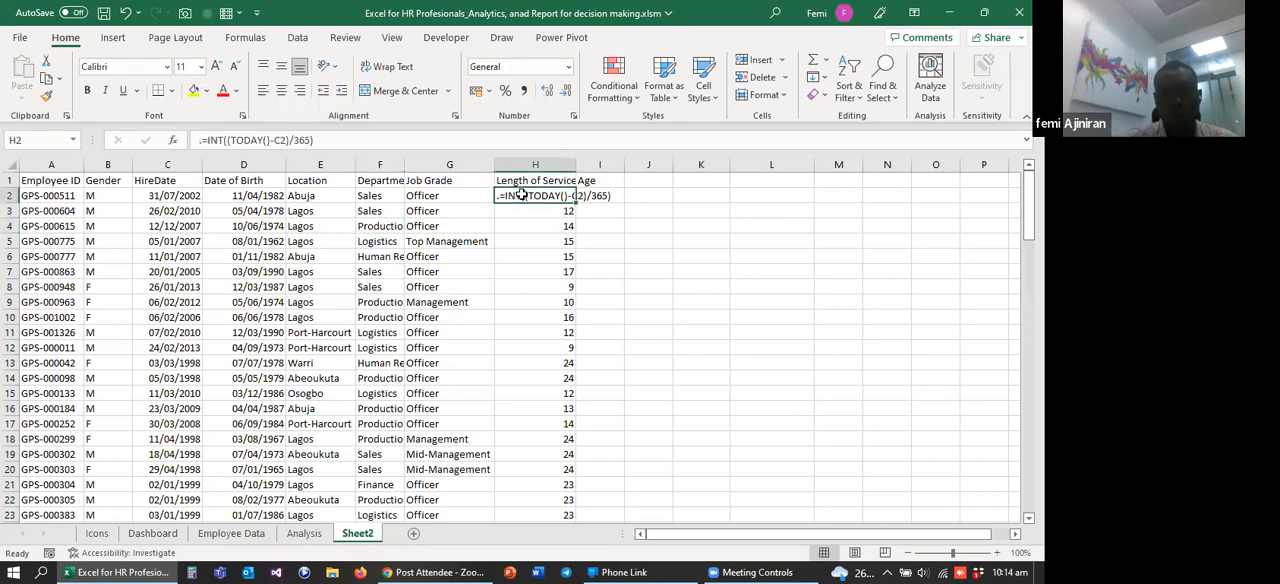
left_click_drag(314, 140, 199, 140)
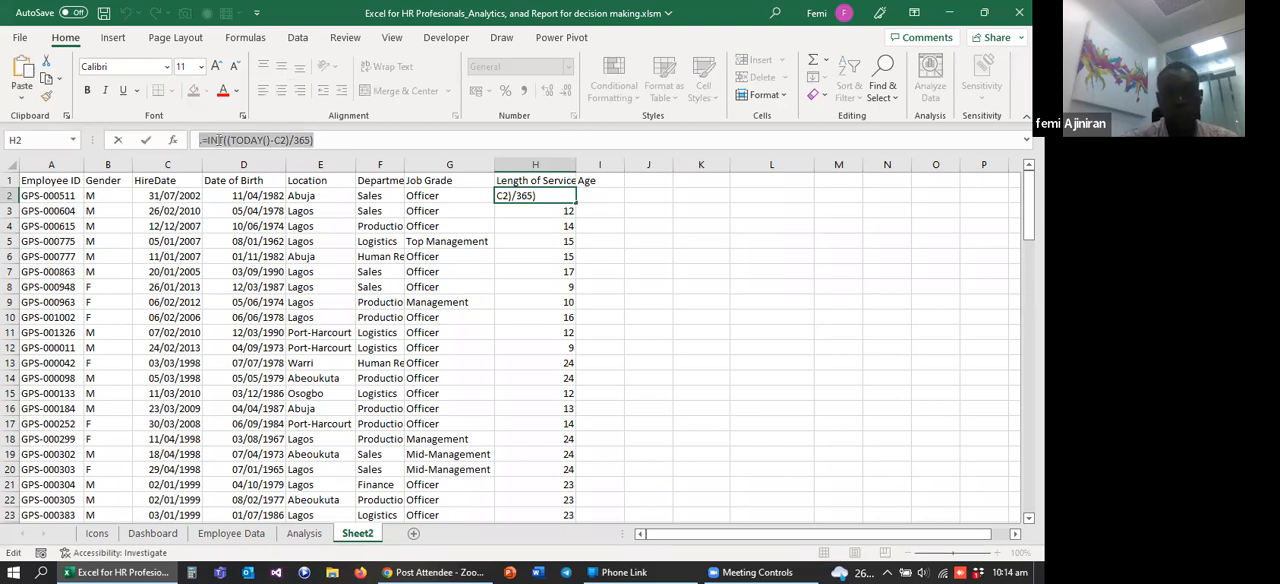
left_click(604, 195)
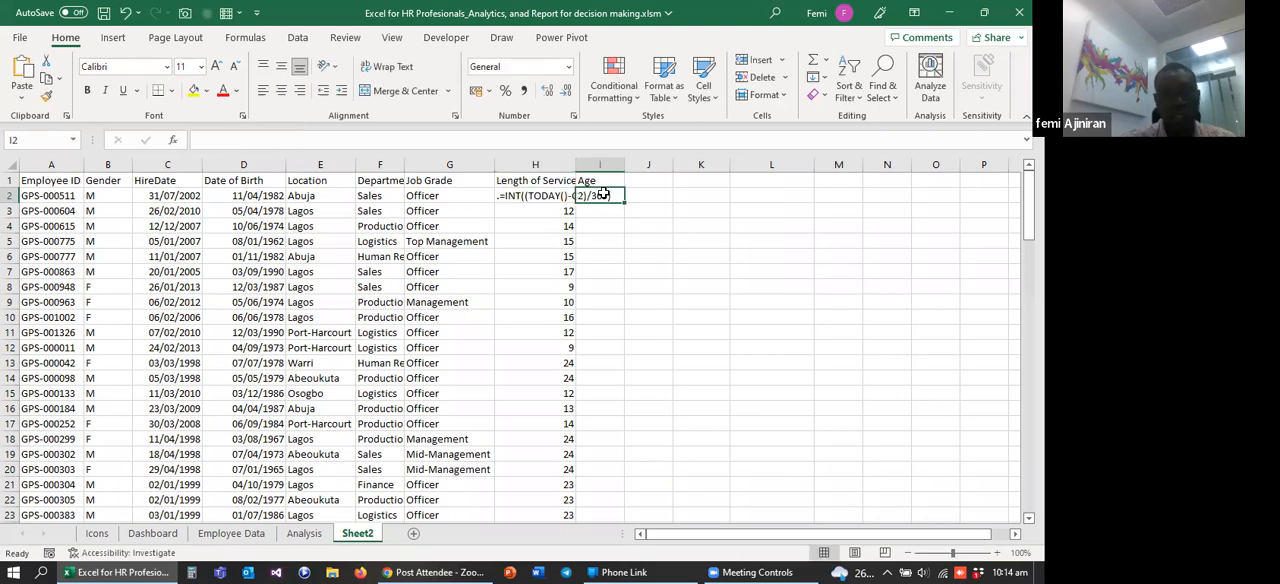
type(".=INT((TODAY()-C2)/365)")
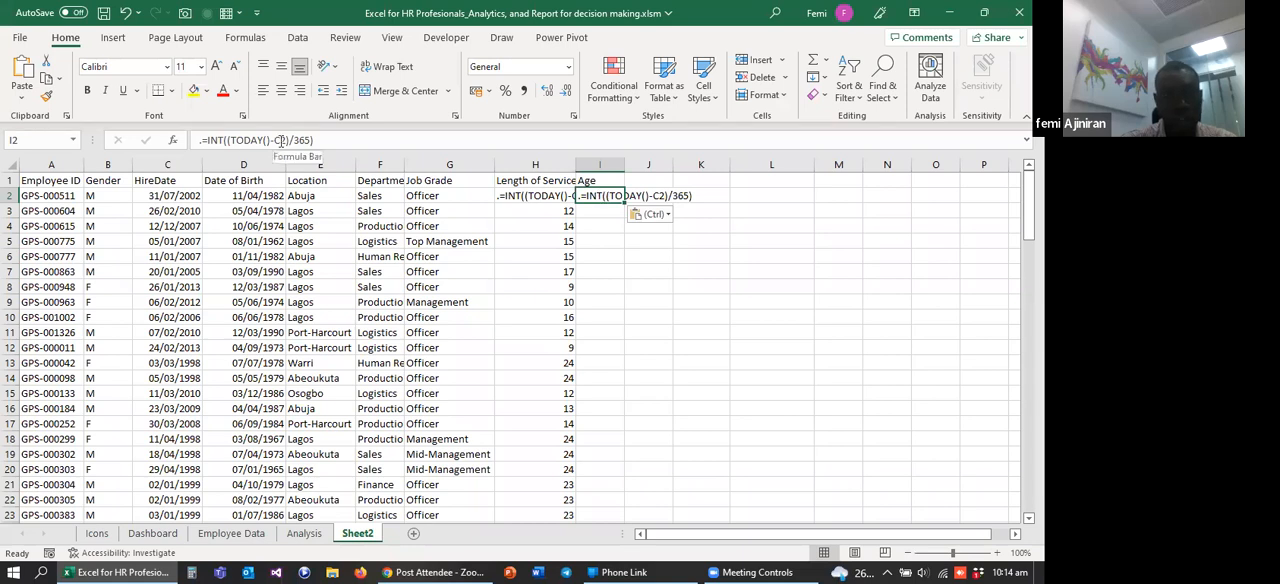
Step: Change the reference C2 to D2 in cell I2, giving .=INT((TODAY()-D2)/365)
left_click(241, 195)
left_click(600, 196)
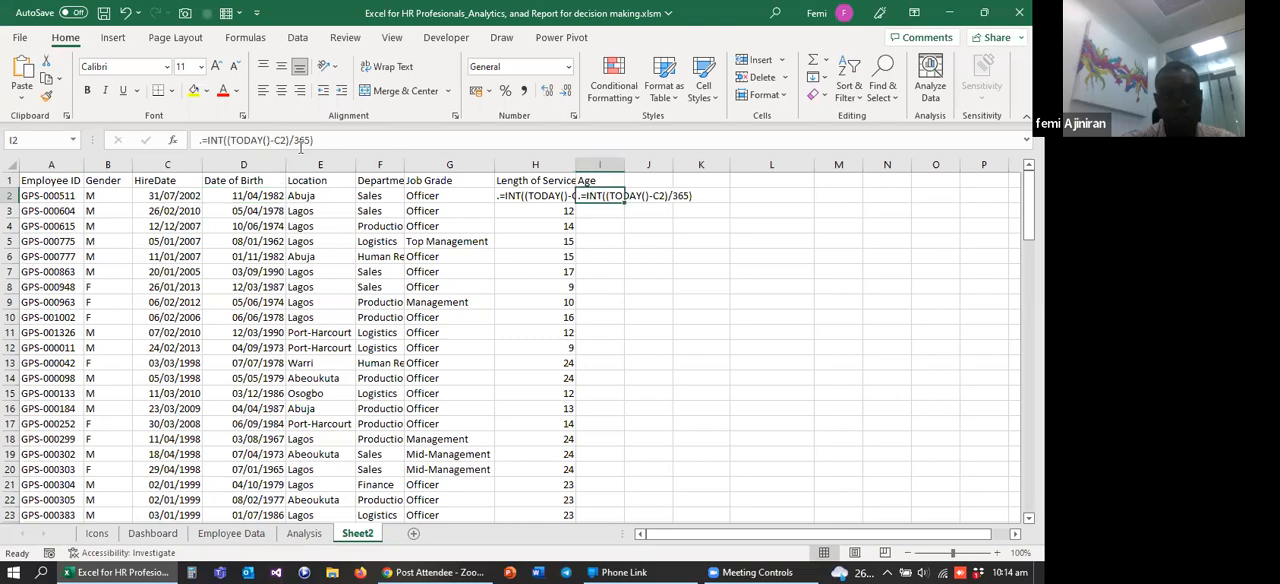
left_click(281, 140)
key("BackSpace")
type("D")
key("Return")
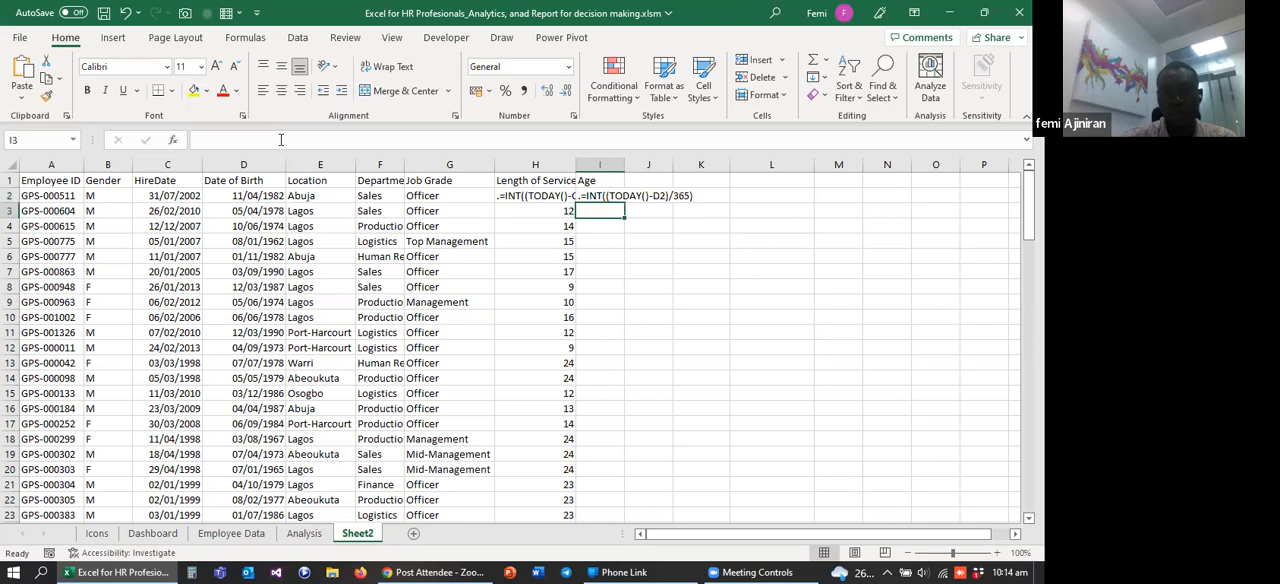
Step: Remove the leading period from cell I2 to activate the formula =INT((TODAY()-D2)/365)
left_click(600, 196)
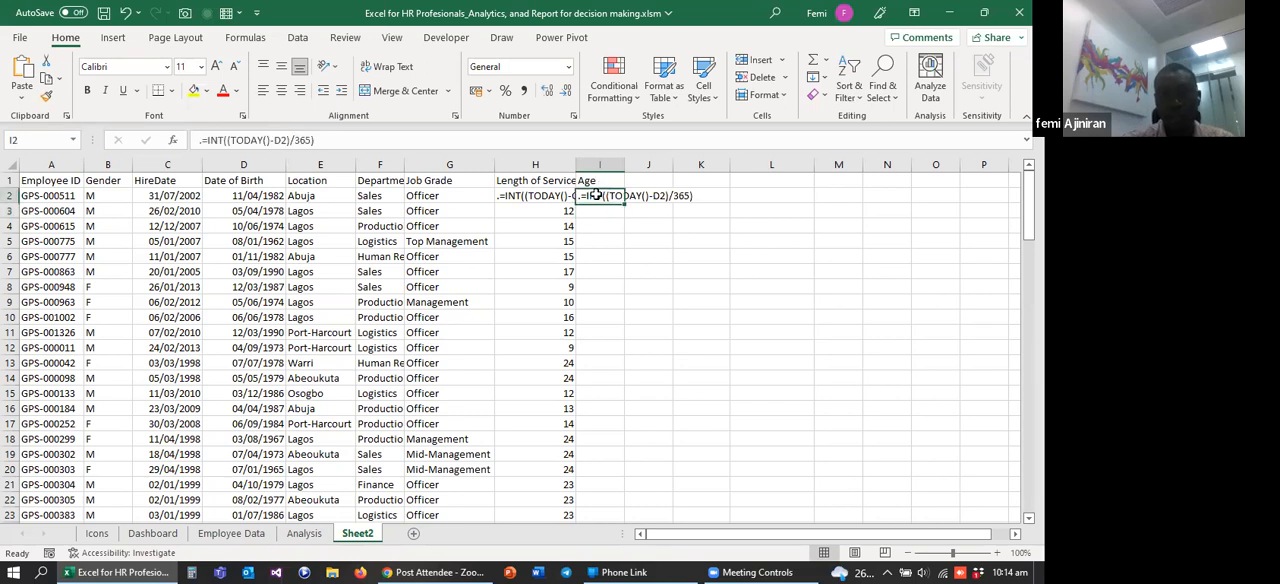
left_click(204, 141)
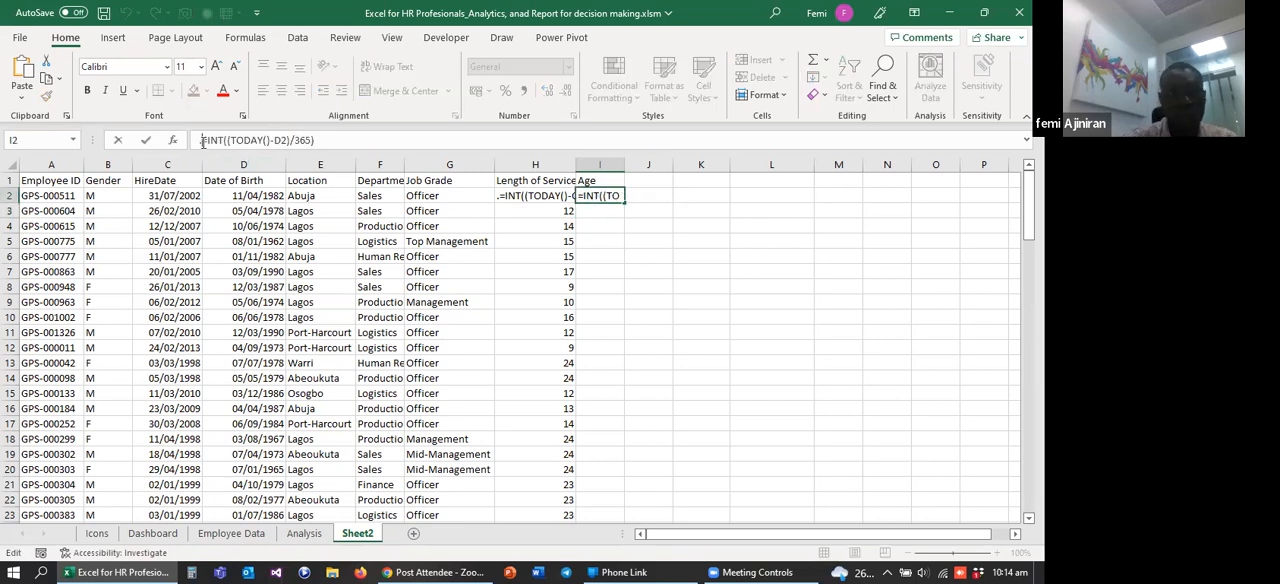
key("BackSpace")
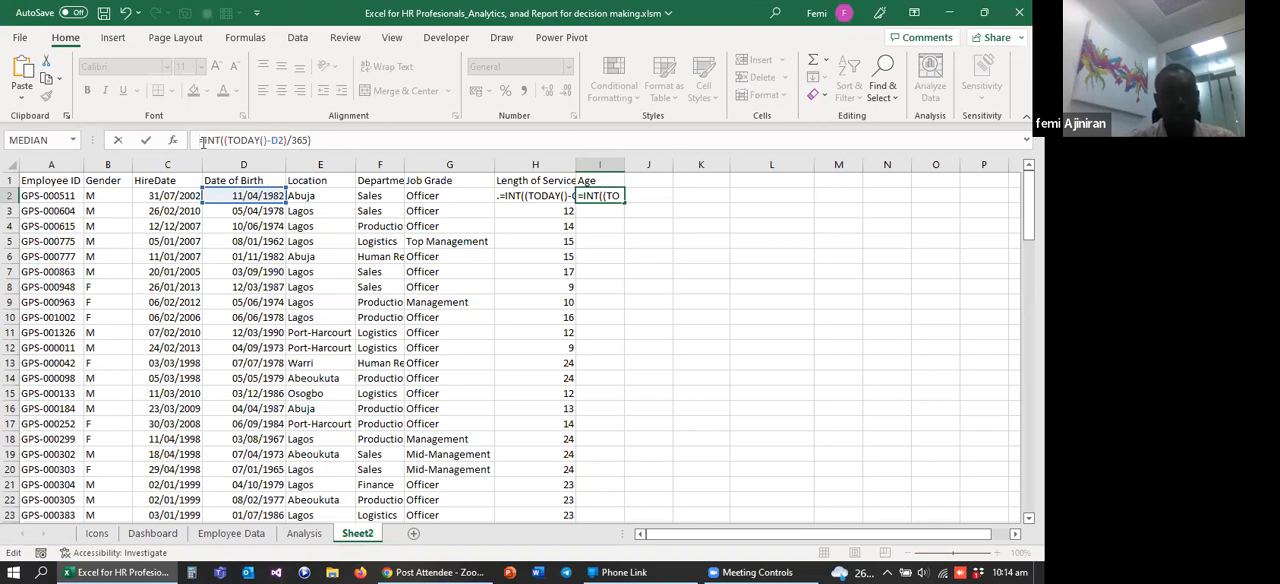
key("Return")
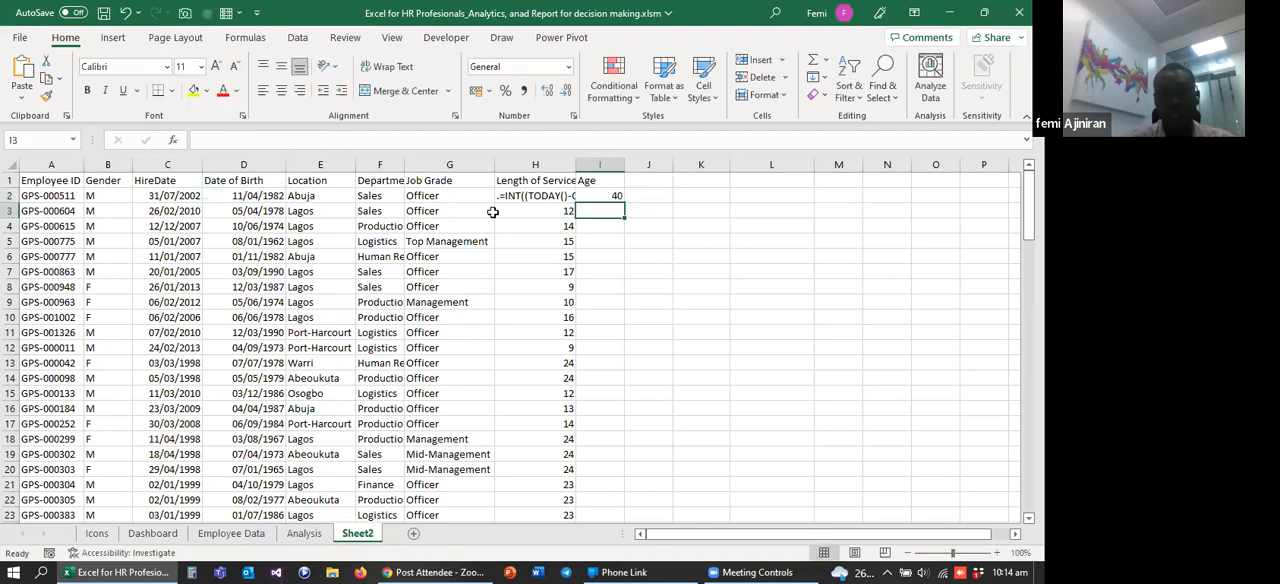
Step: Remove the leading period from cell H2 to restore the working formula =INT((TODAY()-C2)/365)
left_click(505, 195)
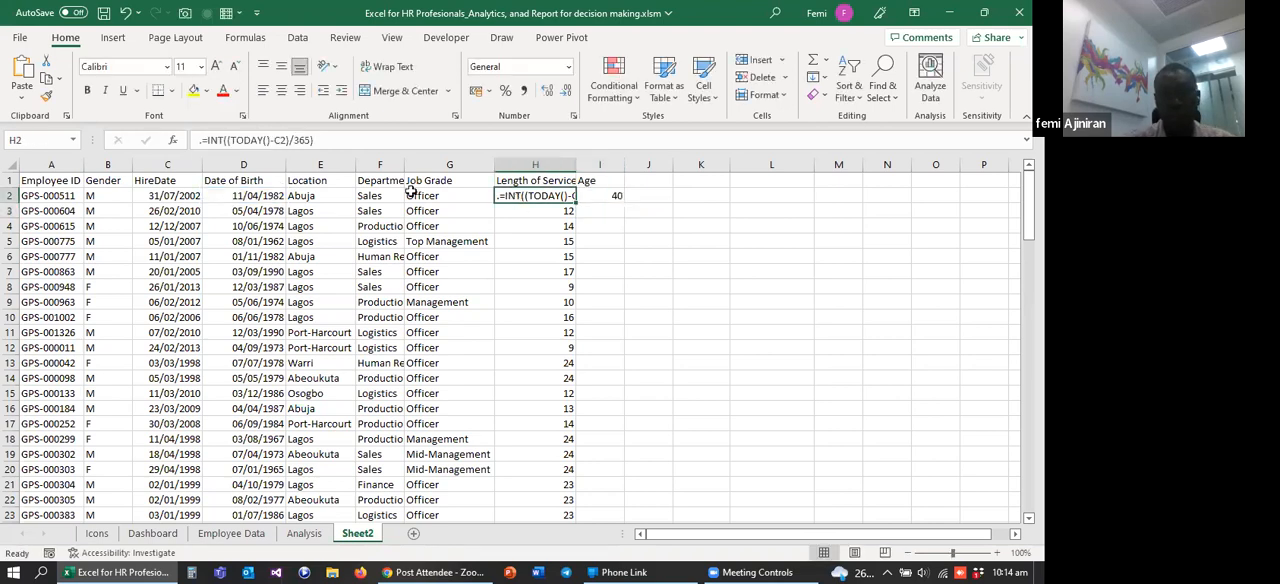
left_click(201, 141)
key("BackSpace")
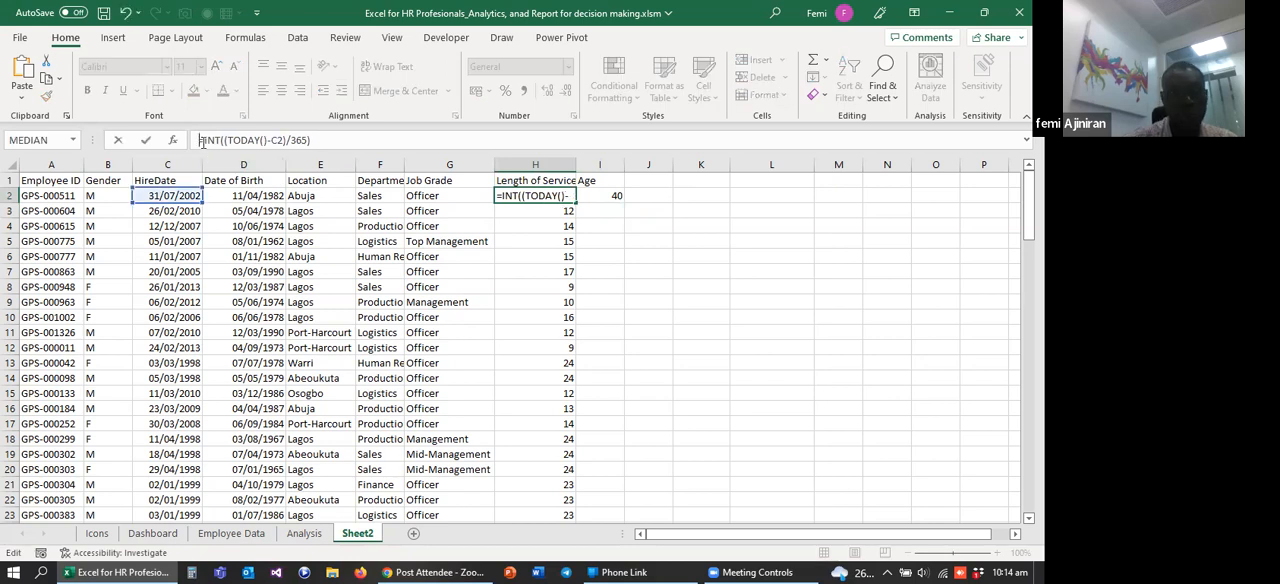
key("Return")
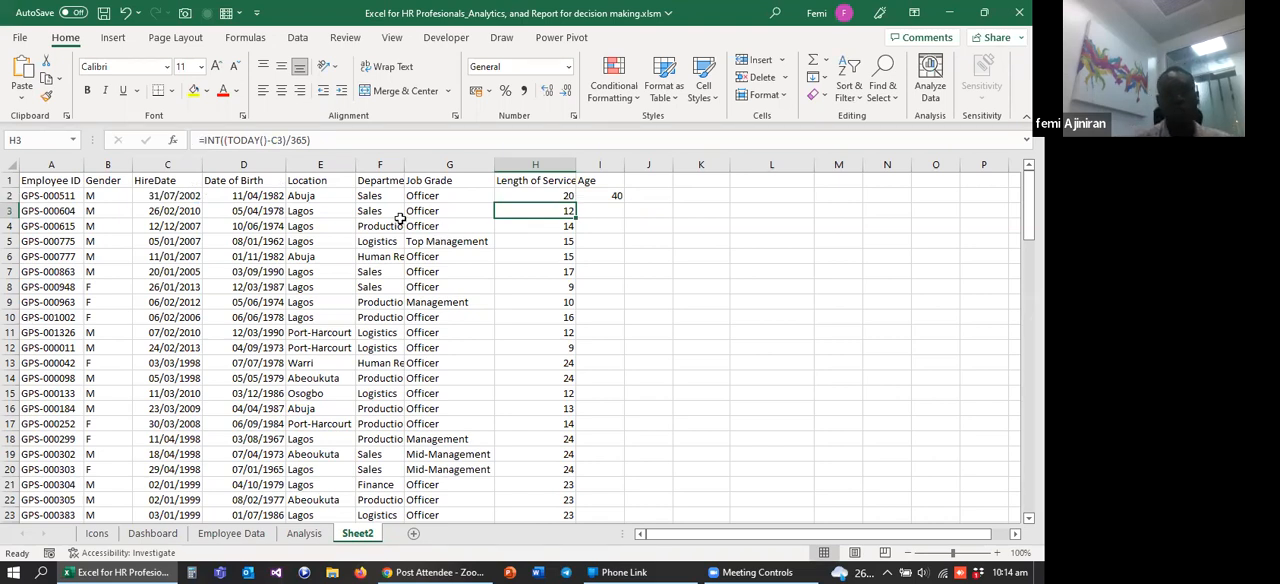
Step: Fill the Age formula from I2 on Sheet2 down through all employee rows
left_click(152, 535)
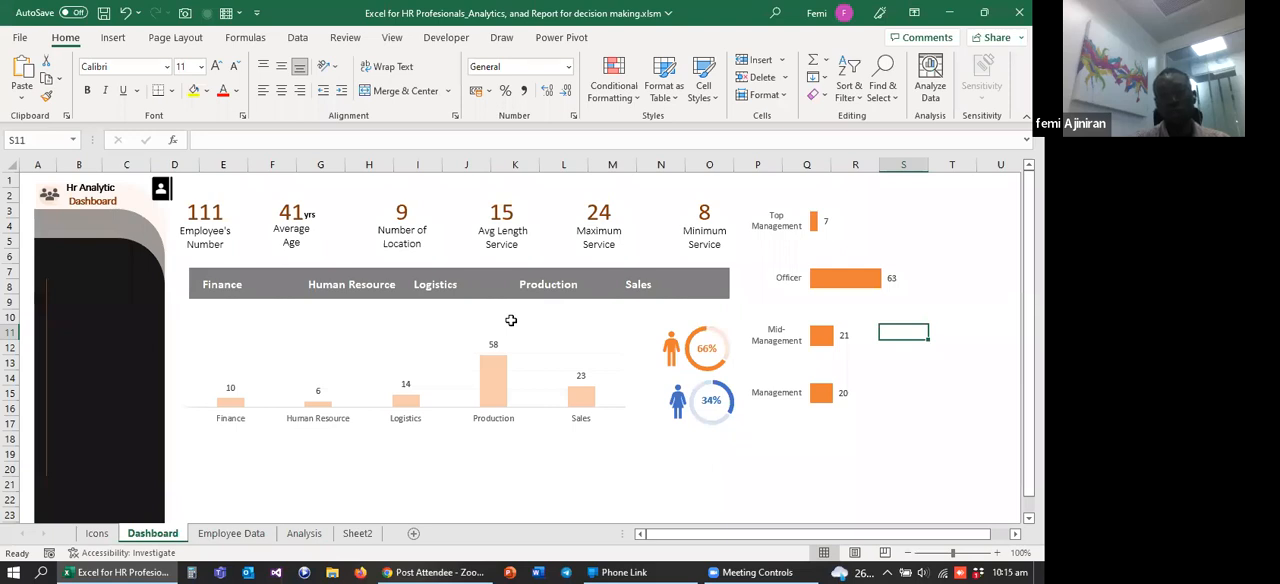
left_click(357, 535)
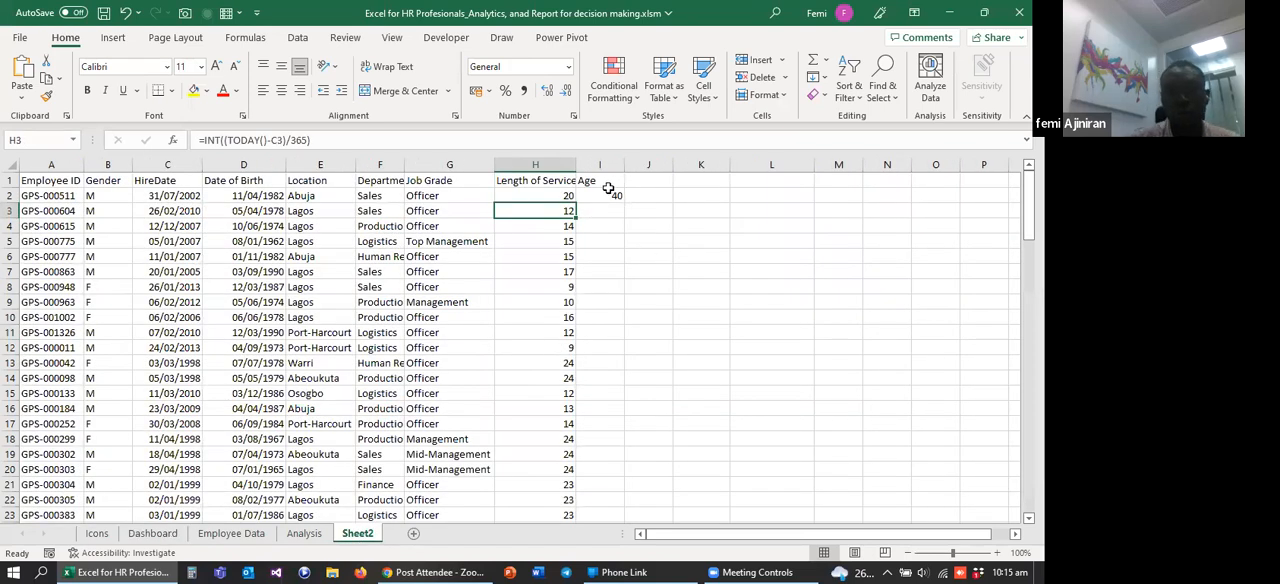
left_click(607, 195)
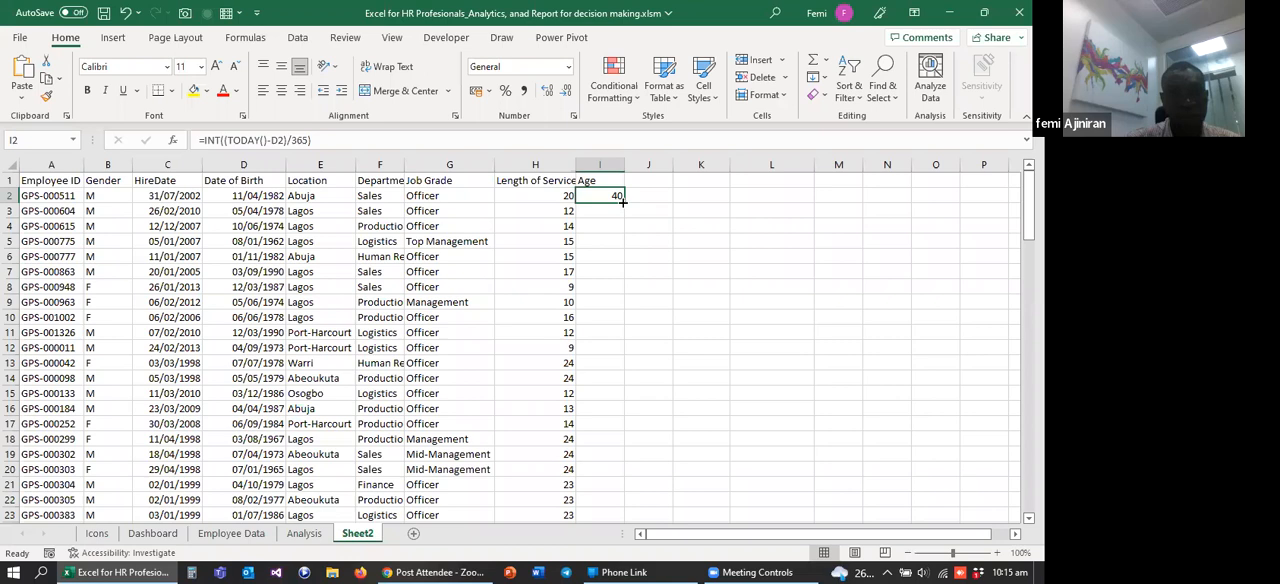
left_click_drag(625, 203, 625, 203)
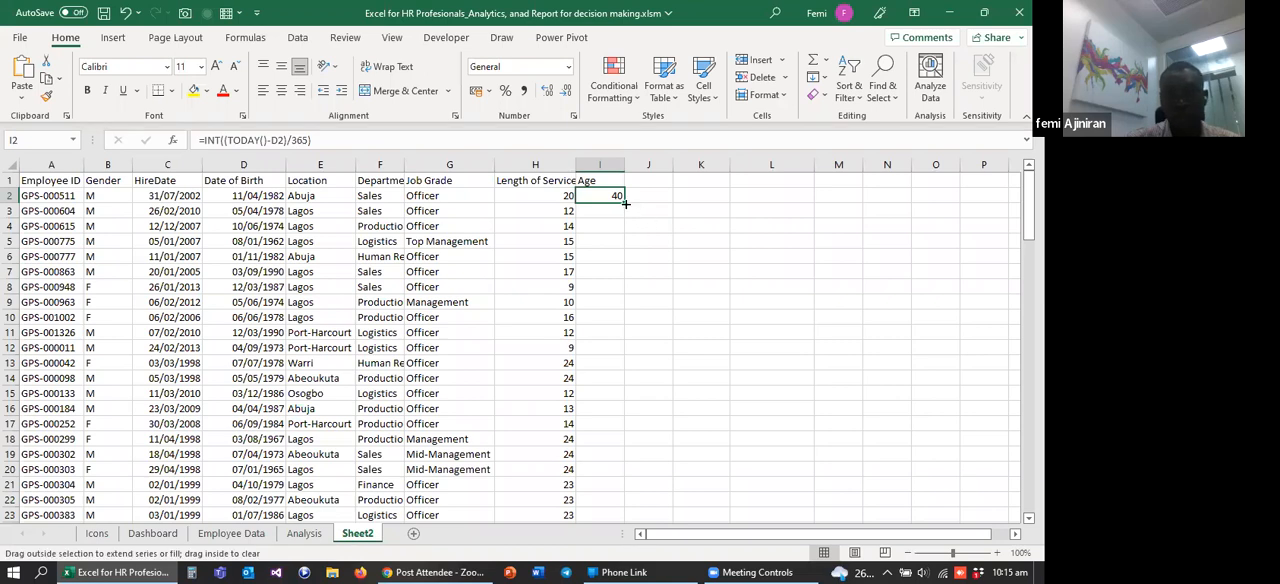
double_click(625, 203)
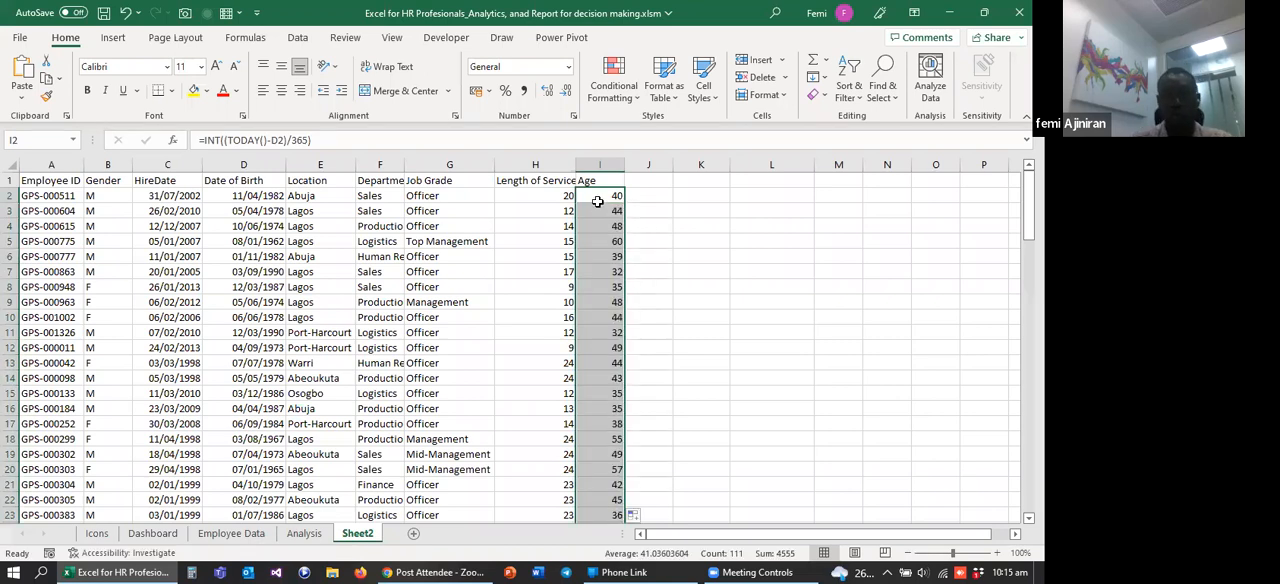
left_click(583, 207)
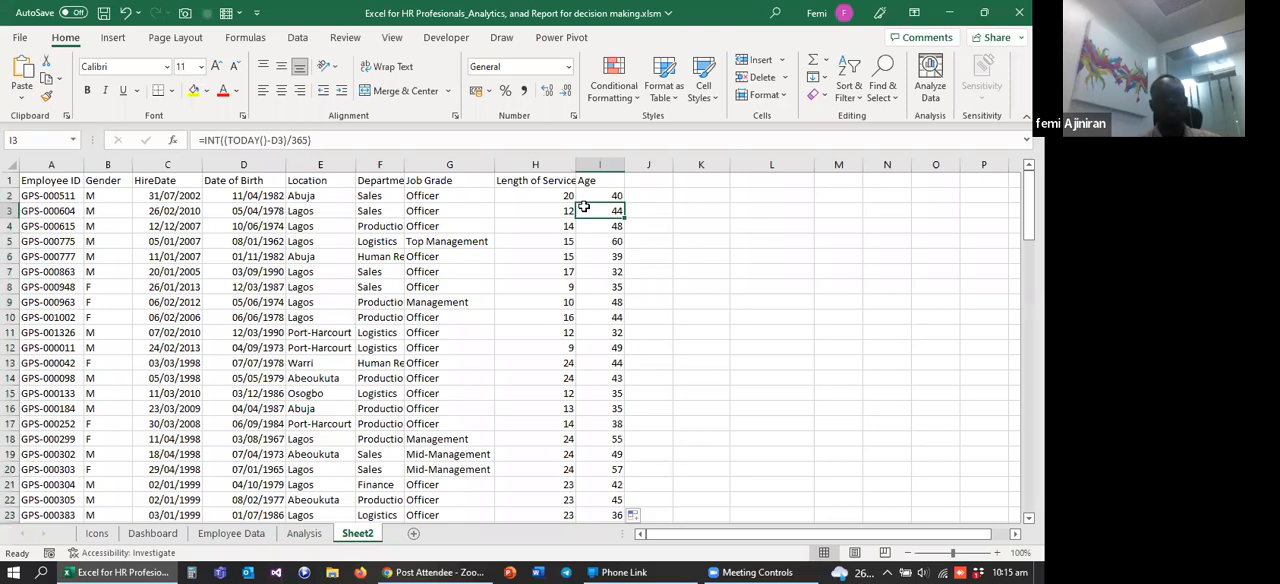
Step: Review the Location, Department and Job Grade columns and the overall layout of the employee data
left_click(301, 165)
left_click(384, 192)
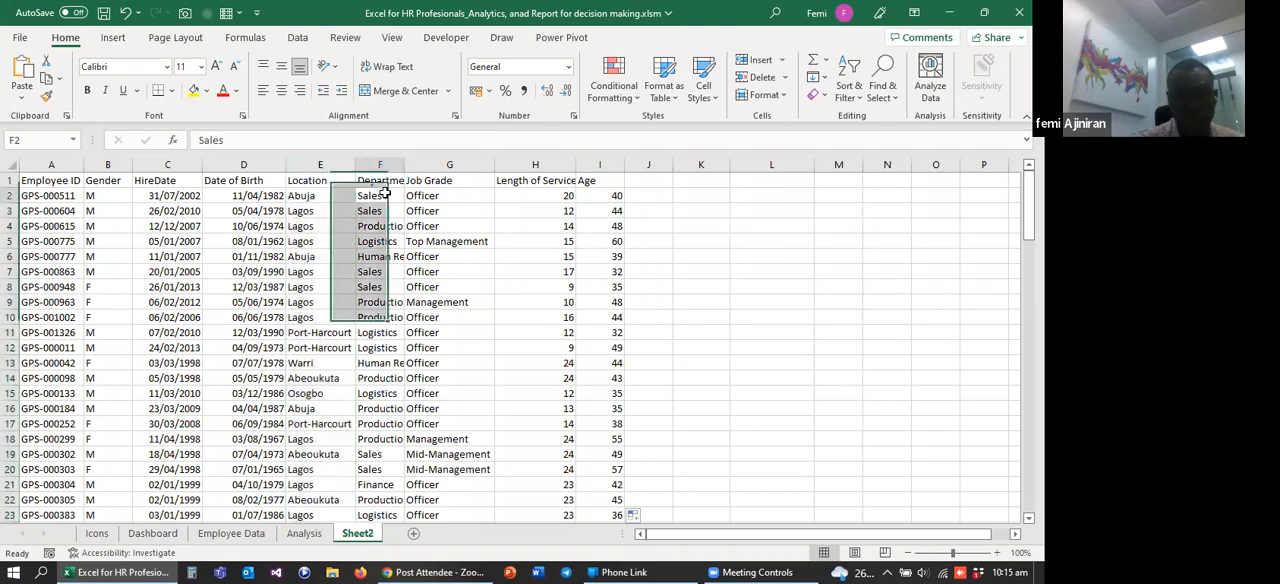
left_click(317, 166)
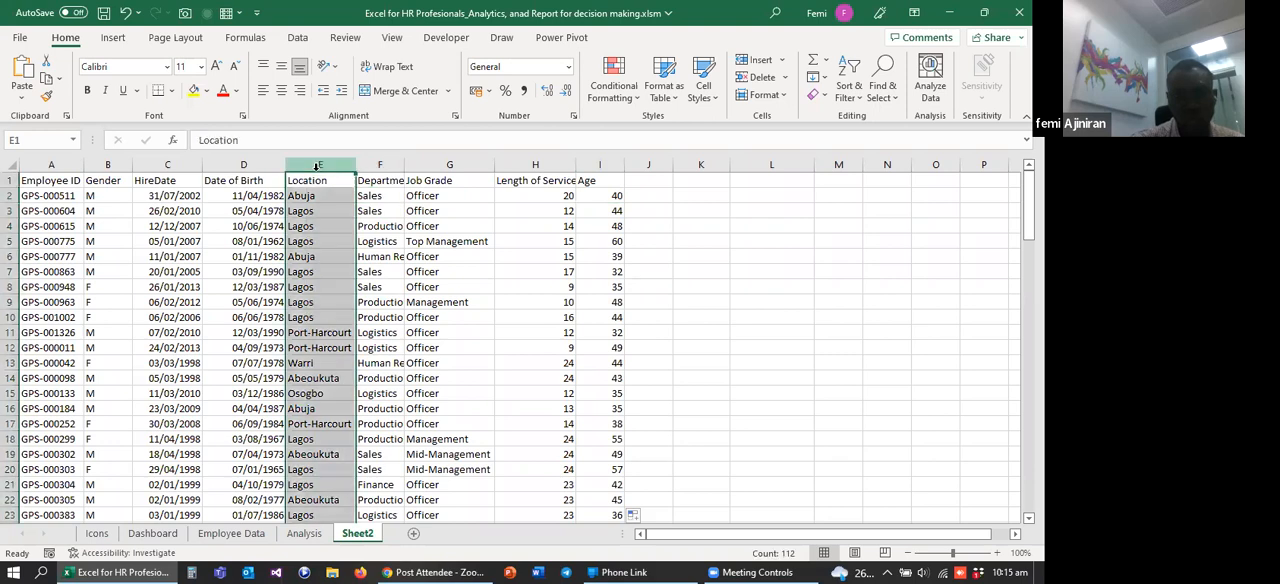
left_click(385, 166)
left_click(426, 165)
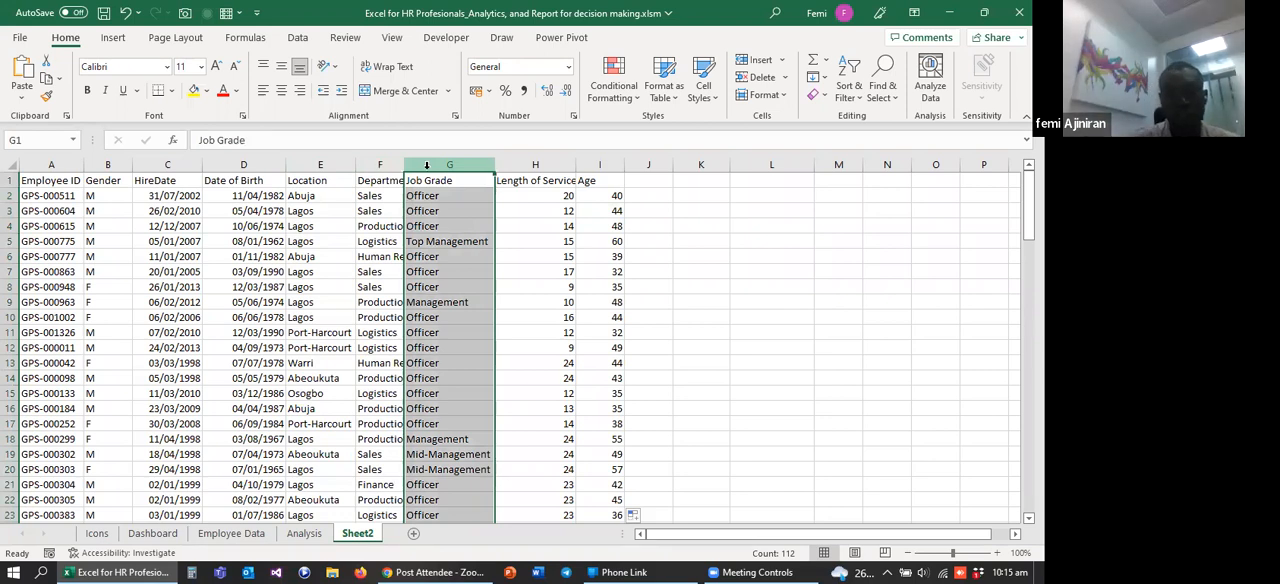
left_click(49, 183)
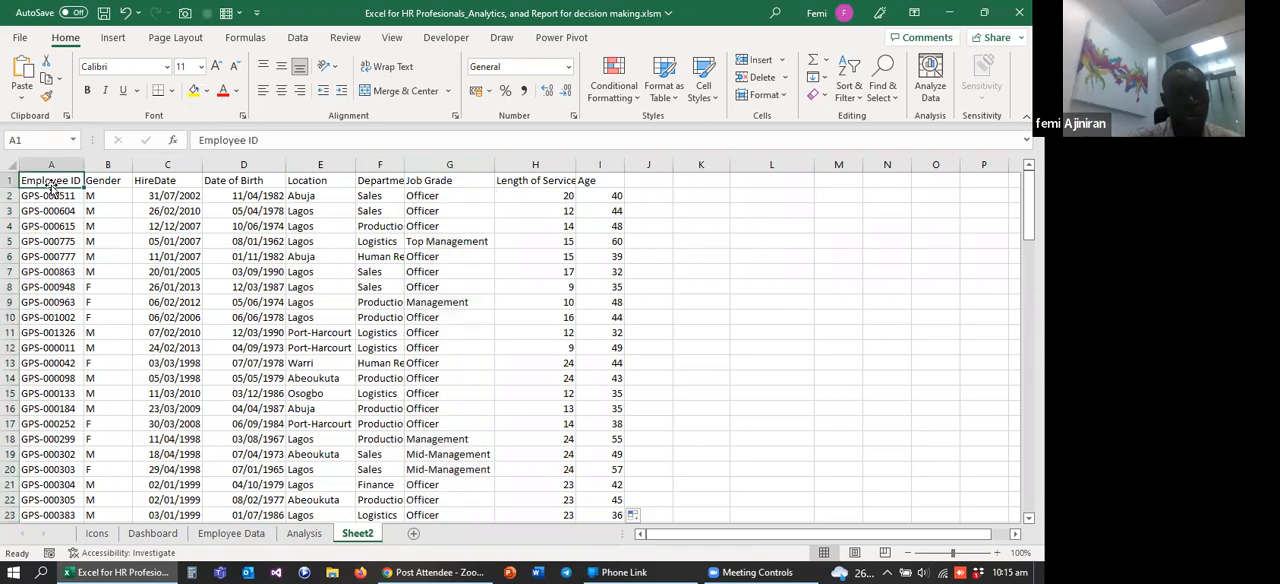
left_click_drag(52, 184, 620, 277)
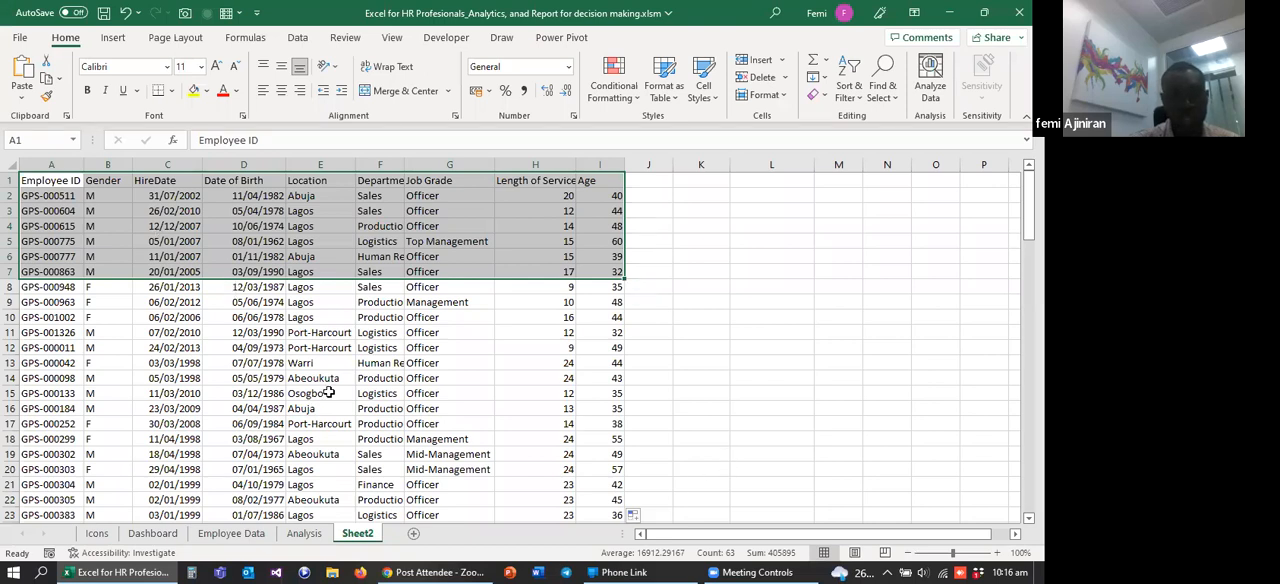
Step: Convert the full employee range A1:I112 into a table with headers
left_click(42, 182)
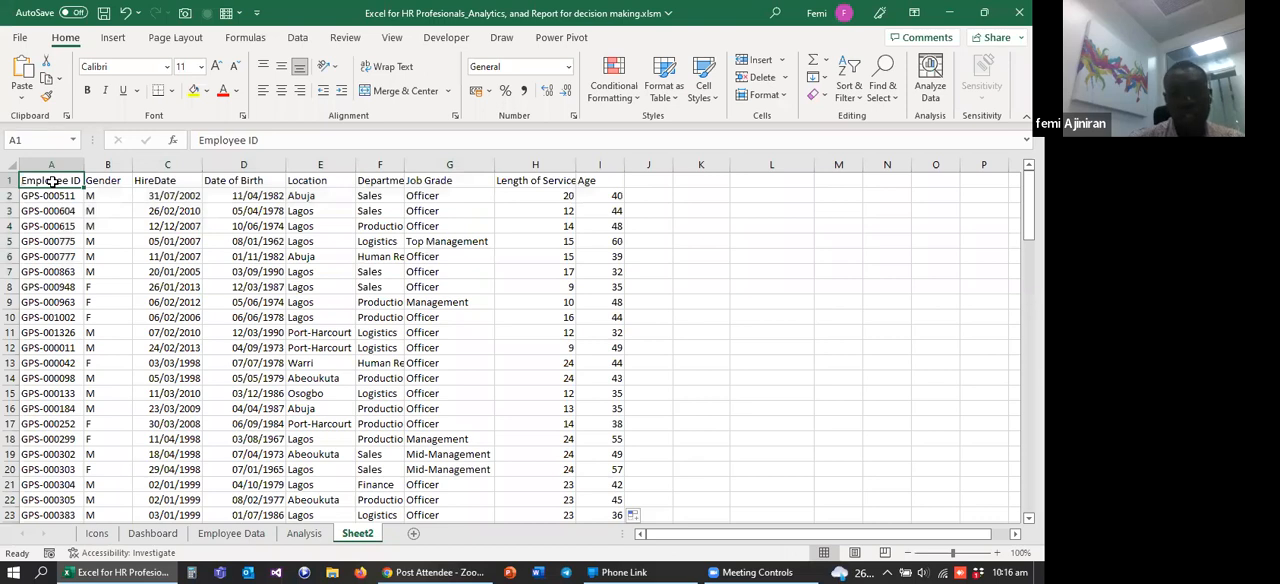
key("ctrl+shift+Right")
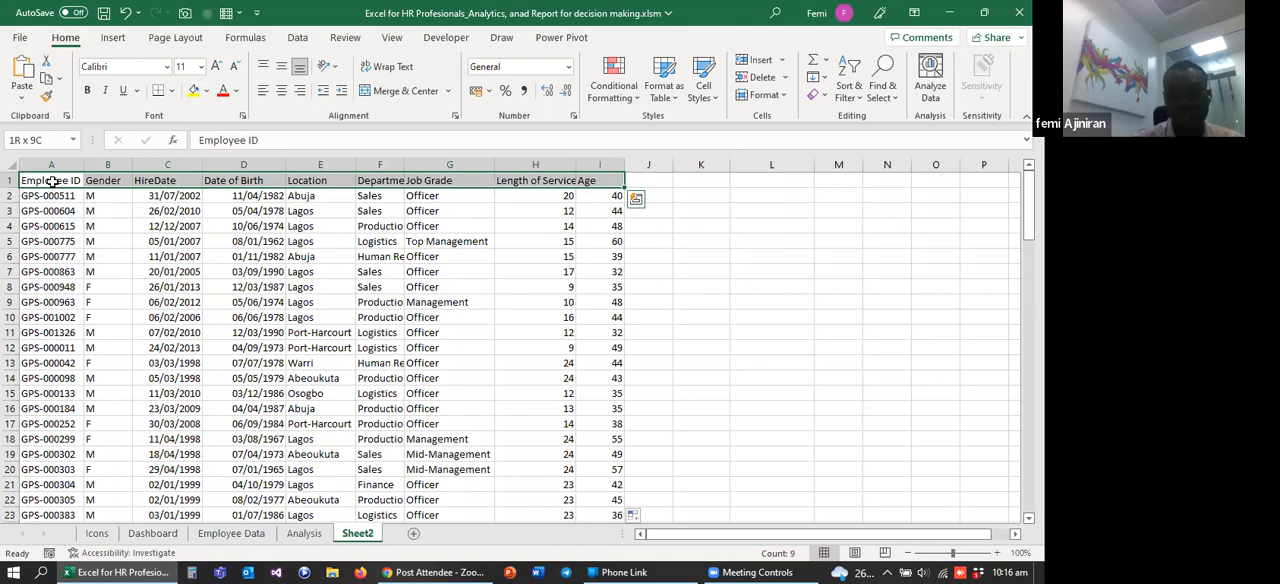
key("ctrl+shift+Down")
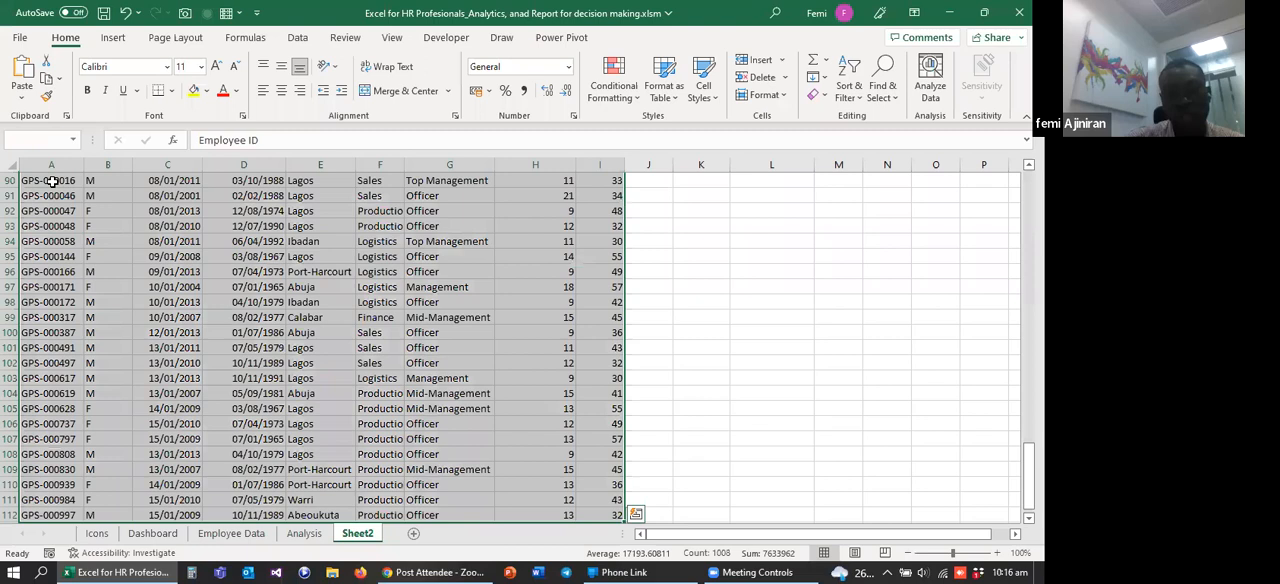
left_click_drag(1028, 478, 1028, 205)
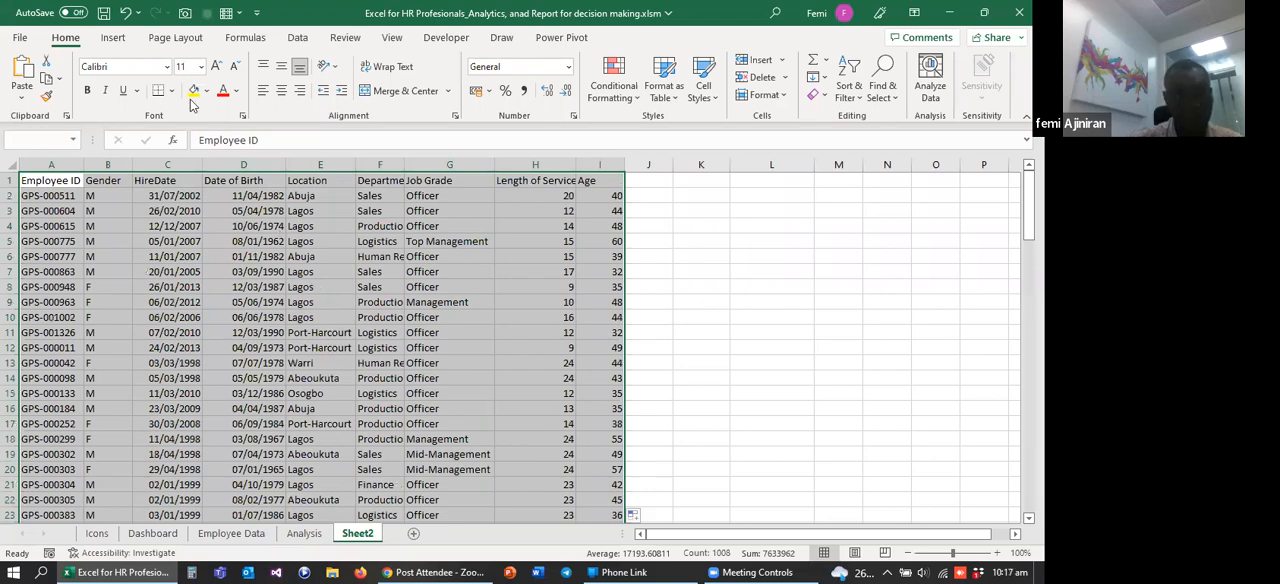
left_click(112, 40)
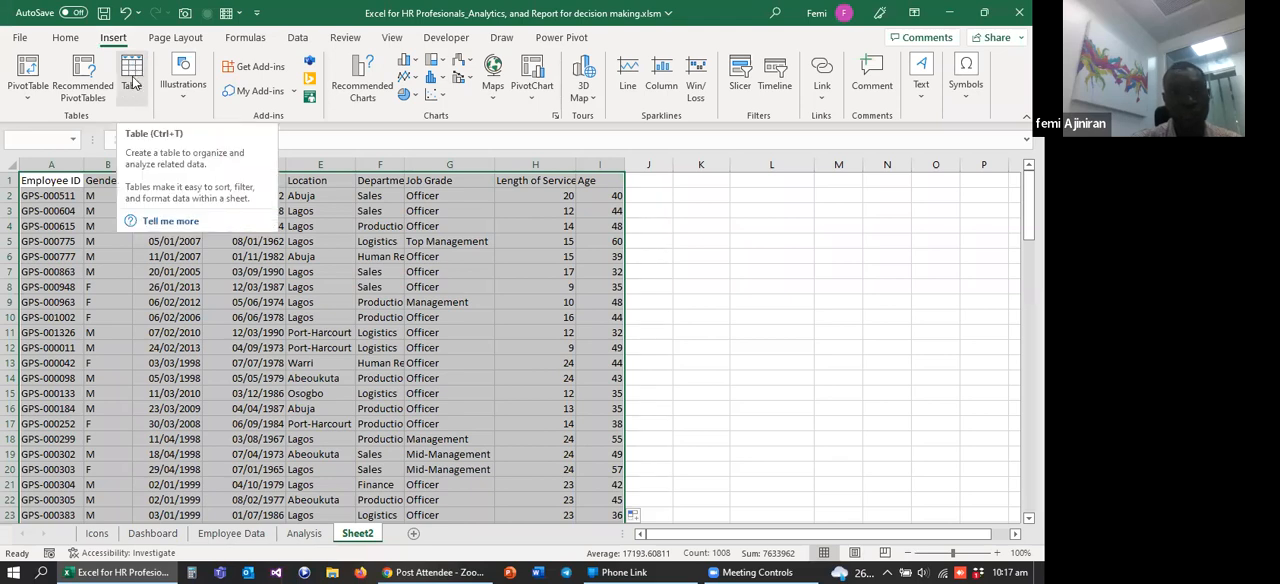
left_click(134, 78)
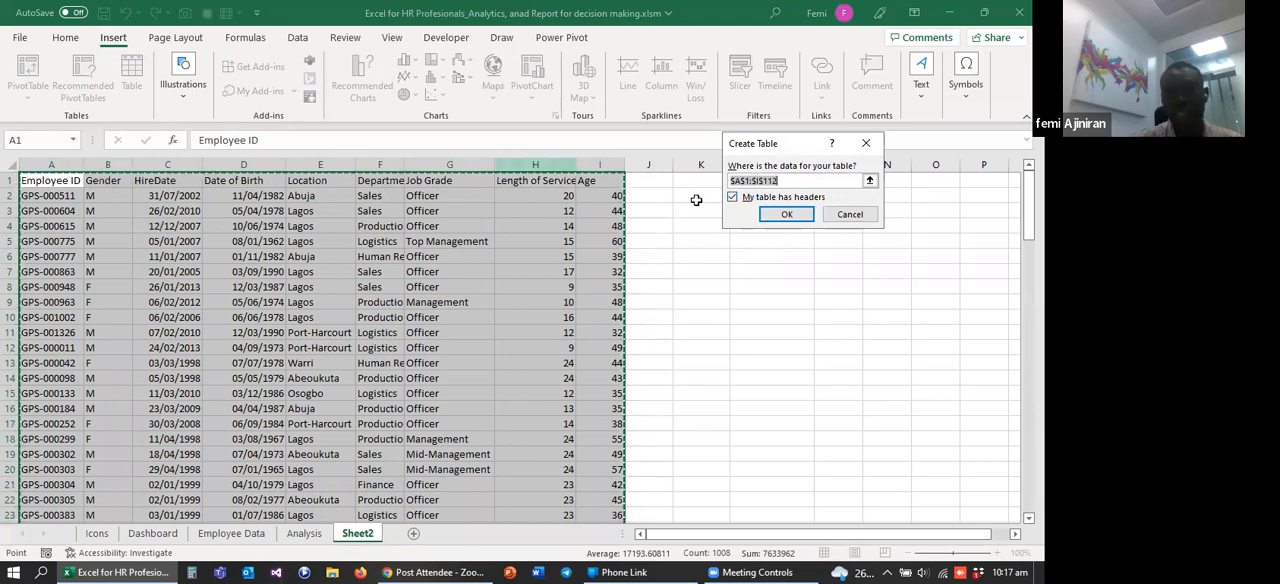
left_click(783, 216)
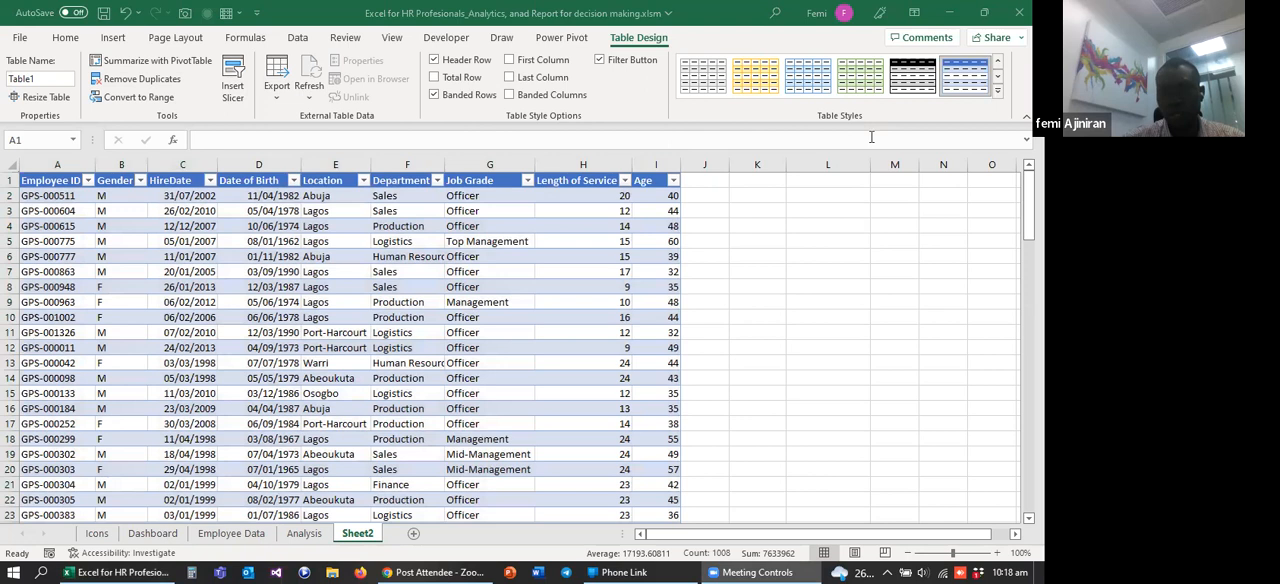
Step: Set the employee table's style to None, the first of the Light styles
left_click(643, 45)
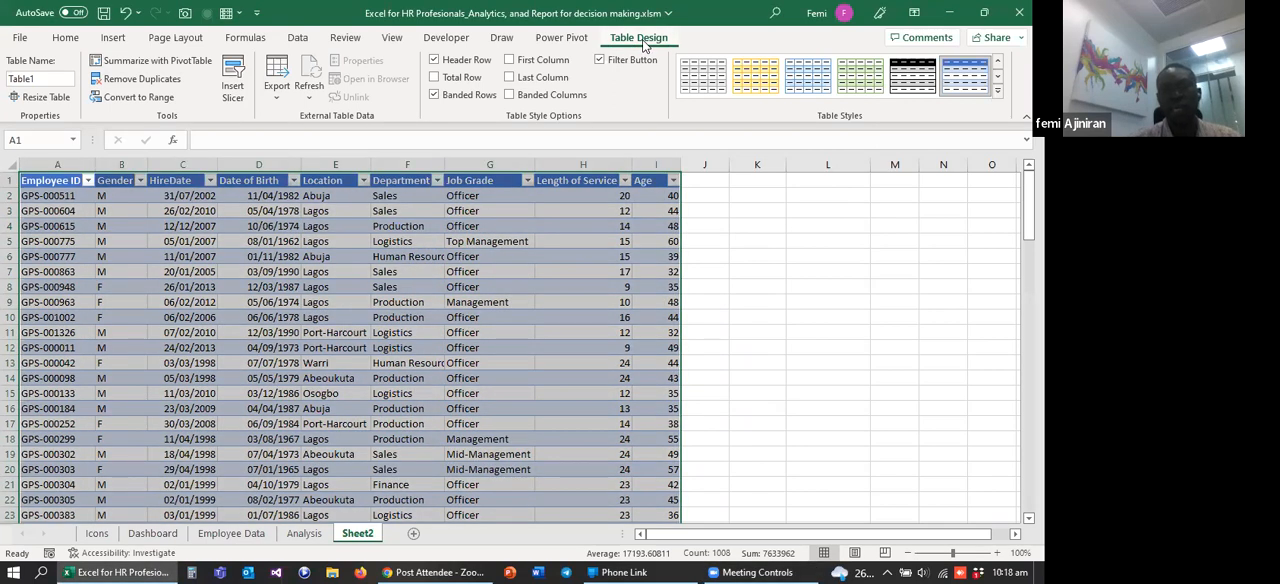
left_click(998, 91)
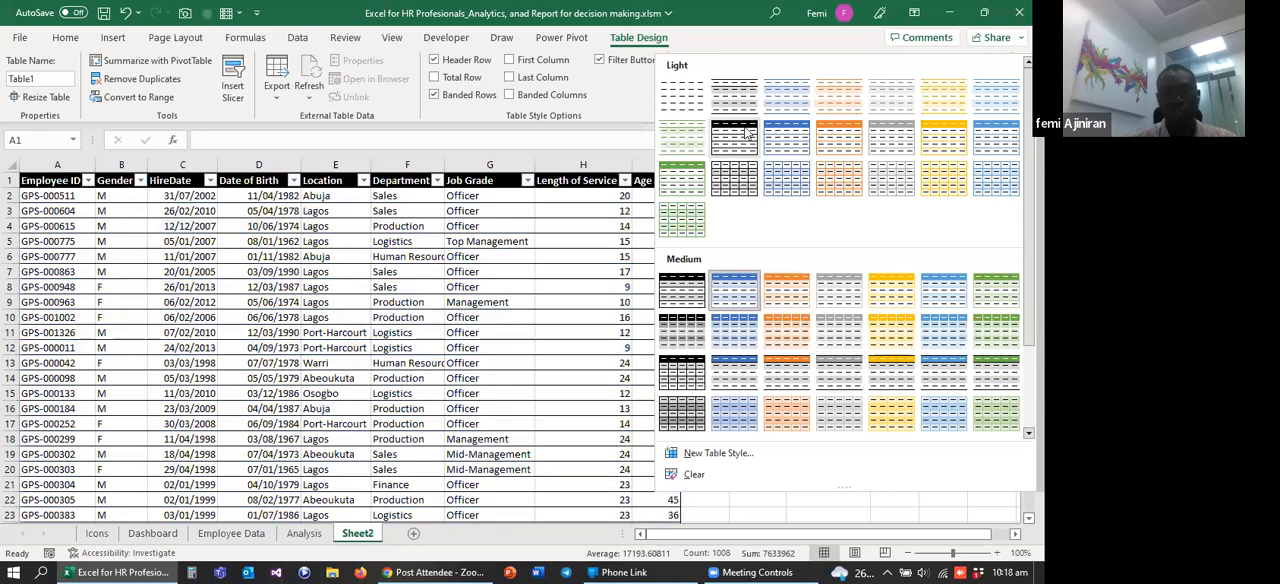
left_click(684, 100)
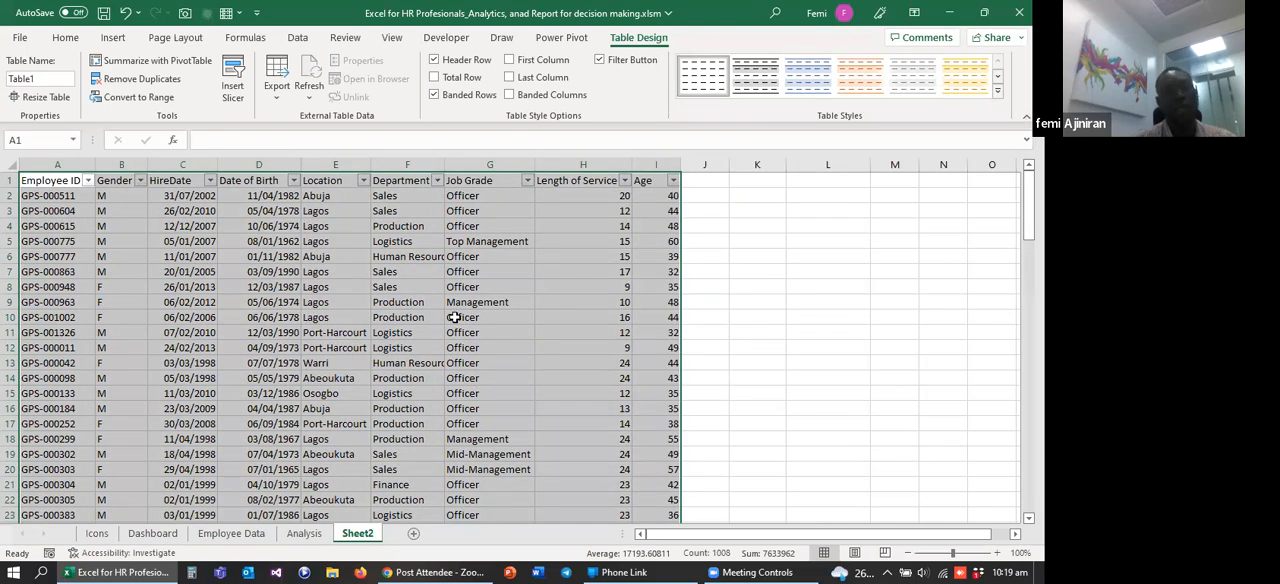
left_click(454, 317)
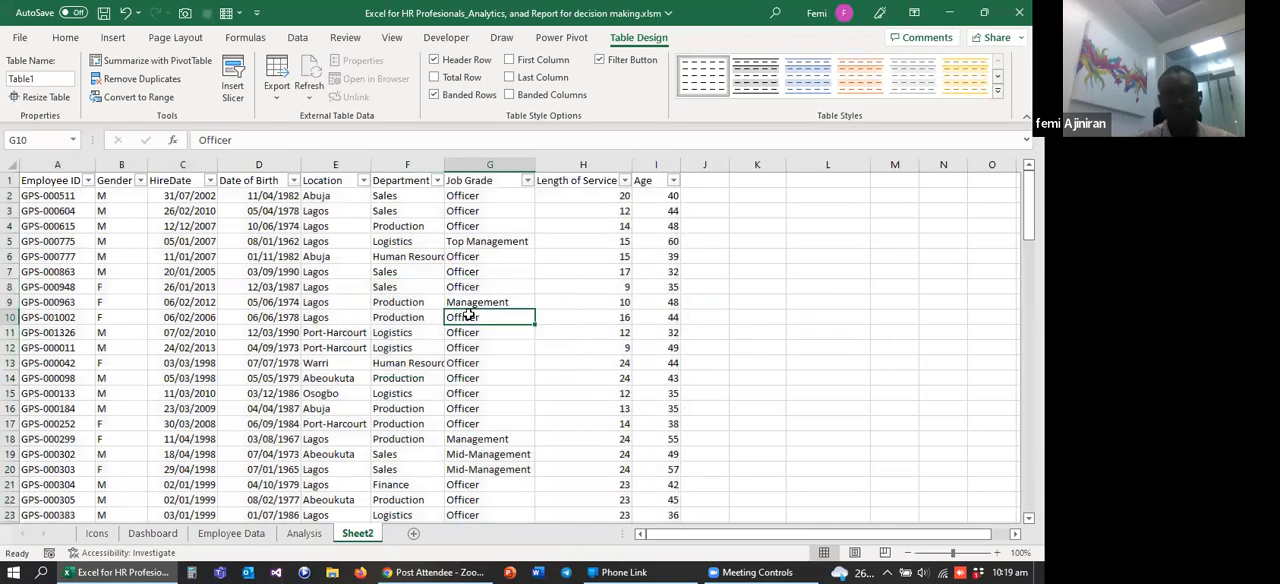
left_click(440, 257)
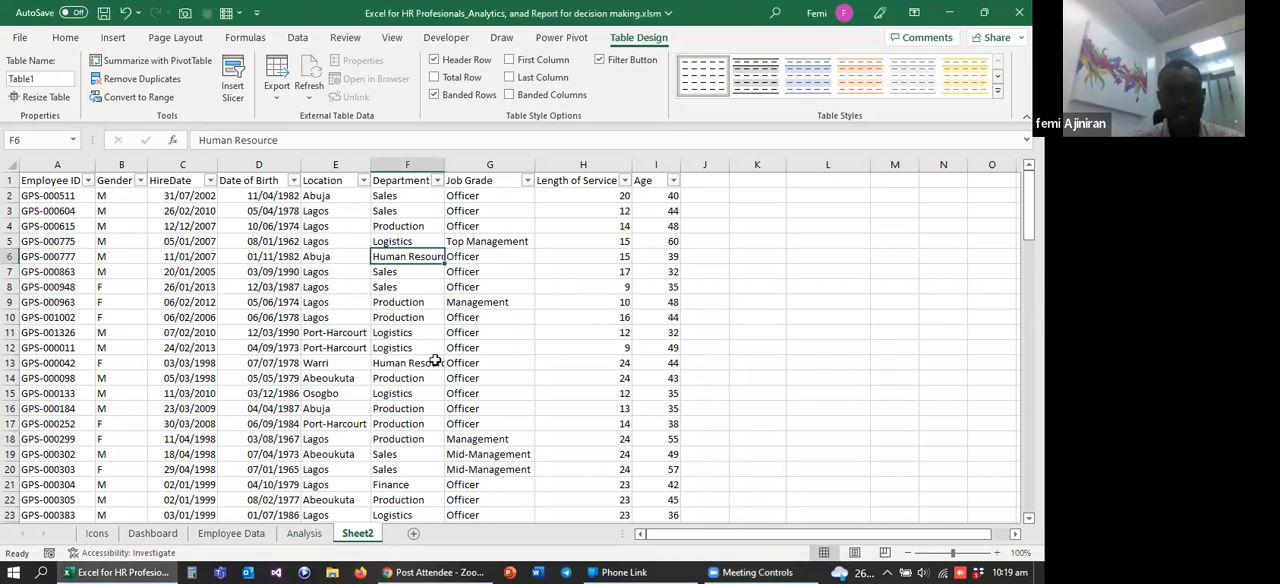
Step: Compare the Dashboard sheet with the source data on the Employee Data sheet and Sheet2
left_click(153, 534)
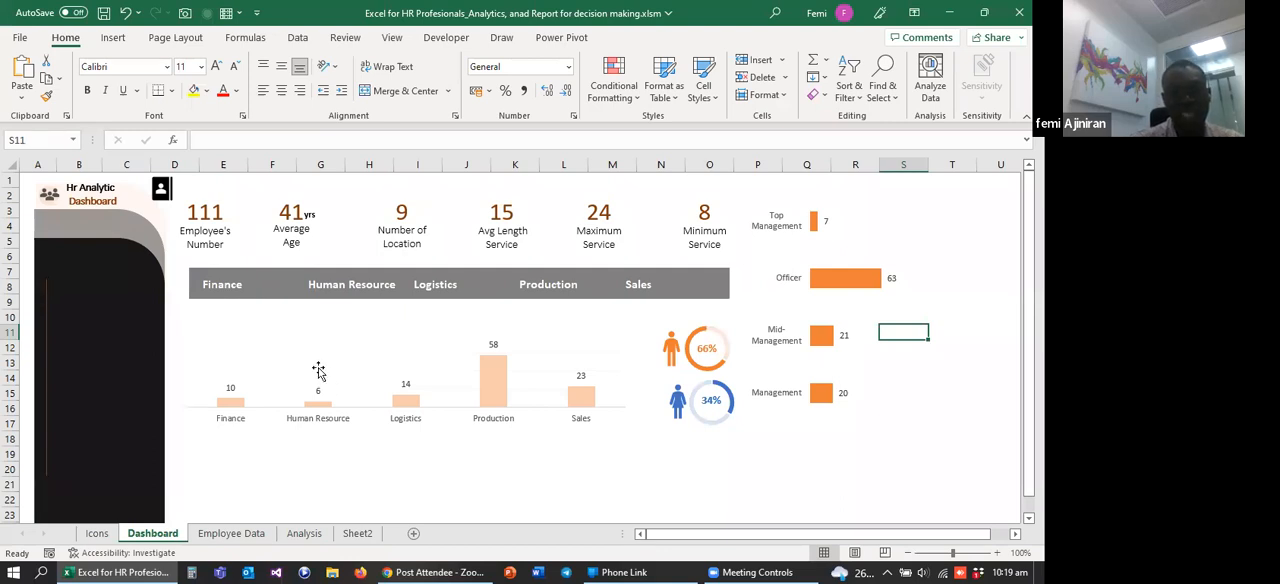
left_click(240, 537)
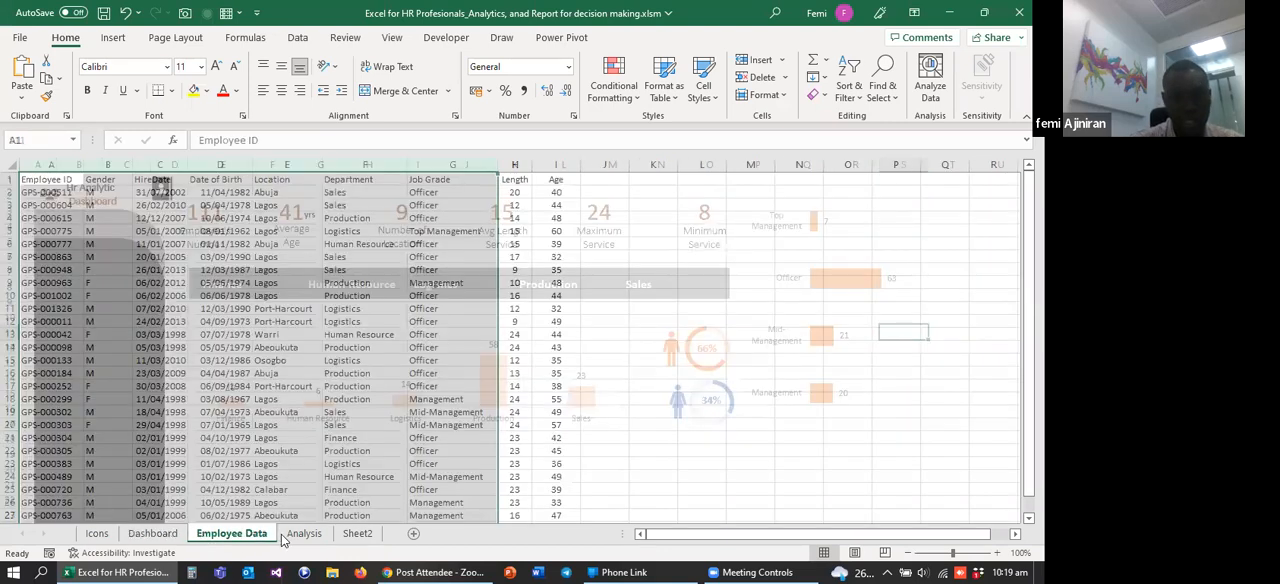
left_click(357, 535)
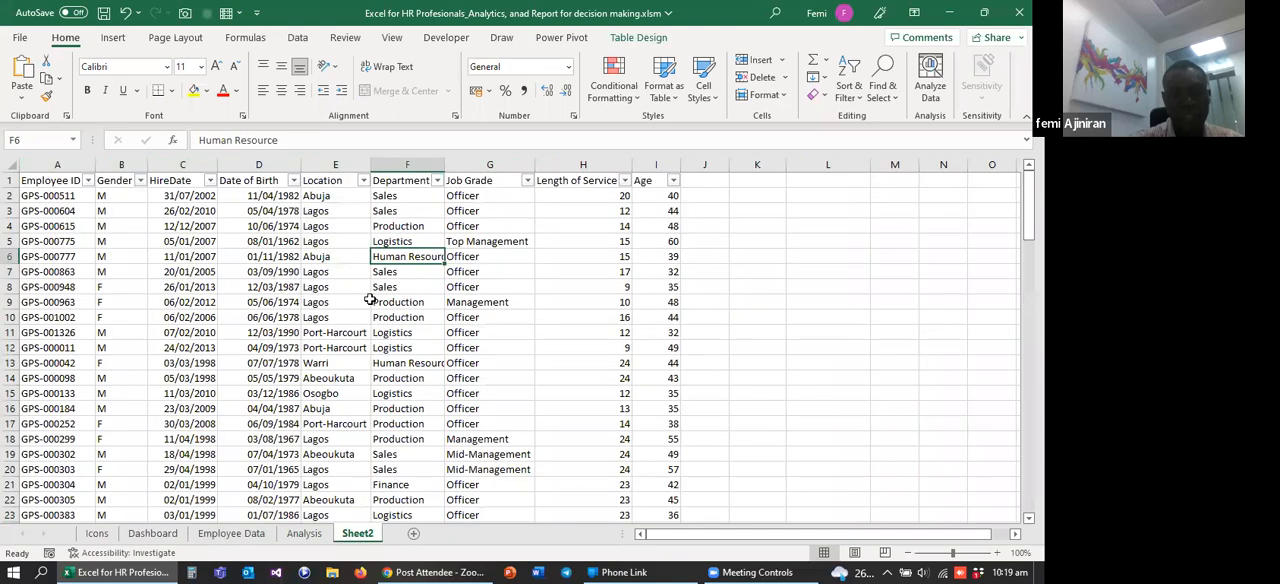
left_click(455, 337)
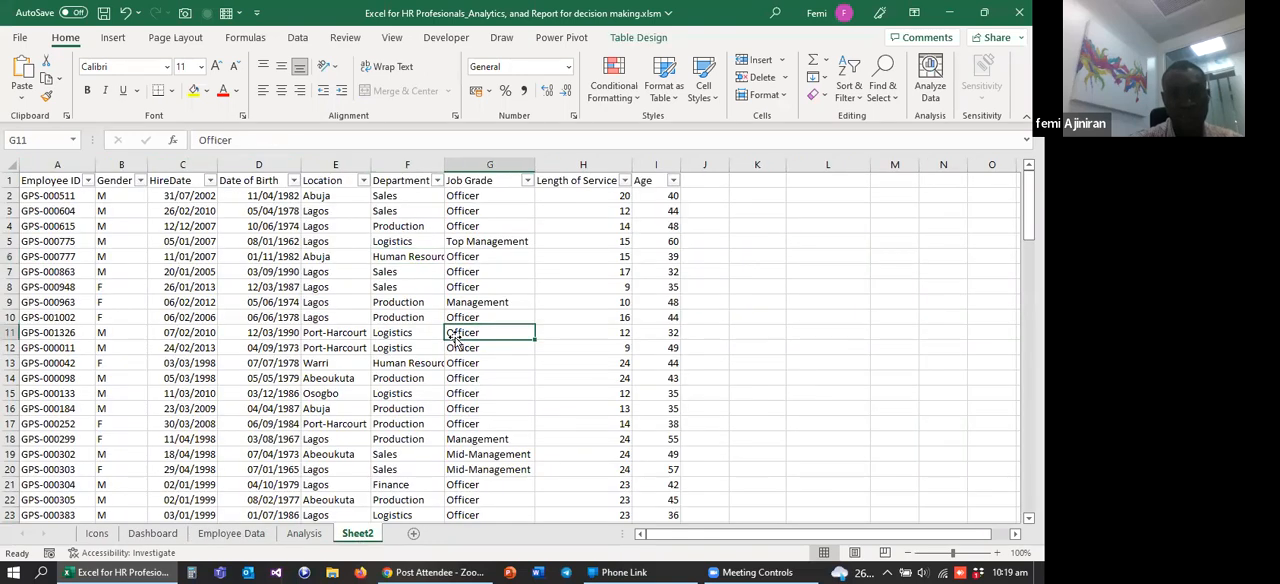
left_click(153, 534)
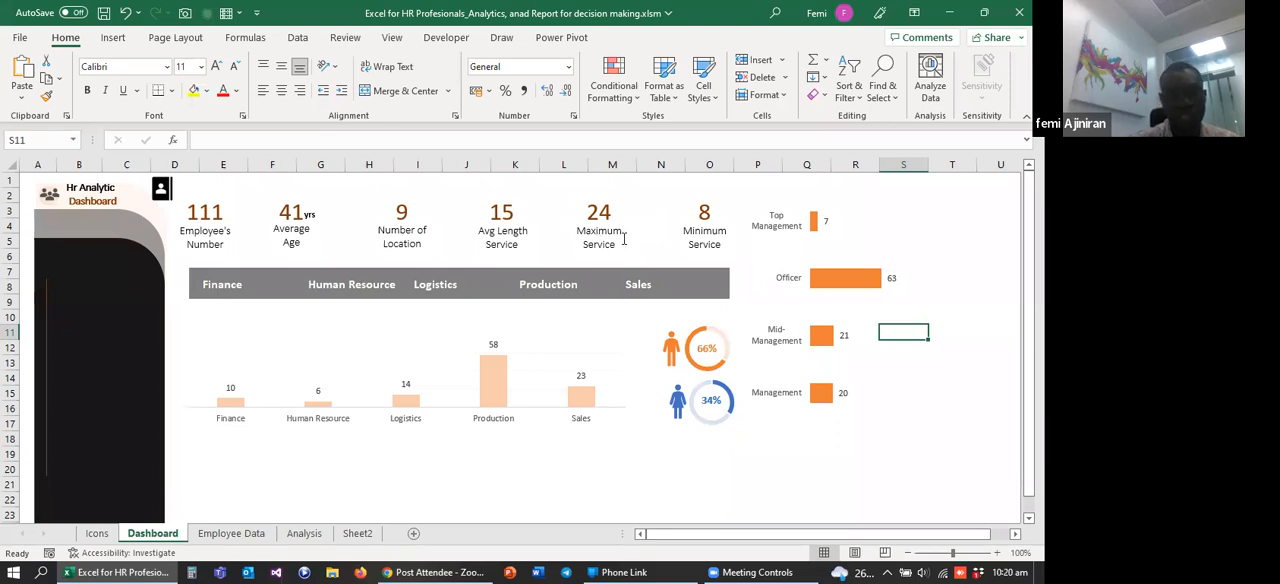
Step: Compare the layout of the Employee Data sheet with the table on Sheet2, examining its Location column
left_click(238, 541)
left_click(412, 396)
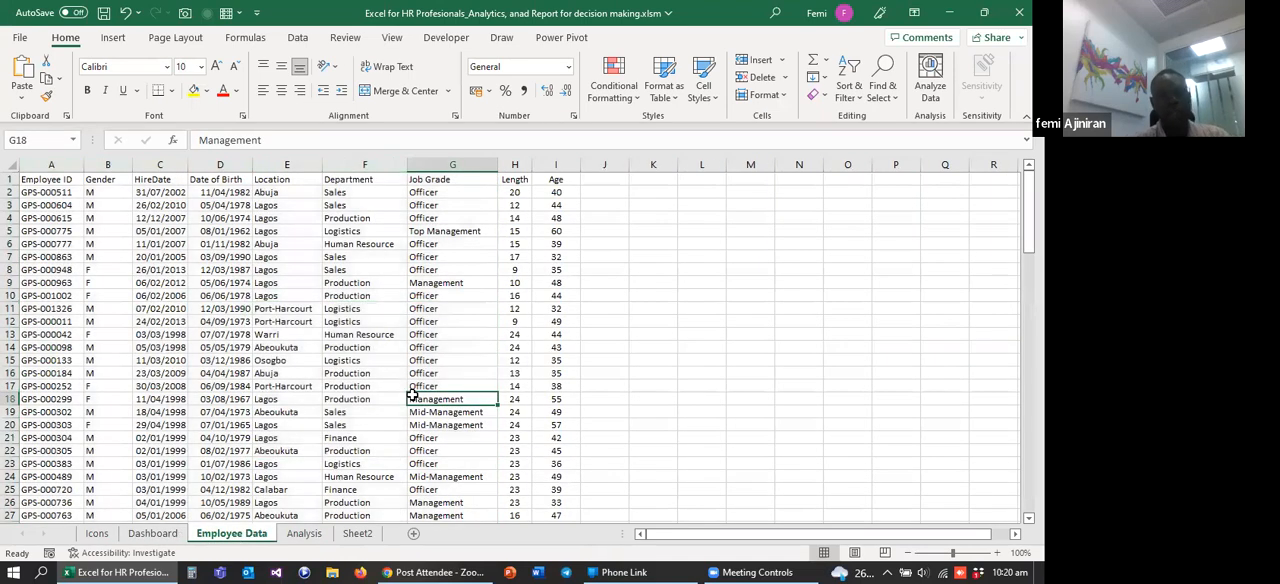
left_click(357, 535)
left_click(398, 424)
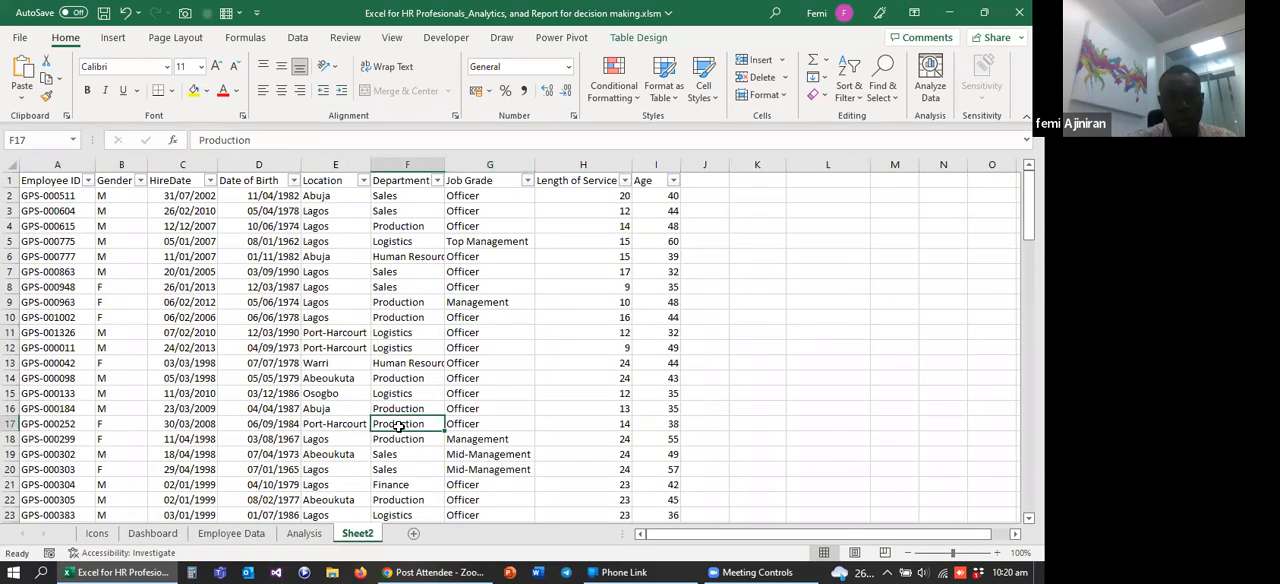
left_click(322, 332)
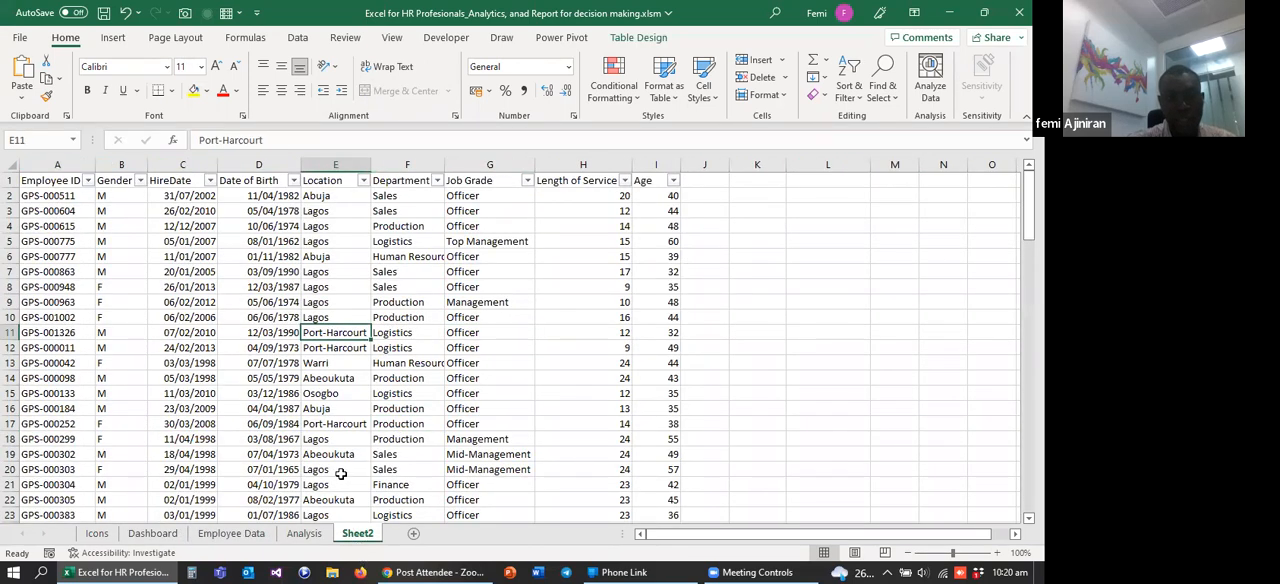
left_click(305, 408)
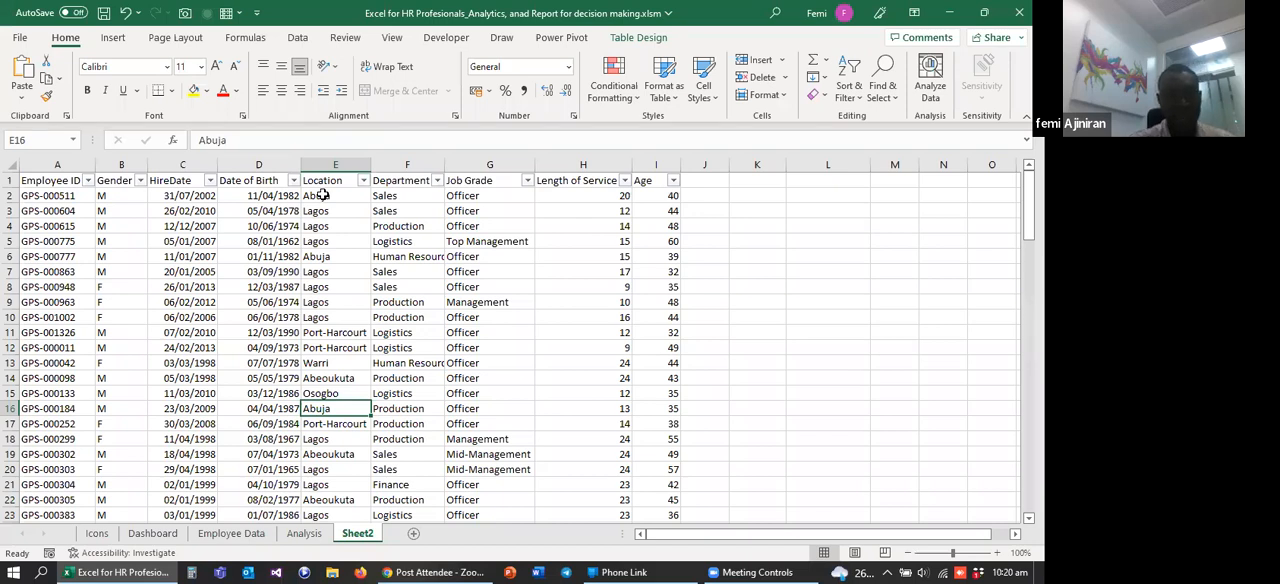
Step: Rename Sheet2 as "Employee's Data"
double_click(357, 533)
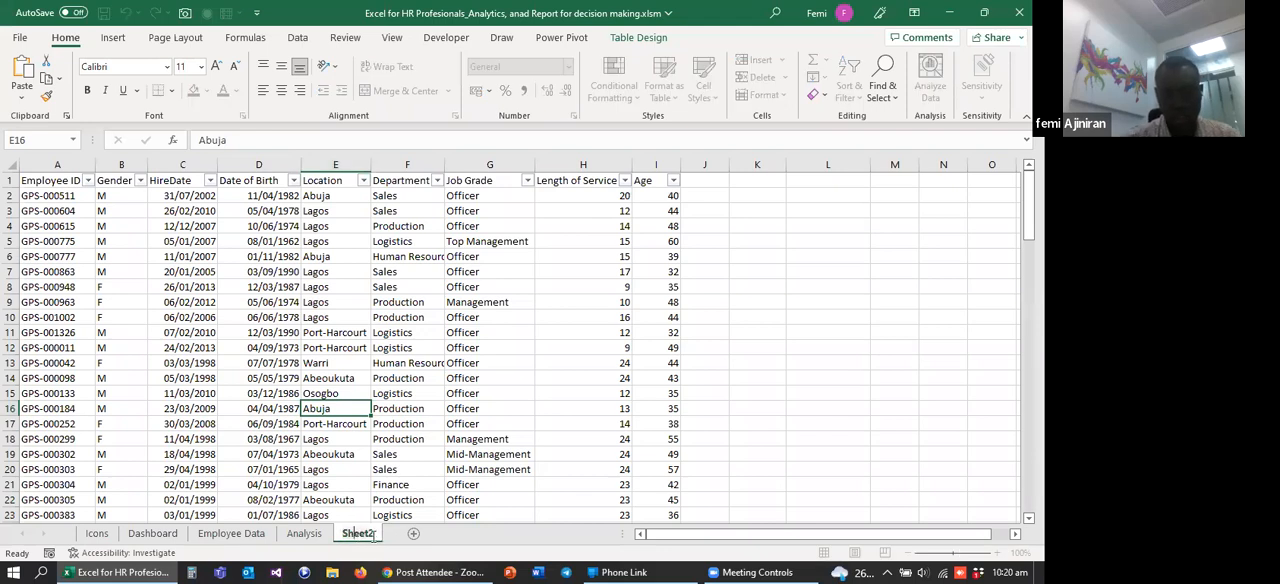
type("Employee")
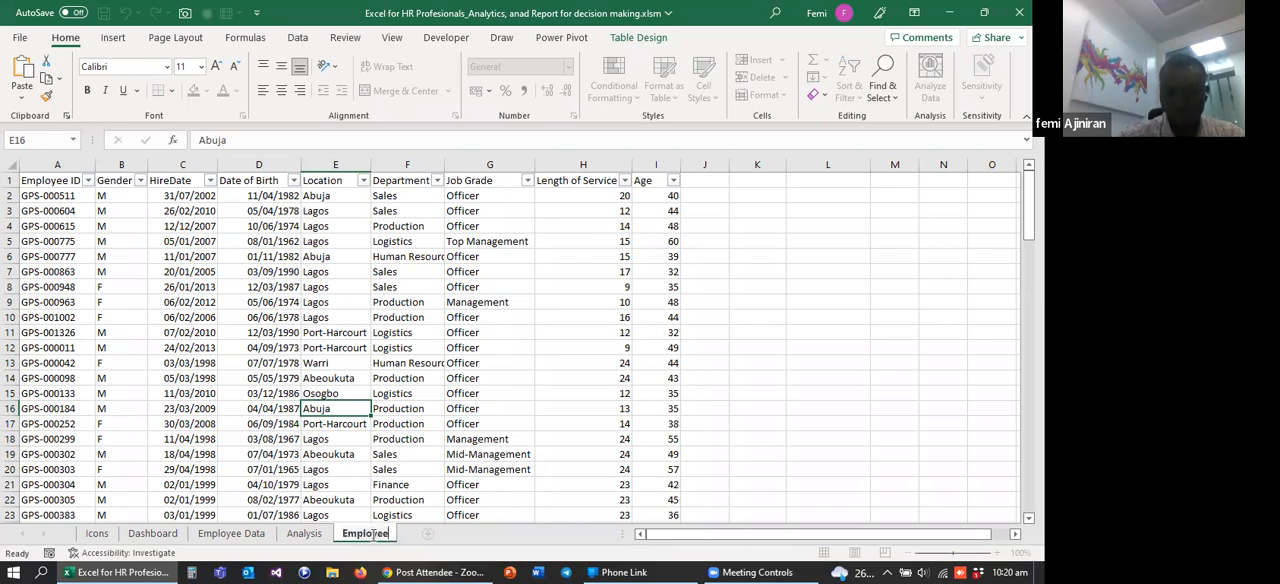
type("'s ")
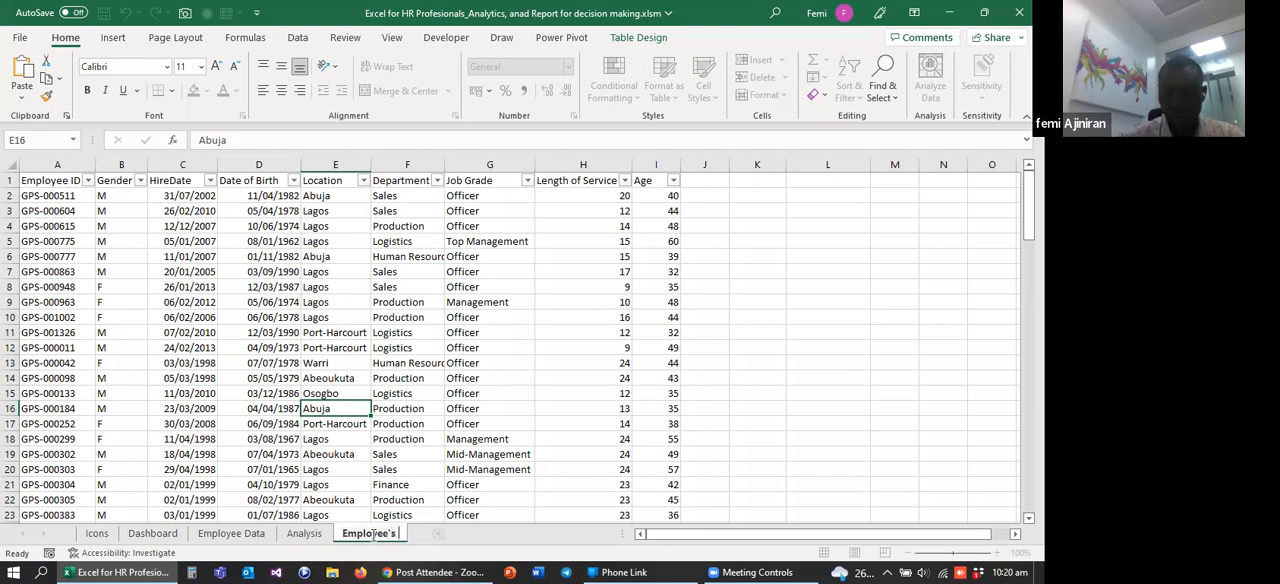
type("Data")
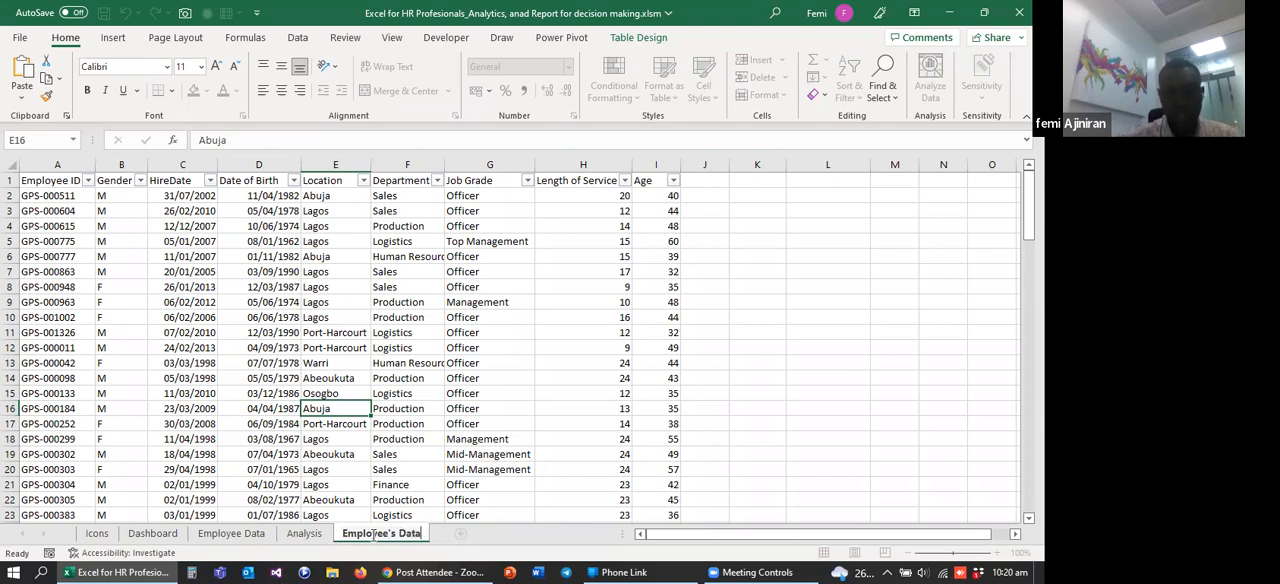
left_click(366, 498)
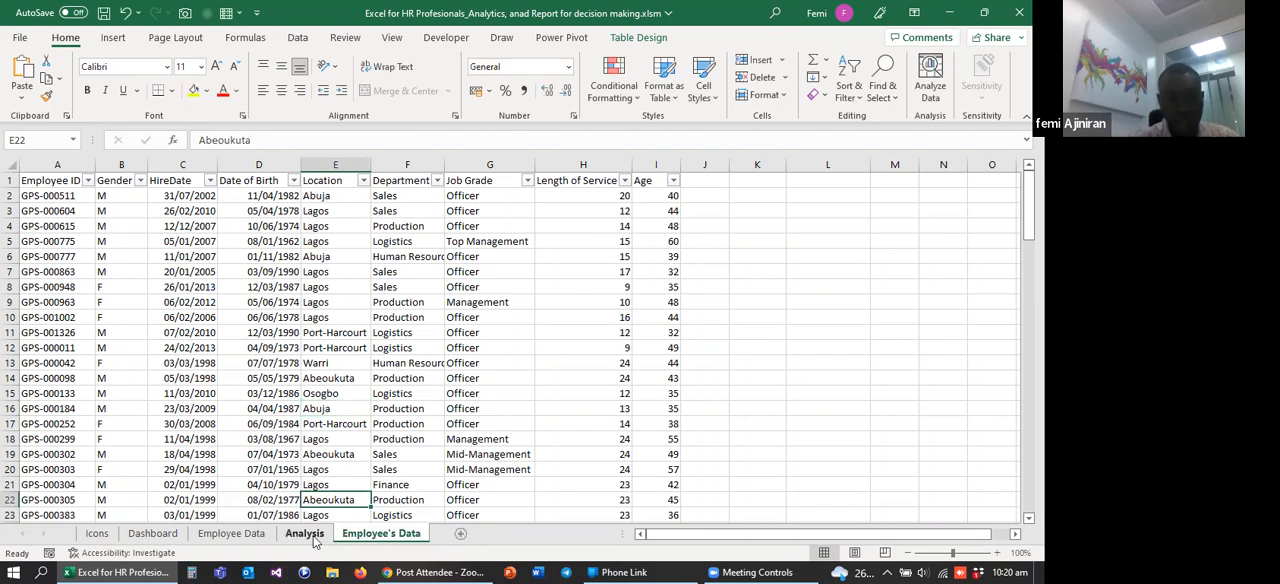
Step: Add a blank worksheet after the Employee's Data sheet and delete it again
left_click(460, 533)
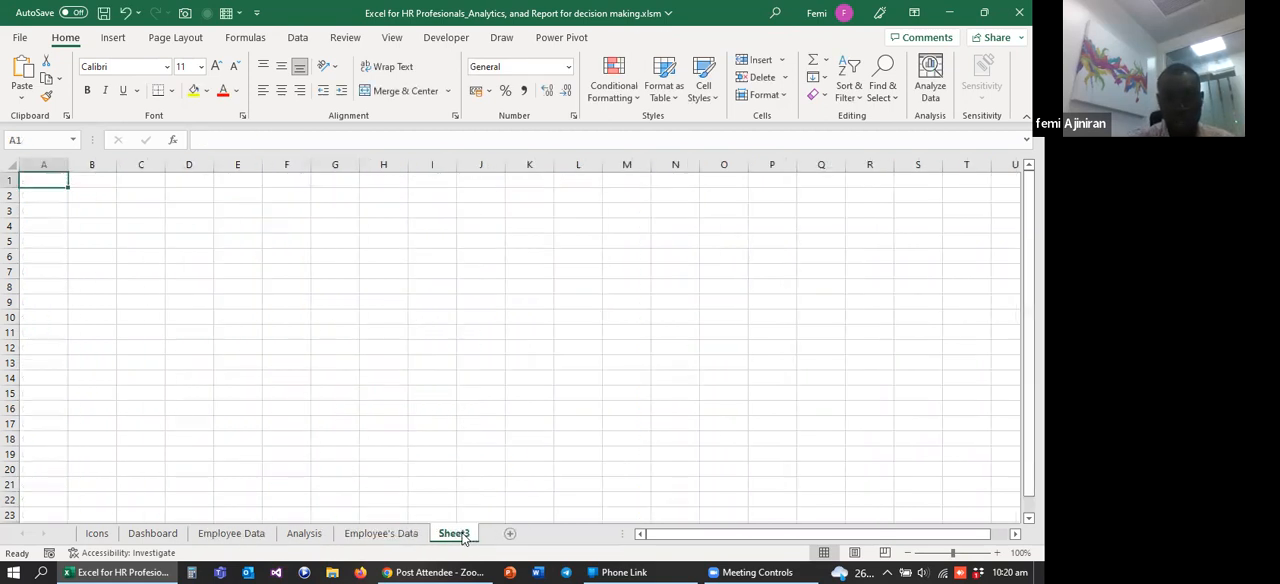
left_click(404, 538)
left_click(452, 534)
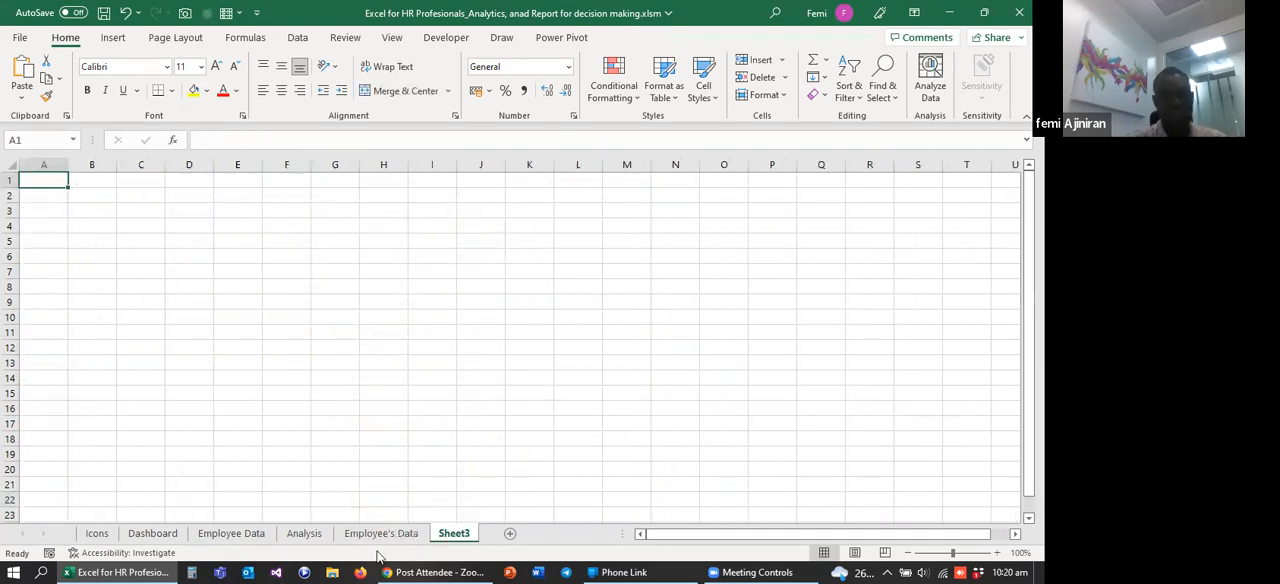
left_click(372, 536)
left_click(450, 534)
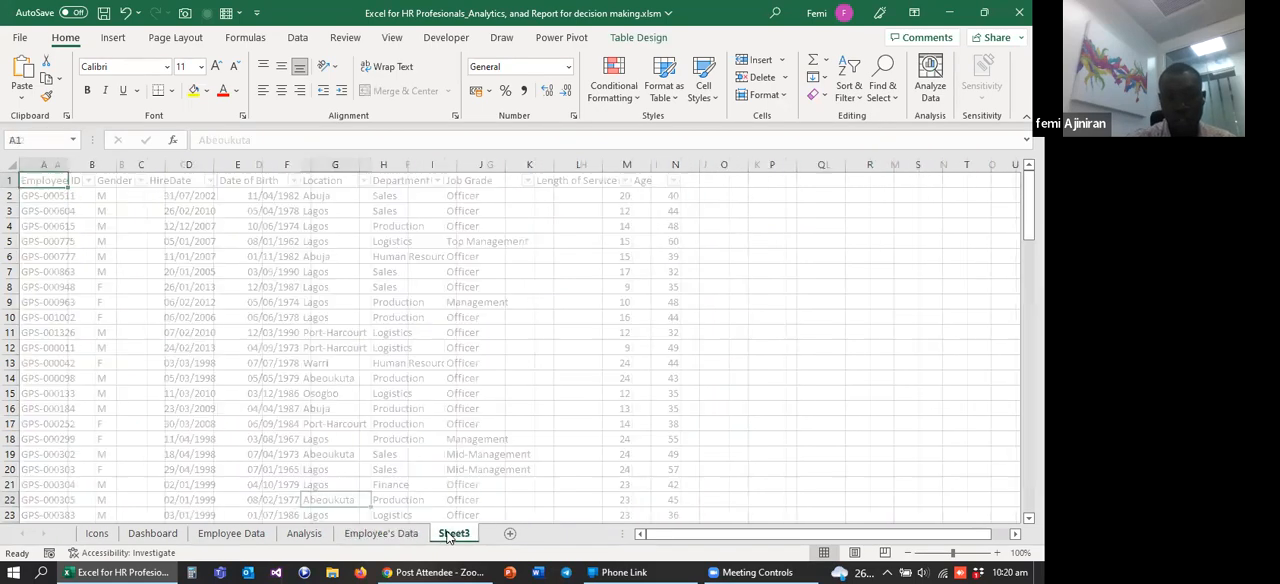
right_click(450, 536)
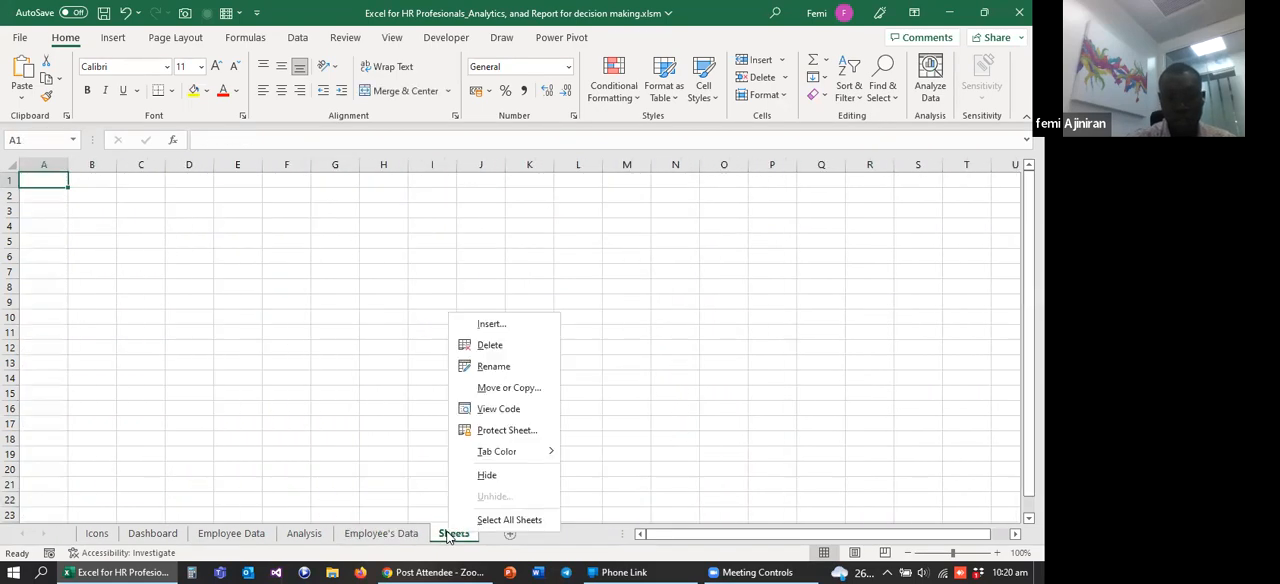
left_click(490, 345)
left_click(491, 327)
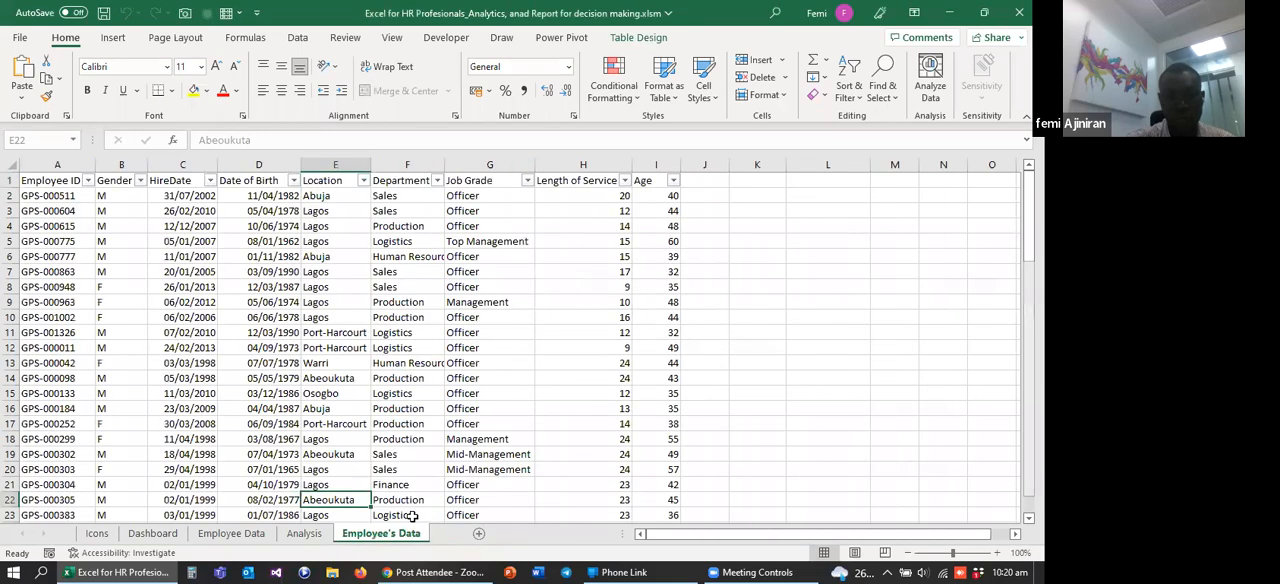
left_click(296, 360)
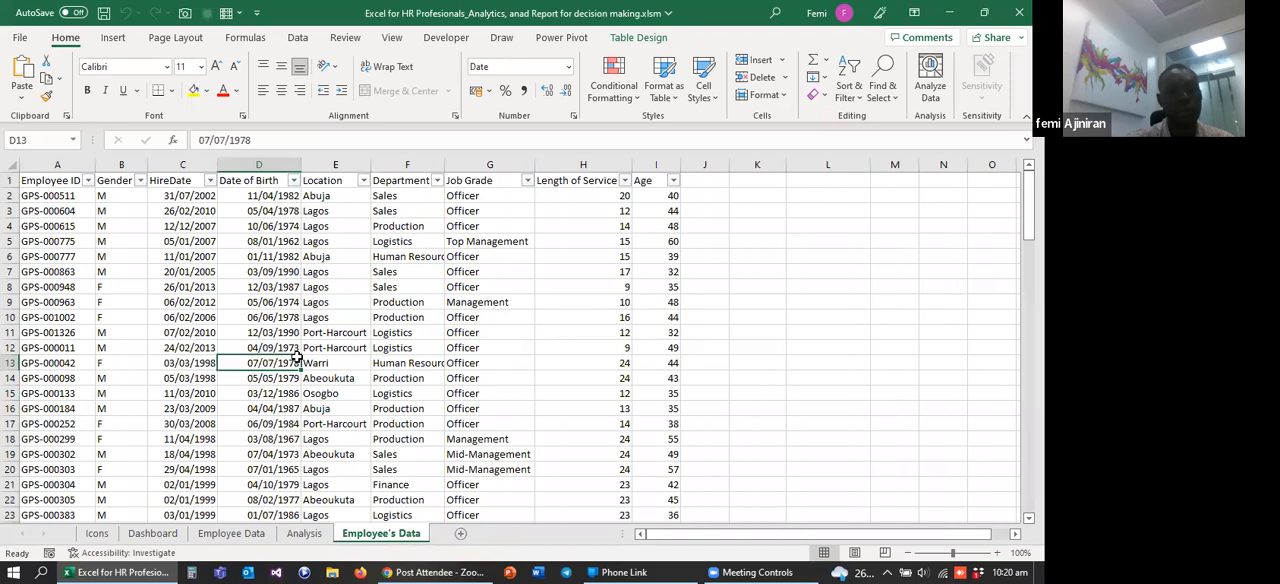
left_click(277, 313)
left_click(440, 300)
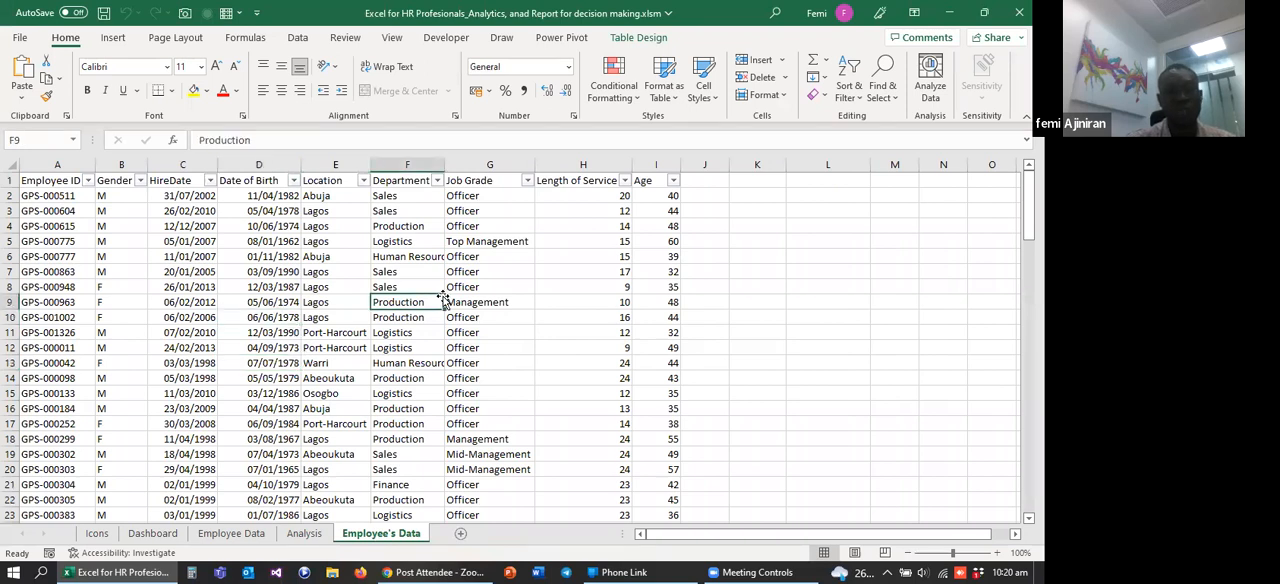
left_click(112, 37)
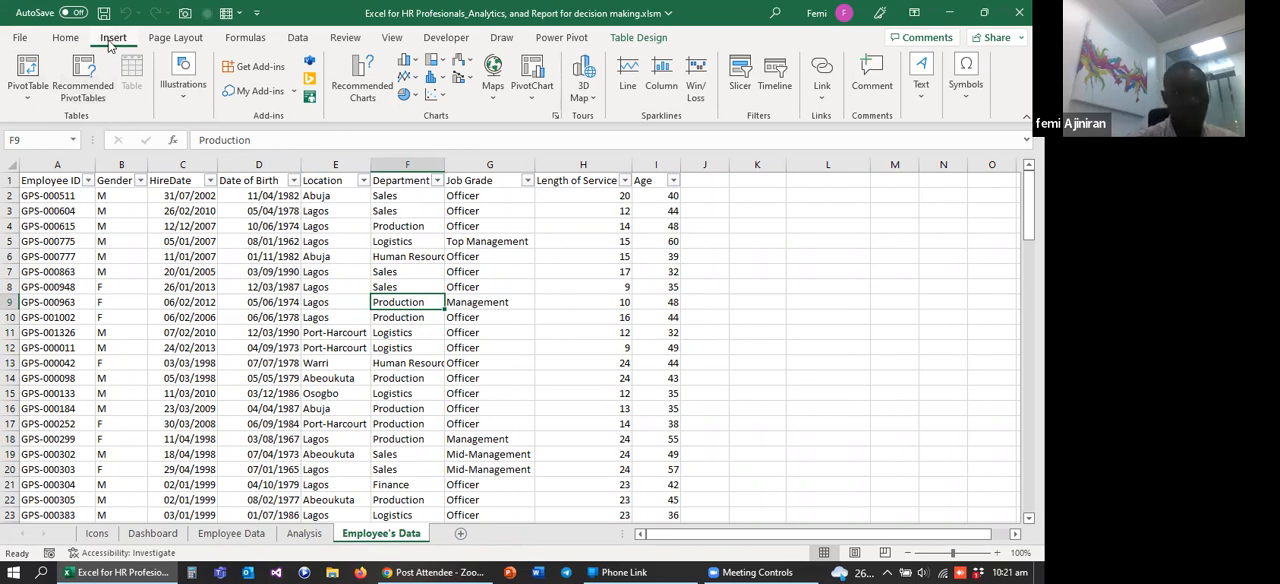
left_click(29, 70)
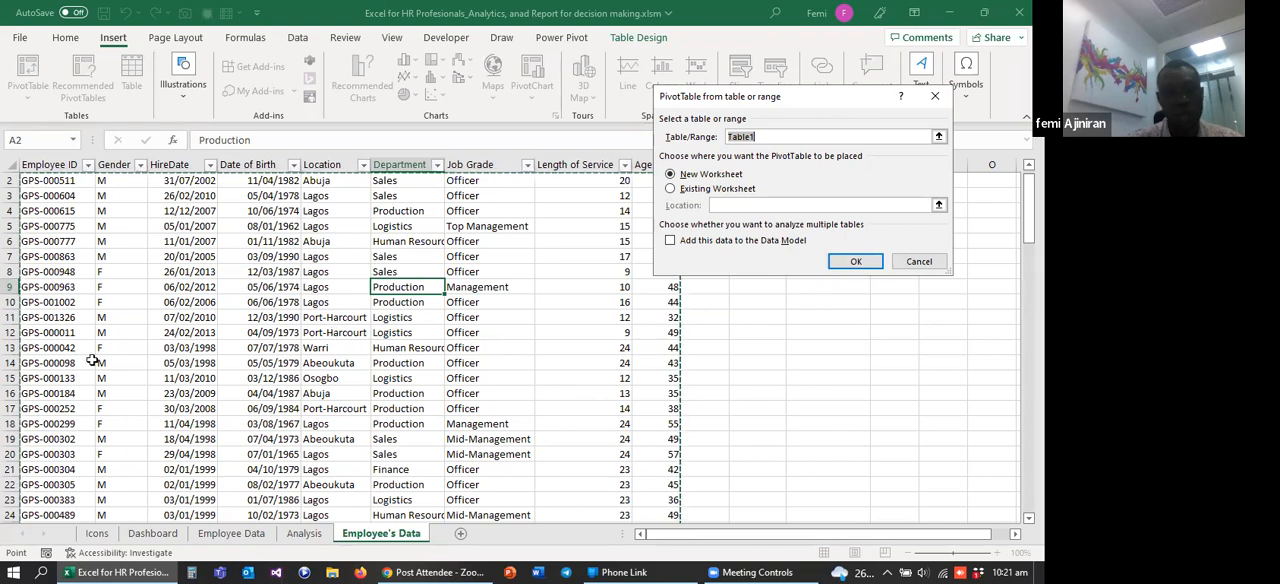
left_click(10, 363)
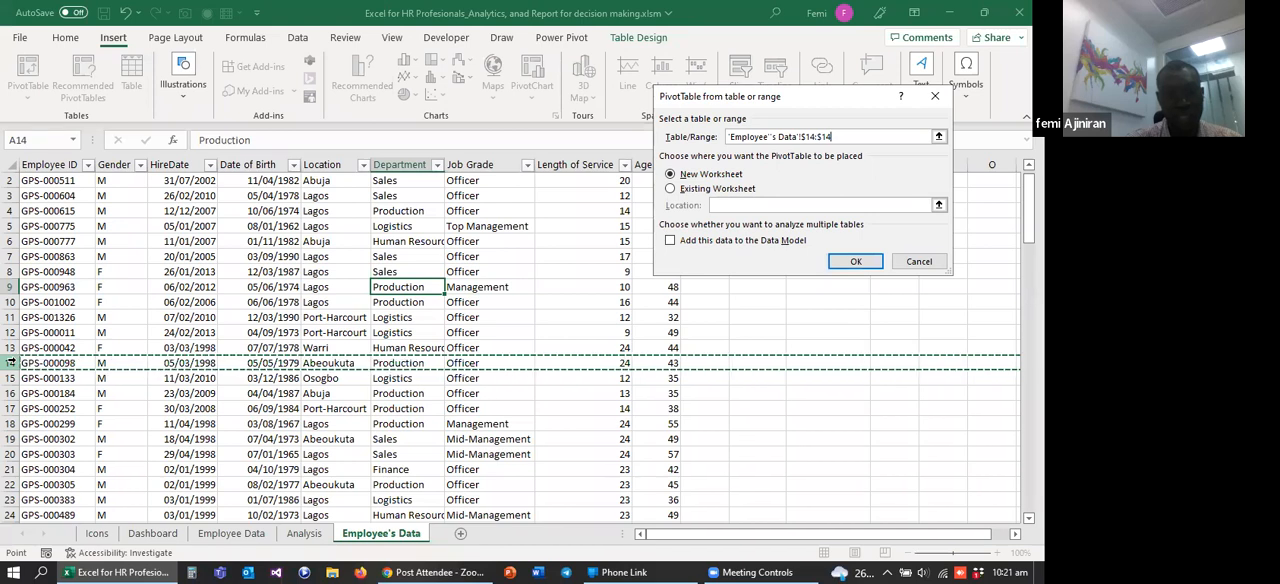
key("Escape")
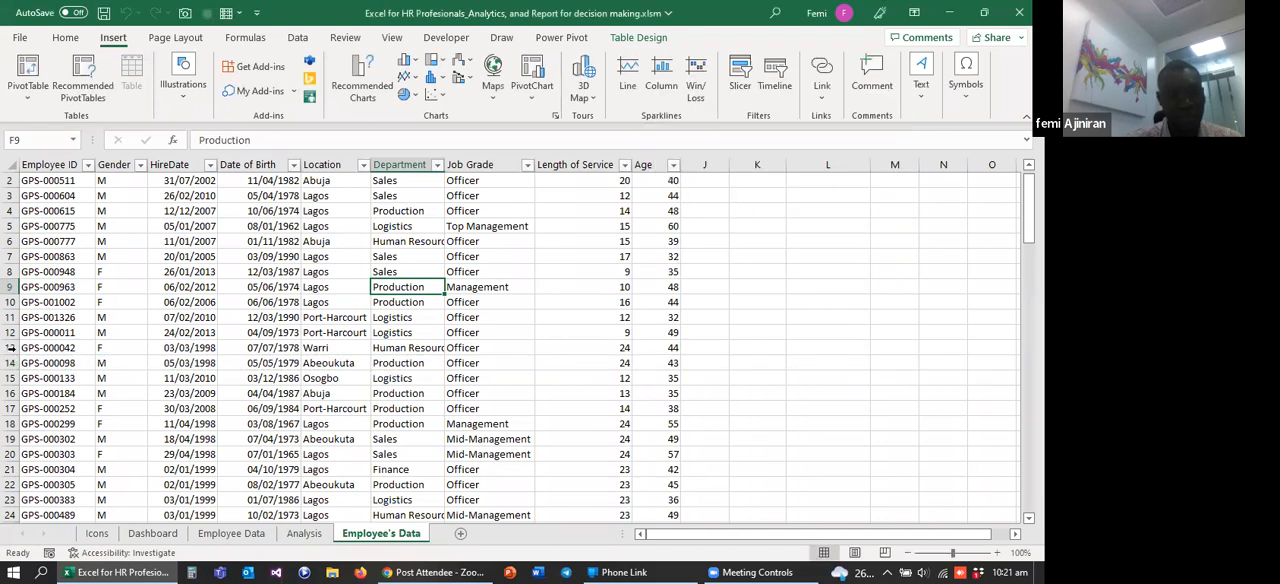
Step: Insert a blank row above row 13 and a blank column before Date of Birth in the employee table
left_click(10, 347)
right_click(10, 347)
left_click(50, 203)
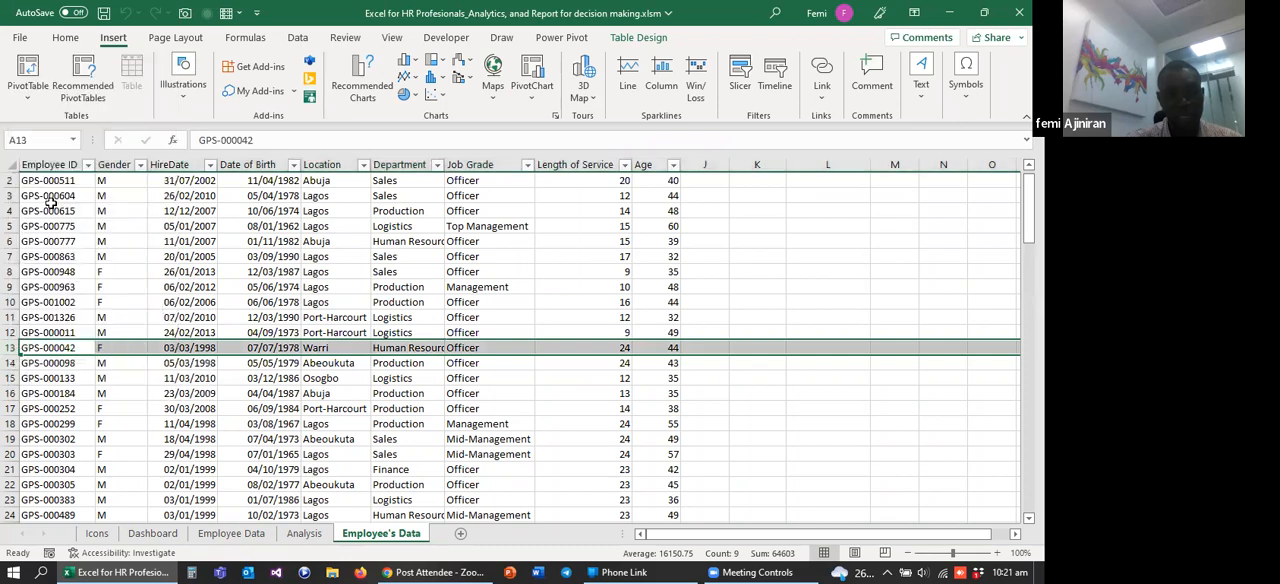
left_click(248, 164)
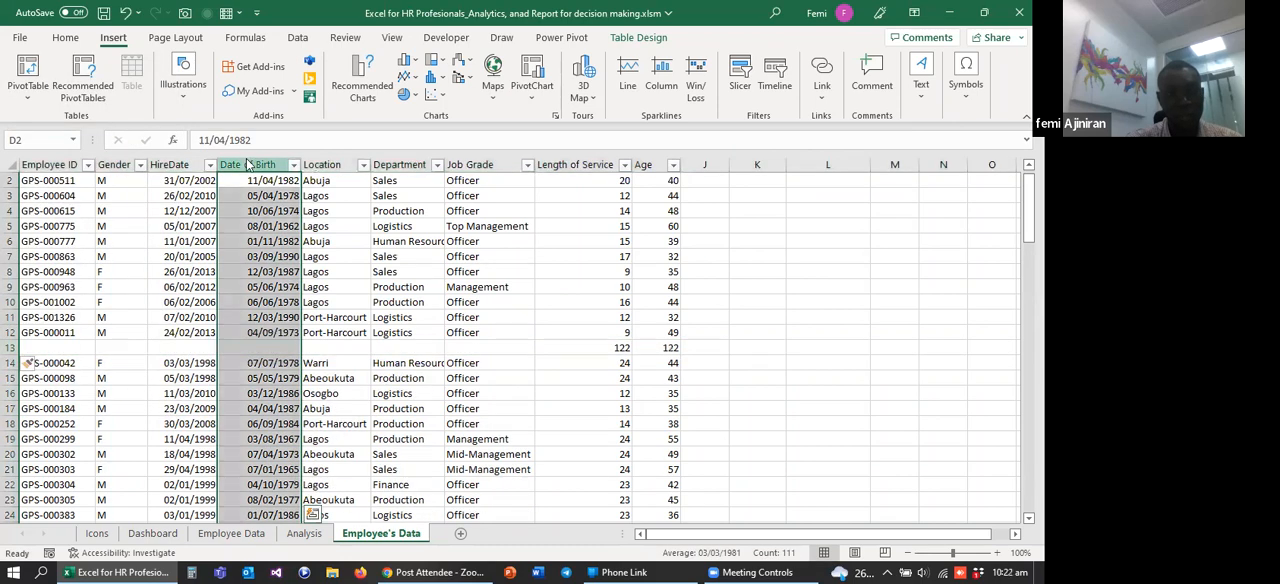
right_click(248, 164)
left_click(297, 305)
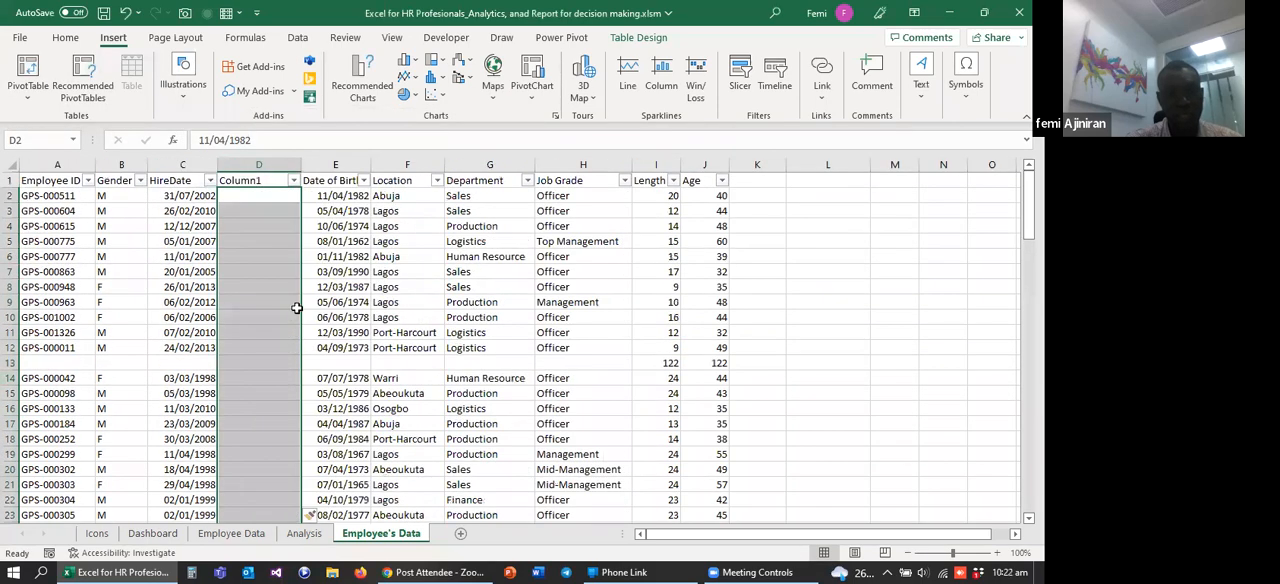
left_click(297, 307)
left_click(193, 254)
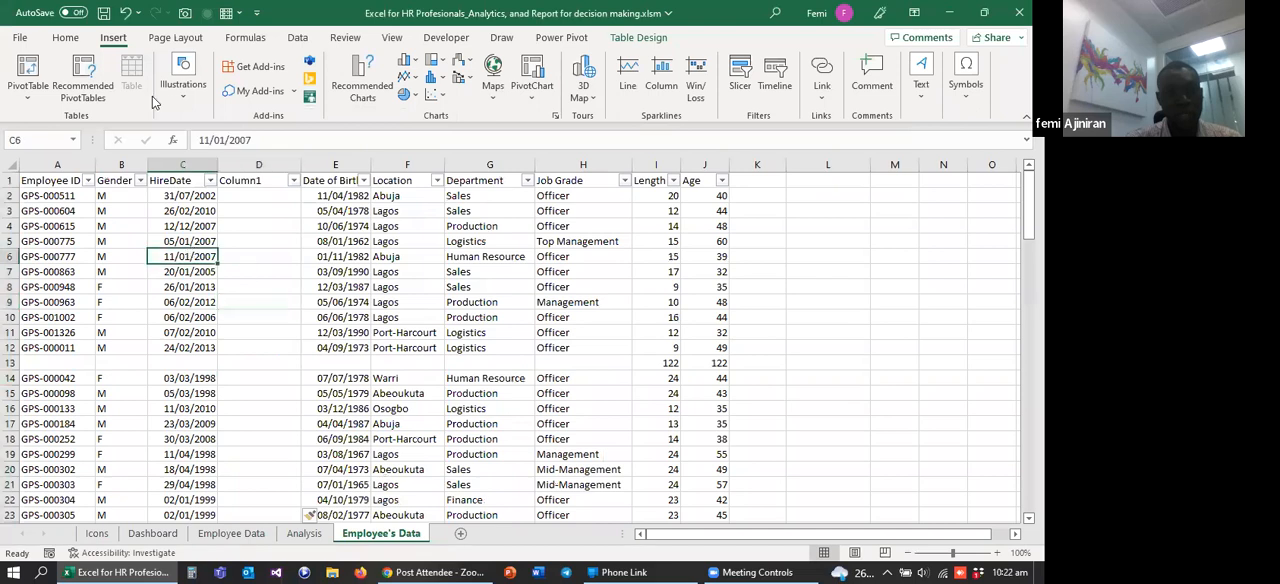
Step: Check the PivotTable source range proposed for the expanded employee table and cancel without creating the PivotTable
left_click(30, 70)
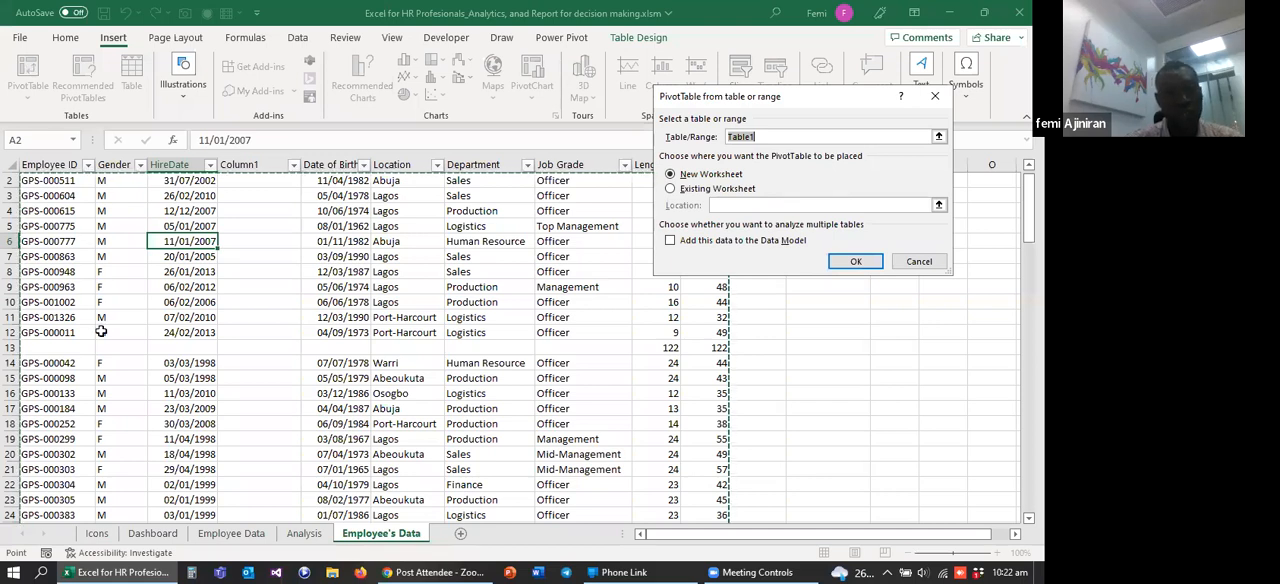
left_click(45, 343)
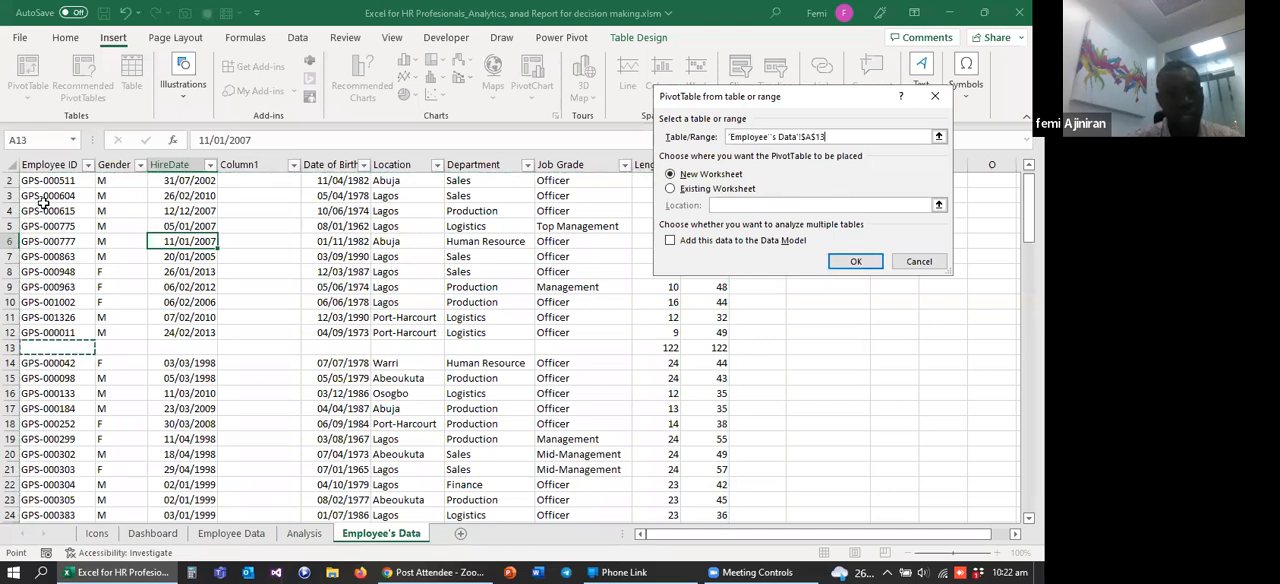
left_click_drag(45, 180, 740, 362)
left_click(816, 362)
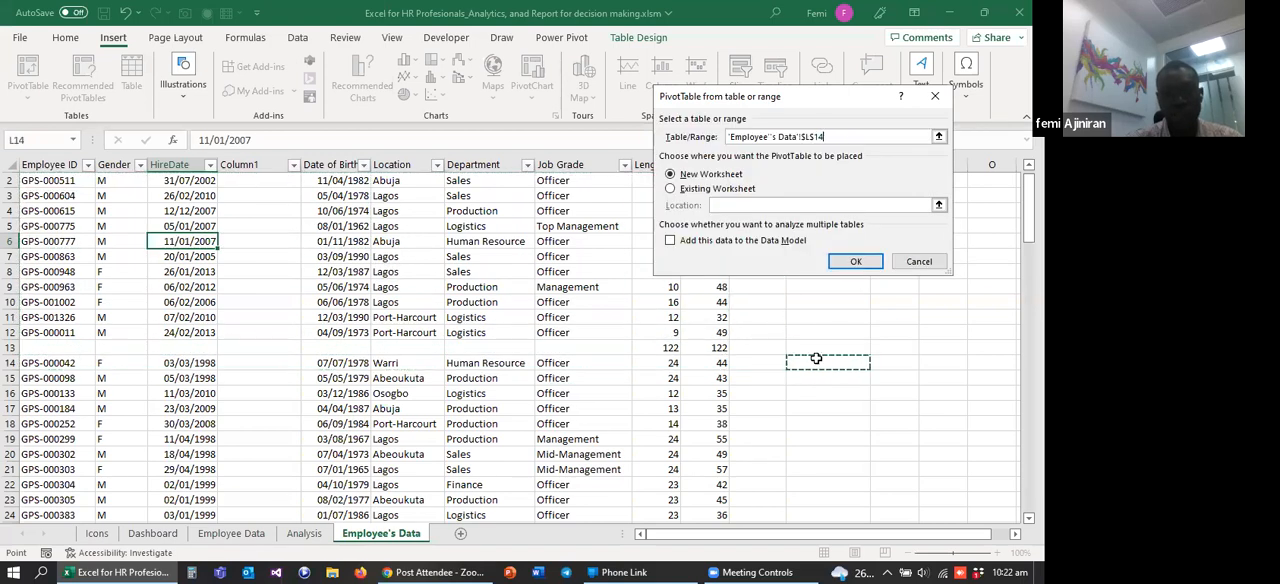
left_click(934, 97)
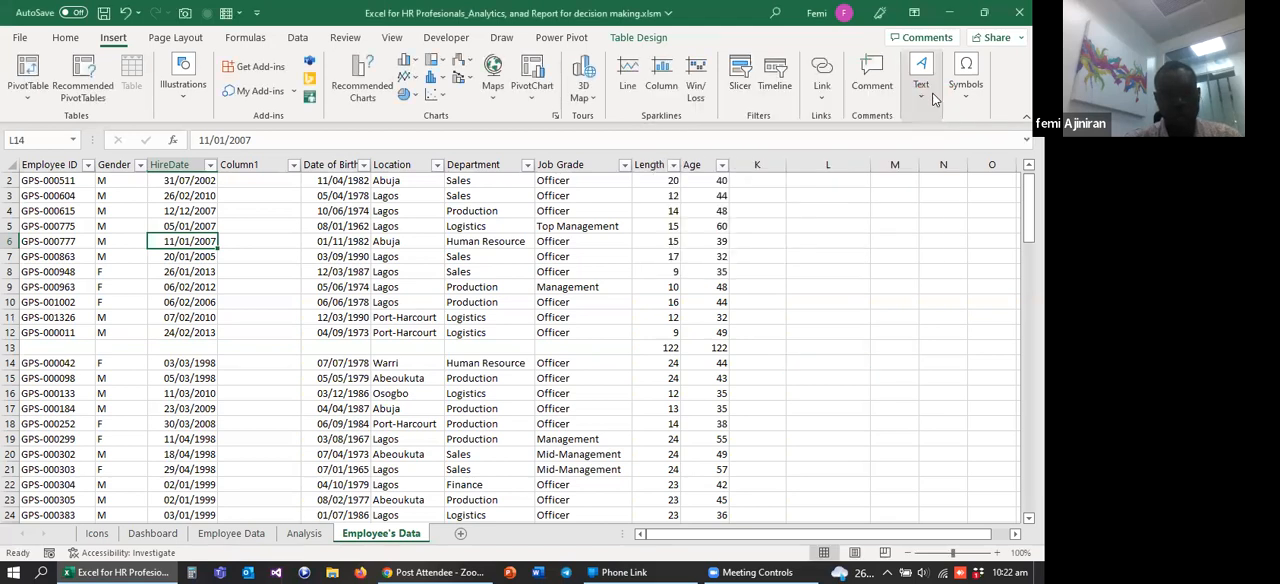
Step: Undo the column and row insertions in the employee table
key("ctrl+z")
key("ctrl+z")
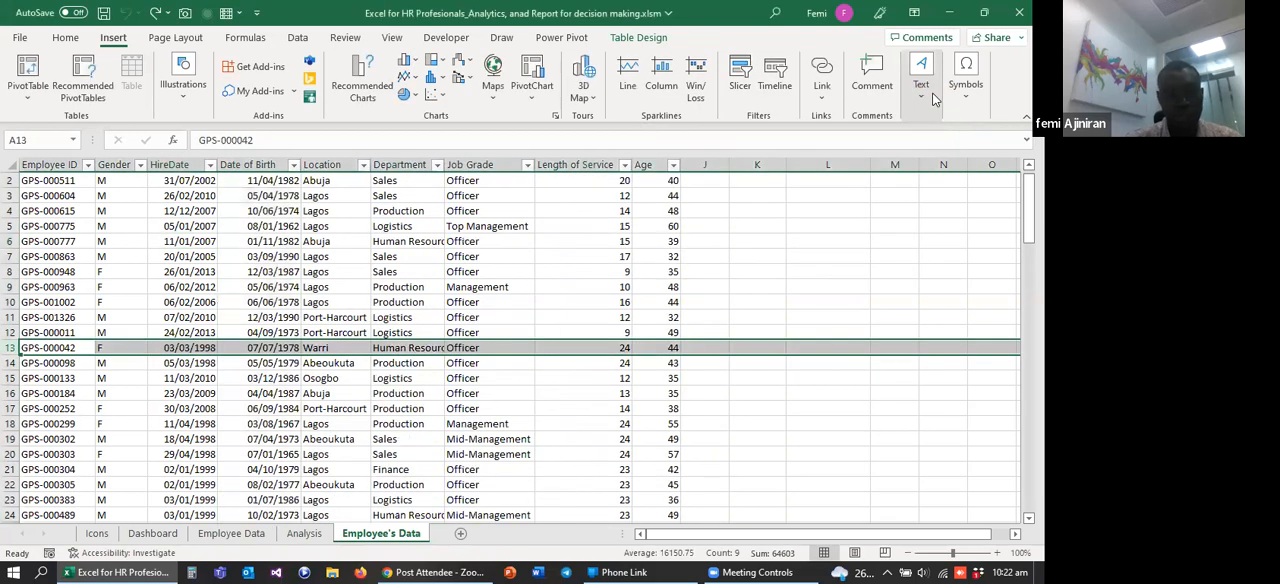
left_click(298, 289)
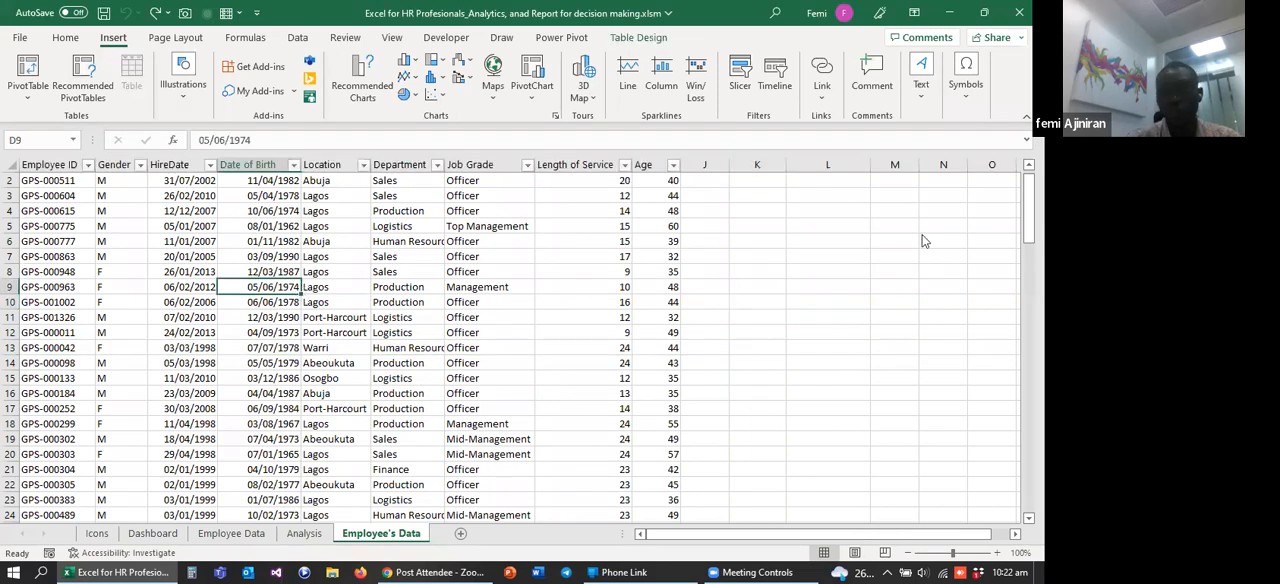
Step: Create a PivotTable from Table1 on a new worksheet
left_click_drag(1028, 232, 1028, 232)
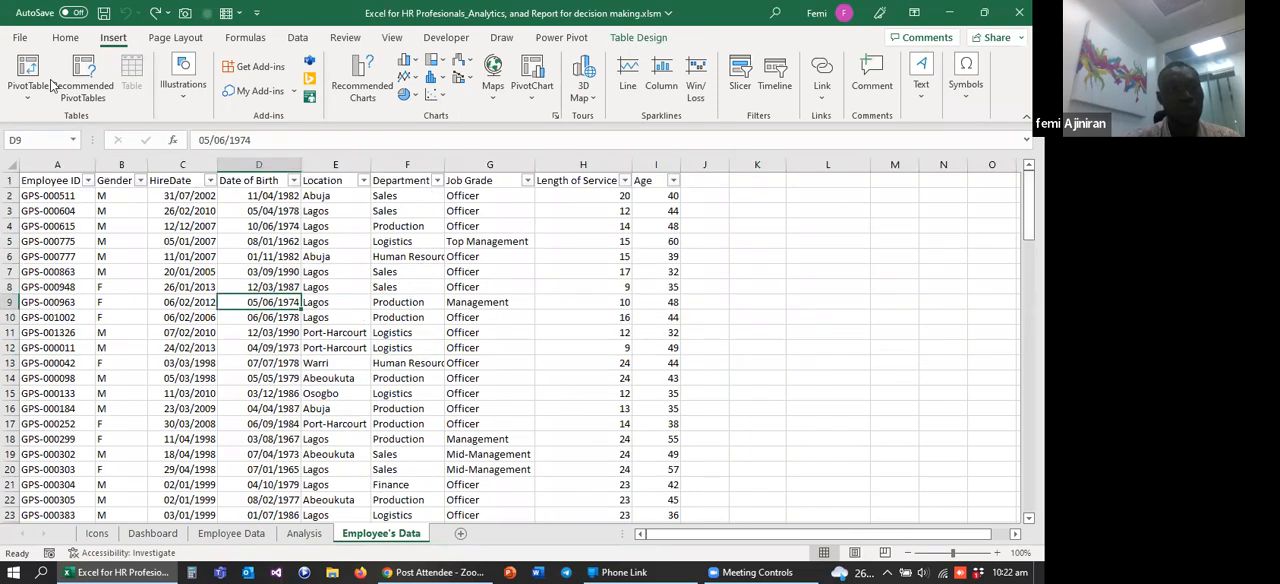
left_click(164, 259)
left_click(27, 72)
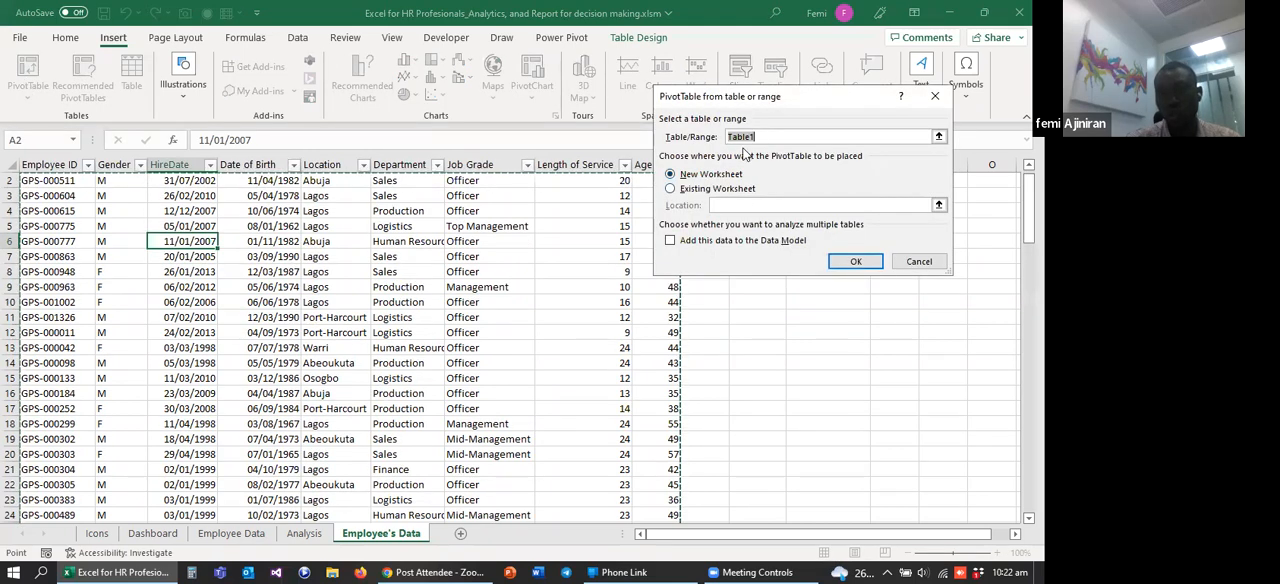
left_click(855, 262)
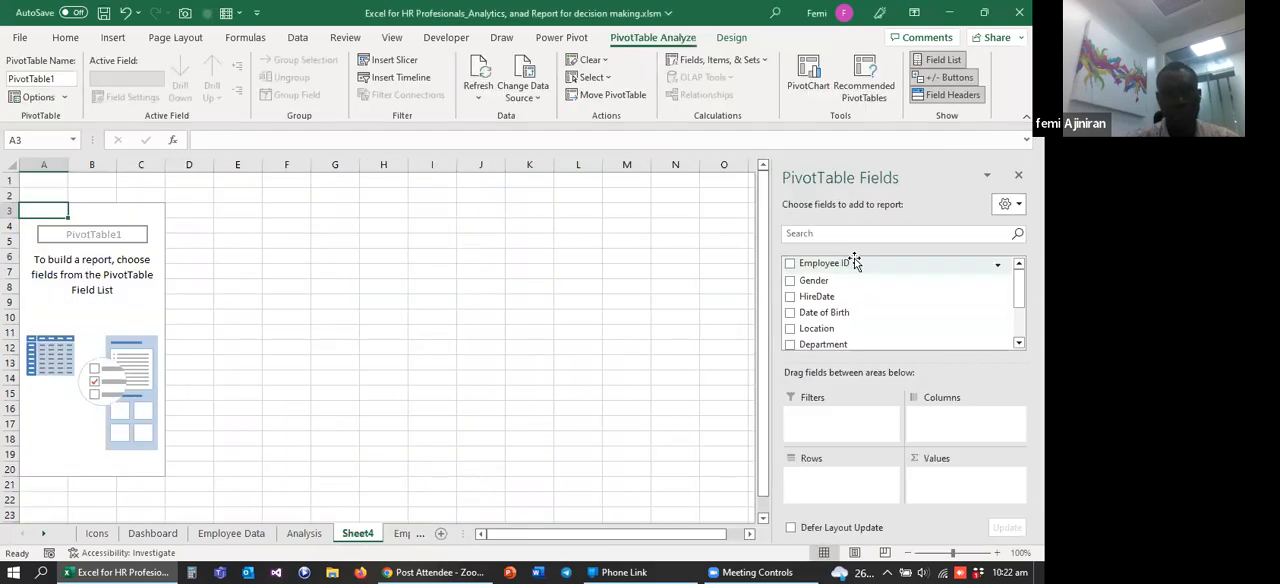
left_click(403, 534)
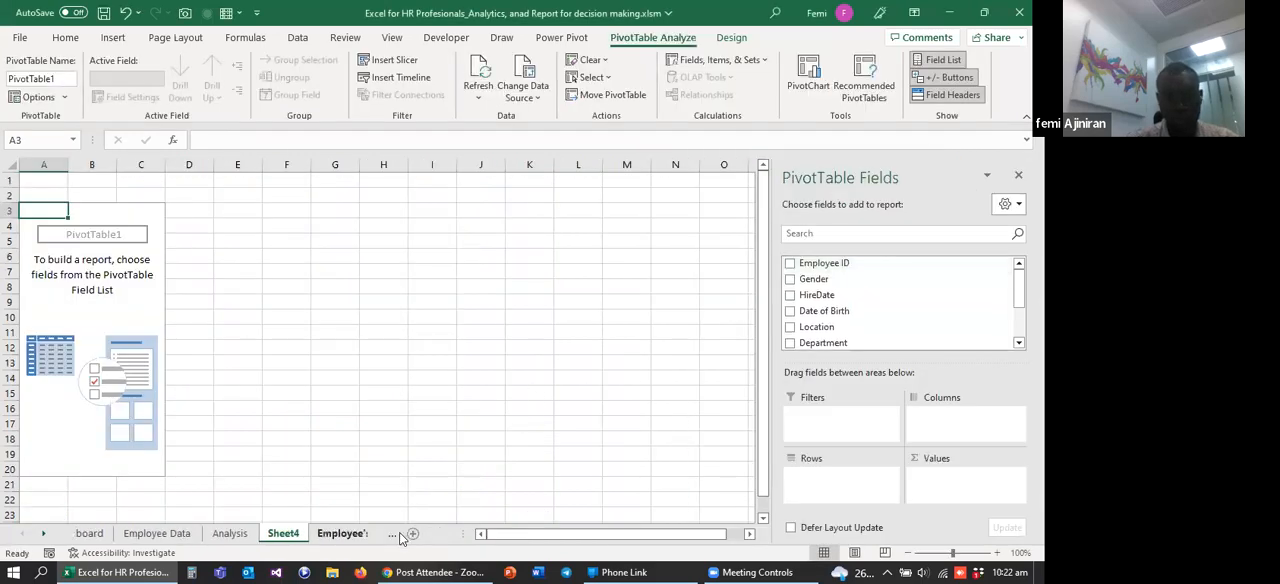
left_click(245, 533)
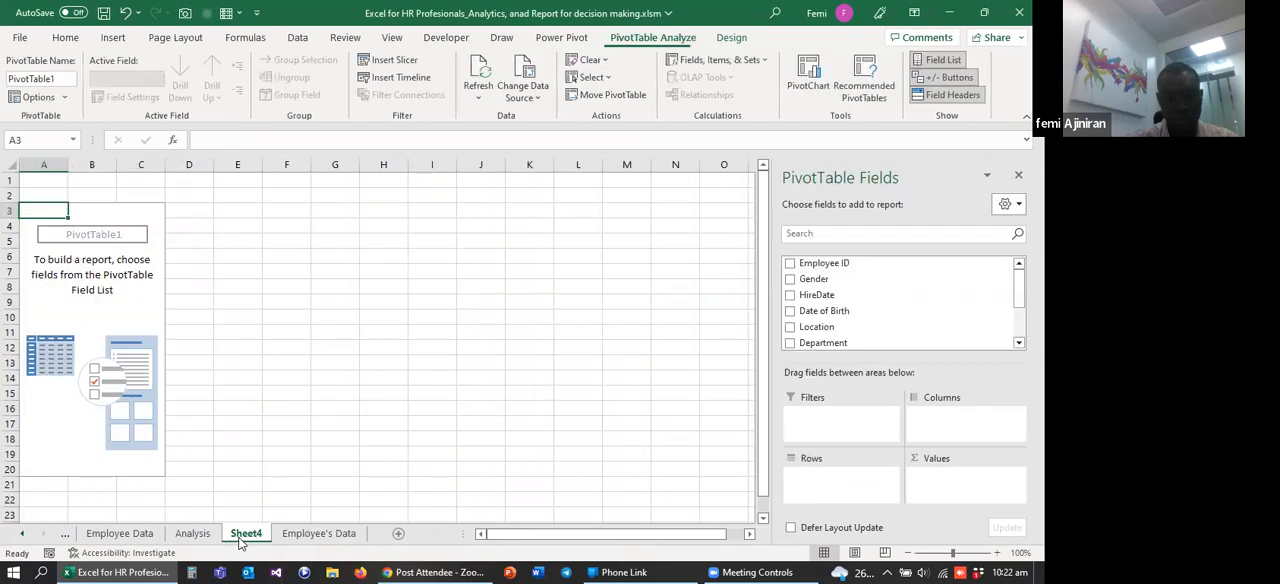
Step: Move the new PivotTable sheet after Employee's Data and rename it Analysis2
left_click_drag(365, 518, 398, 530)
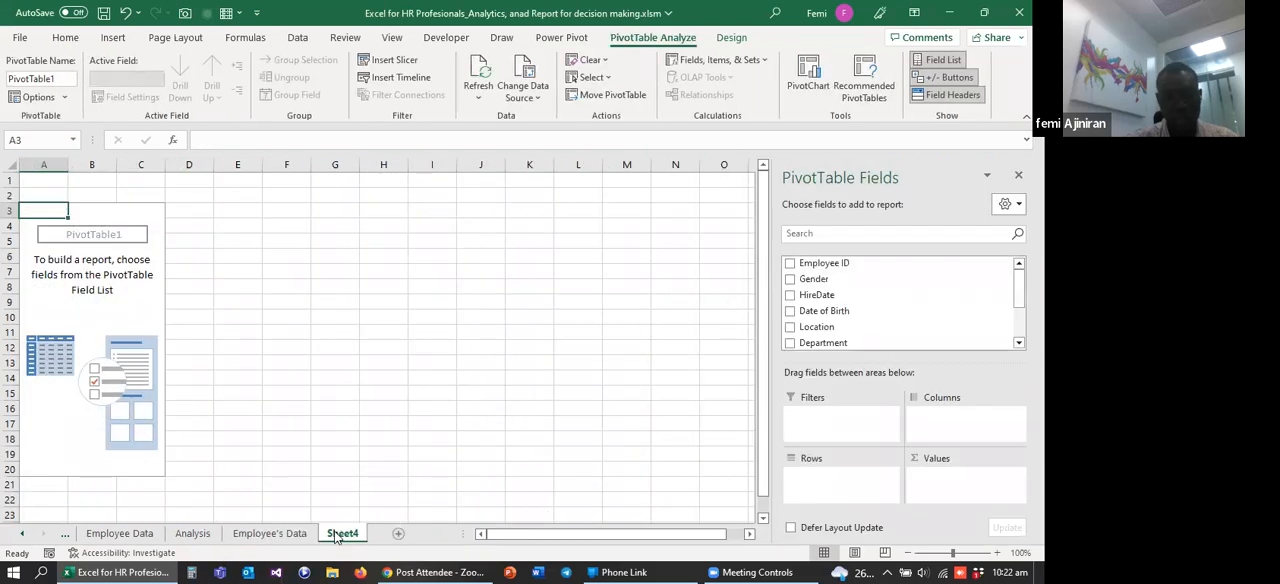
left_click(23, 535)
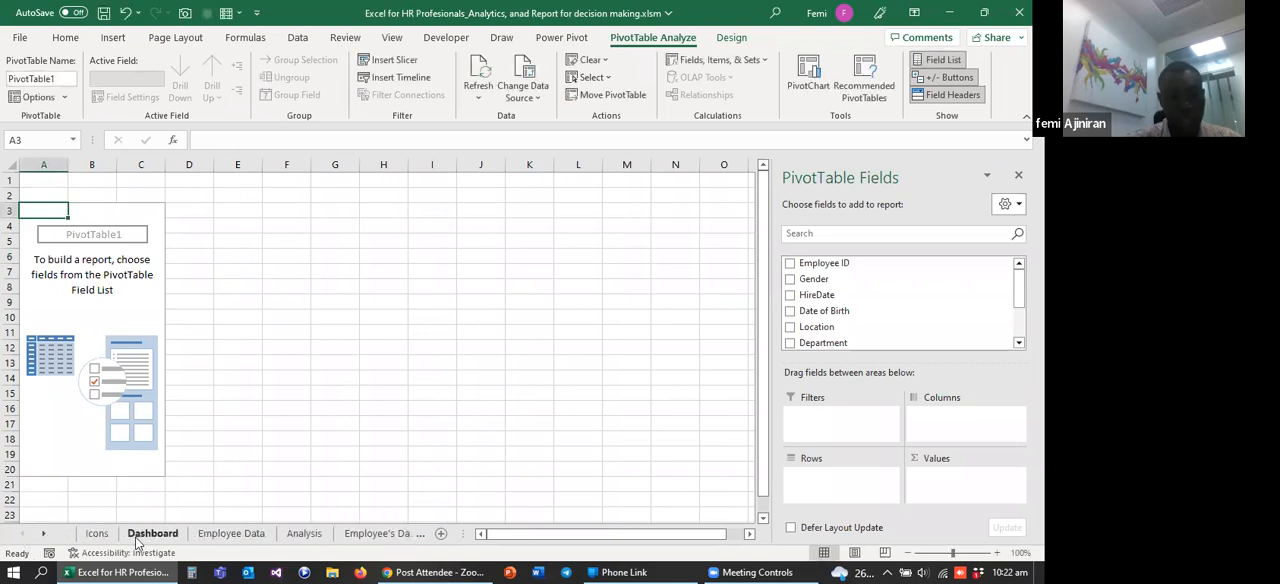
left_click(45, 535)
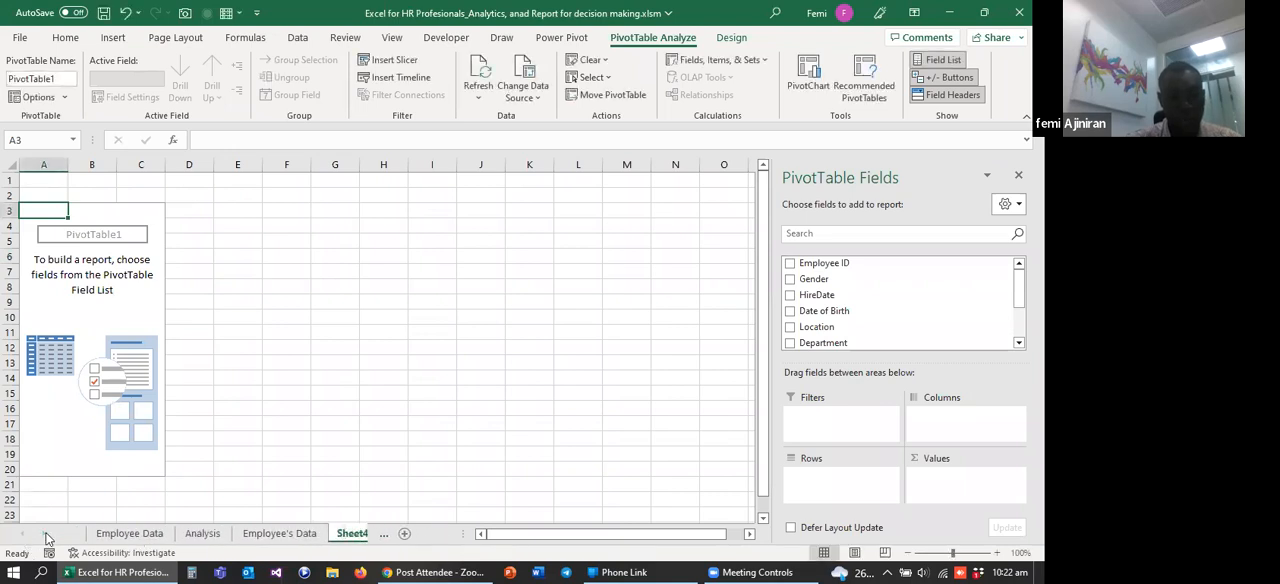
left_click(347, 533)
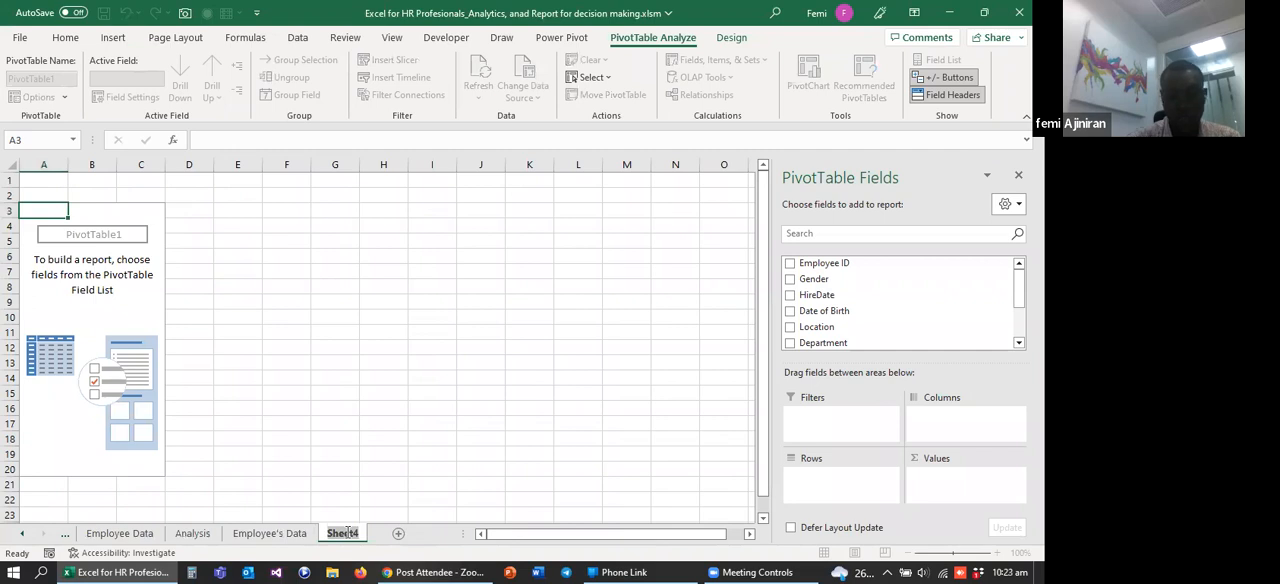
type("A")
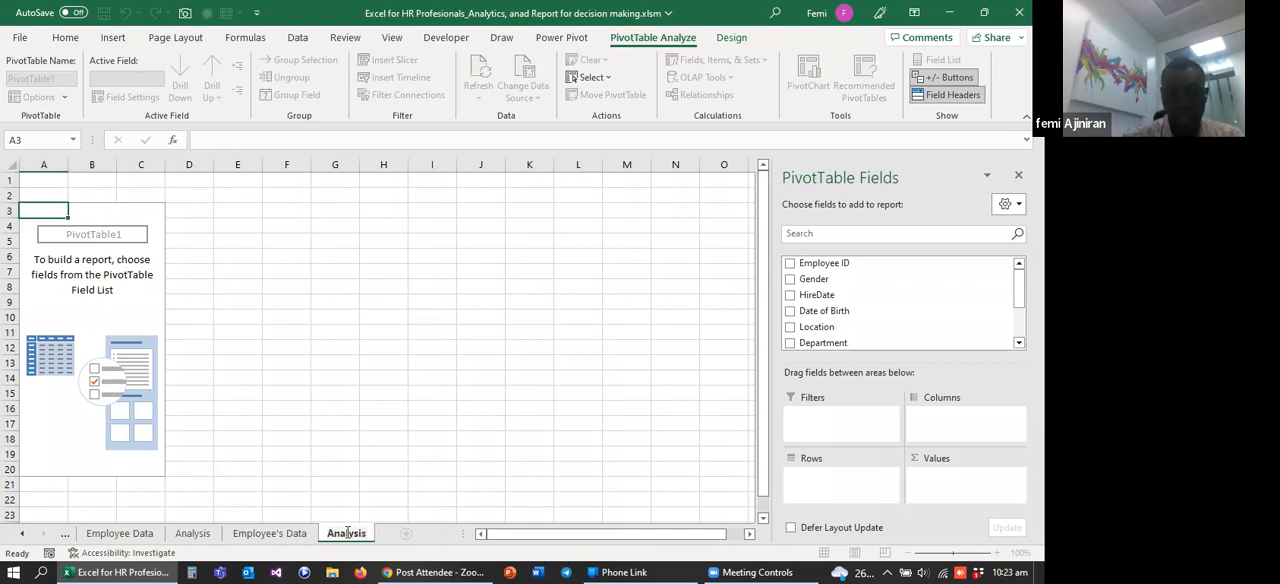
type("nalysis")
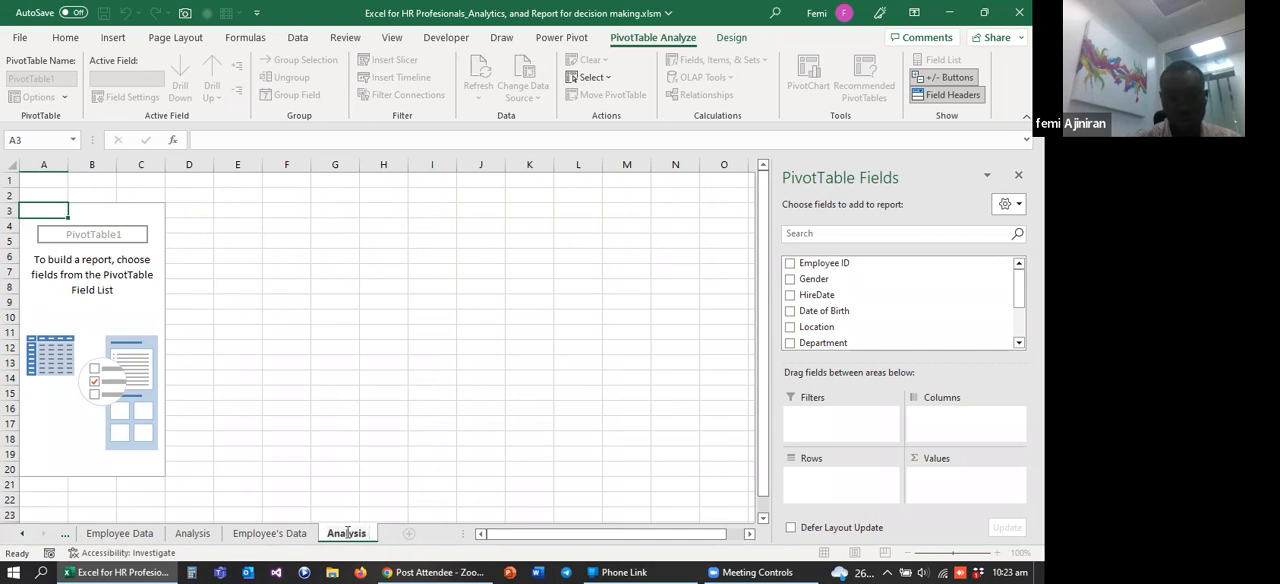
key("BackSpace")
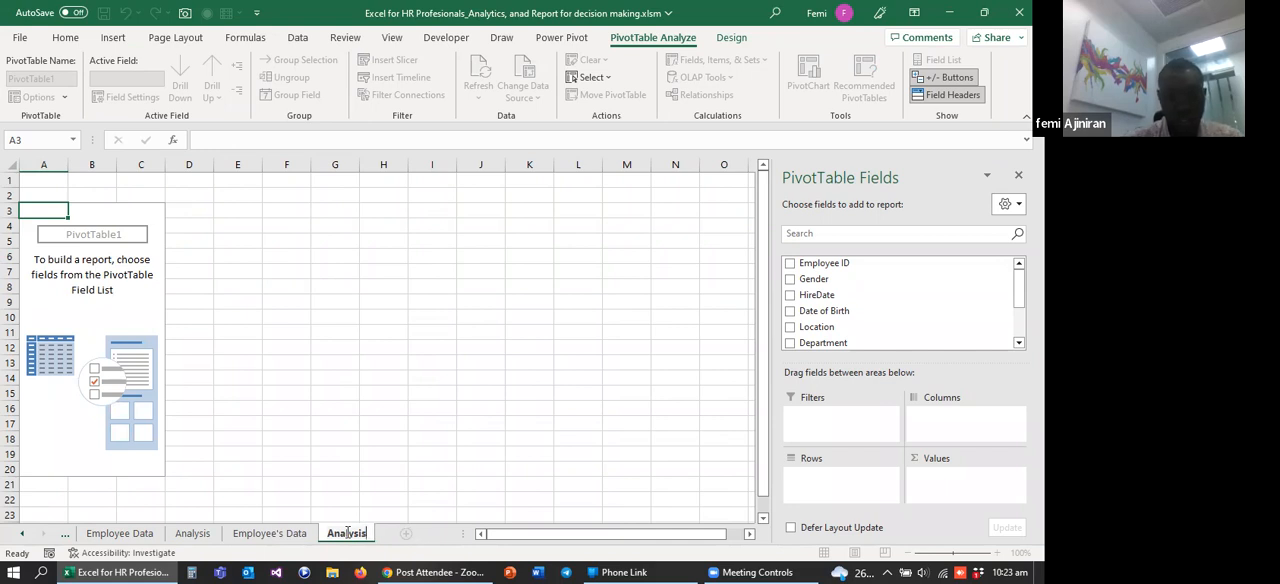
type("2")
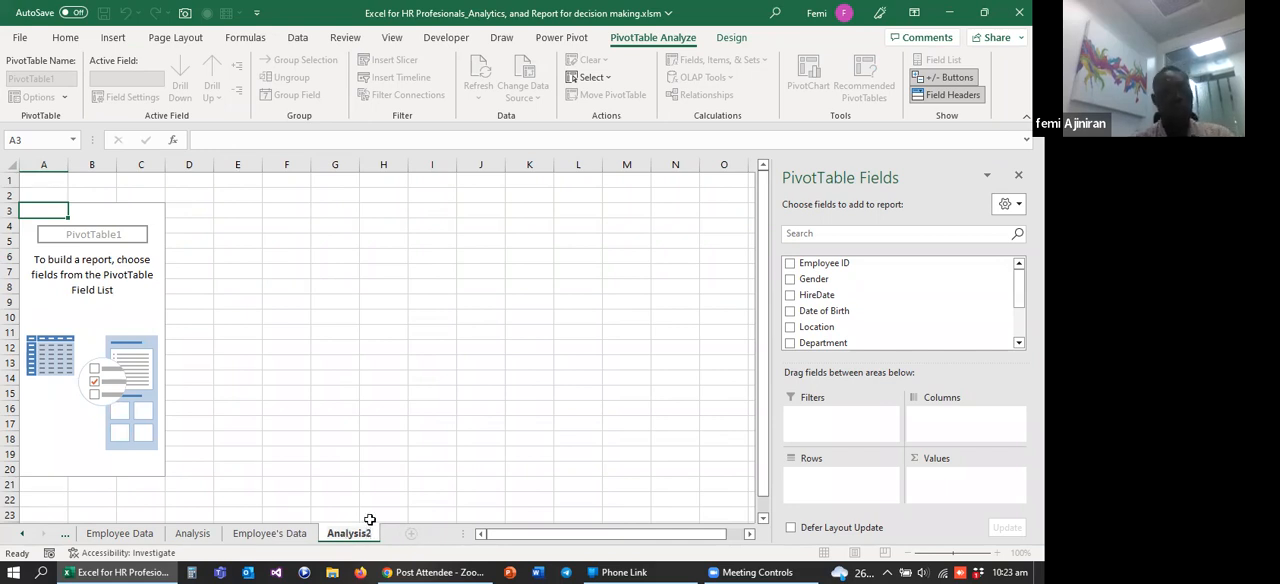
left_click(360, 455)
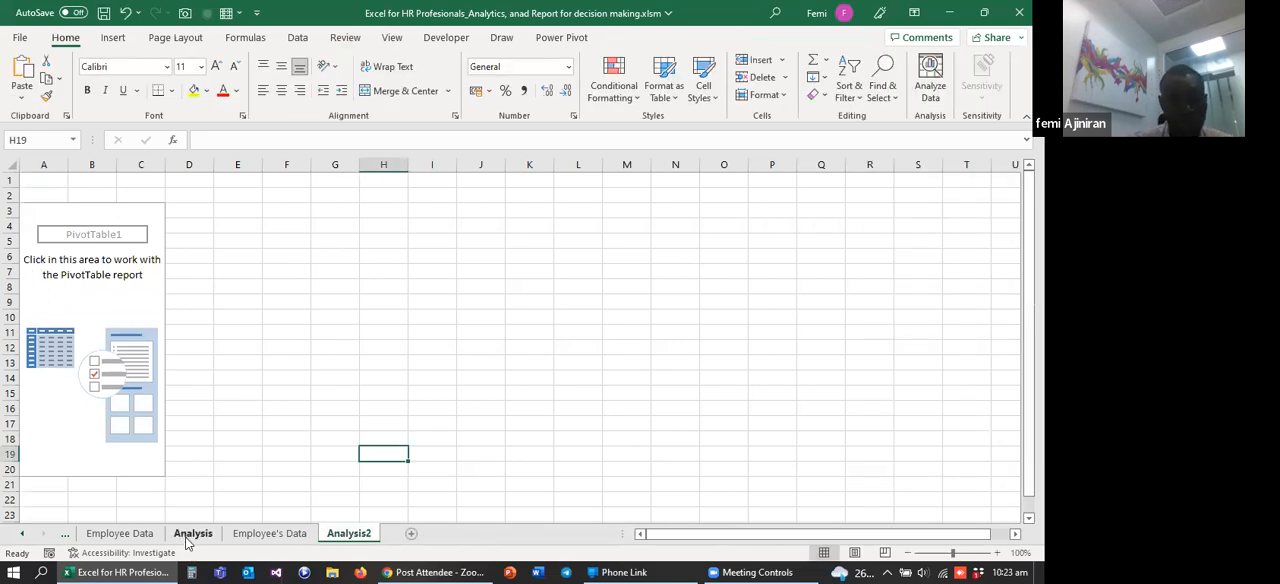
Step: Bring the first sheets back into view and widen the sheet tab area beside the horizontal scroll bar
left_click(25, 536)
left_click(25, 536)
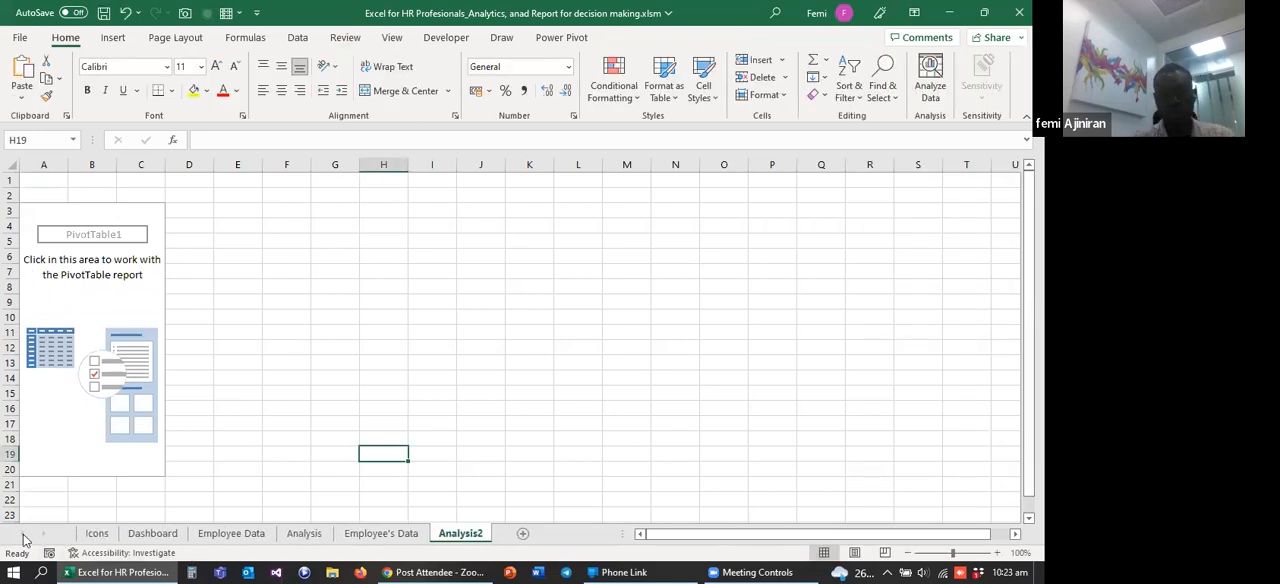
left_click_drag(624, 530, 884, 510)
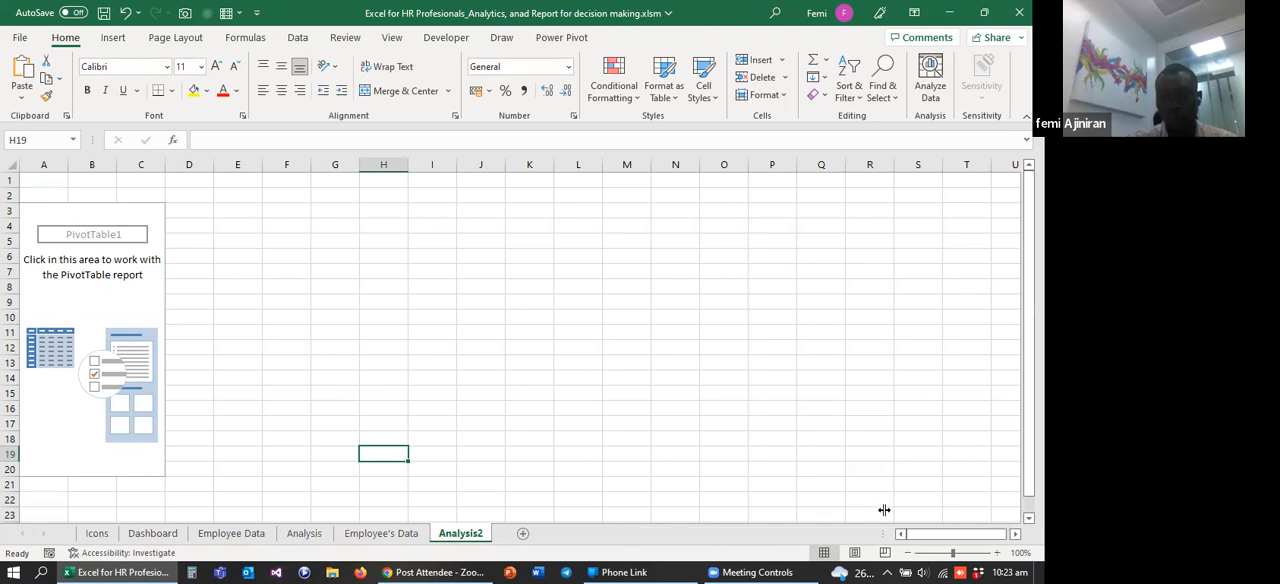
left_click(815, 410)
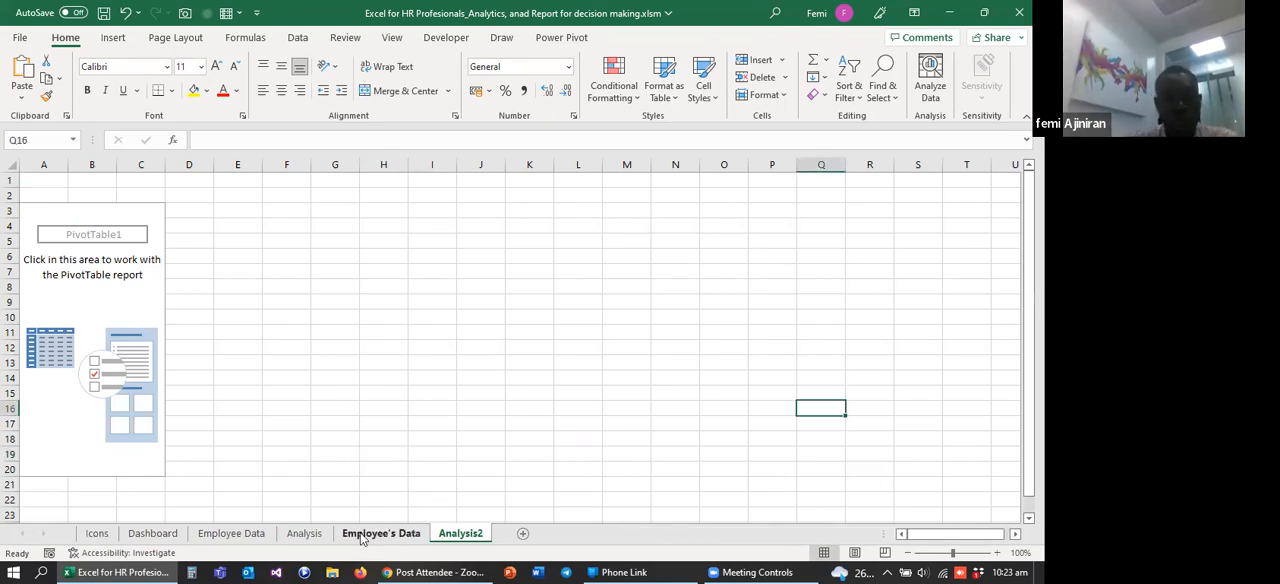
Step: Check the Dashboard sheet's figures, and add Employee ID as a count to the values of the Analysis2 PivotTable
left_click(152, 534)
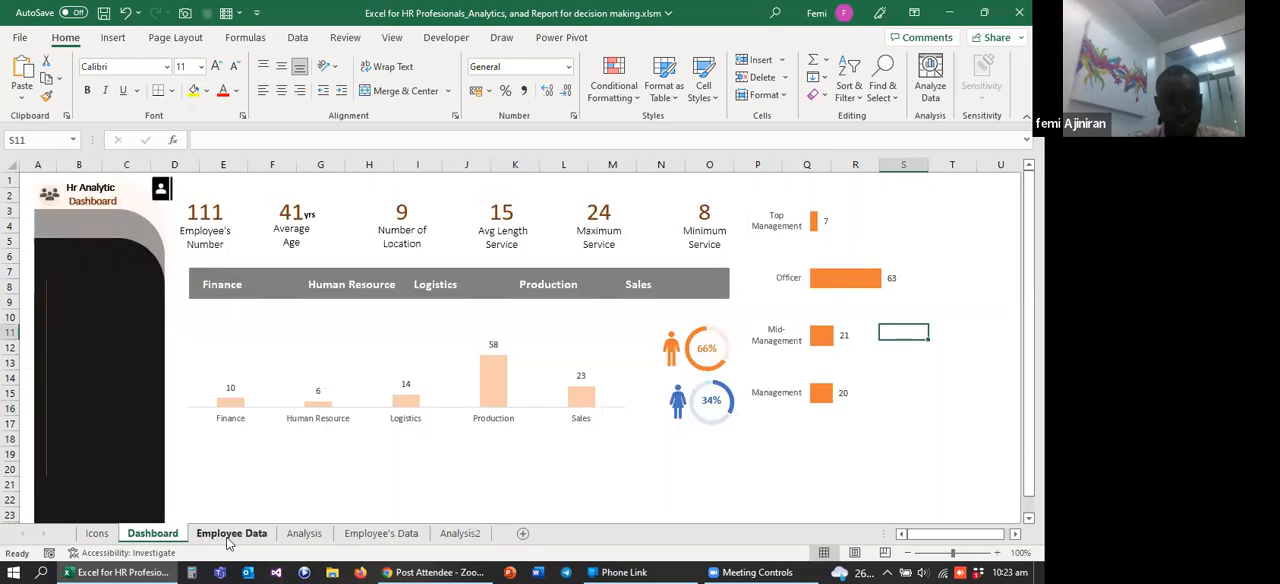
left_click(230, 534)
left_click(150, 533)
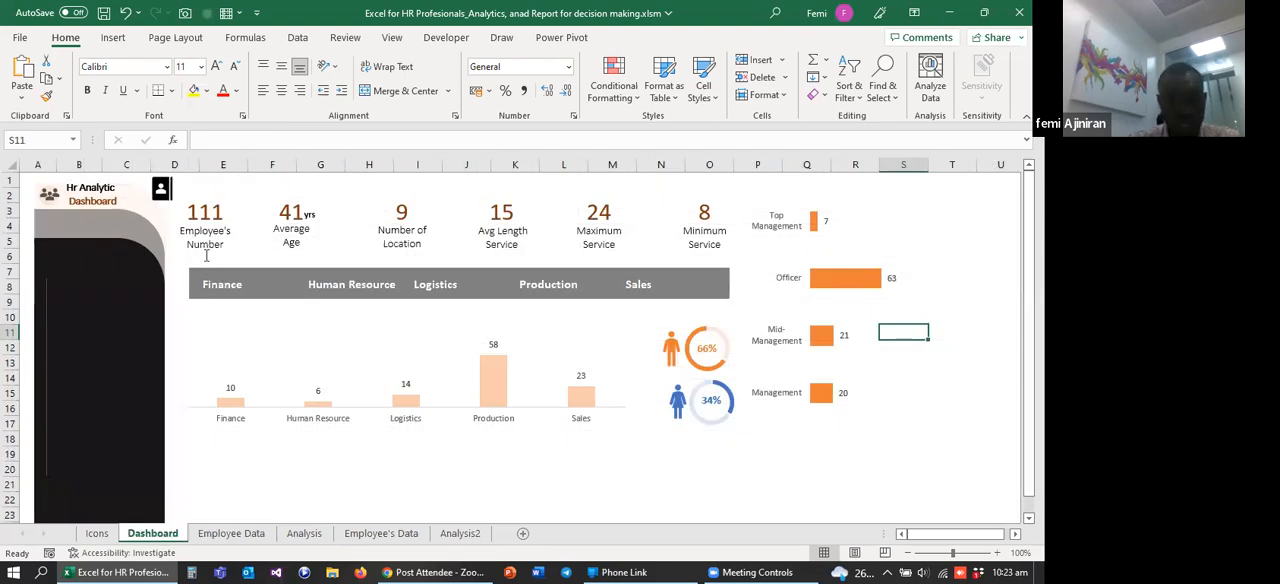
left_click(460, 536)
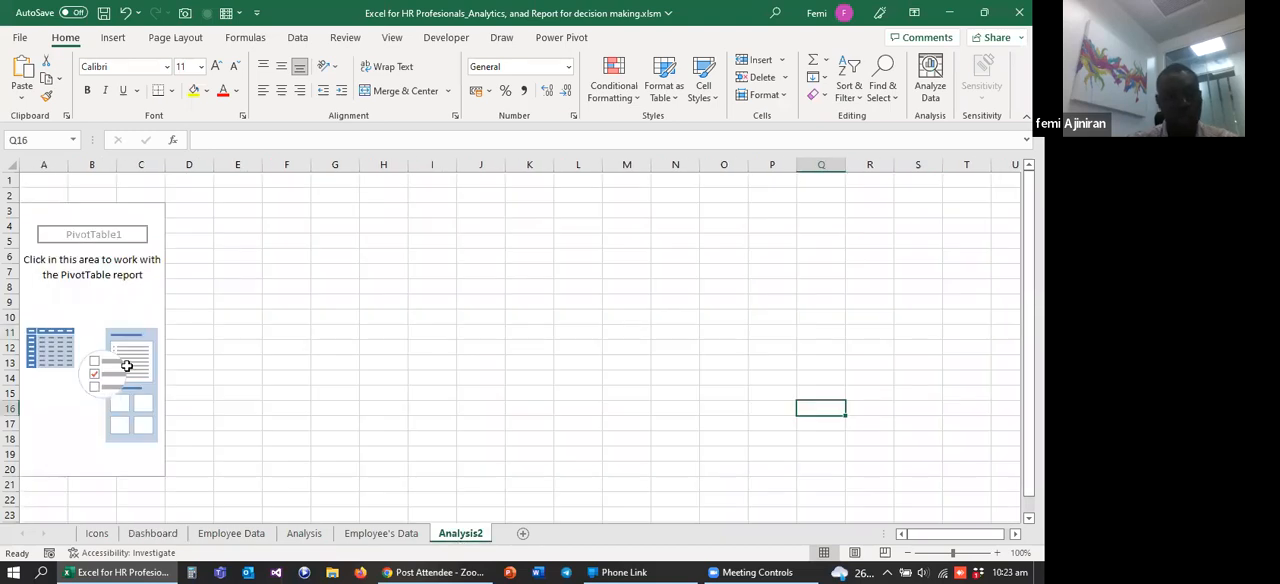
left_click(108, 315)
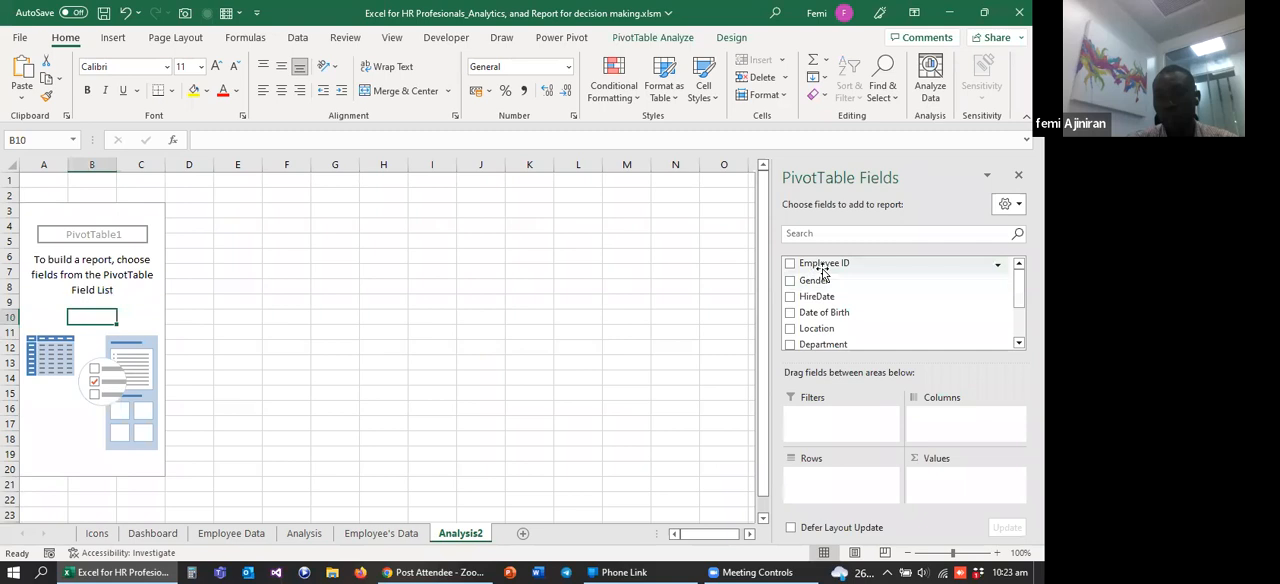
left_click_drag(823, 271, 955, 497)
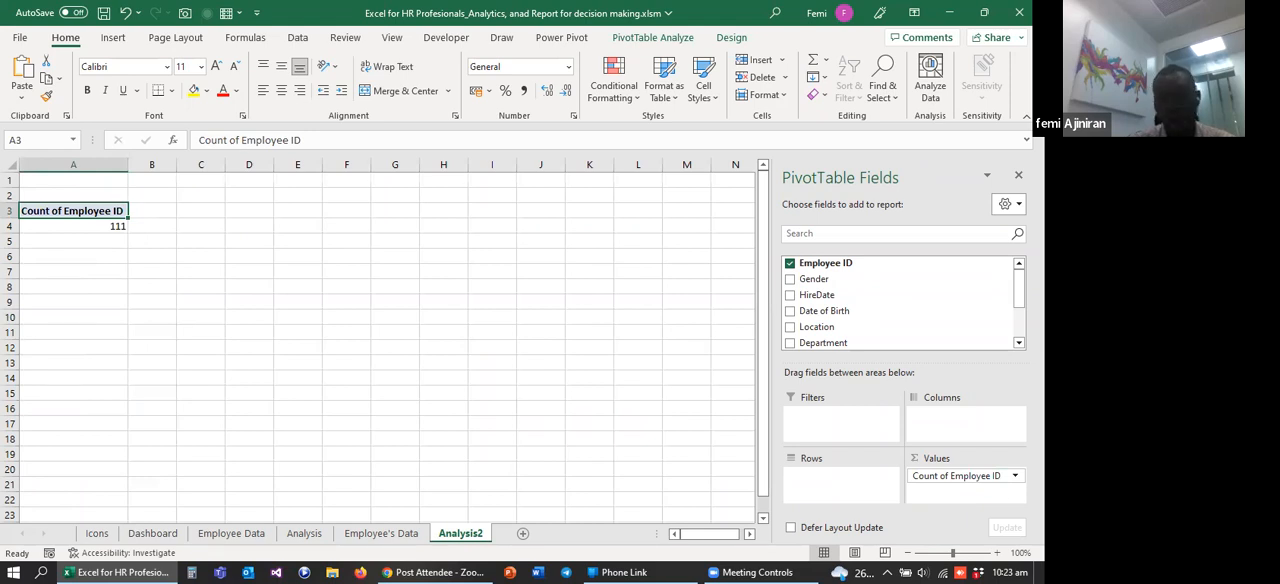
left_click(1014, 476)
left_click(965, 458)
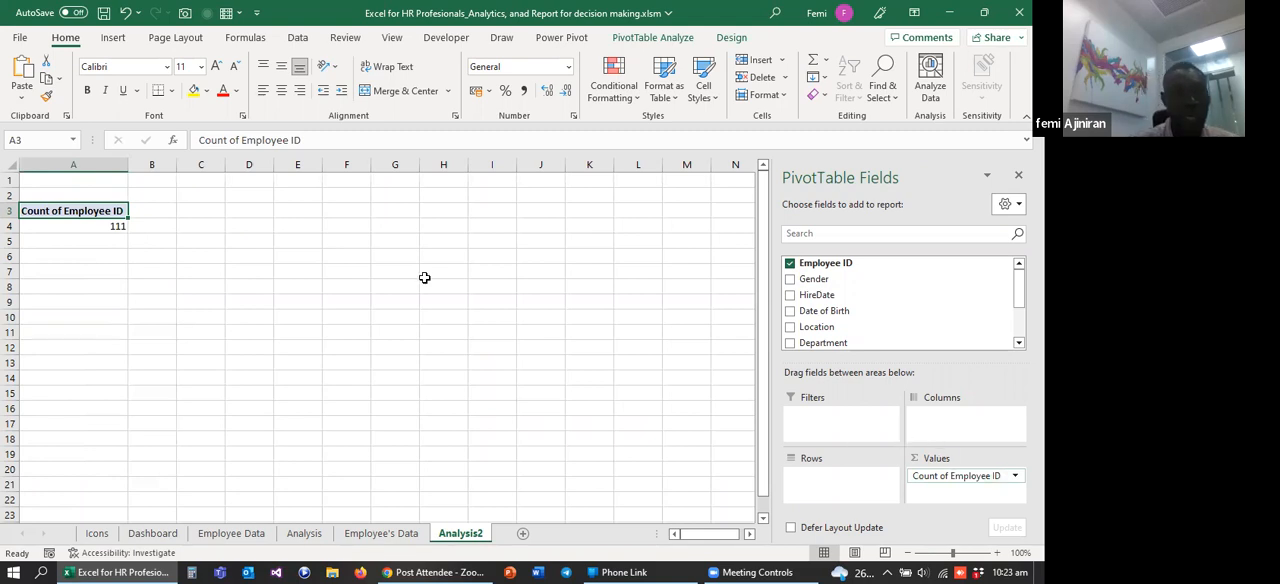
Step: Rename the PivotTable's value header in A3 to "Total Employee" and narrow column A slightly
left_click(243, 141)
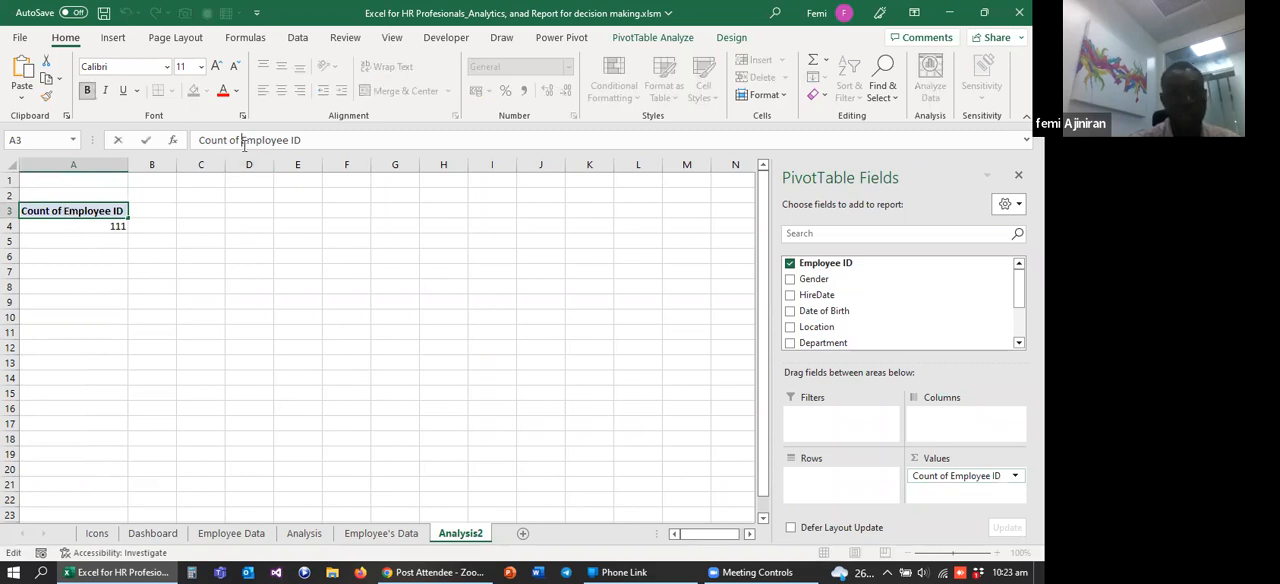
key("BackSpace")
key("BackSpace")
key("BackSpace")
key("BackSpace")
key("BackSpace")
key("BackSpace")
key("BackSpace")
key("BackSpace")
key("BackSpace")
key("BackSpace")
key("BackSpace")
key("BackSpace")
key("BackSpace")
key("BackSpace")
key("BackSpace")
key("BackSpace")
key("BackSpace")
key("BackSpace")
key("BackSpace")
key("BackSpace")
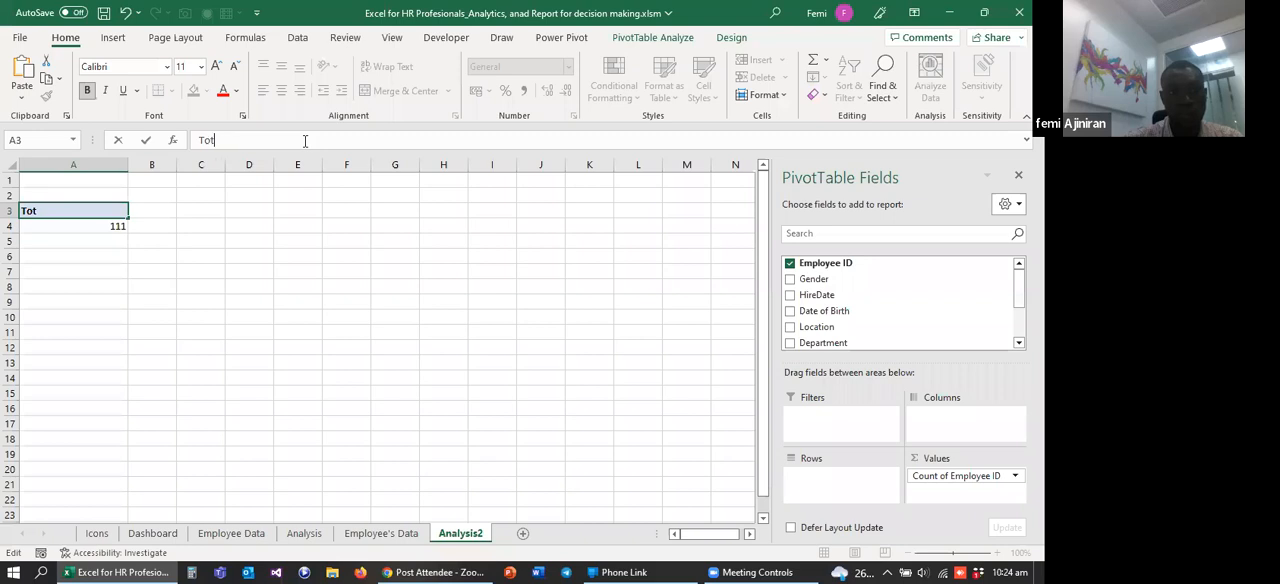
type("Total Employee")
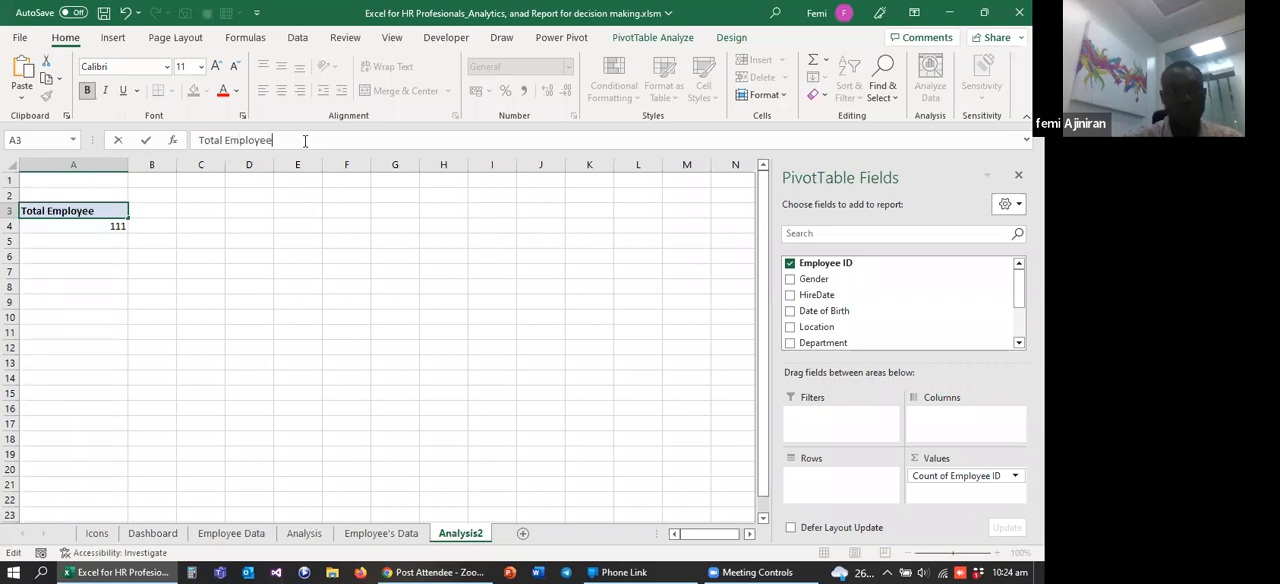
left_click(130, 284)
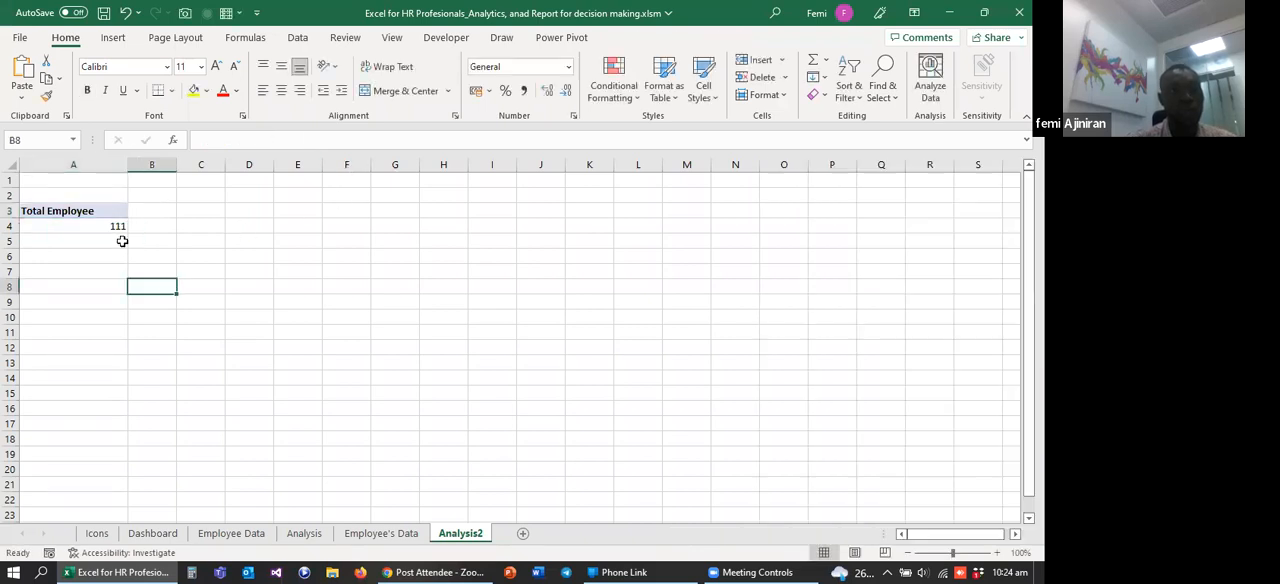
left_click_drag(125, 170, 121, 170)
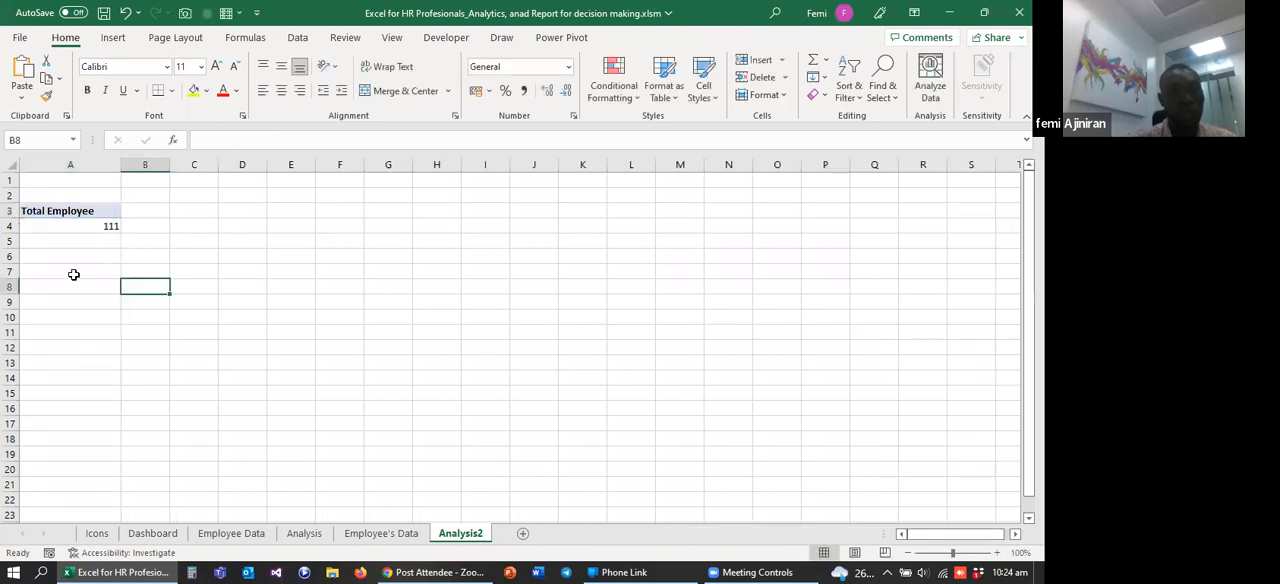
Step: Set the Total Employee PivotTable's report layout to tabular form
left_click(55, 225)
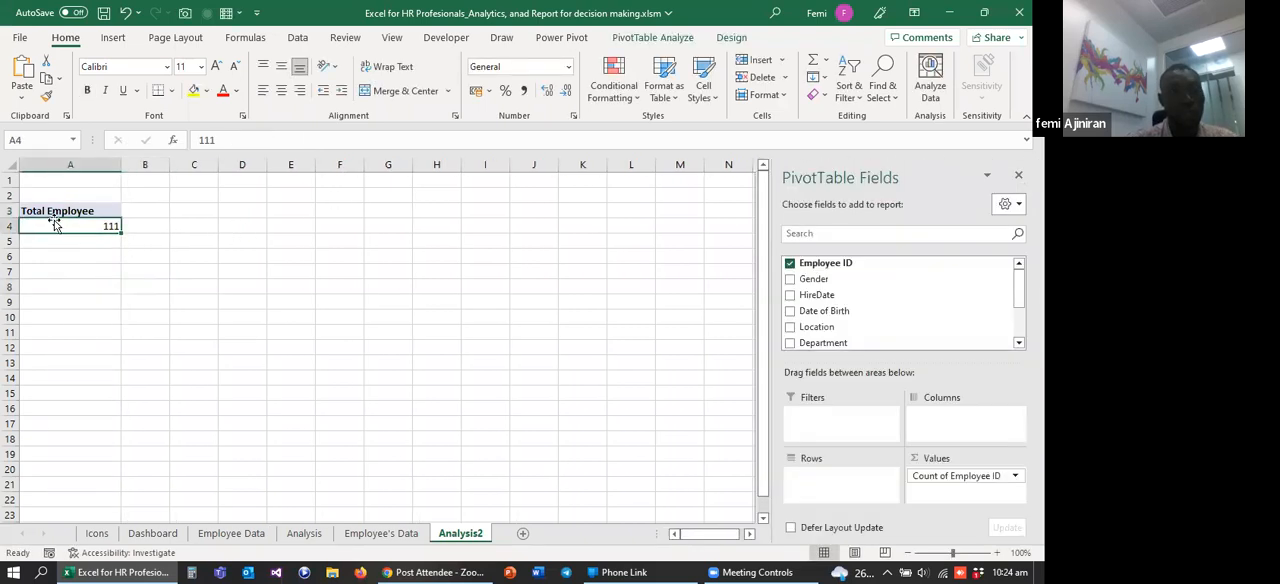
left_click(528, 86)
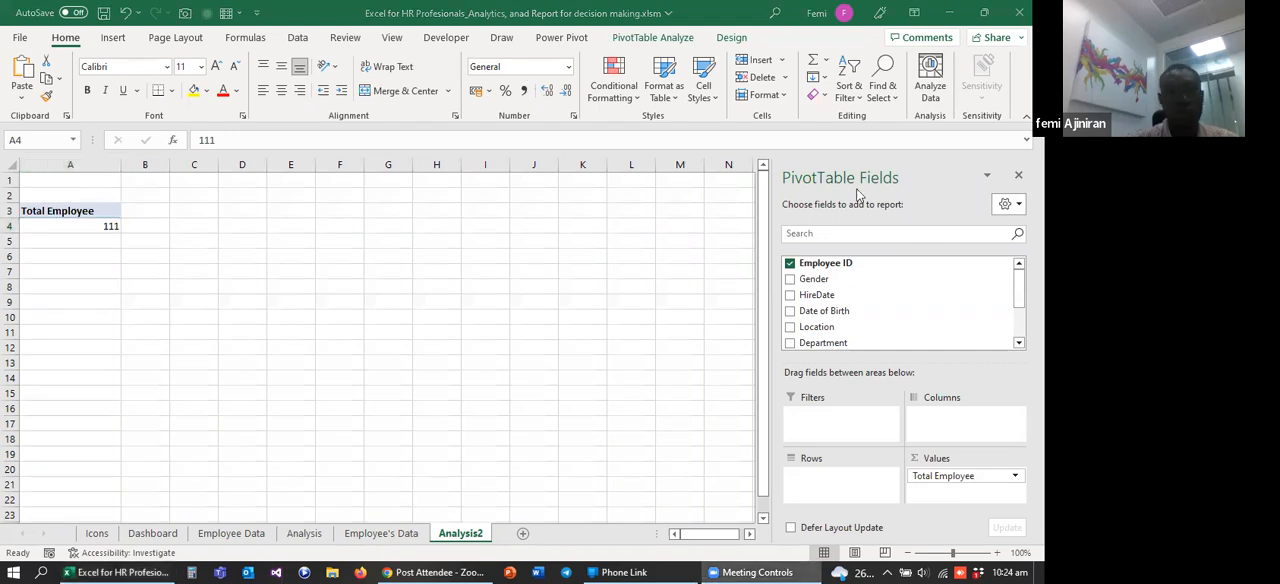
left_click(60, 211)
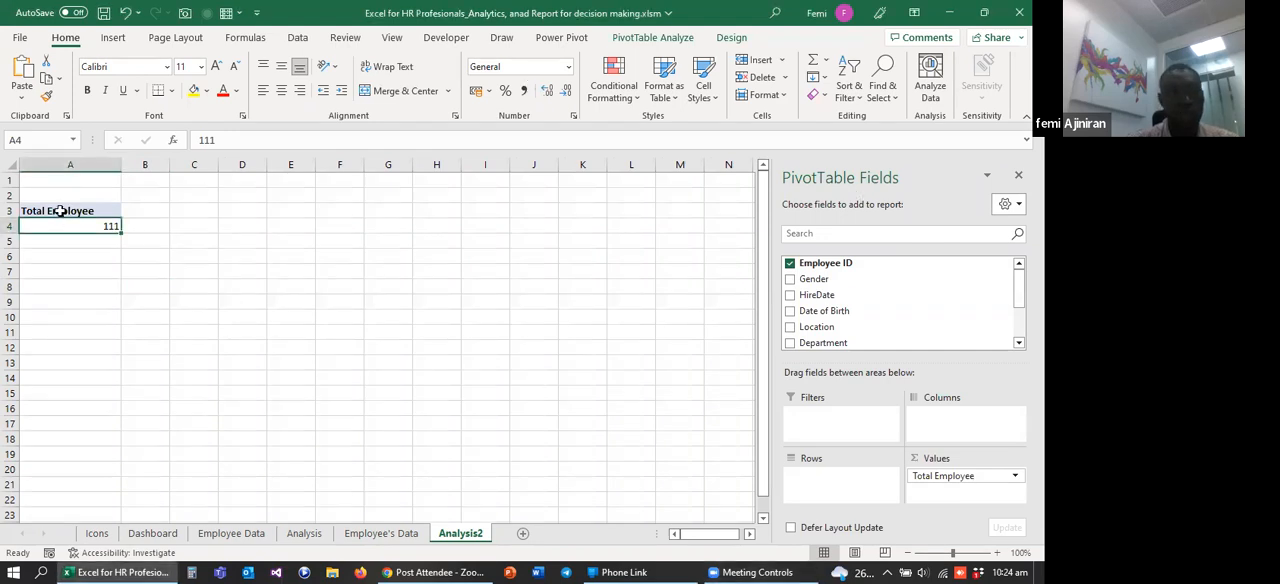
left_click(736, 42)
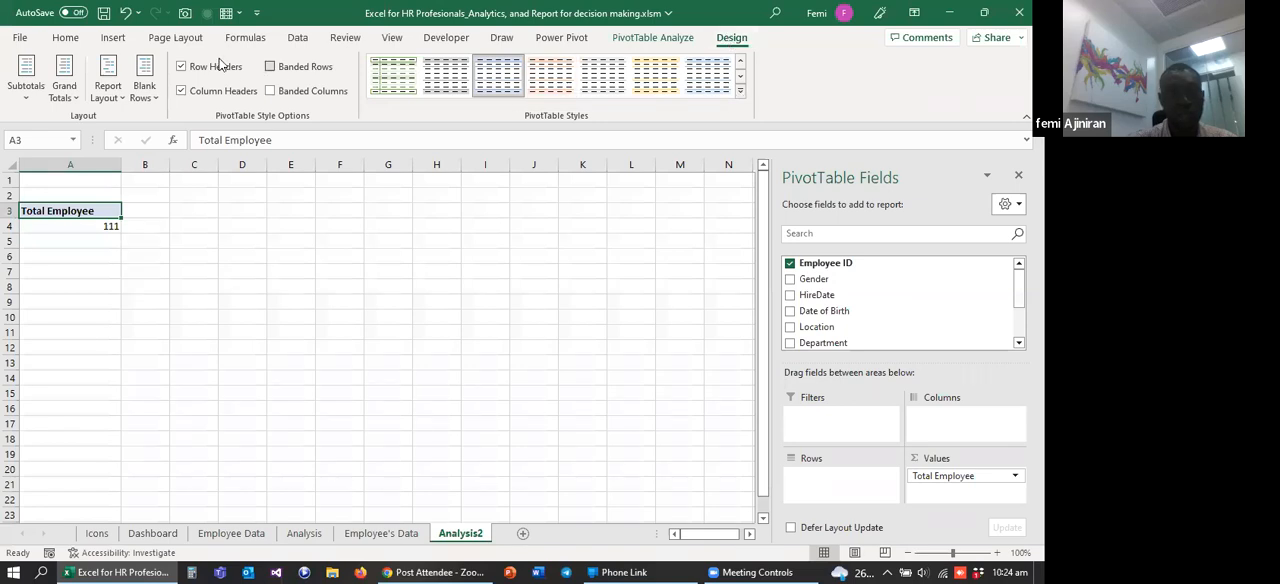
left_click(117, 101)
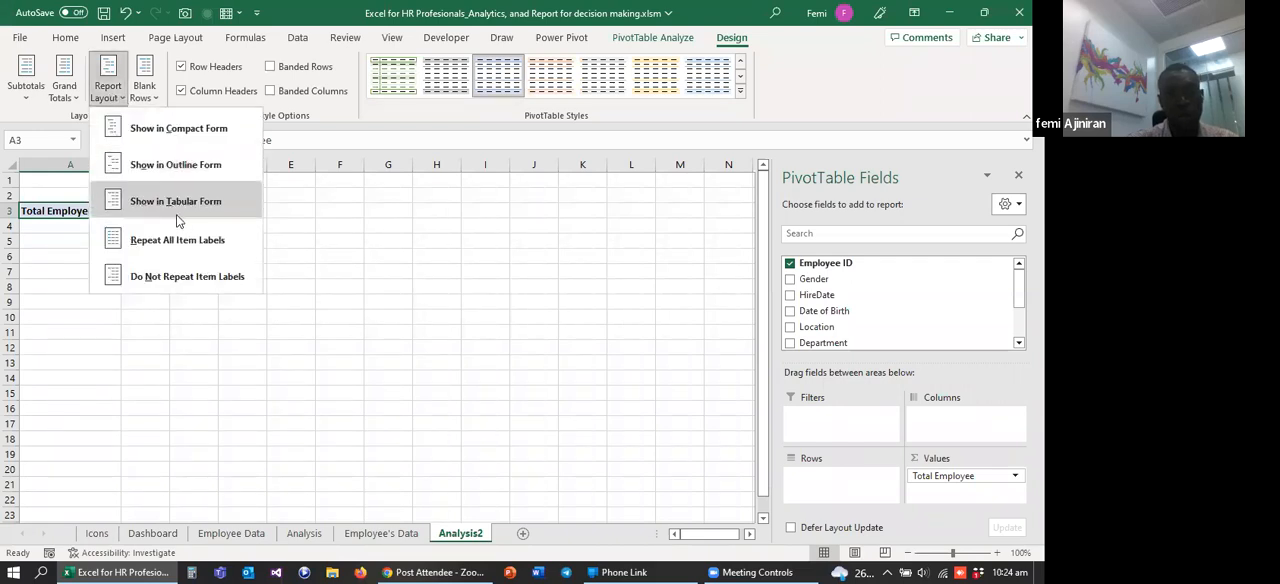
left_click(173, 202)
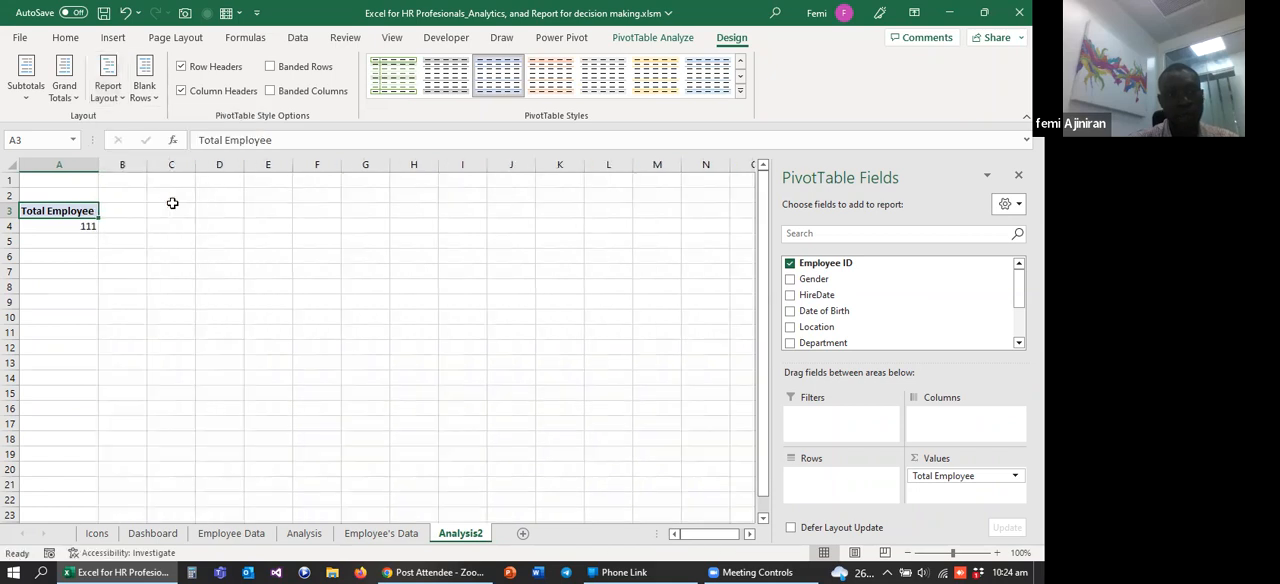
Step: Center the Total Employee value in cell A4
left_click(66, 225)
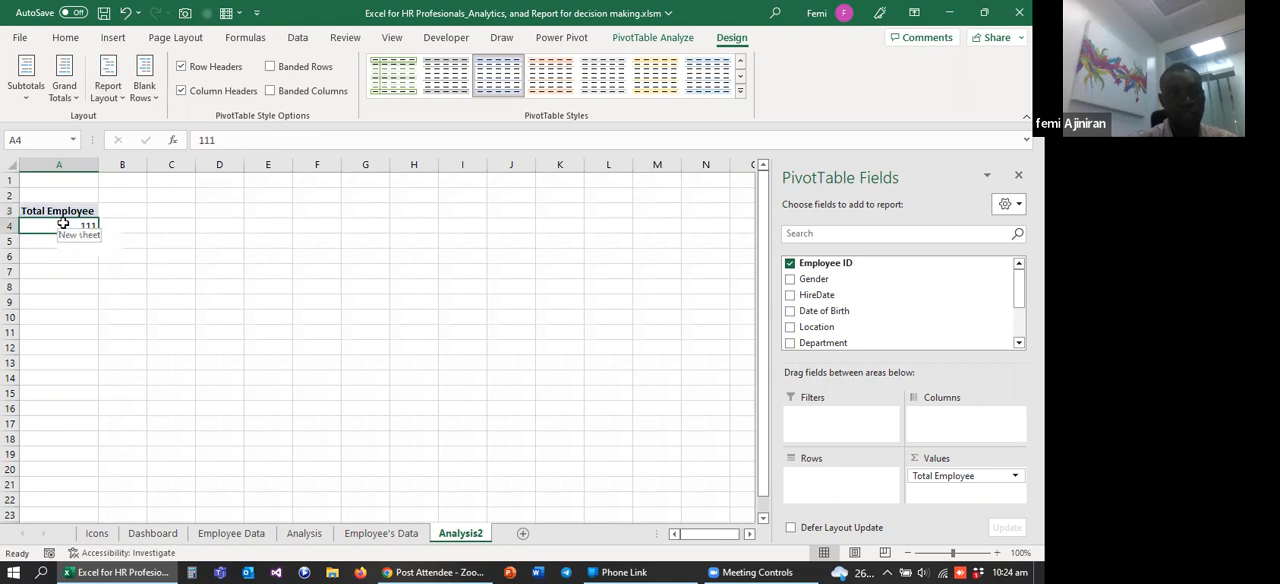
left_click(64, 37)
left_click(281, 90)
left_click(166, 252)
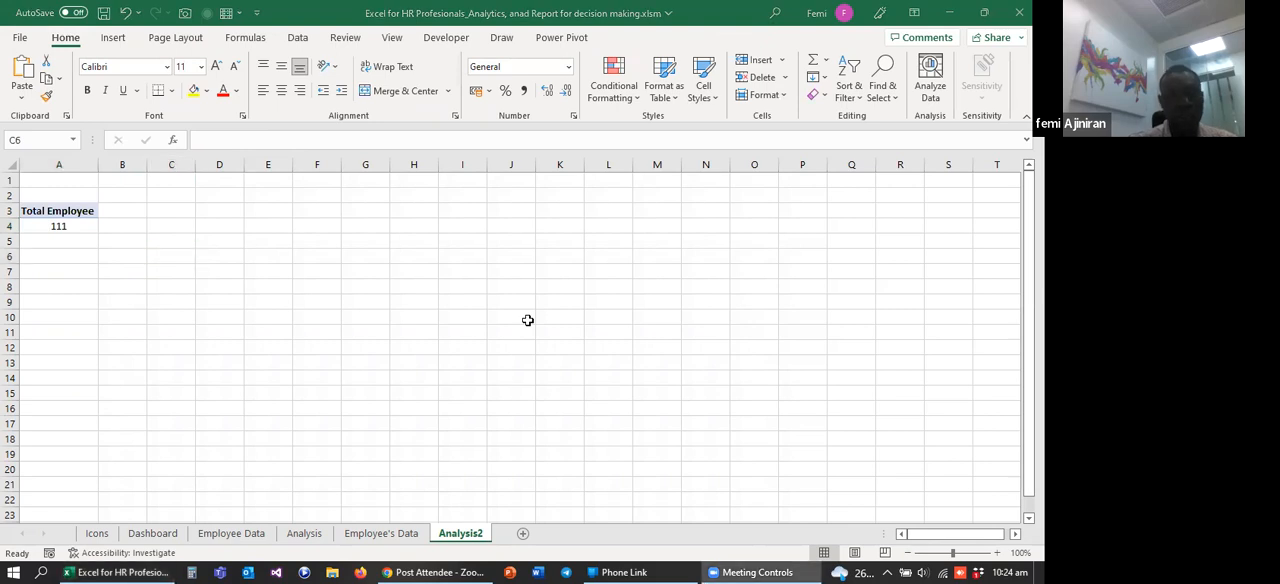
Step: Check the headline figures on the Dashboard sheet and return to the Analysis2 sheet
left_click(220, 537)
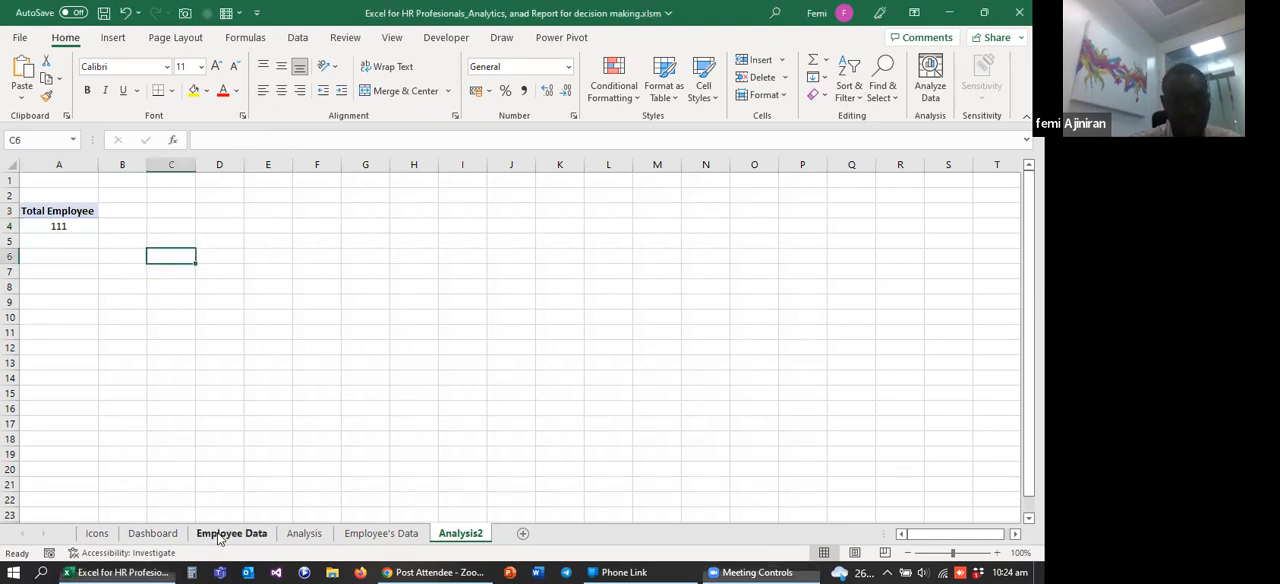
left_click(158, 537)
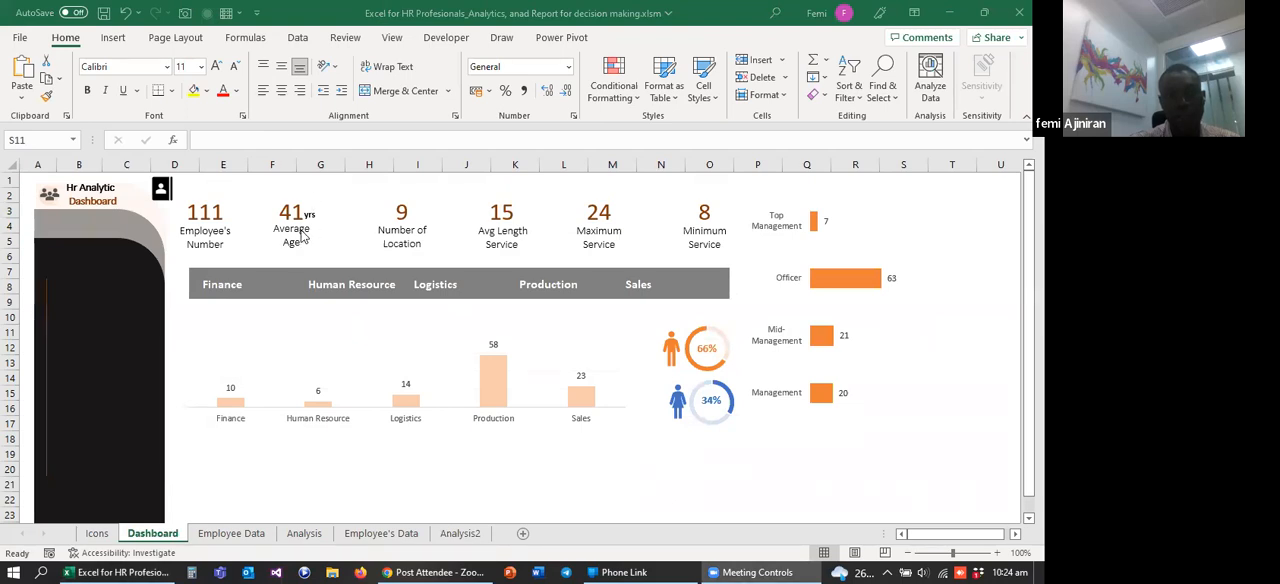
left_click(460, 533)
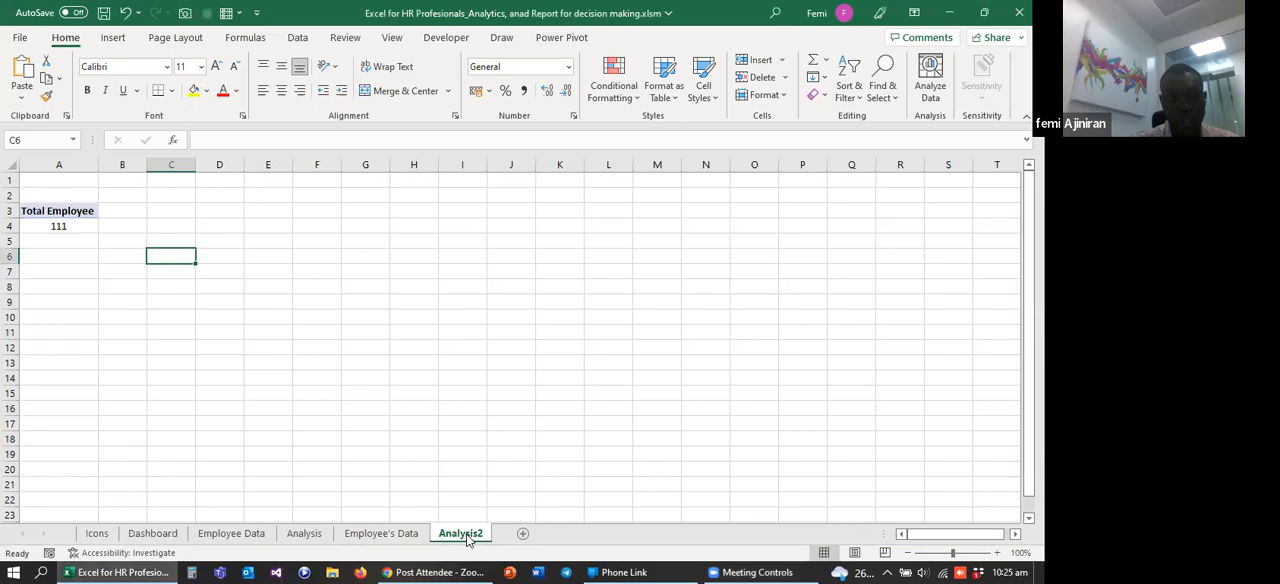
Step: Copy the Total Employee PivotTable to cell C3, widen column C, and remove the value field from the copy
left_click_drag(44, 206, 44, 222)
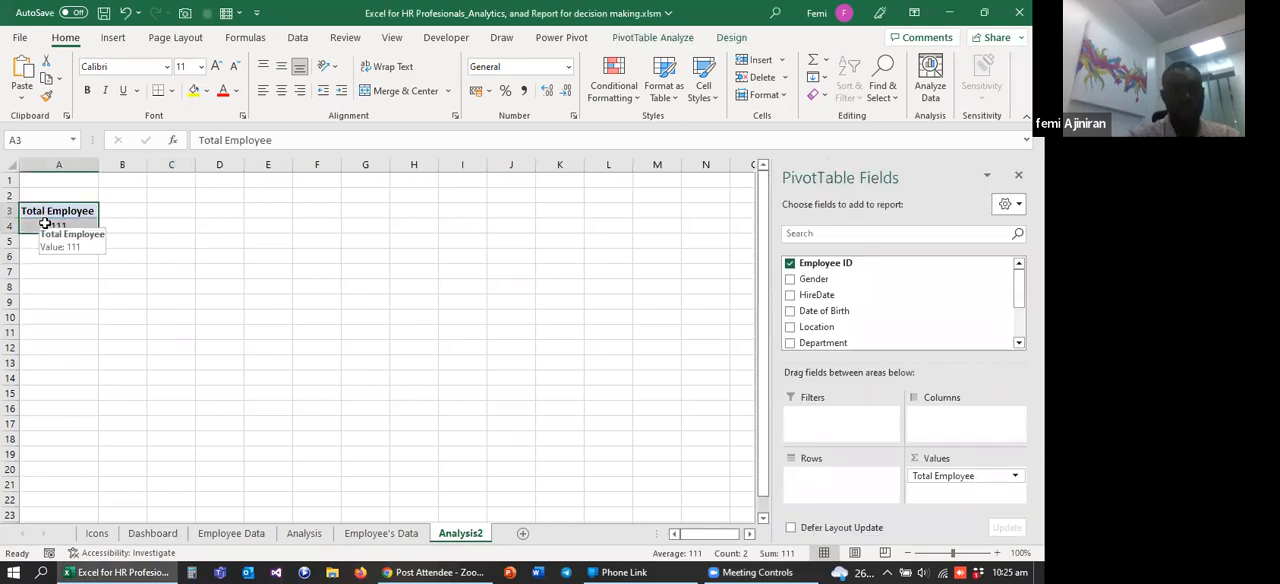
key("ctrl+c")
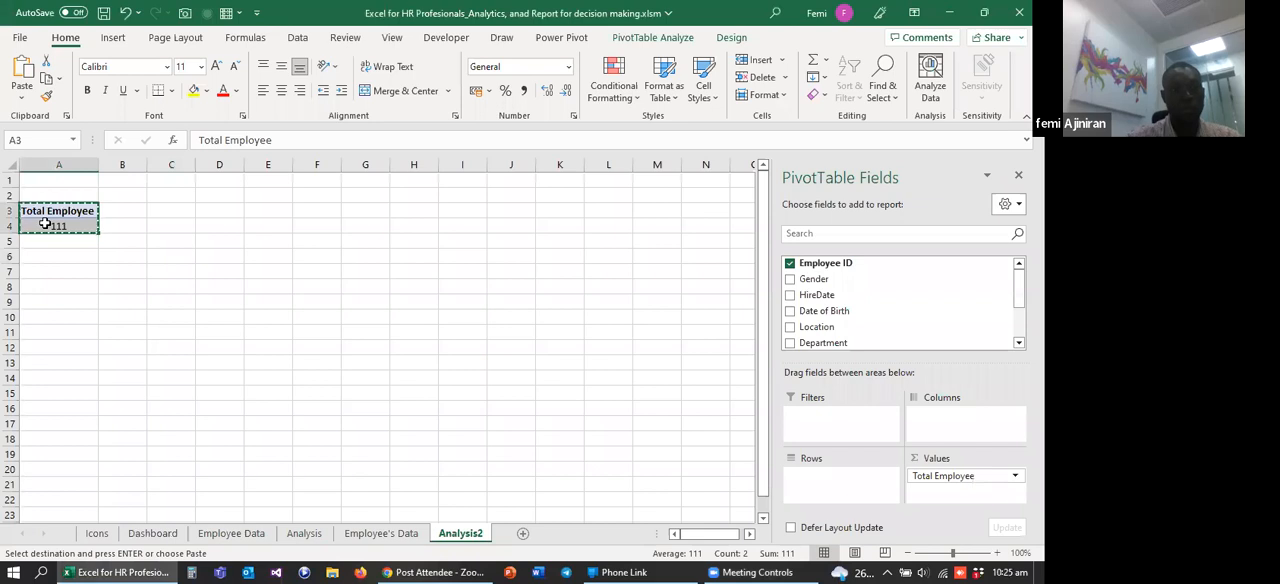
left_click(168, 214)
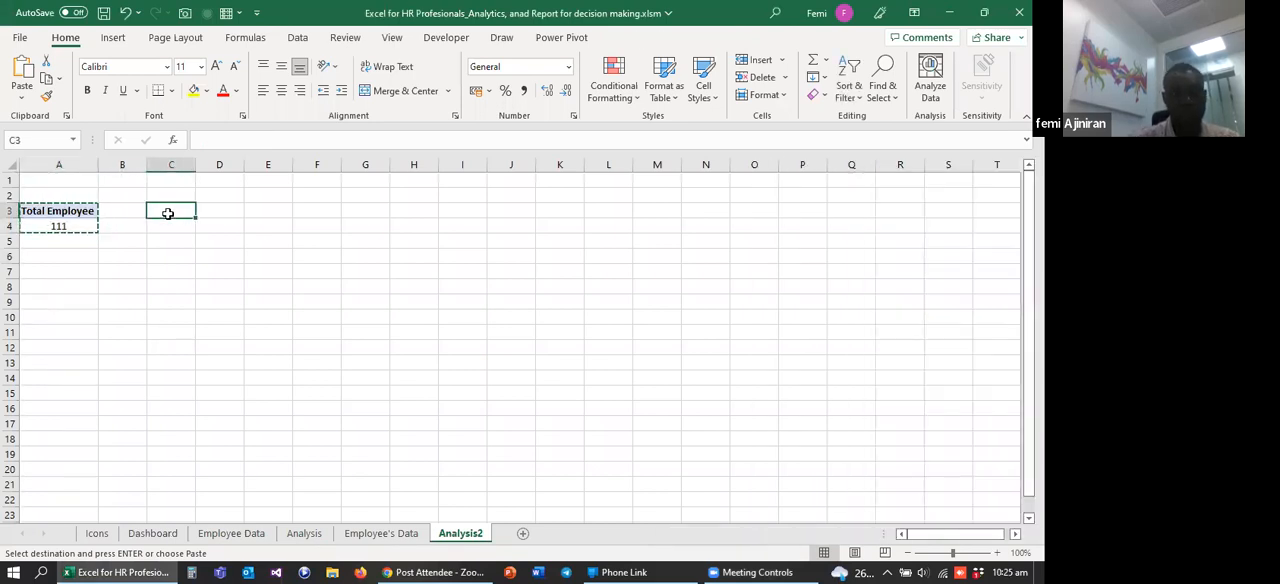
key("ctrl+v")
left_click_drag(212, 163, 253, 169)
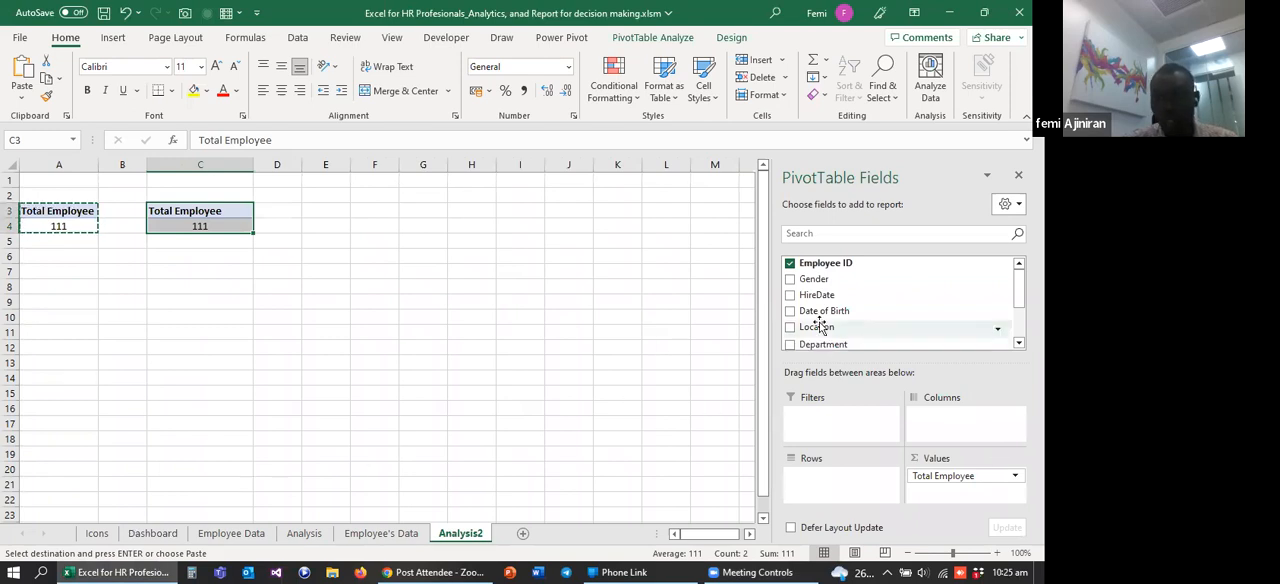
left_click_drag(940, 478, 870, 318)
Step: Add Date of Birth to the copied PivotTable's values and summarize it by Average
scroll(833, 318, "up", 1)
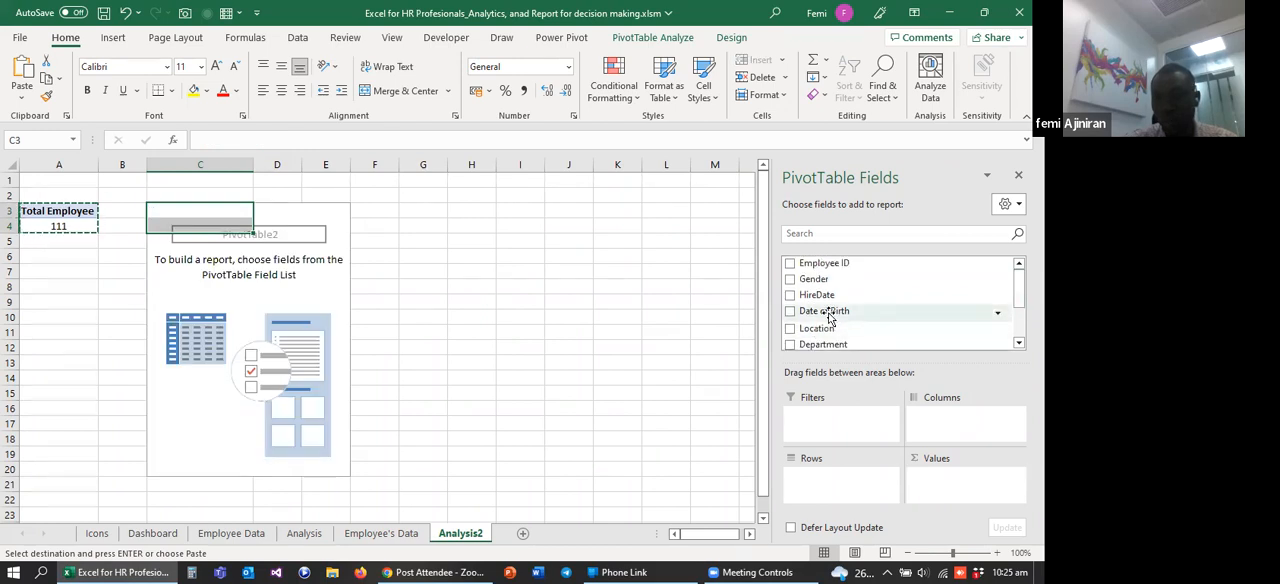
left_click_drag(826, 316, 958, 483)
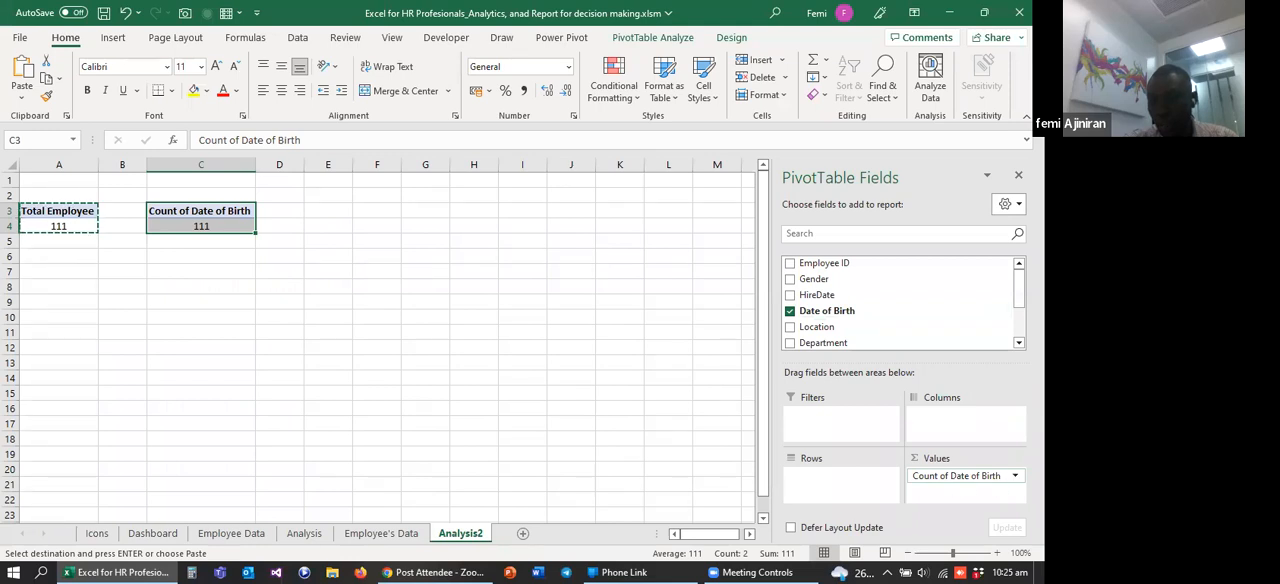
left_click(960, 475)
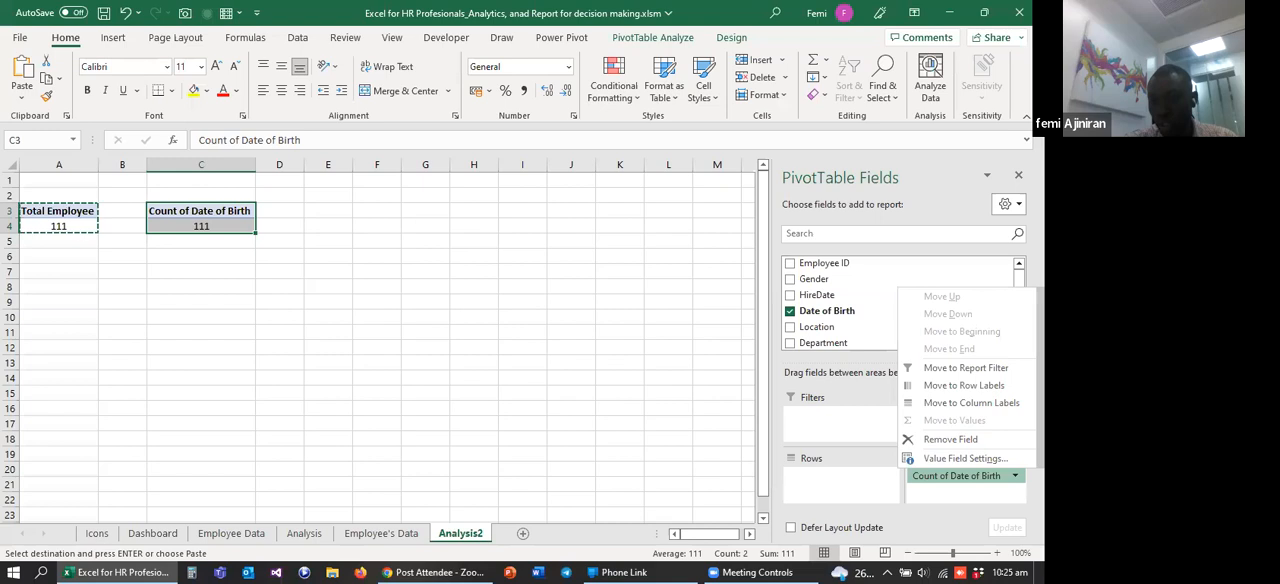
left_click(962, 476)
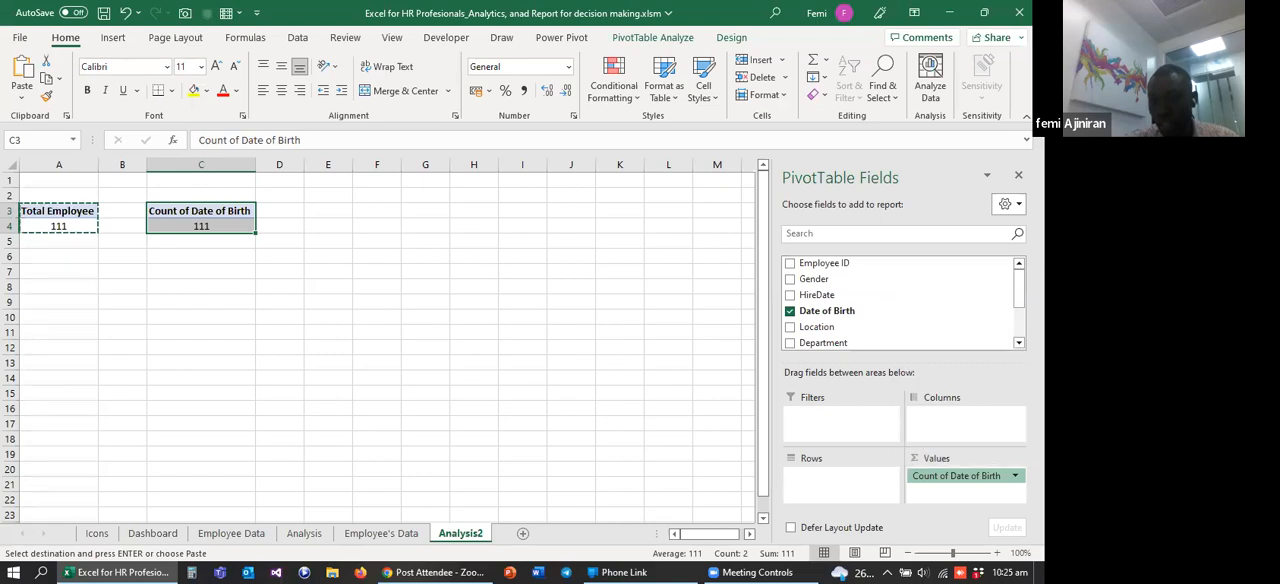
left_click(962, 476)
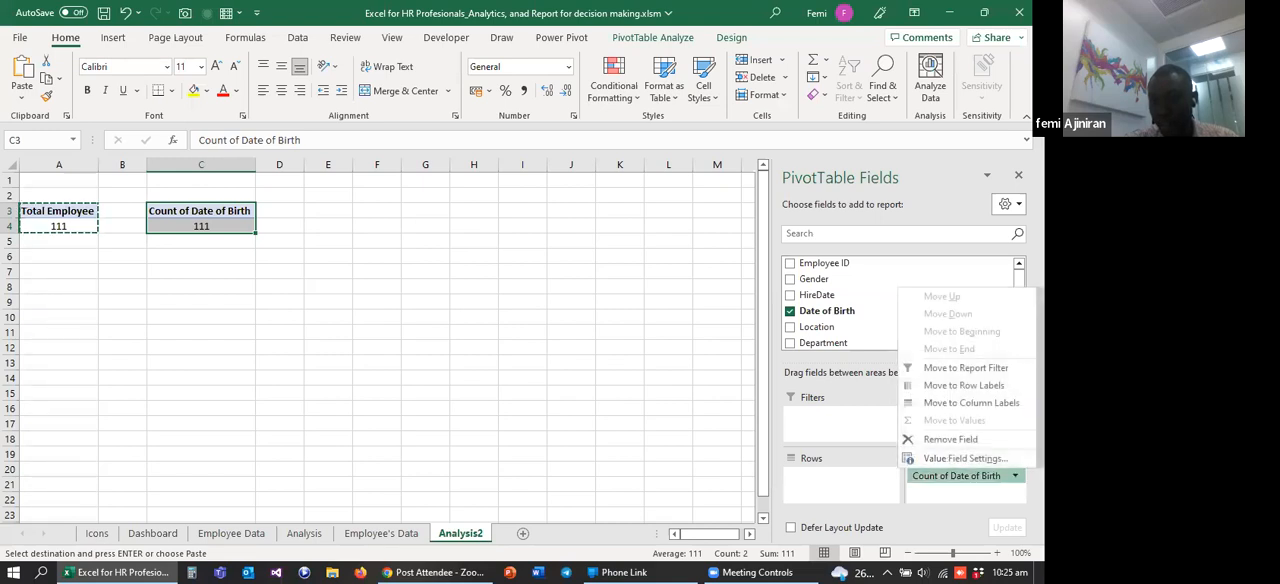
left_click(965, 459)
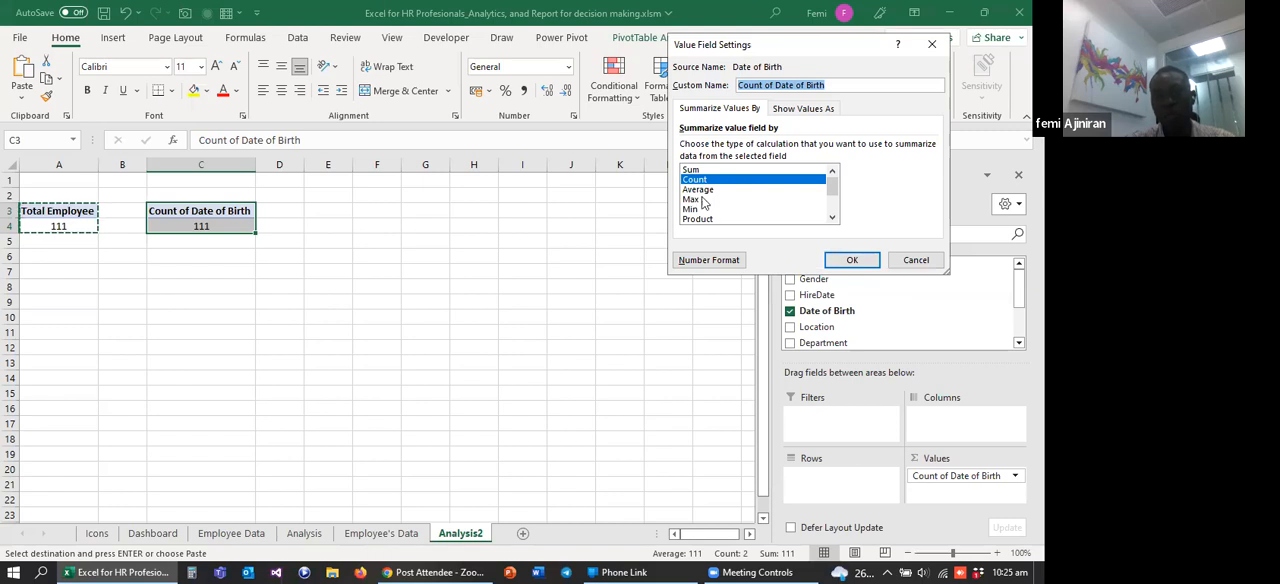
left_click(699, 191)
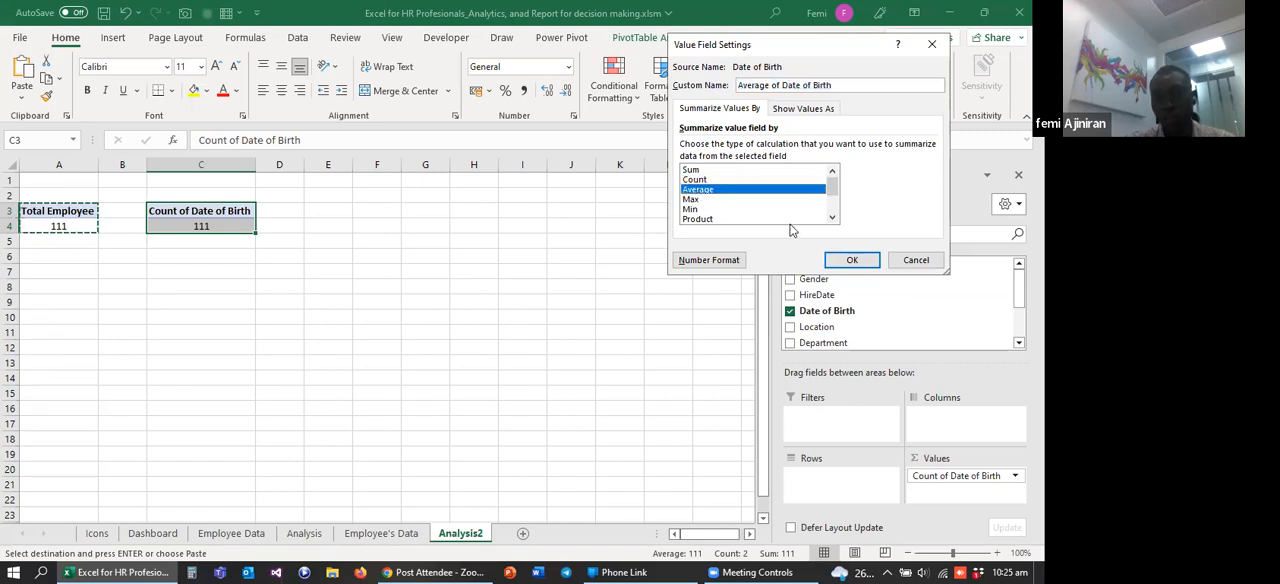
left_click(852, 261)
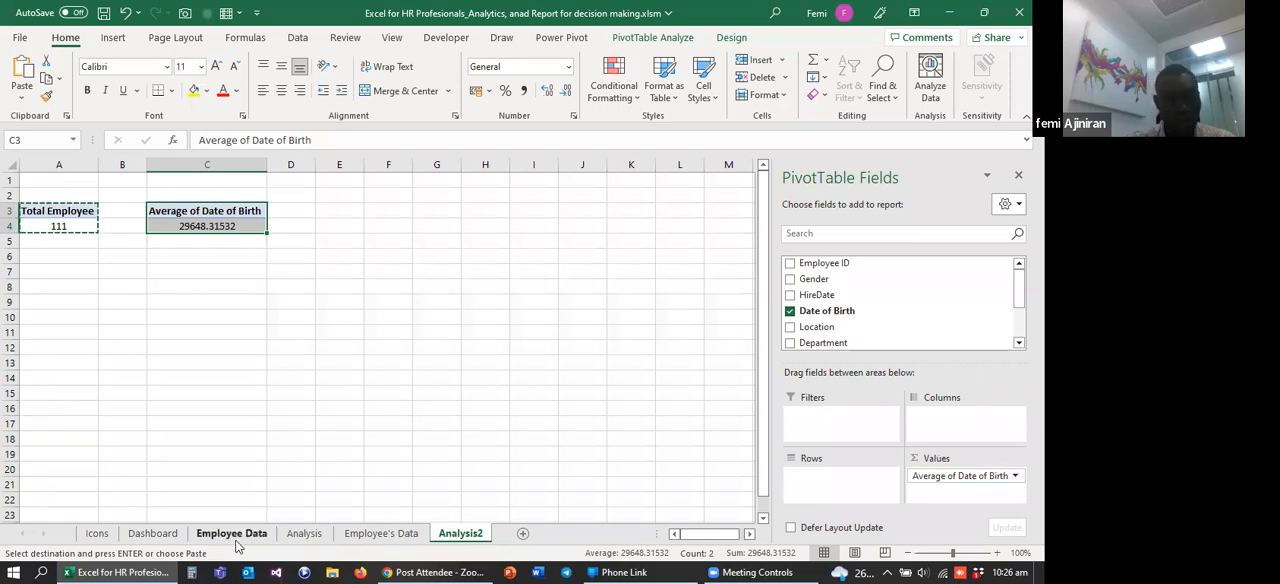
Step: Check the Dashboard figures and the length-of-service PivotTable on the Analysis sheet
left_click(152, 533)
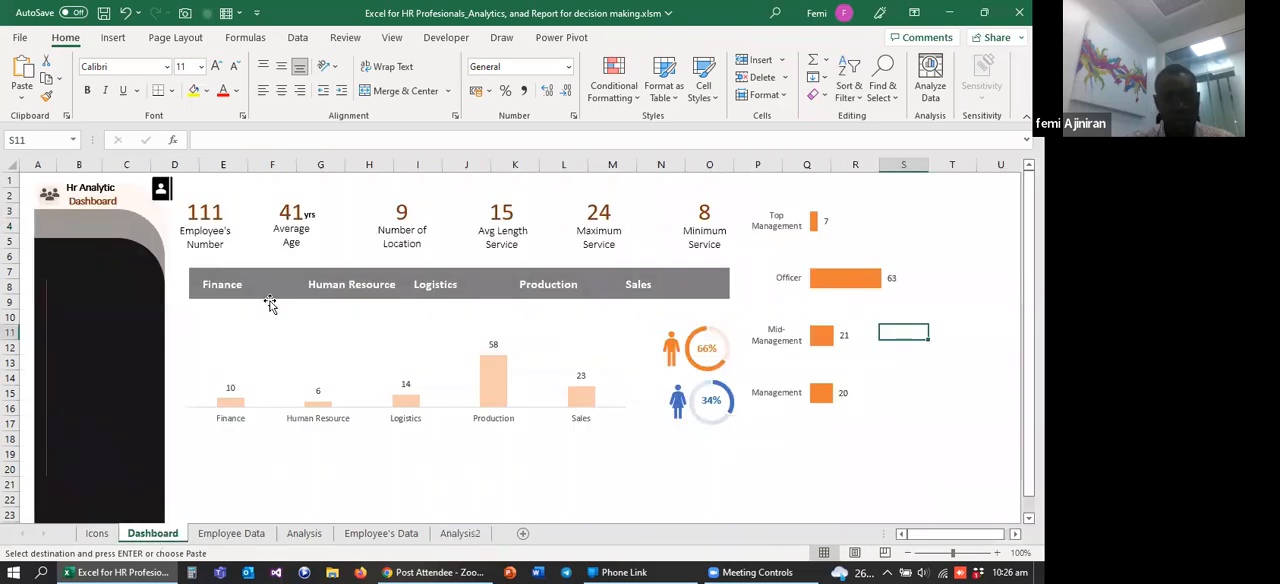
left_click(300, 533)
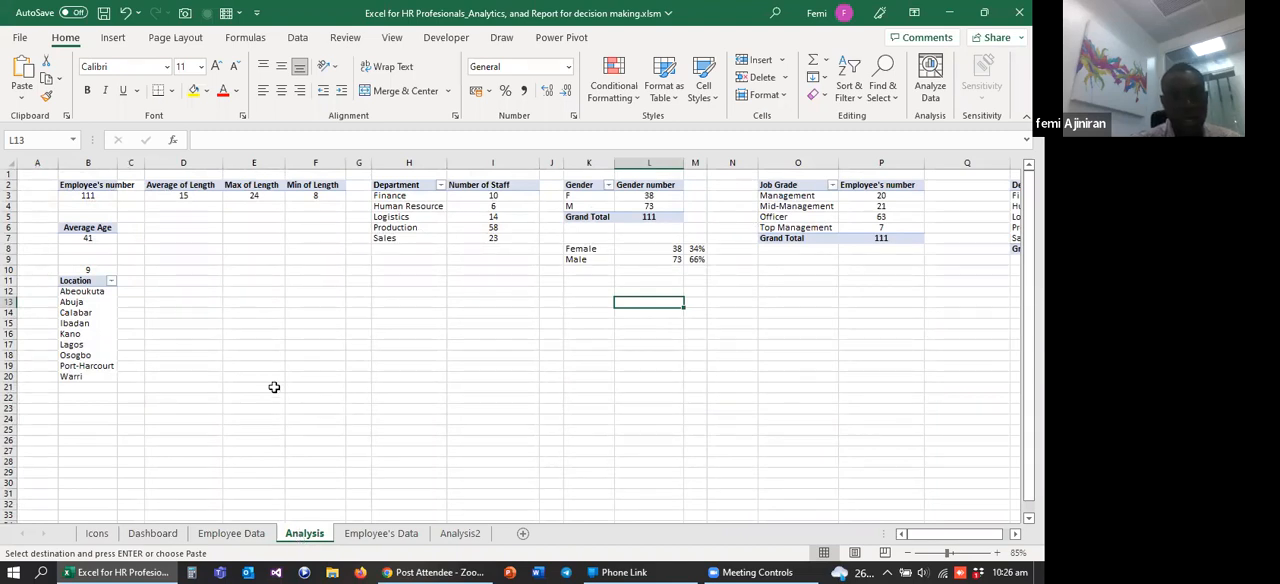
left_click(175, 186)
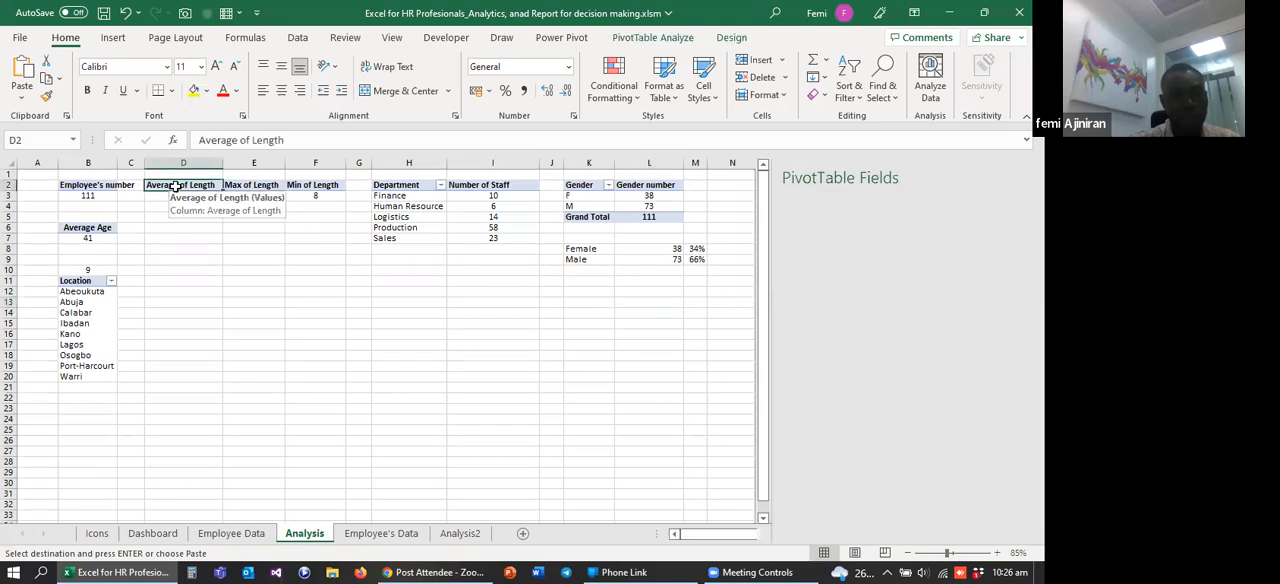
left_click(188, 250)
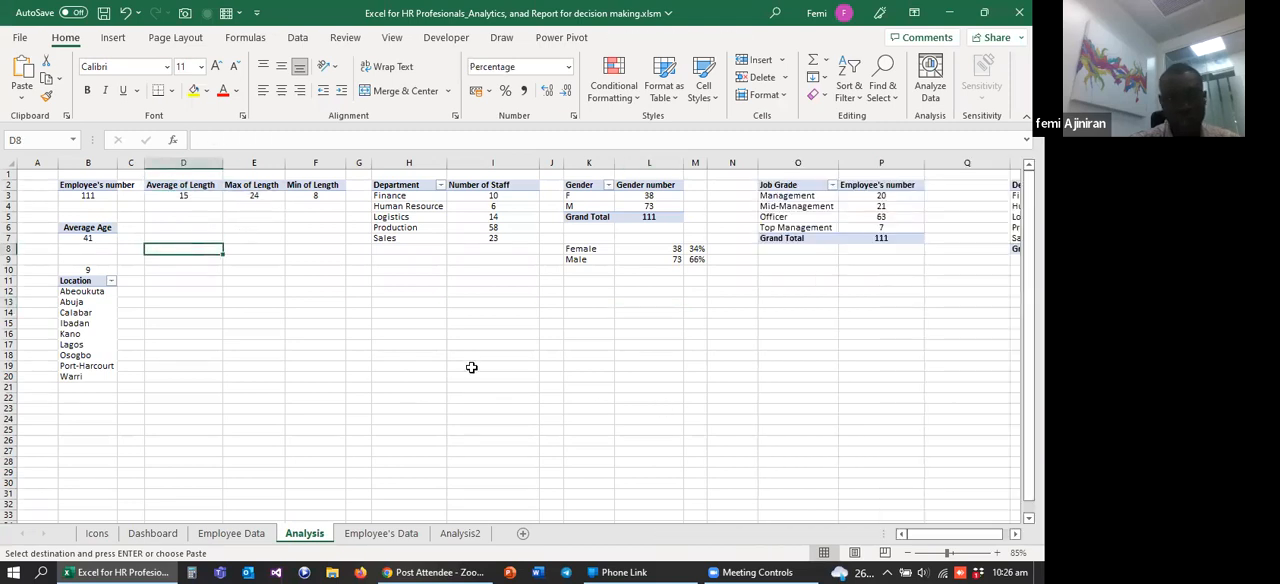
Step: Replace Date of Birth with Length of Service in the values of the Analysis2 PivotTable at C3
left_click(458, 533)
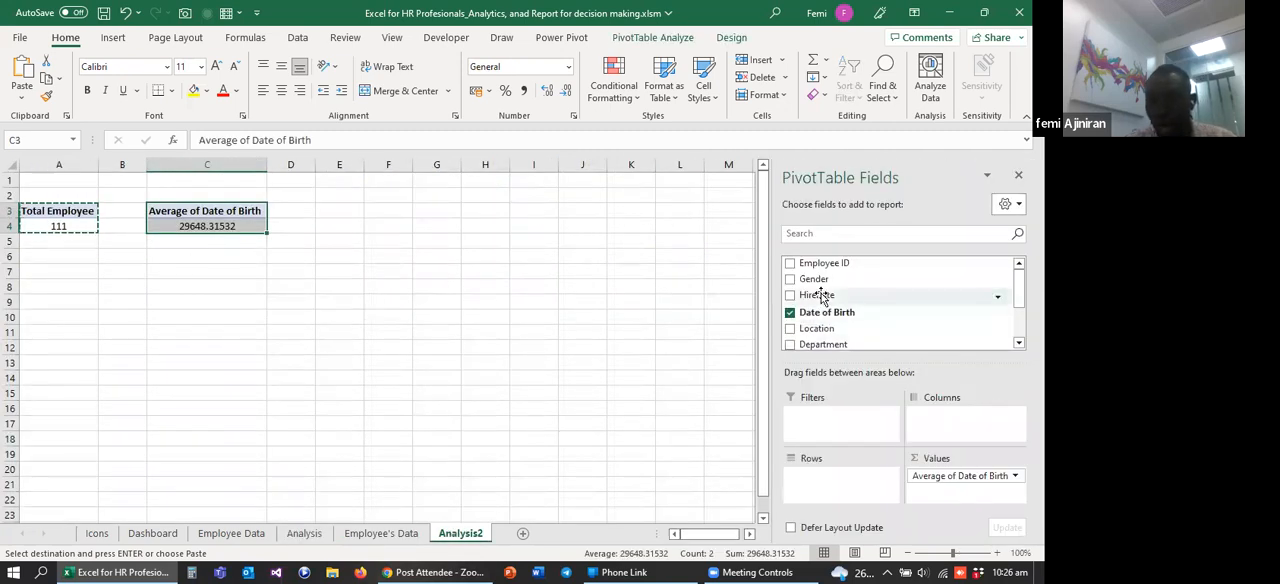
scroll(922, 333, "down", 3)
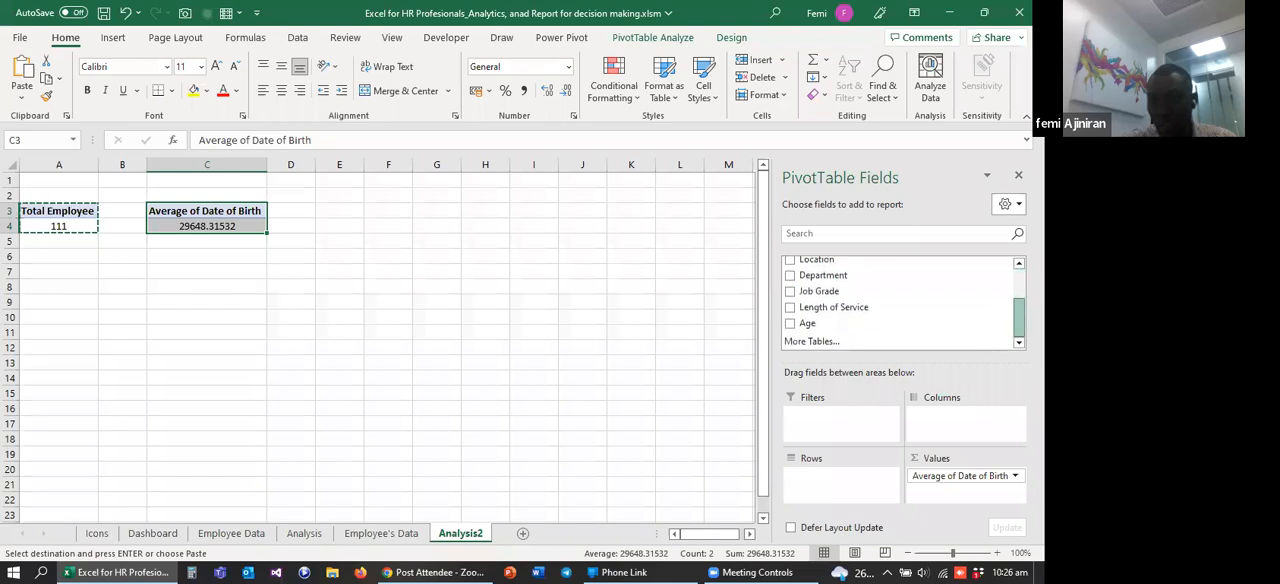
left_click_drag(825, 307, 962, 488)
left_click(950, 482)
left_click(837, 307)
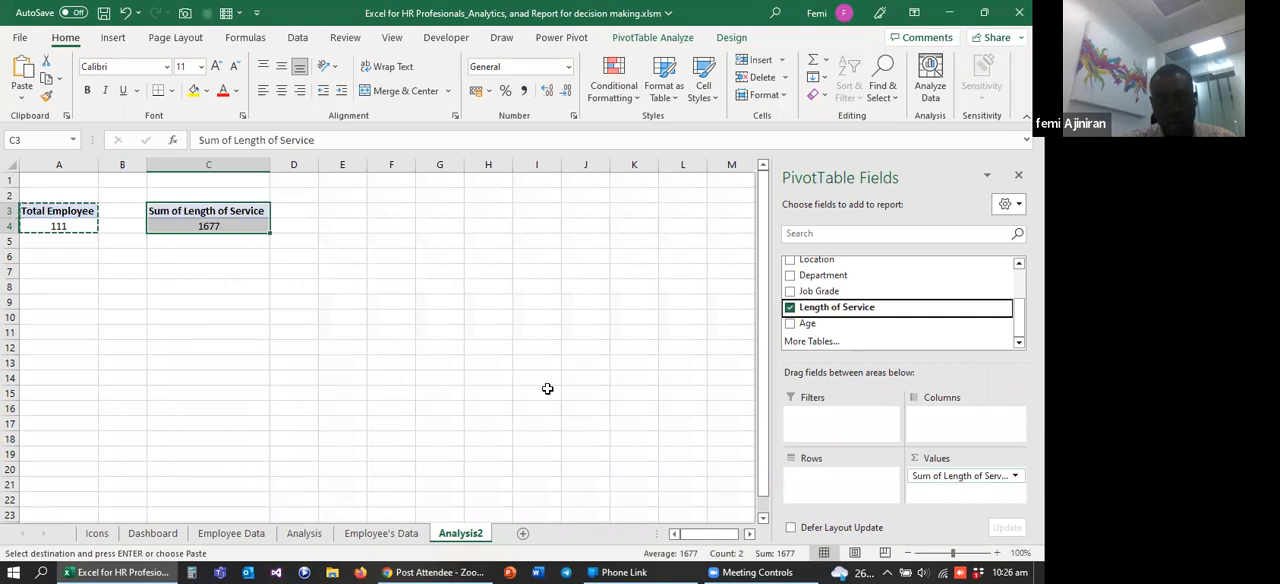
left_click(273, 308)
Step: Rename the value header in C3 to "Length of Service" by removing the "Sum of" prefix
left_click(178, 210)
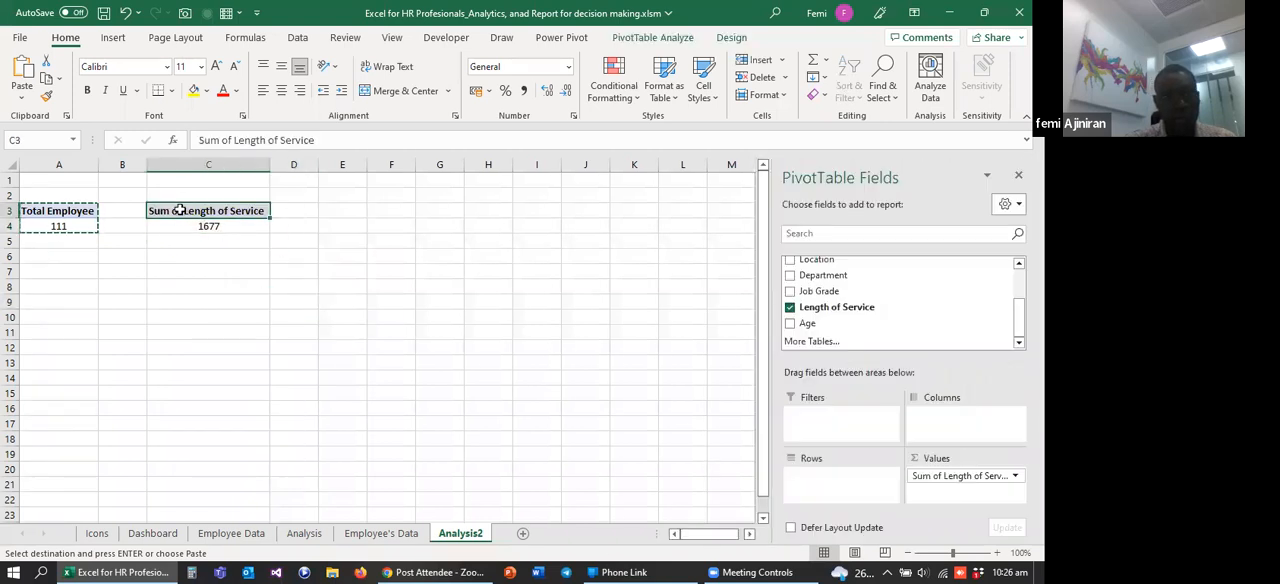
left_click(234, 140)
key("BackSpace")
key("BackSpace")
key("BackSpace")
key("BackSpace")
key("BackSpace")
key("BackSpace")
key("BackSpace")
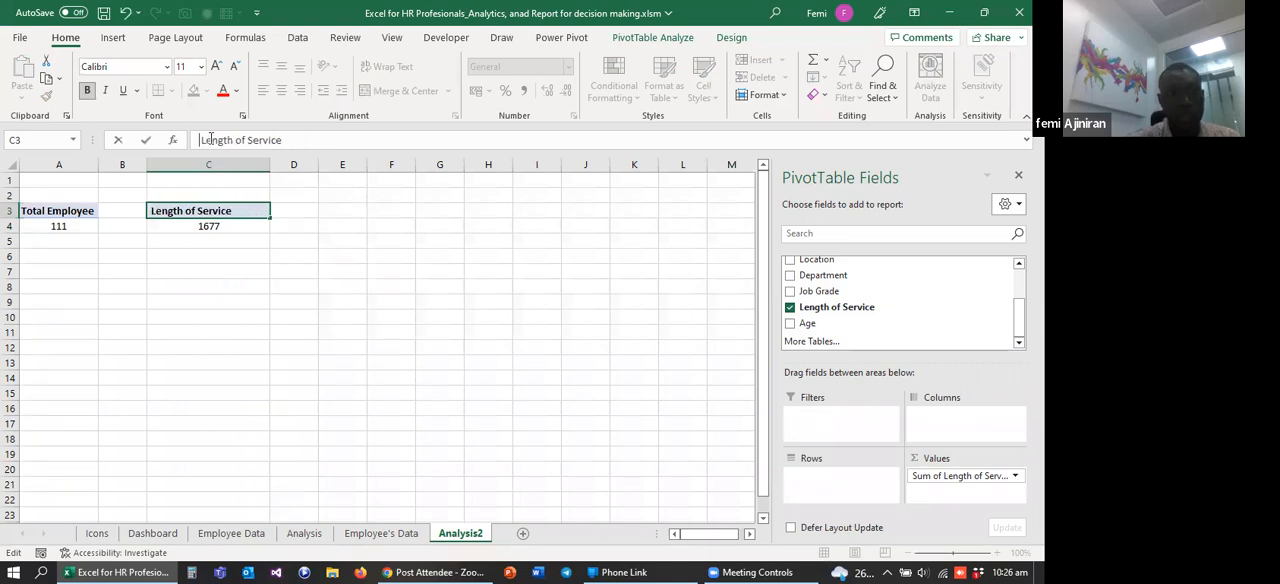
left_click(220, 312)
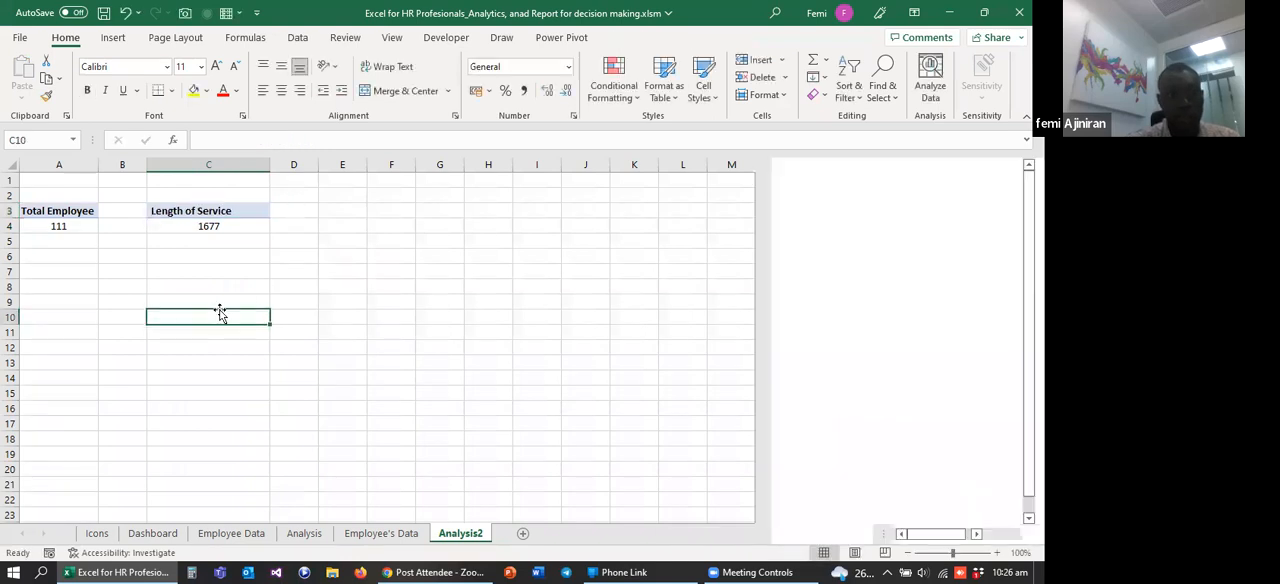
Step: Summarize the Length of Service value field by Average and select the resulting value cell C4
left_click(196, 228)
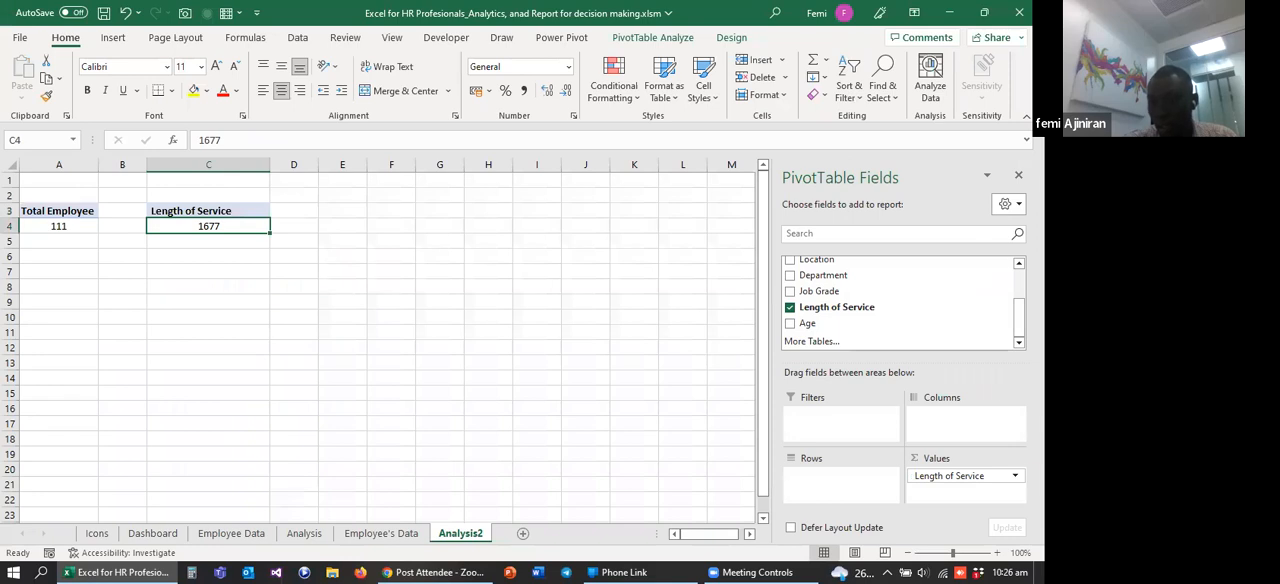
left_click(970, 476)
left_click(965, 458)
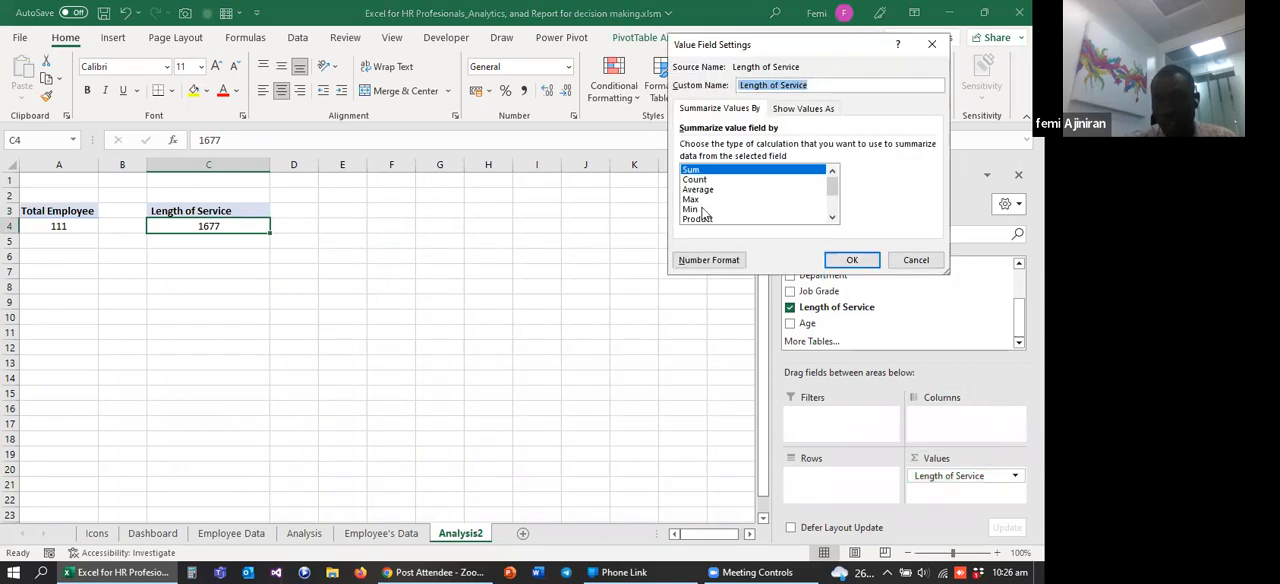
left_click(698, 190)
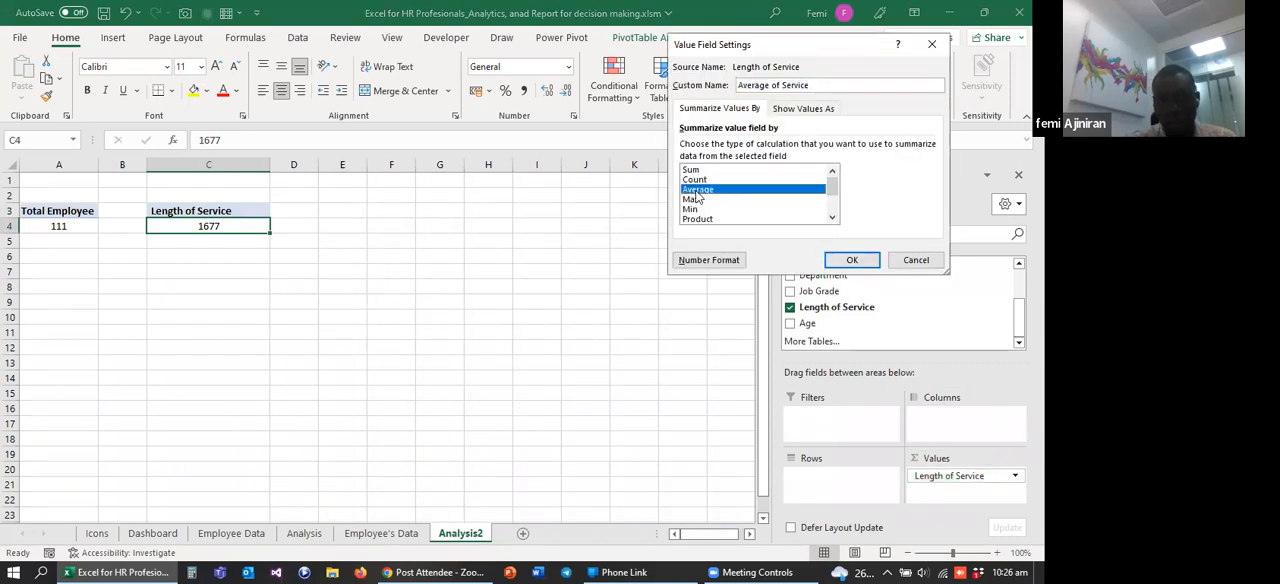
left_click(845, 260)
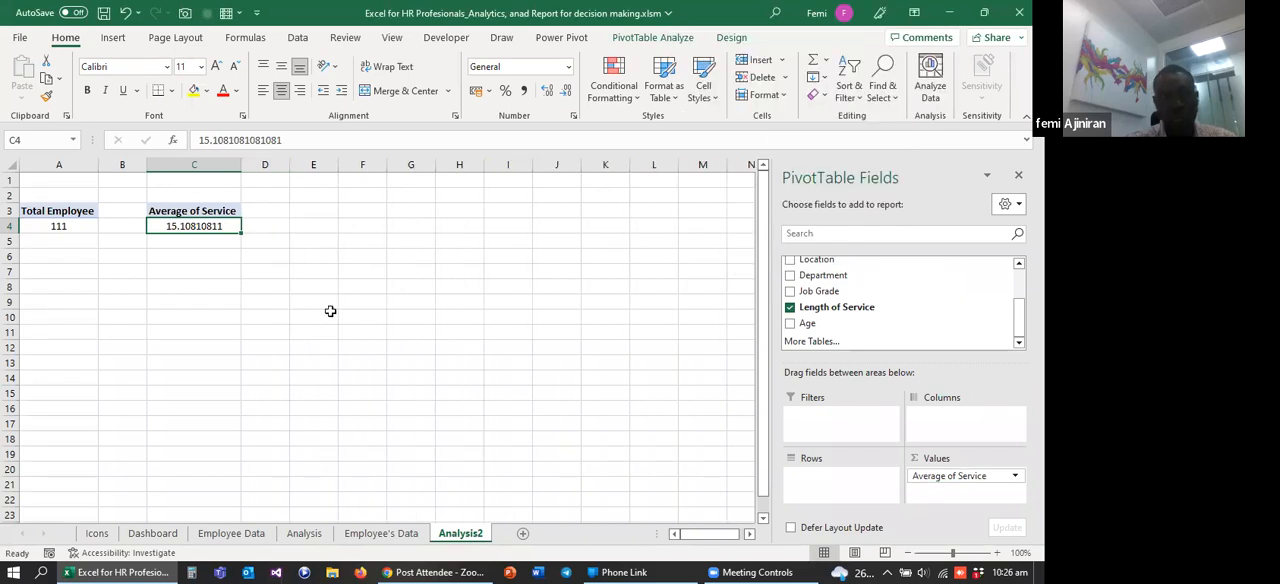
left_click(152, 258)
left_click(185, 225)
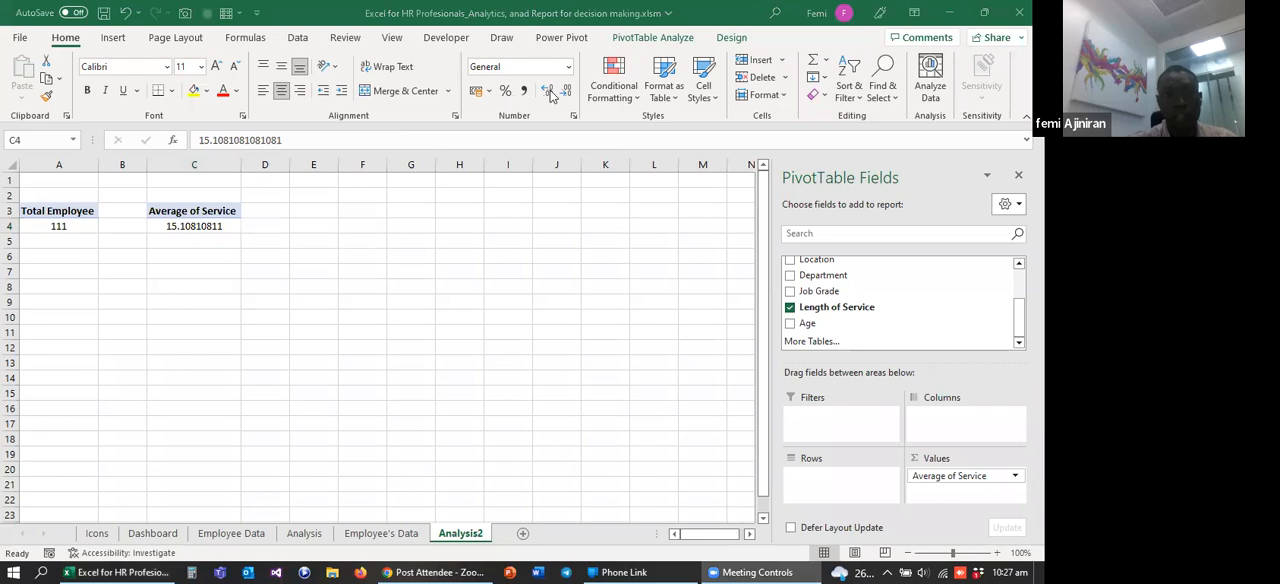
double_click(188, 226)
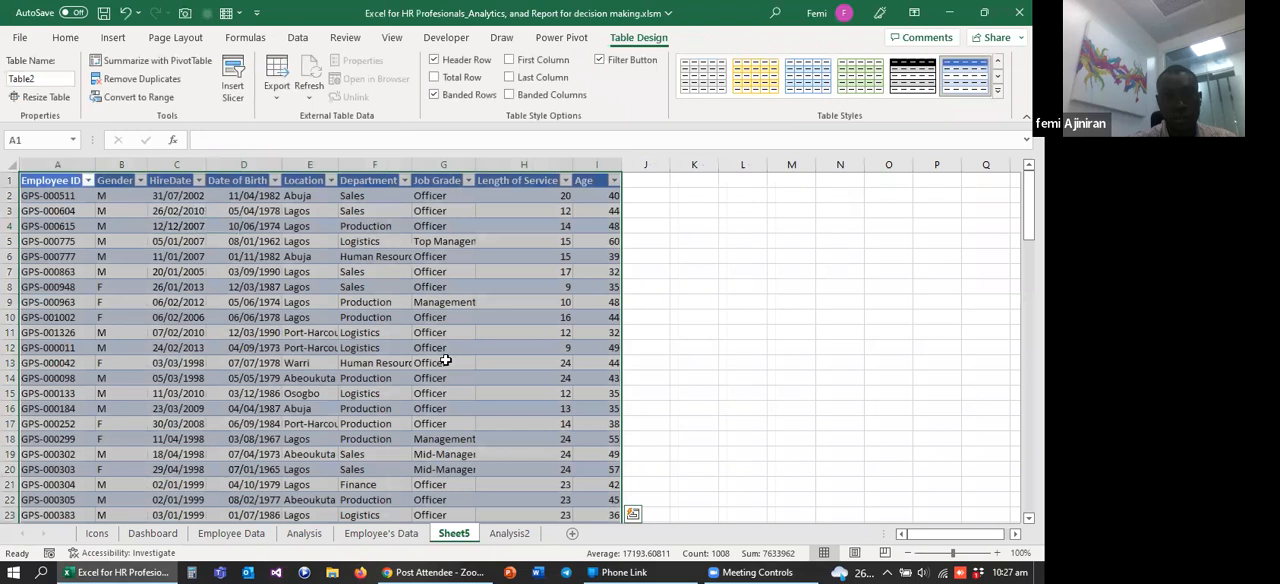
right_click(455, 536)
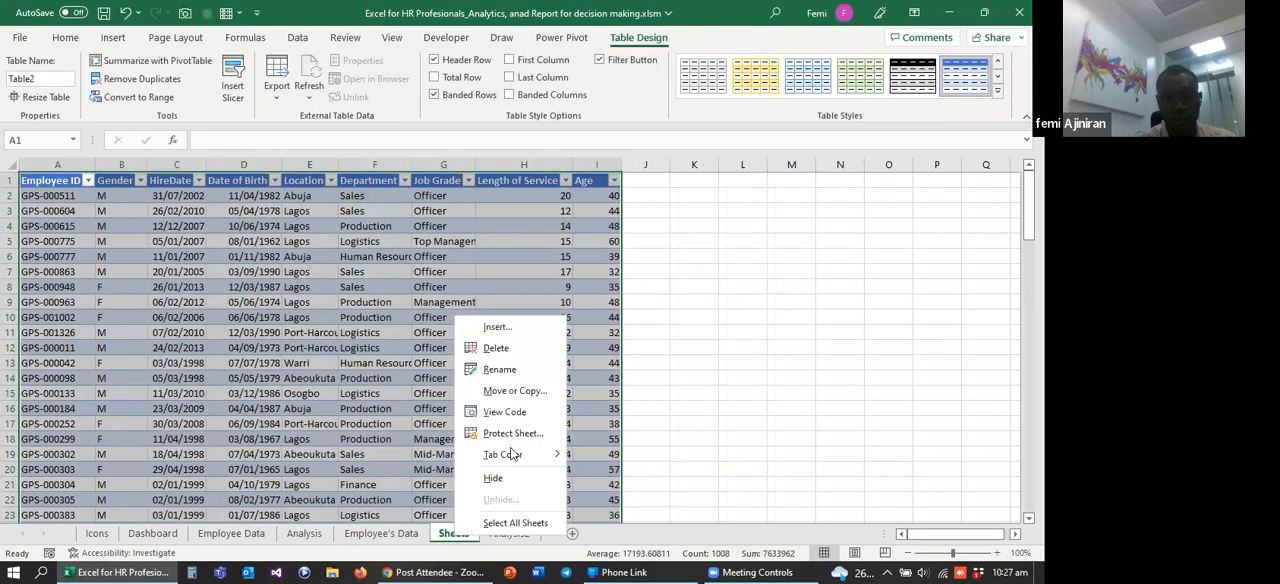
left_click(496, 348)
left_click(499, 336)
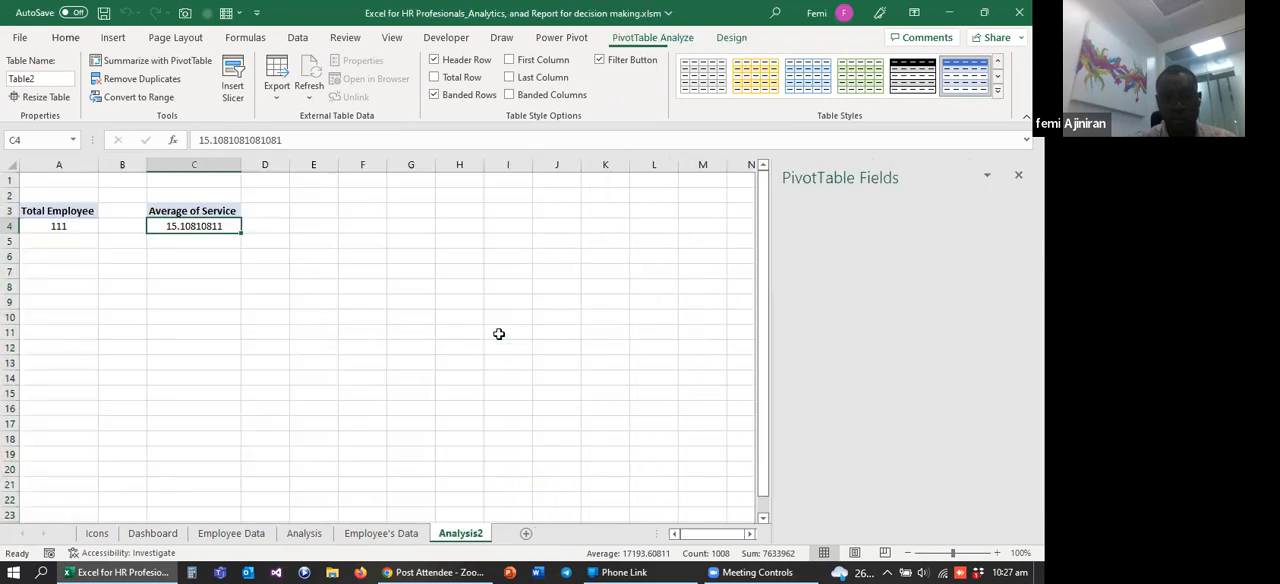
Step: Reduce the average service value in C4 to zero decimal places
left_click(566, 91)
left_click(566, 91)
left_click(566, 91)
left_click(566, 91)
left_click(566, 91)
left_click(566, 91)
left_click(566, 91)
left_click(566, 91)
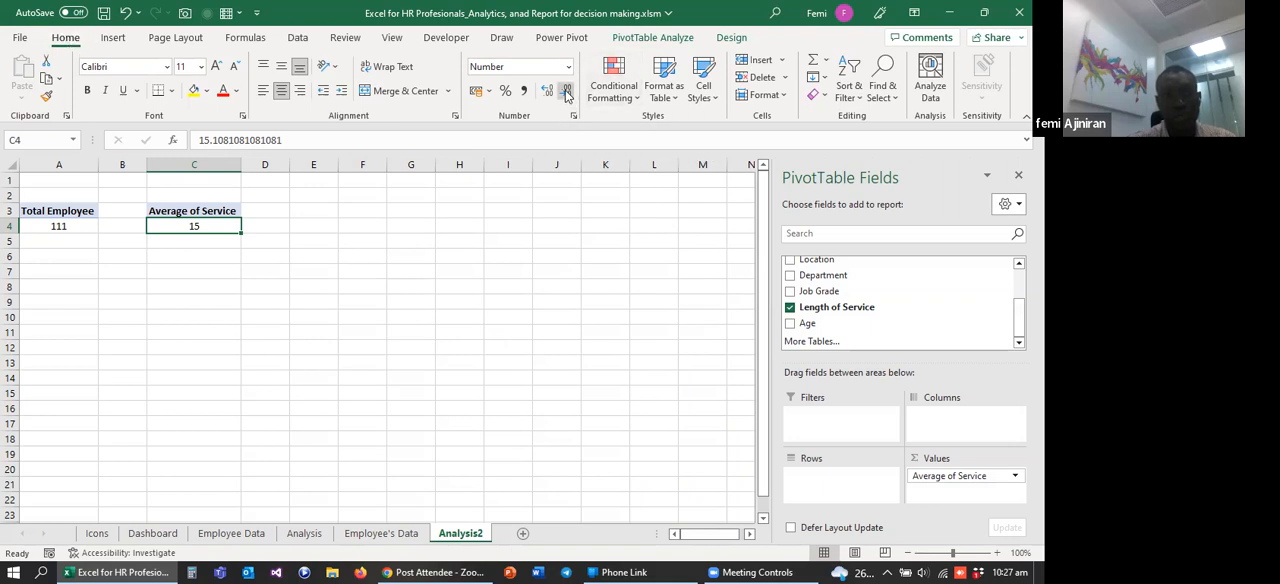
left_click(161, 271)
left_click(188, 228)
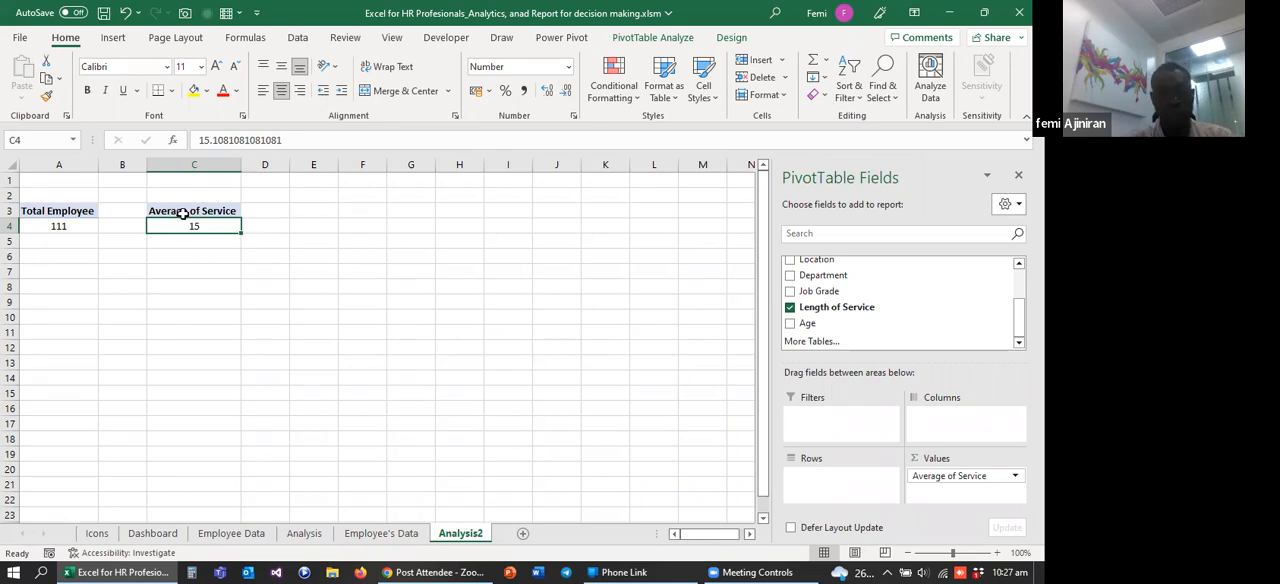
Step: Check the headline service metrics on the Dashboard sheet and return to the Analysis2 sheet
left_click(229, 537)
left_click(160, 537)
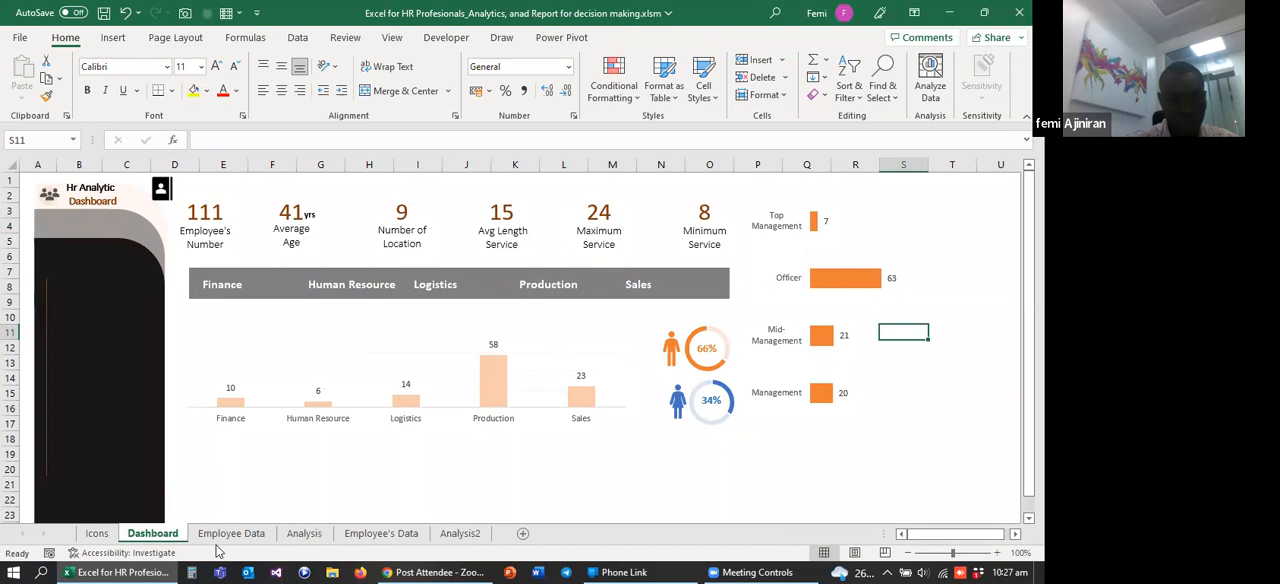
left_click(461, 534)
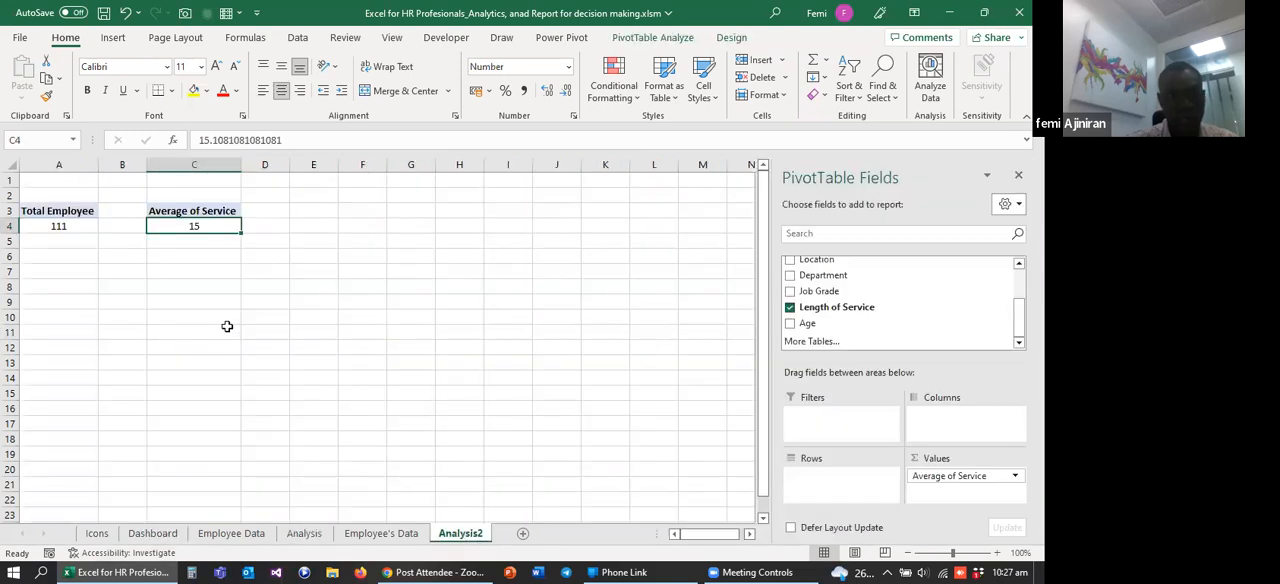
Step: Add the Length of Service field two more times to the values of the PivotTable at C3
left_click(257, 209)
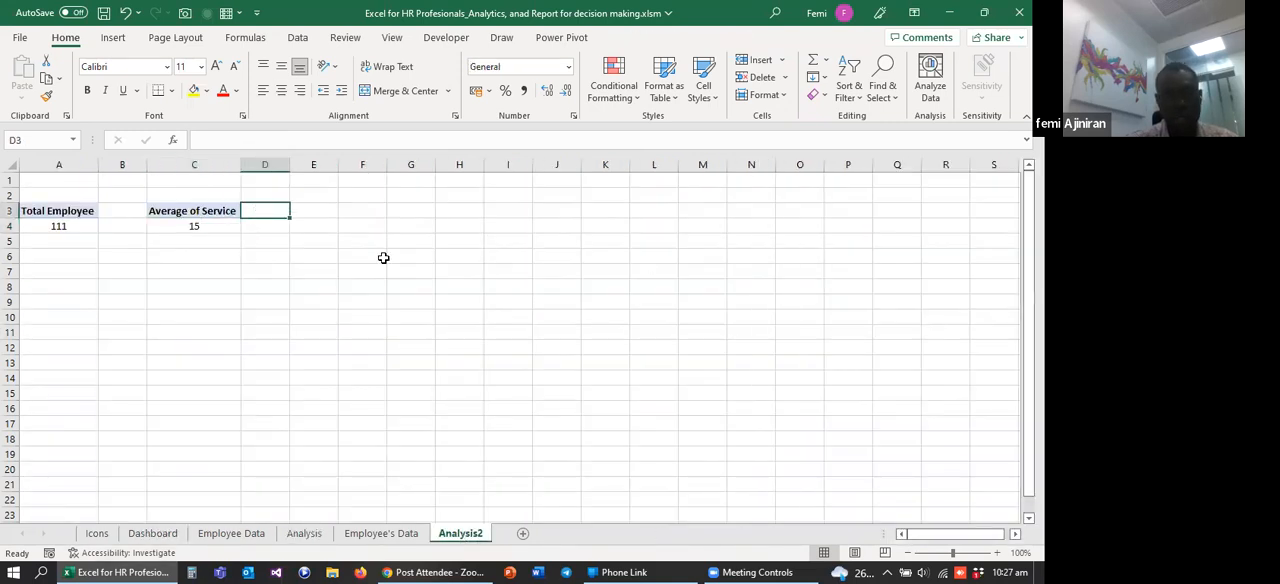
left_click(199, 211)
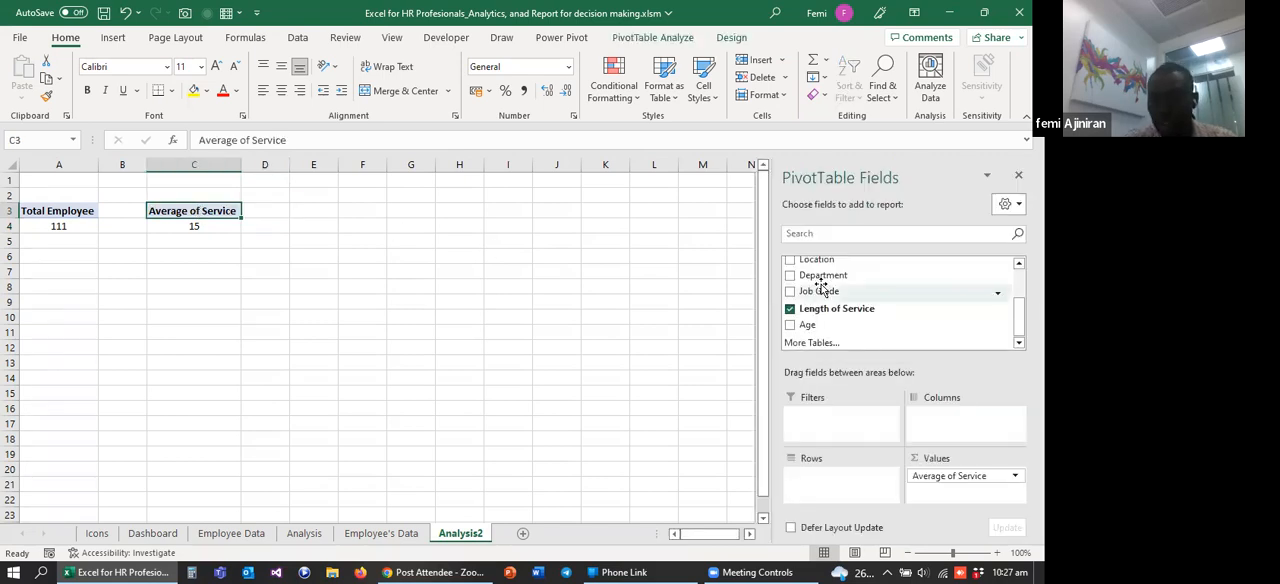
left_click_drag(1019, 318, 1019, 320)
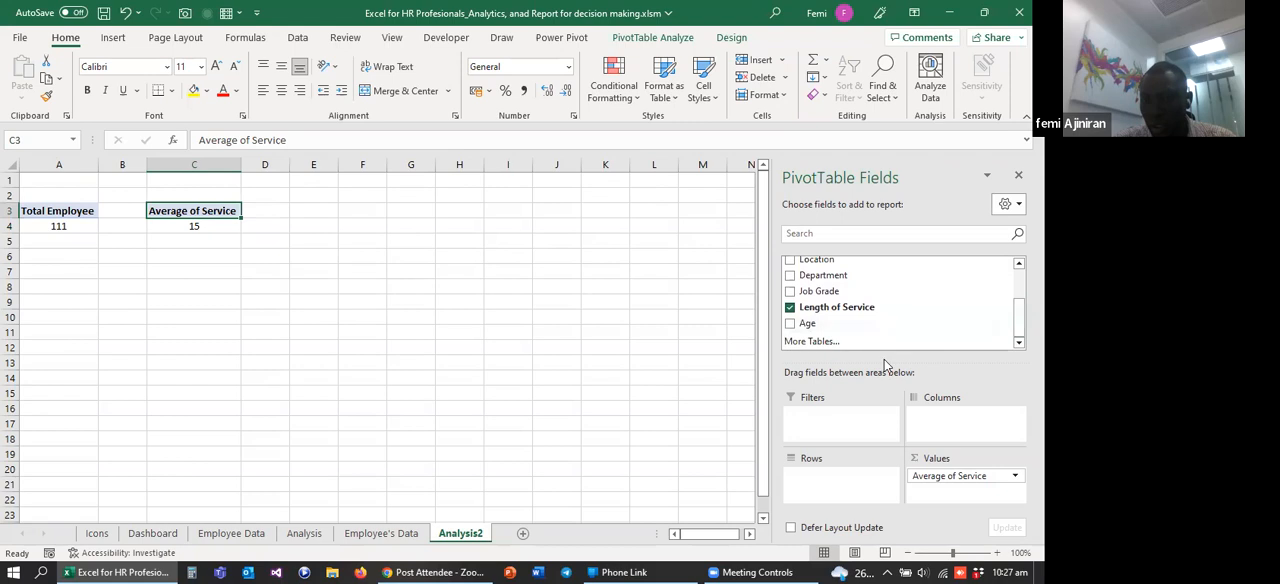
left_click_drag(818, 316, 957, 498)
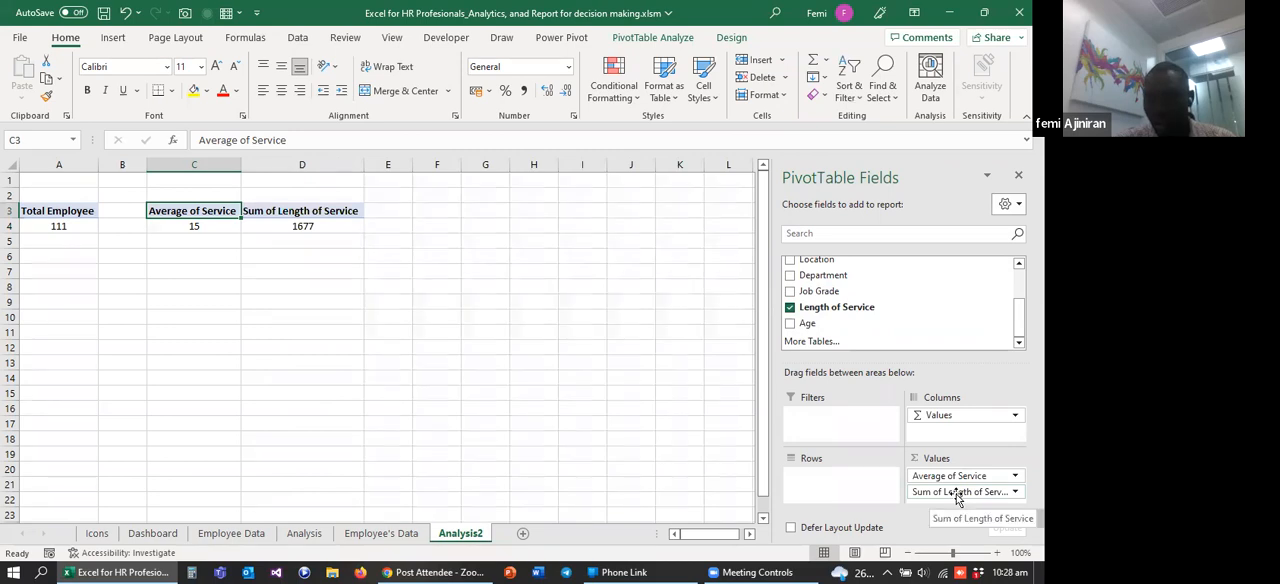
left_click_drag(832, 313, 965, 503)
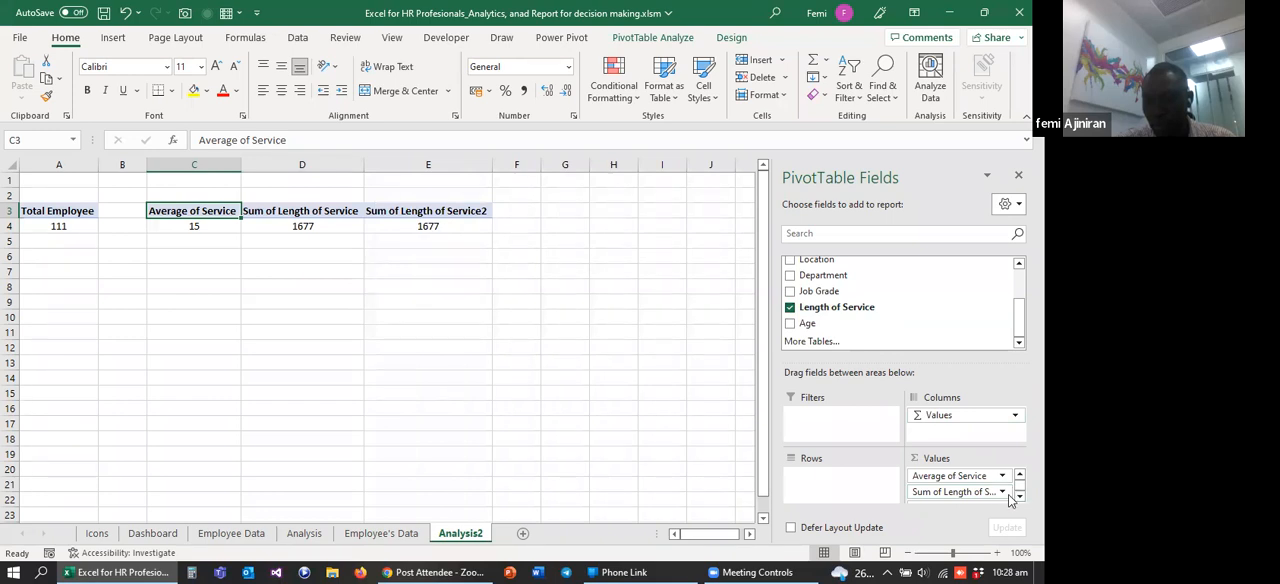
Step: Summarize the first added Length of Service value field, in column D, by Max
left_click(1002, 491)
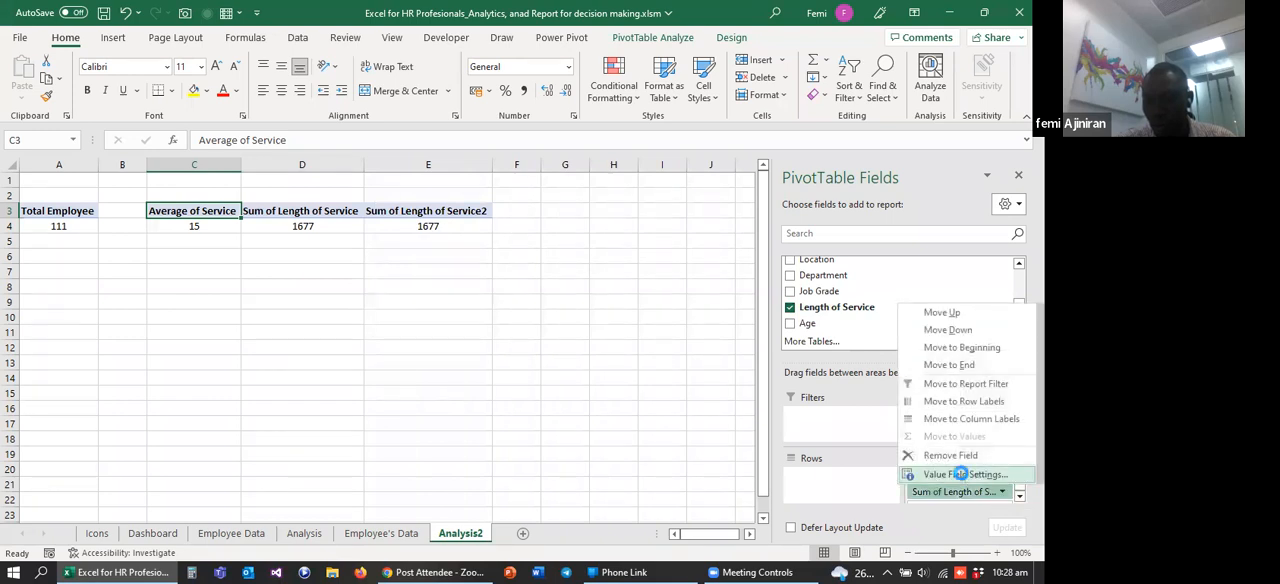
left_click(960, 474)
left_click(690, 200)
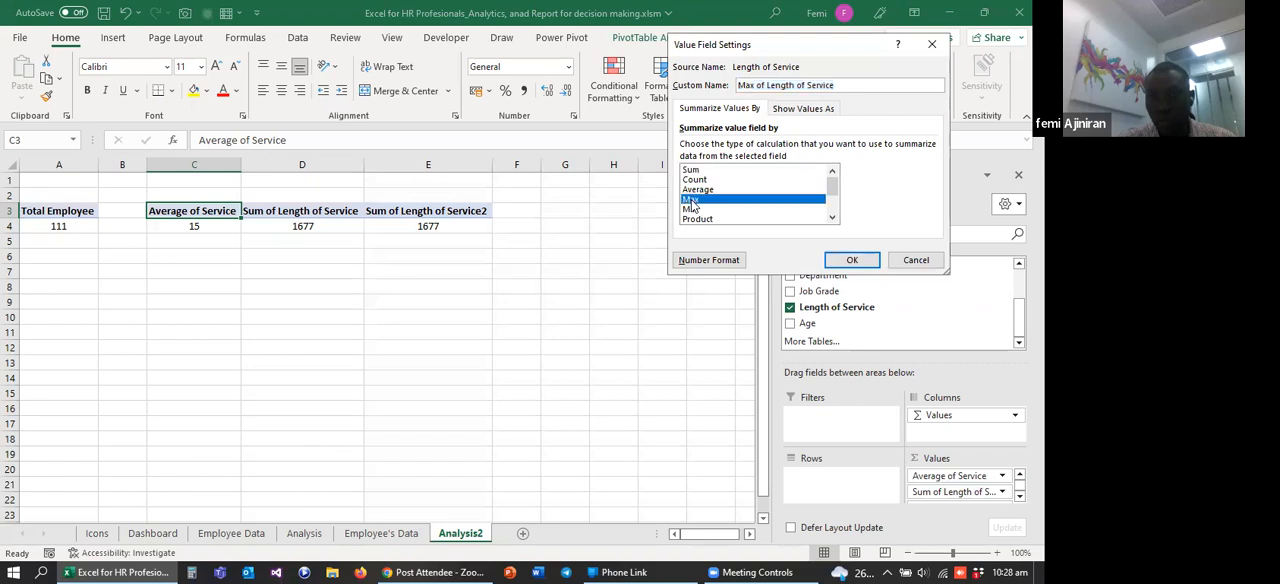
left_click(843, 259)
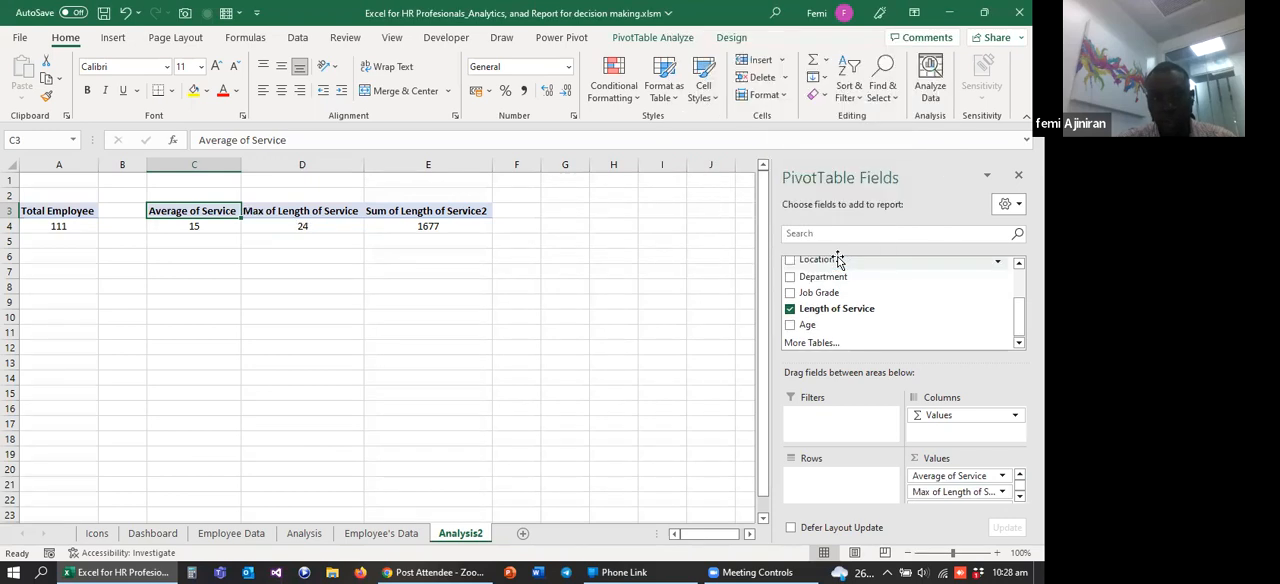
Step: Summarize the second added Length of Service value field, in column E, by Min
left_click(1020, 496)
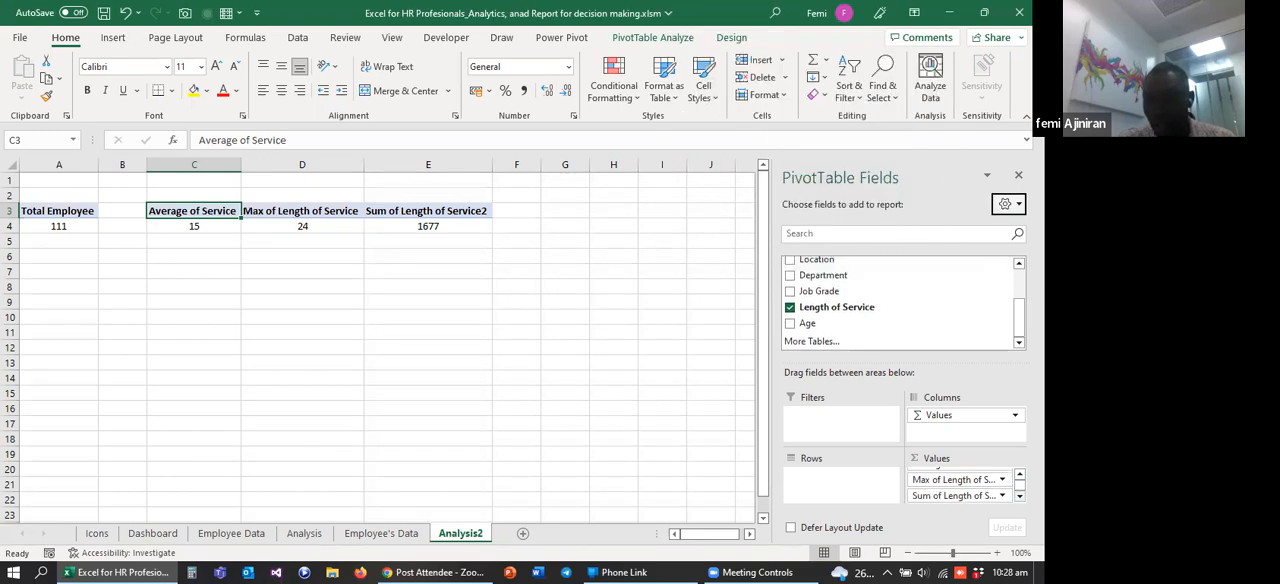
left_click(1002, 496)
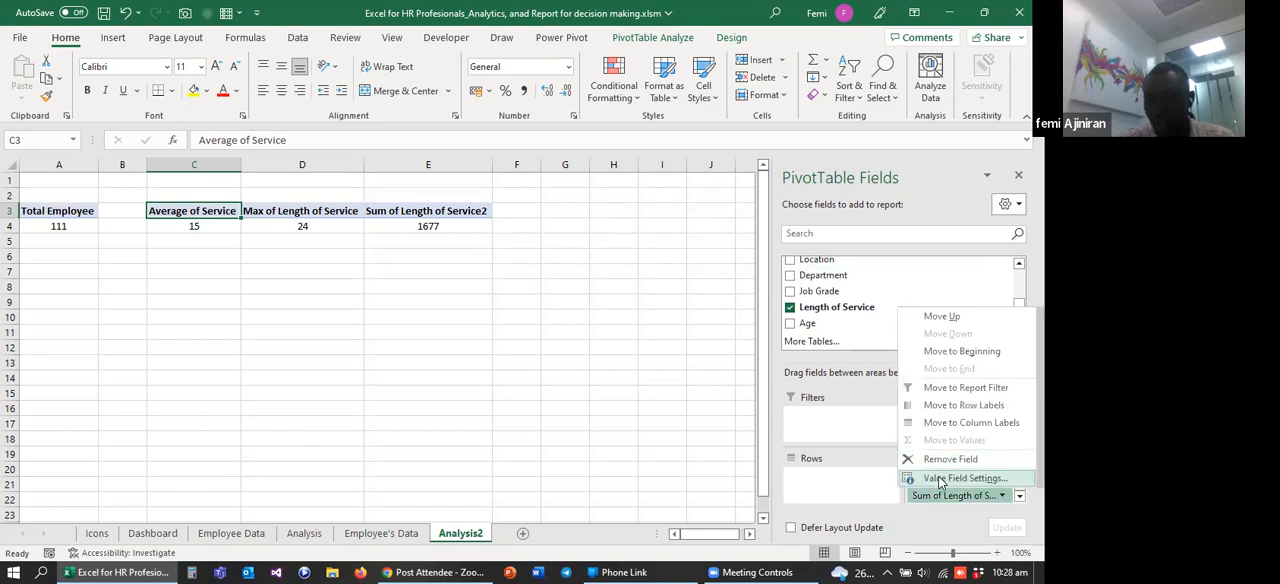
left_click(940, 479)
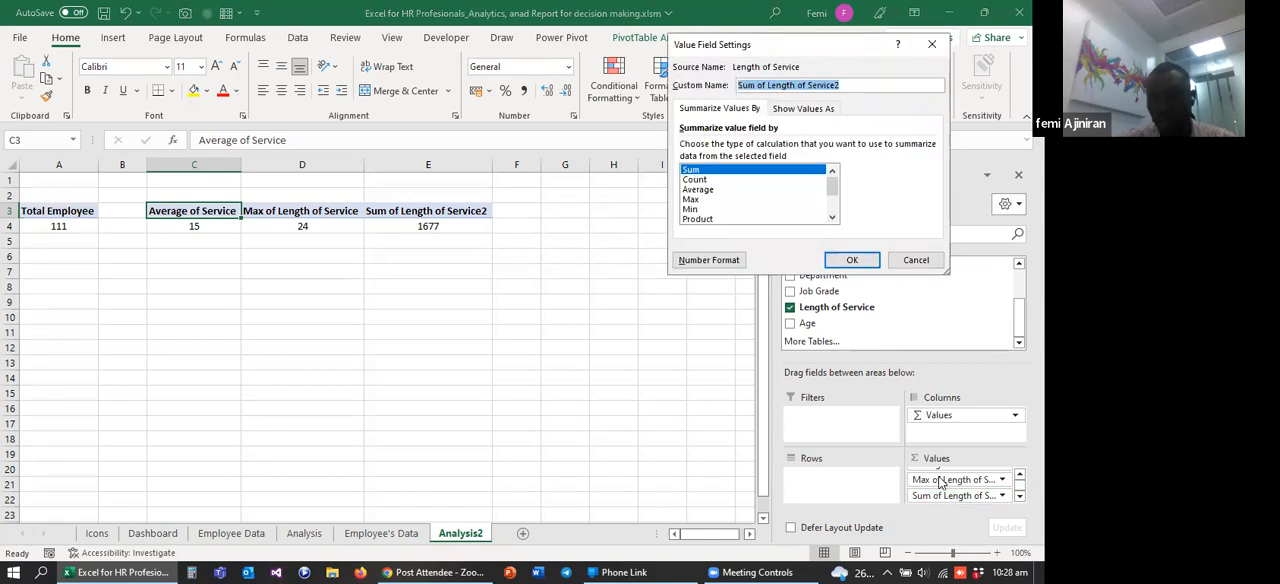
left_click(696, 210)
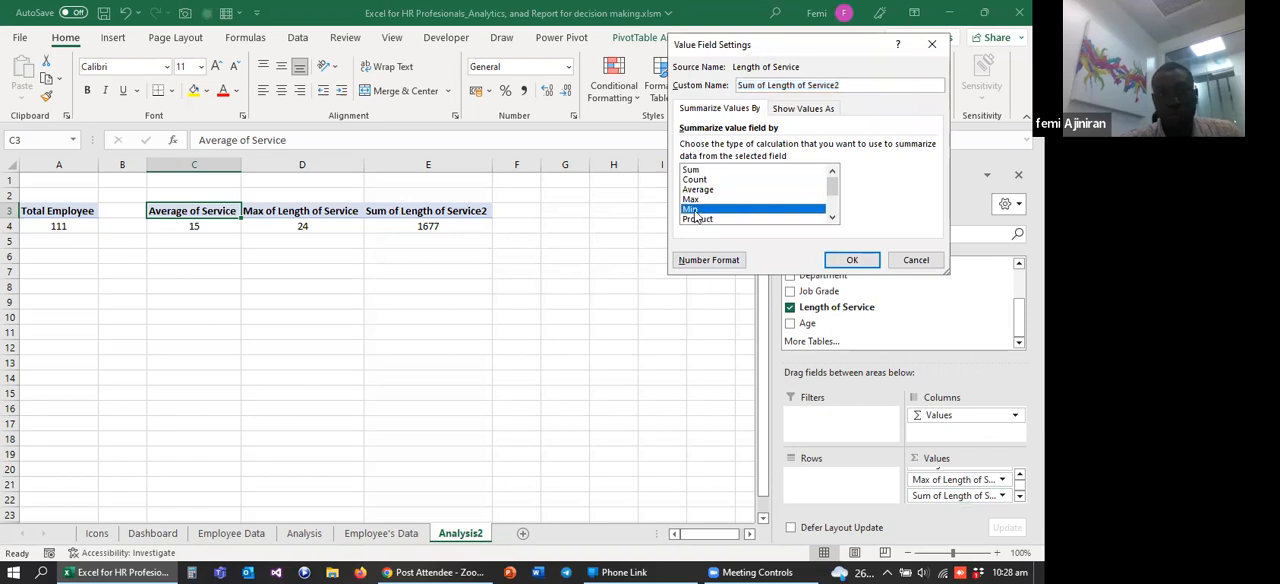
left_click(851, 262)
left_click(476, 343)
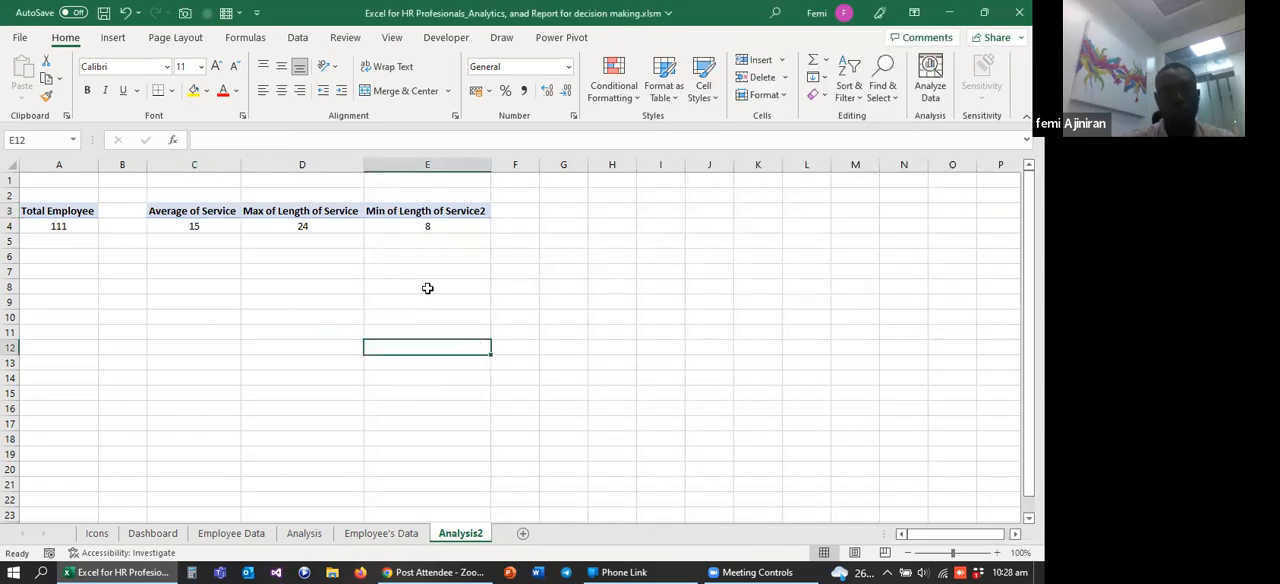
Step: Rename the value header in E3 to "Min of Length of Service" by removing the trailing 2
left_click(284, 213)
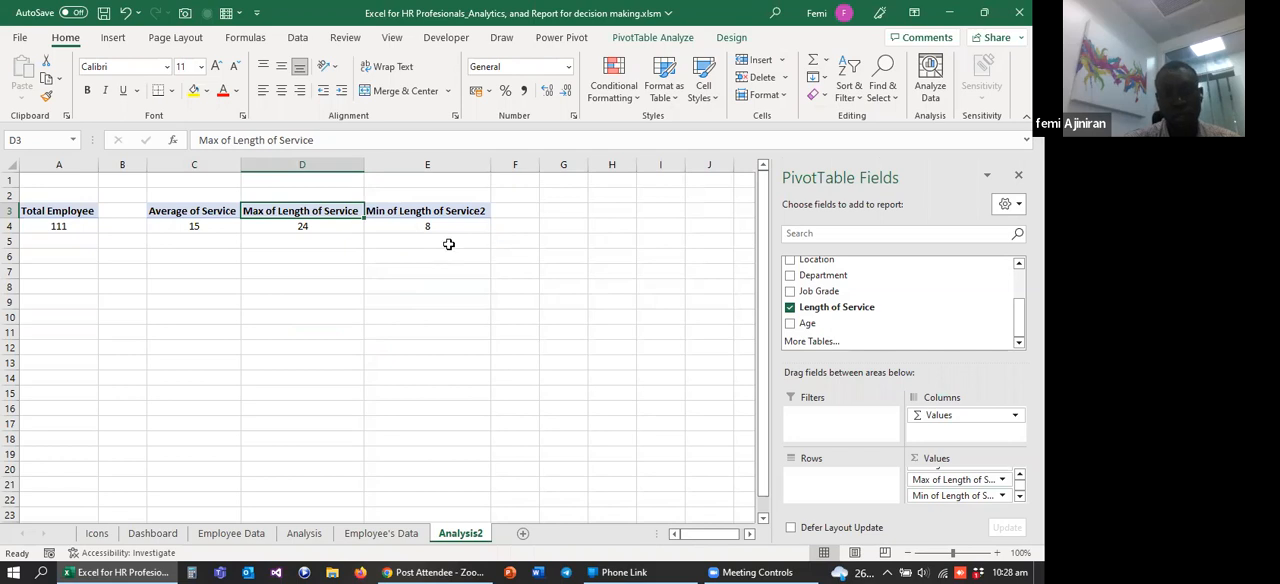
left_click(395, 211)
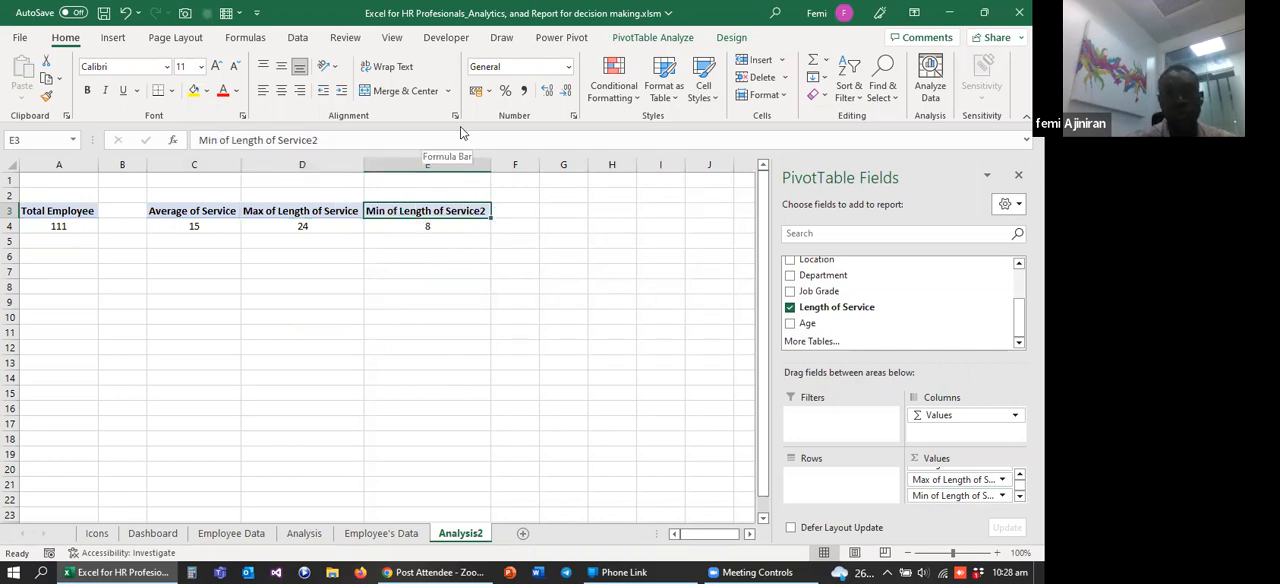
left_click(319, 141)
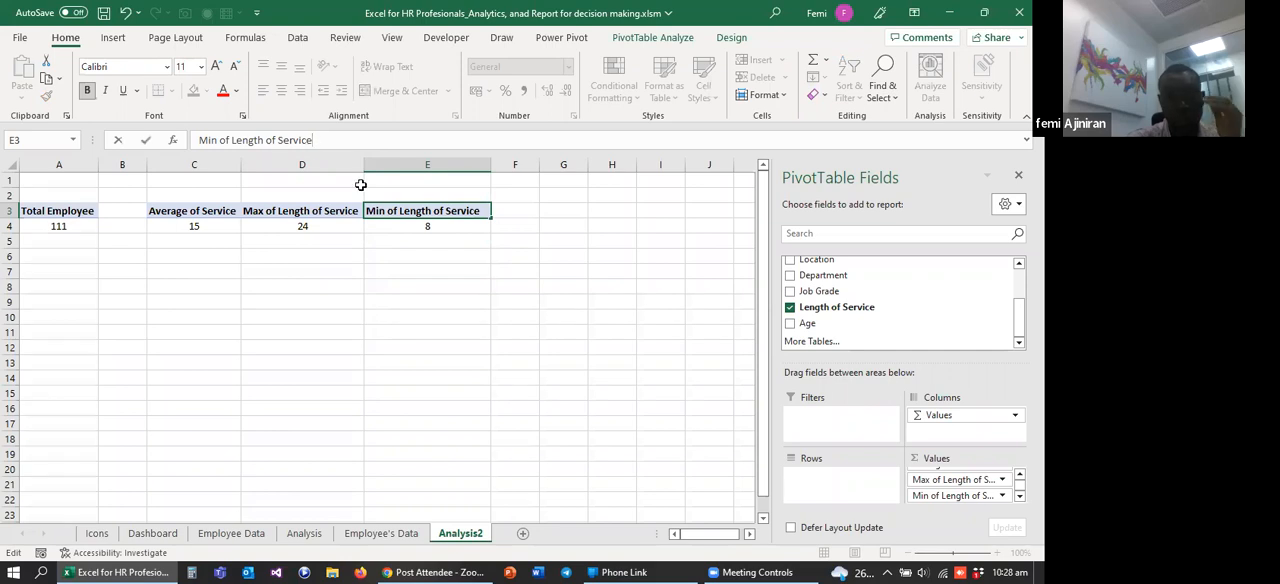
left_click(362, 260)
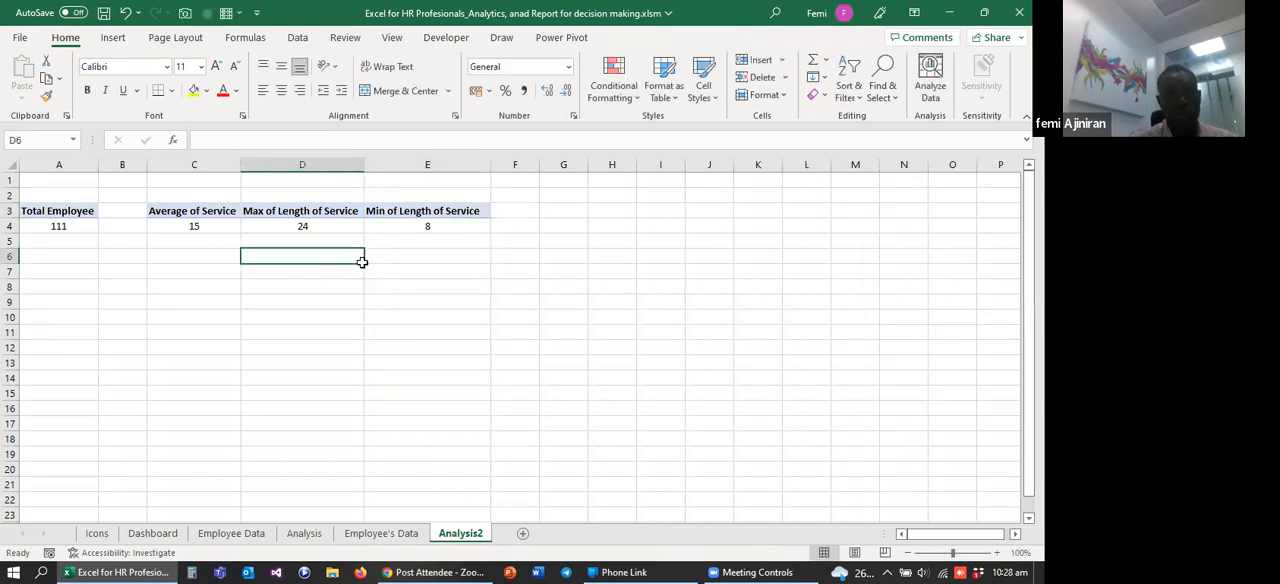
left_click(301, 226)
Step: Copy the Total Employee PivotTable from A3:A4 to G3 and widen column G to fit its header
left_click(550, 212)
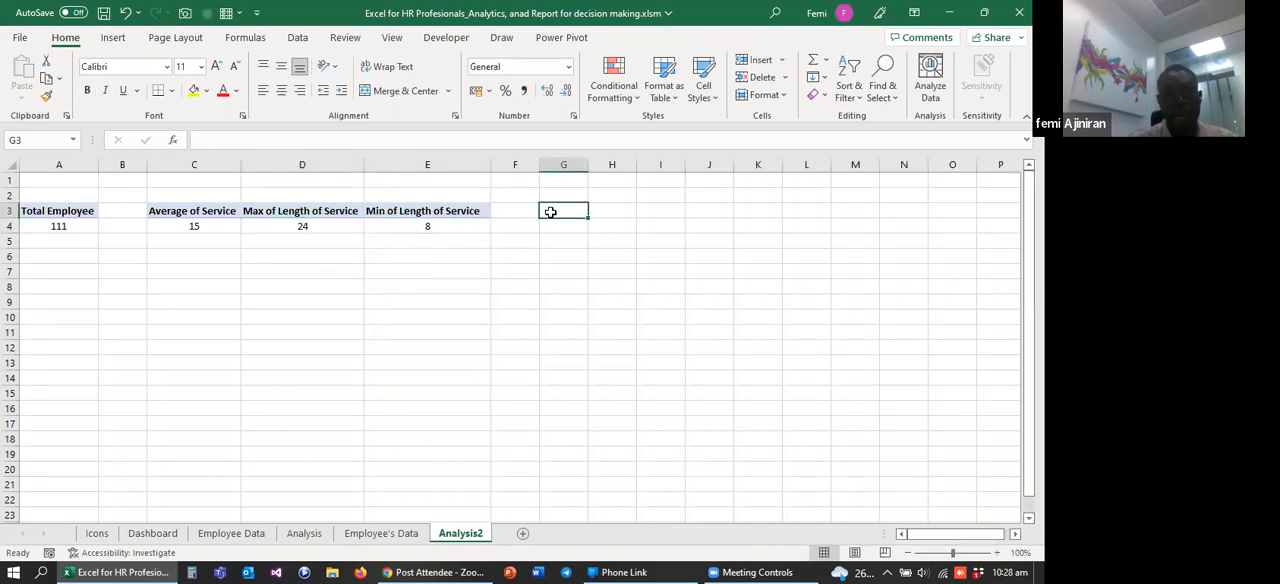
left_click_drag(39, 213, 49, 222)
key("ctrl+c")
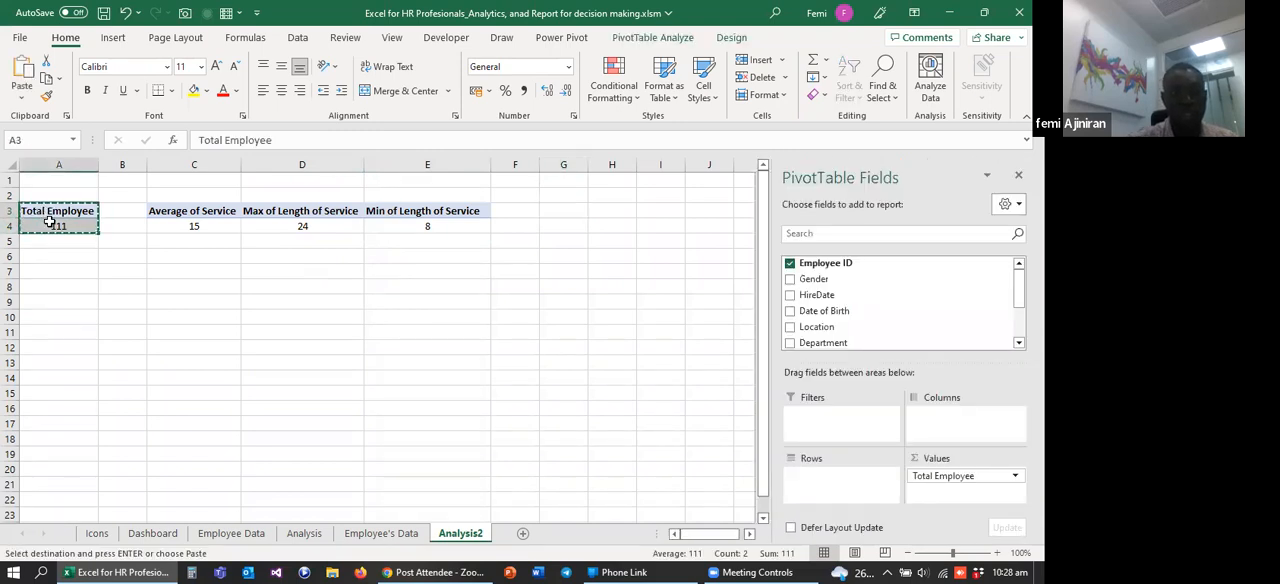
left_click(555, 212)
key("ctrl+v")
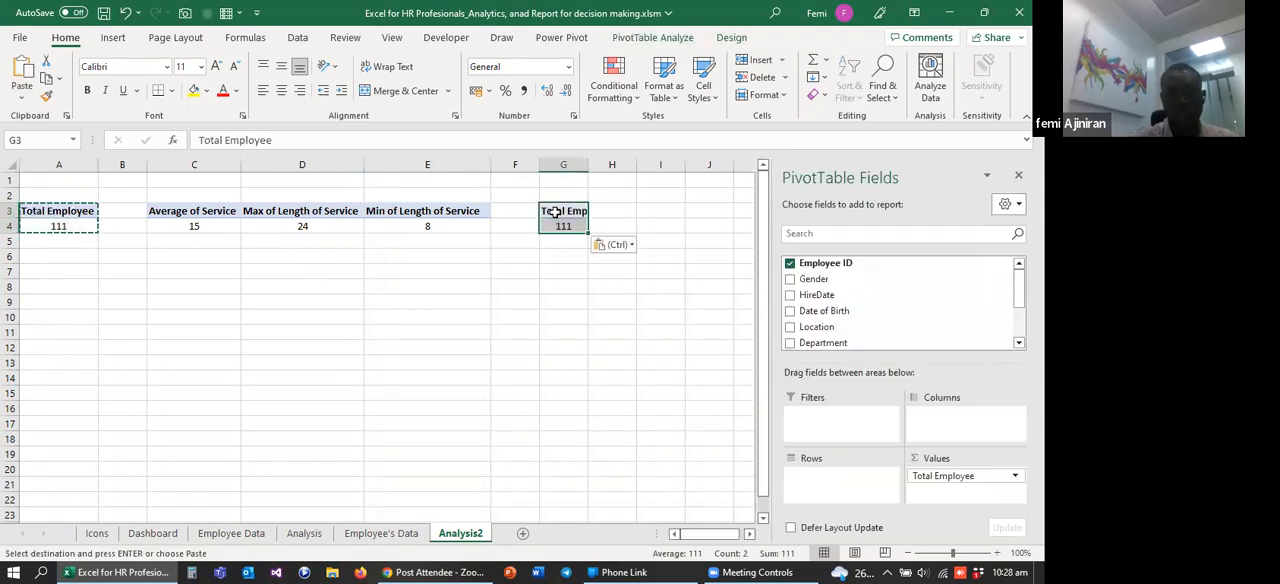
left_click_drag(585, 167, 618, 168)
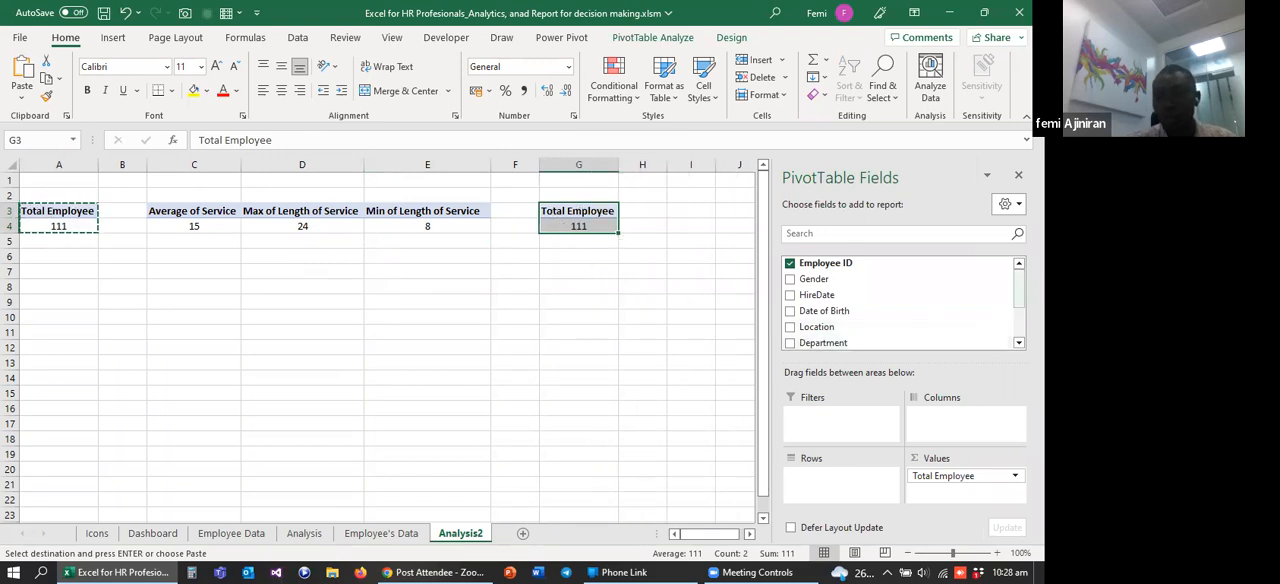
Step: Replace Total Employee with the Age field in the values of the PivotTable at G3
scroll(900, 300, "down", 2)
left_click_drag(968, 484, 891, 301)
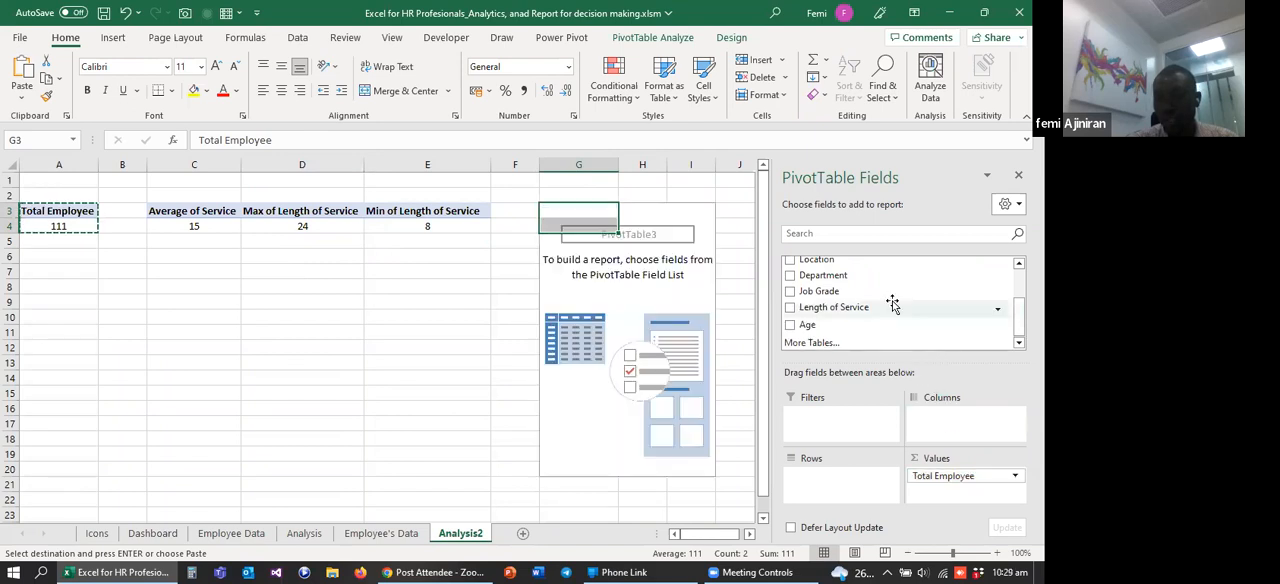
left_click_drag(807, 325, 960, 488)
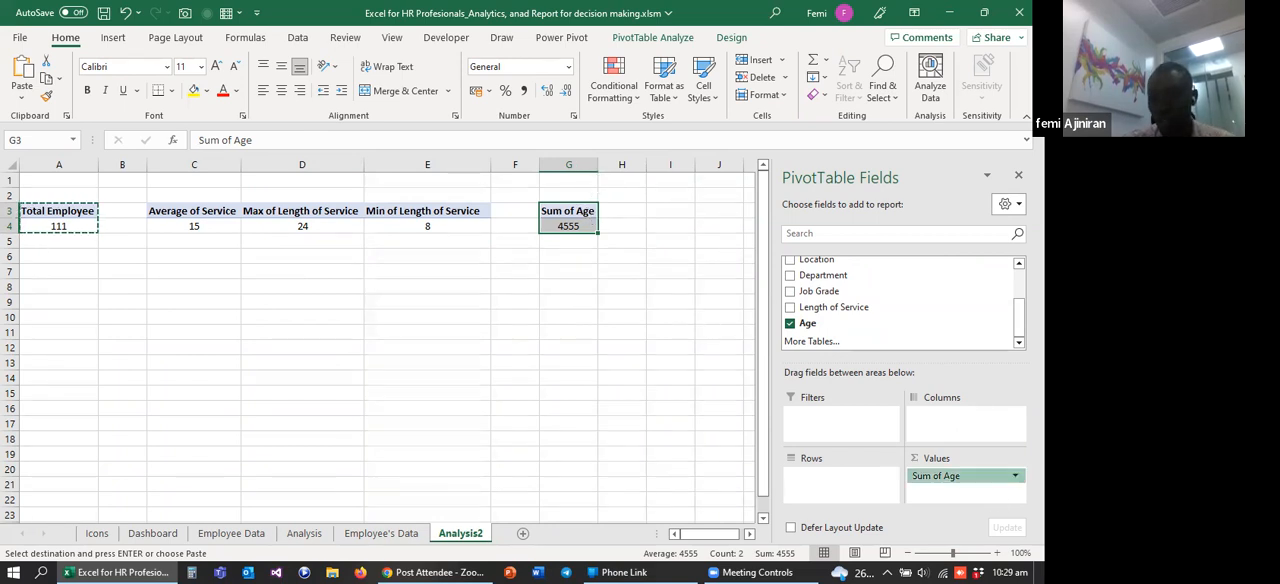
Step: Summarize the Age value field of the PivotTable at G3 by Average
left_click(962, 476)
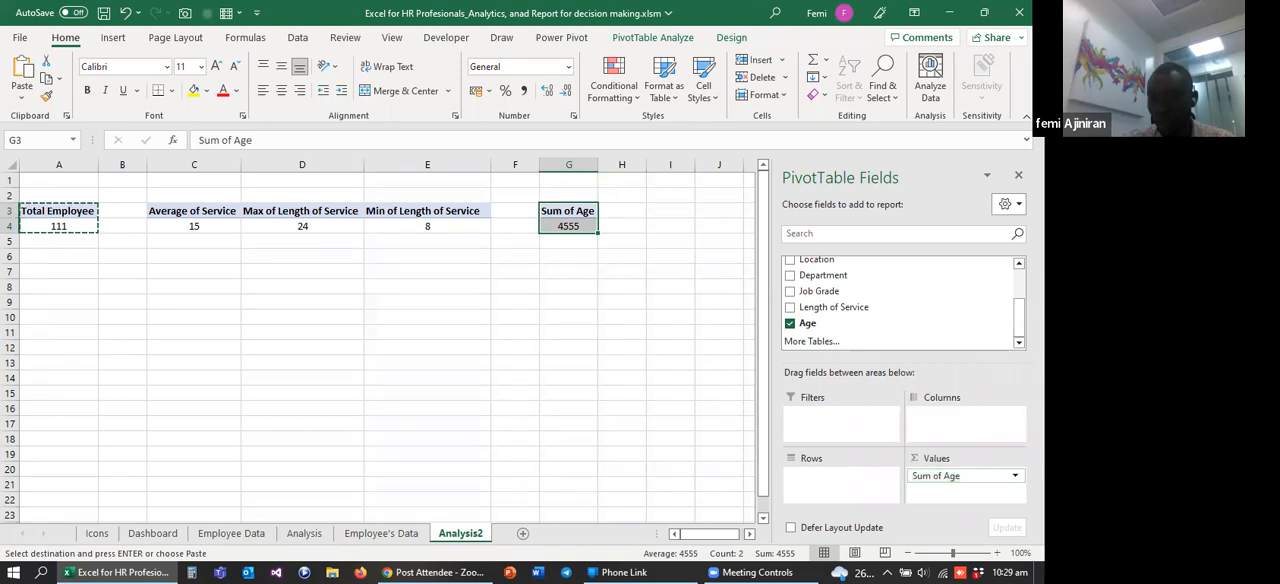
left_click(1015, 476)
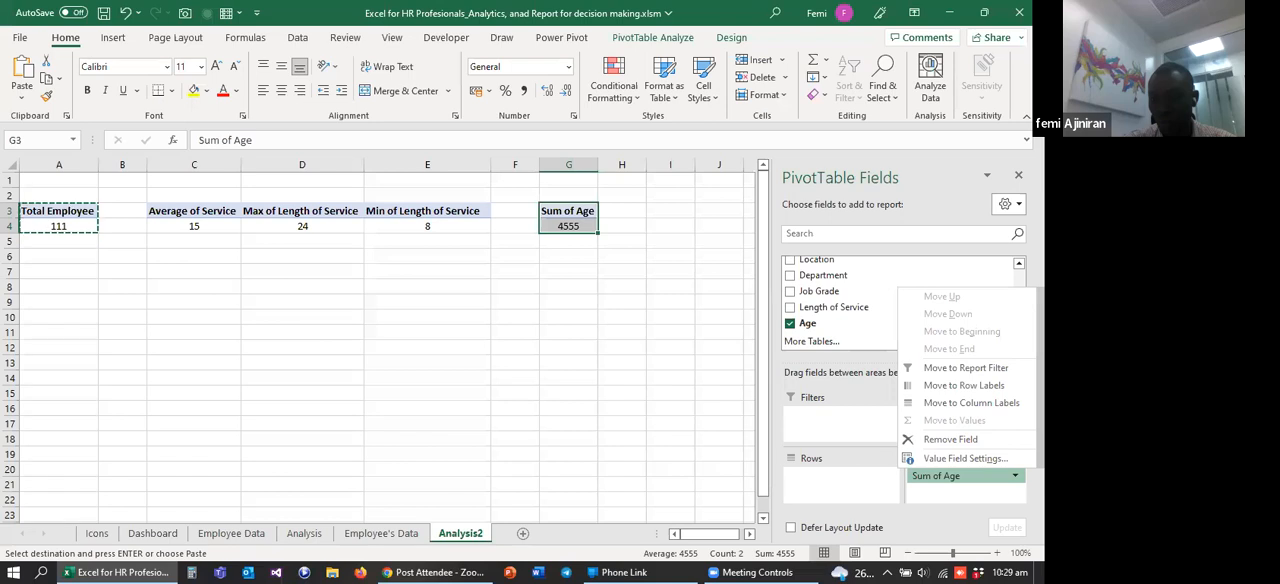
left_click(940, 459)
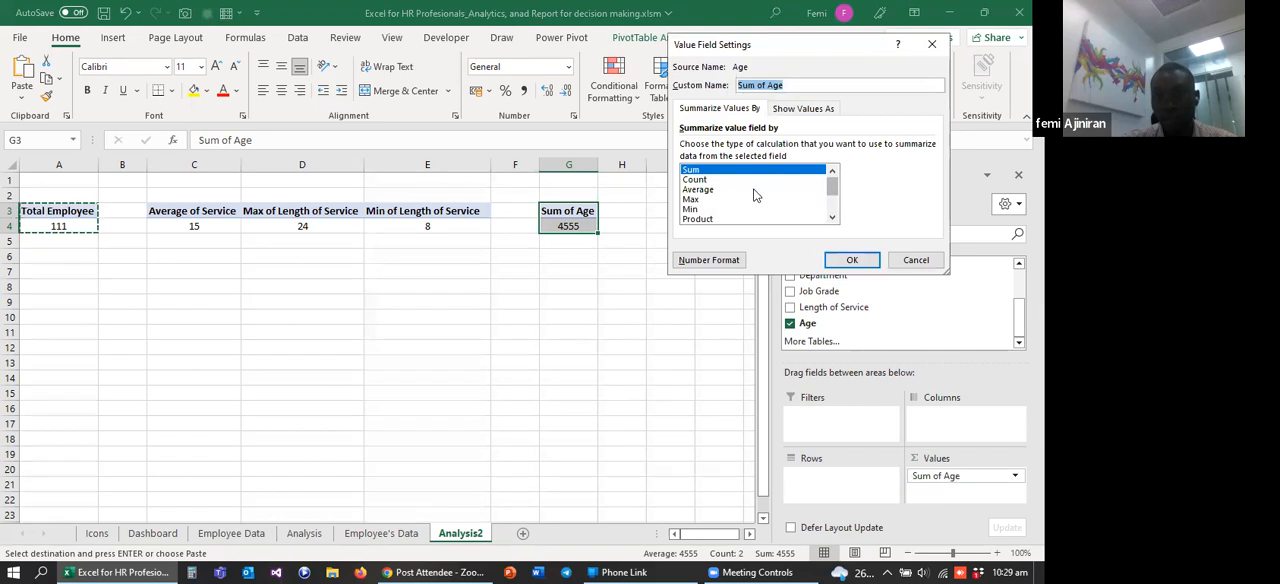
left_click(700, 190)
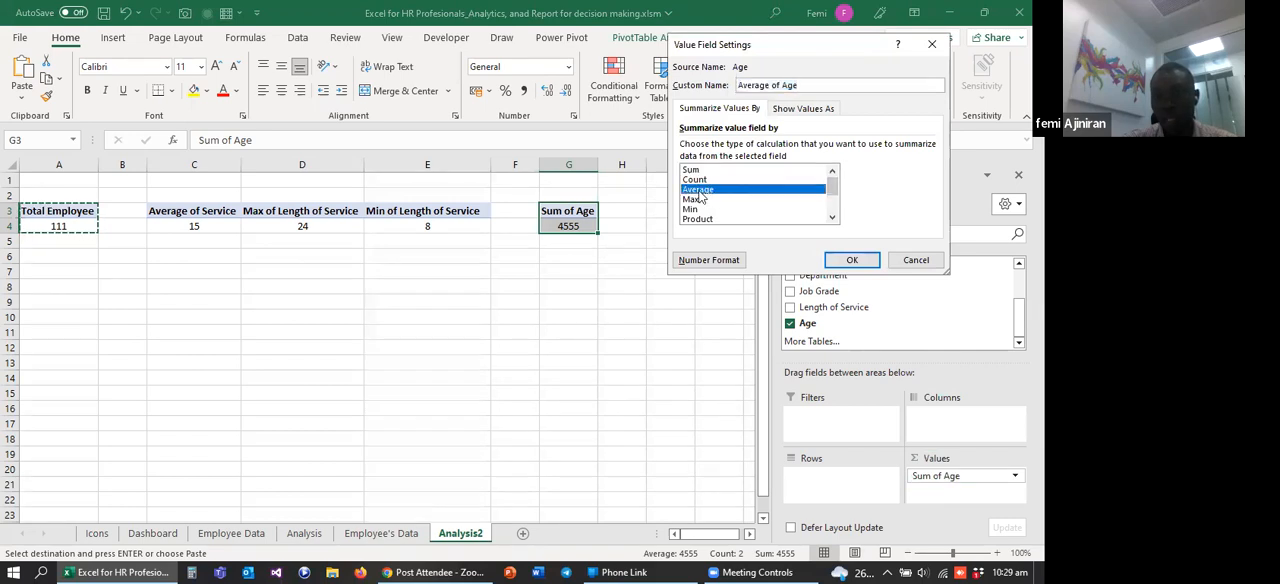
left_click(862, 261)
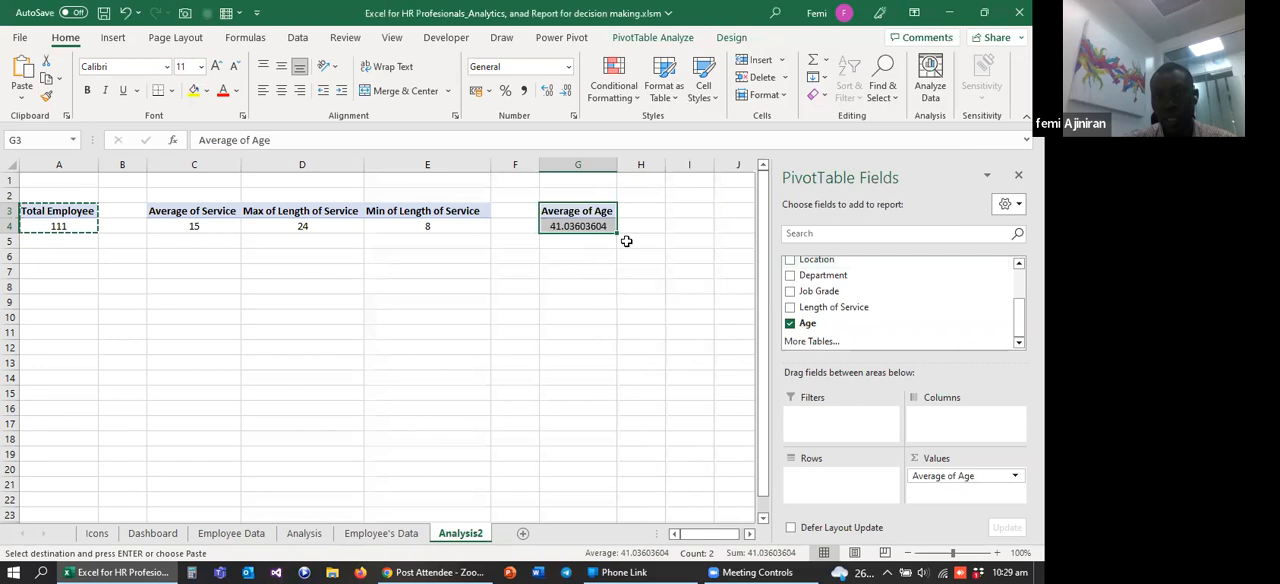
Step: Reduce the average age value in G4 to zero decimal places
left_click(560, 241)
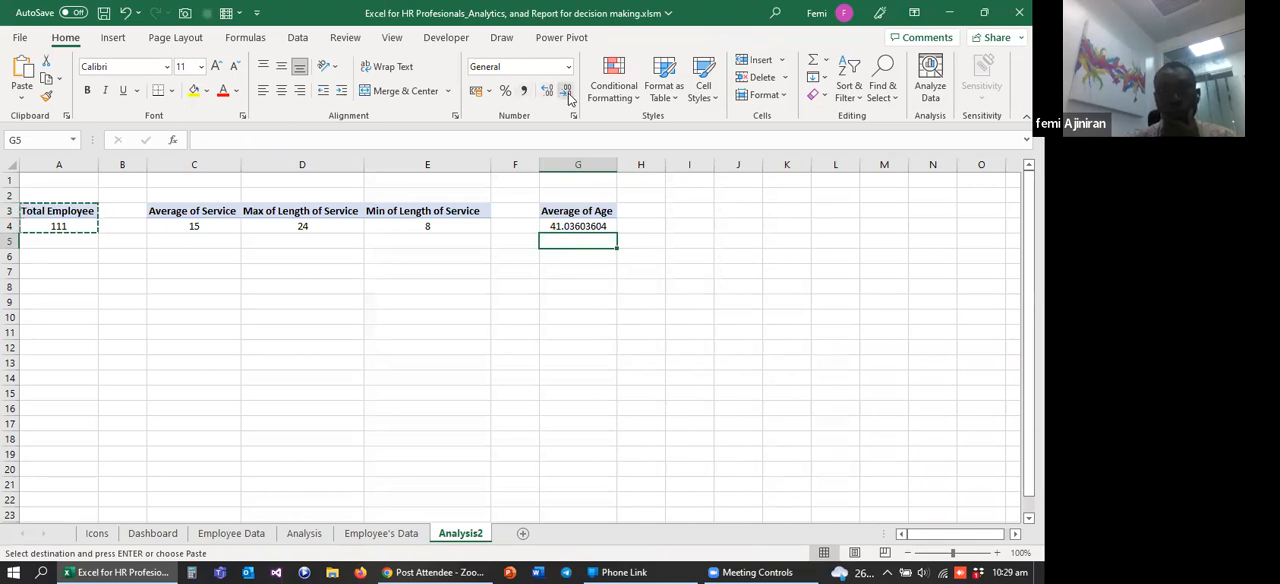
left_click(545, 226)
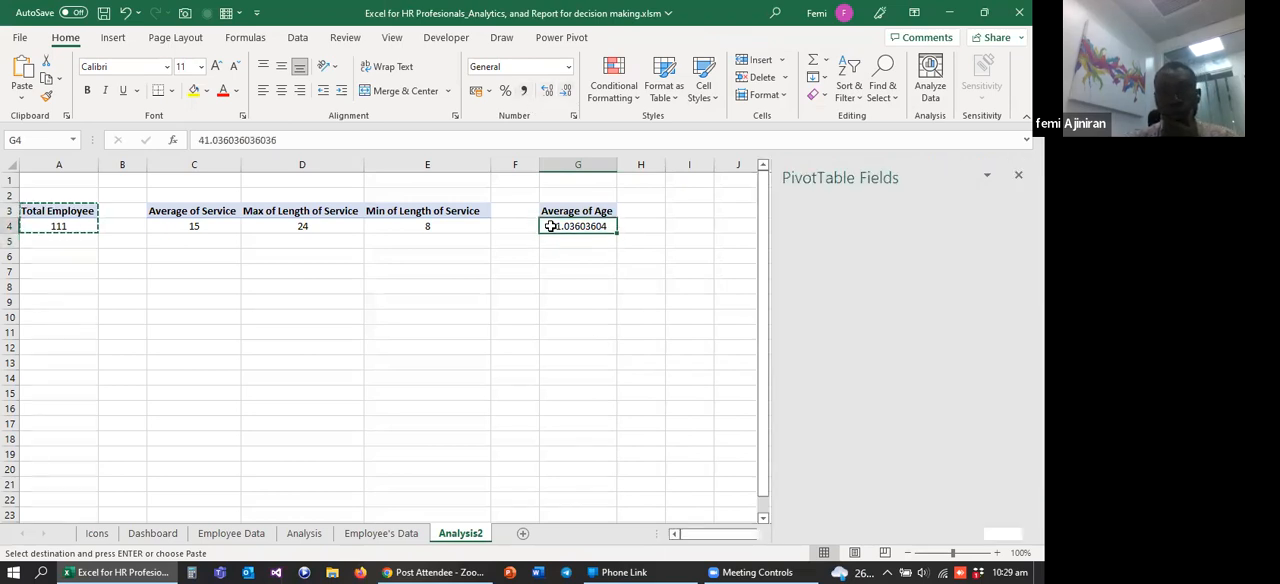
left_click(566, 91)
left_click(566, 91)
left_click(566, 91)
left_click(566, 91)
left_click(566, 91)
left_click(566, 91)
left_click(566, 91)
left_click(566, 91)
left_click(584, 268)
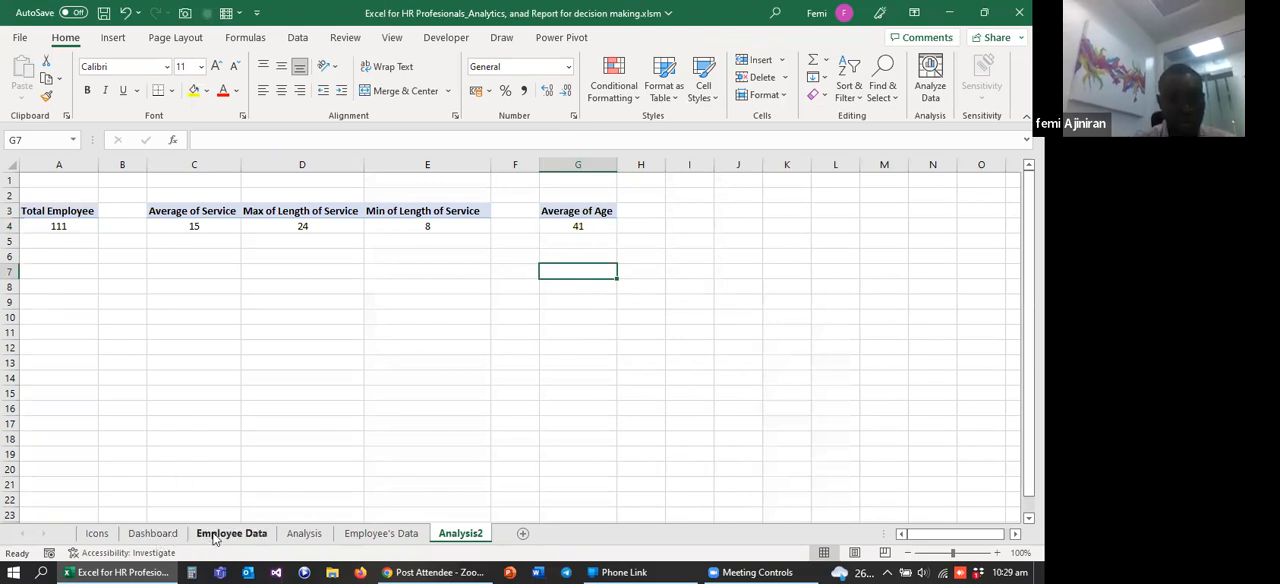
Step: Review the metrics on the Dashboard sheet and the reference PivotTables on the Analysis sheet
left_click(168, 540)
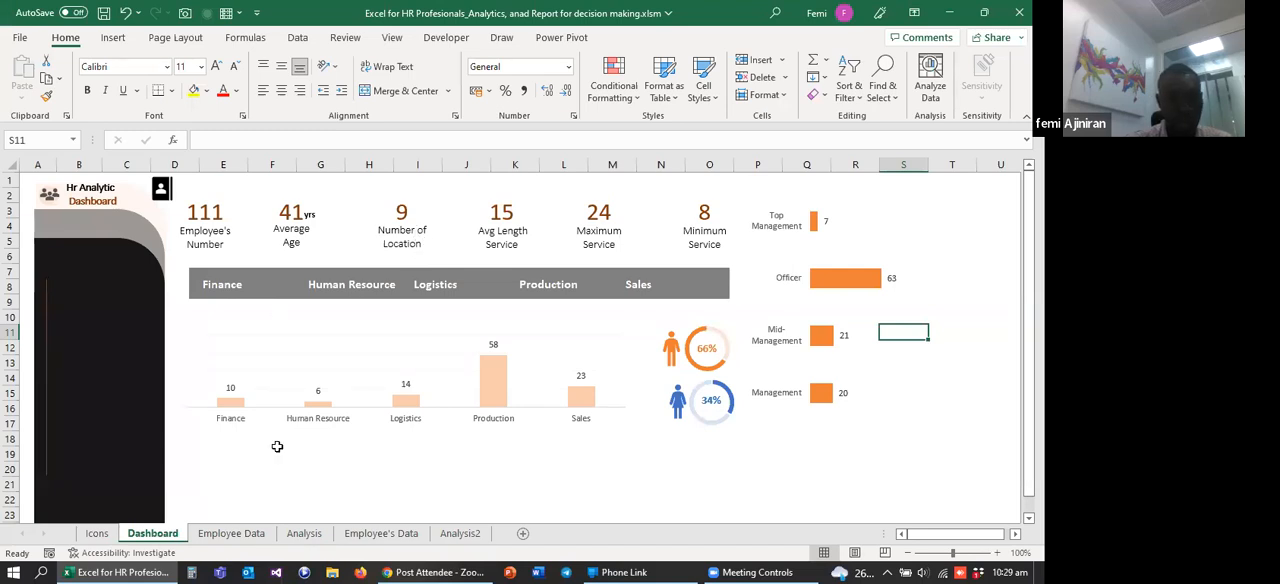
left_click(304, 536)
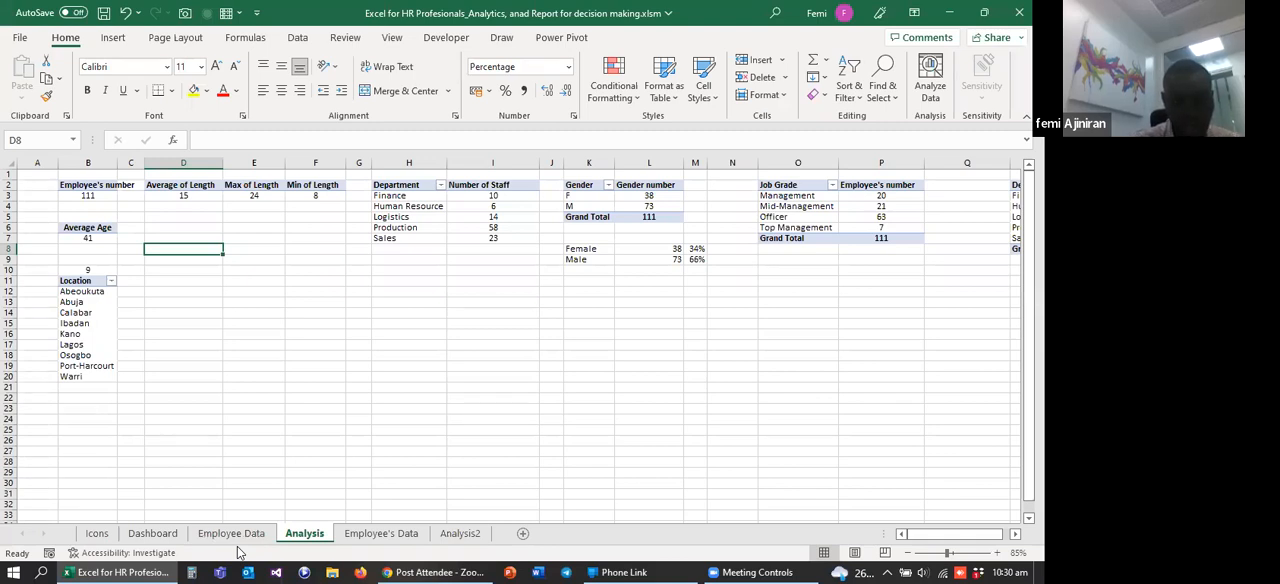
Step: Copy the Total Employee PivotTable in A3:A4 of the Analysis2 sheet and paste the duplicate at A8
left_click(398, 534)
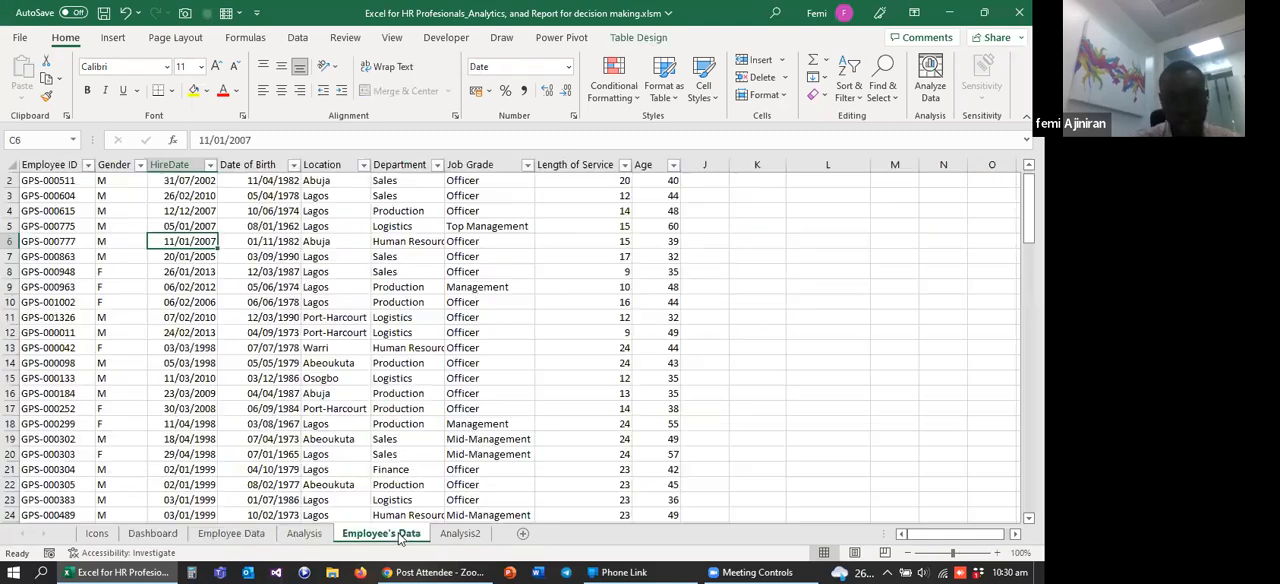
left_click(463, 536)
left_click_drag(57, 210, 62, 226)
key("ctrl+c")
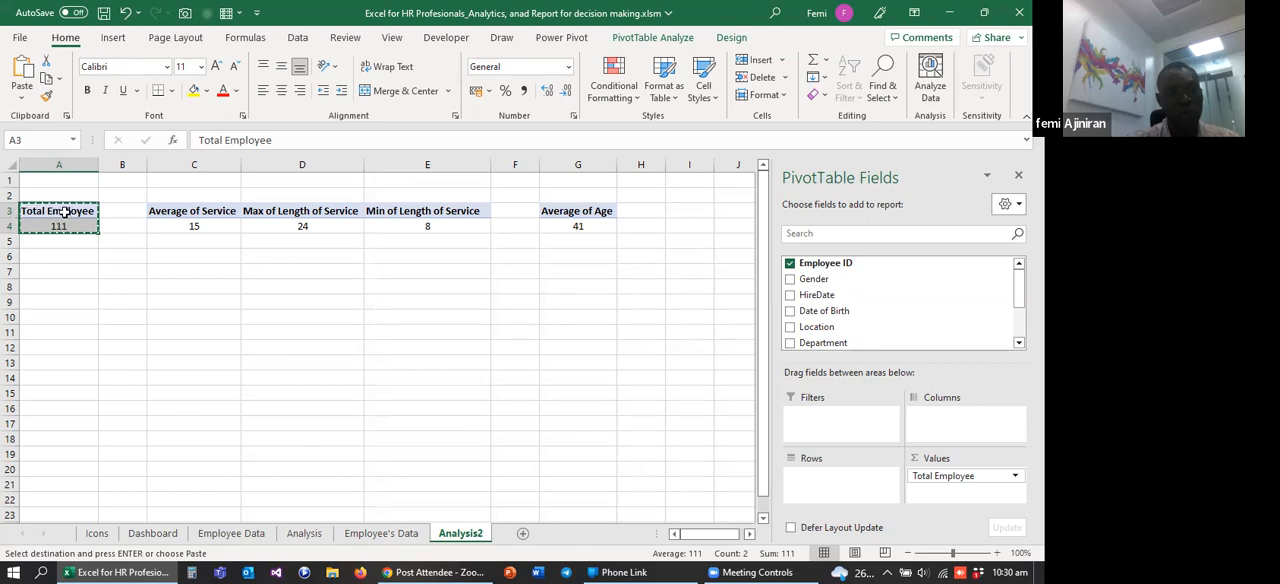
left_click(59, 273)
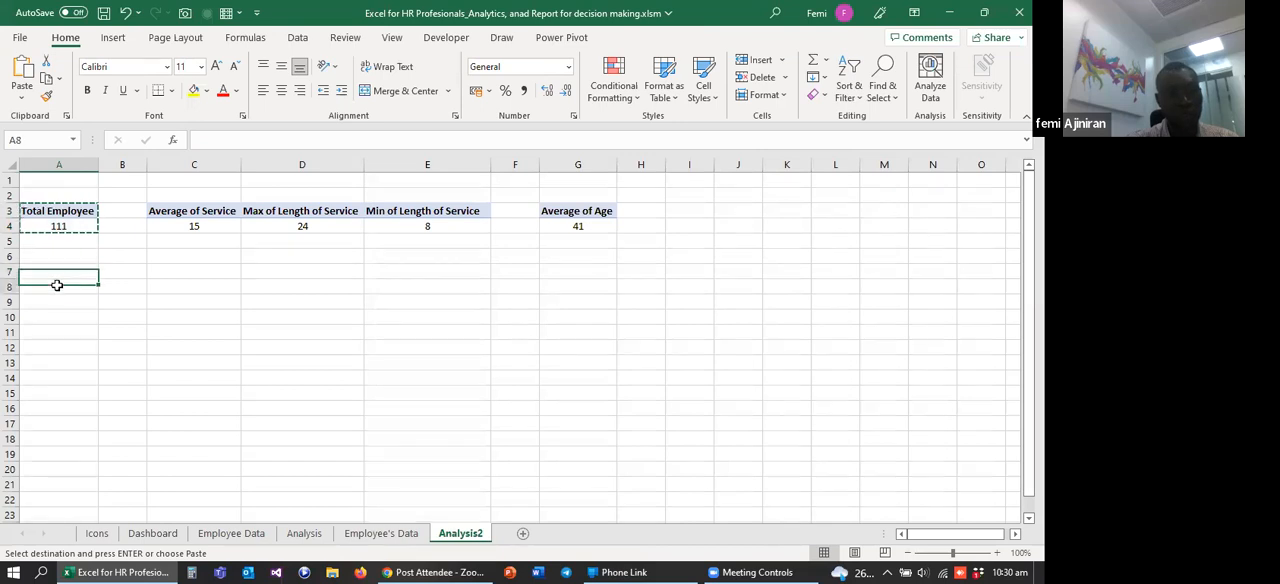
key("ctrl+v")
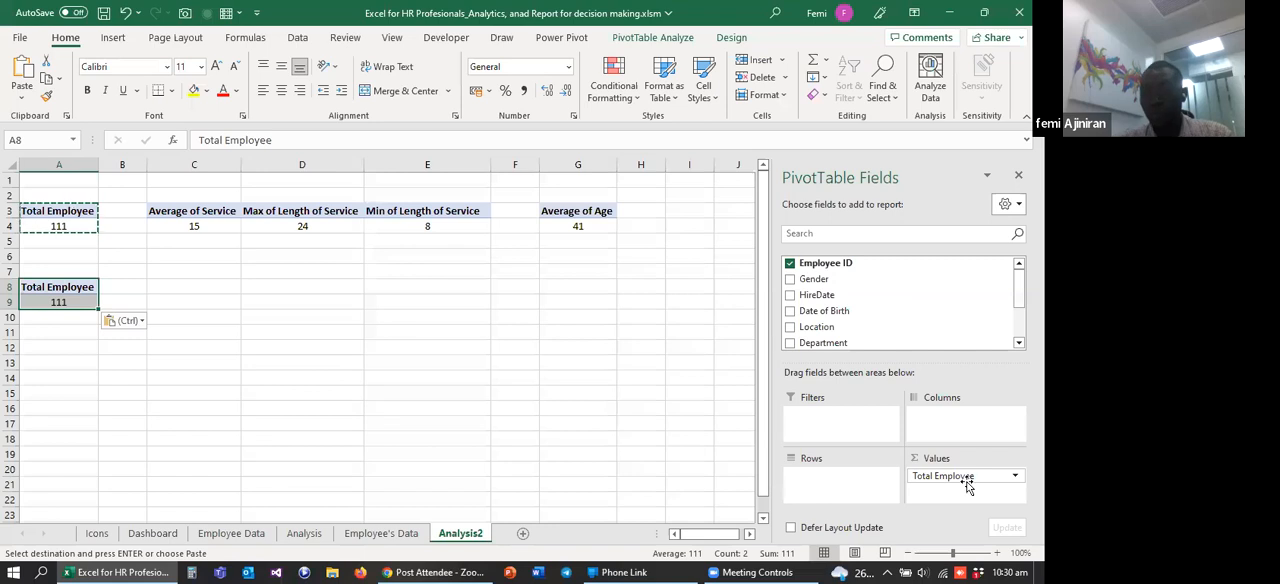
Step: Replace the Total Employee value in the PivotTable at A8 with the Location field as rows
left_click_drag(965, 482, 903, 297)
scroll(903, 297, "down", 1)
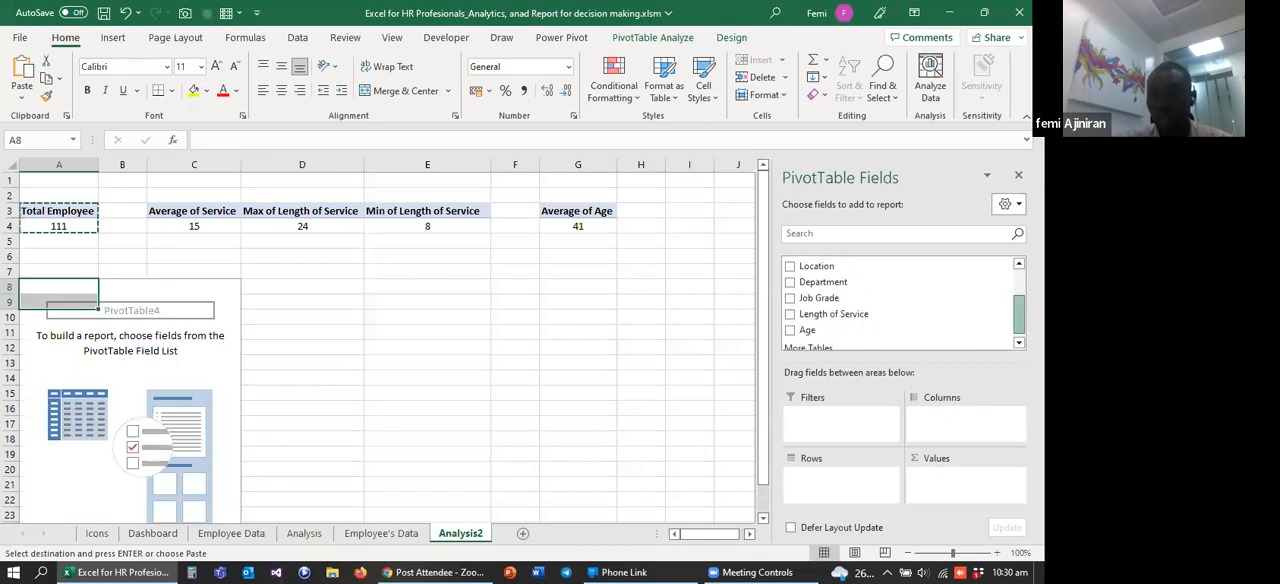
scroll(814, 309, "up", 1)
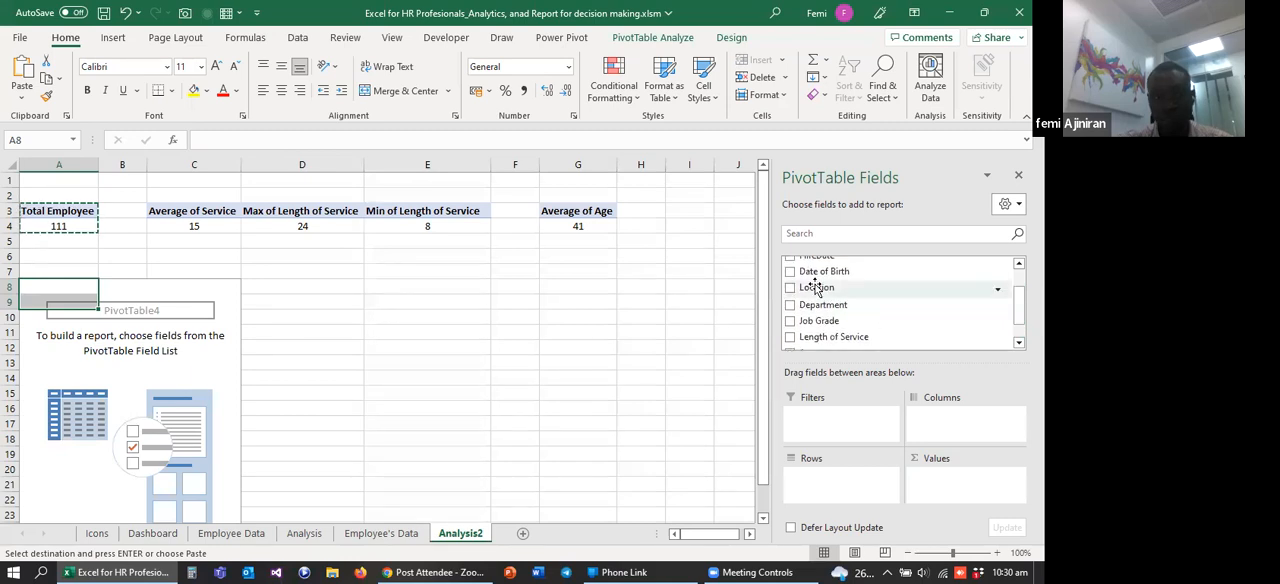
left_click_drag(816, 287, 866, 477)
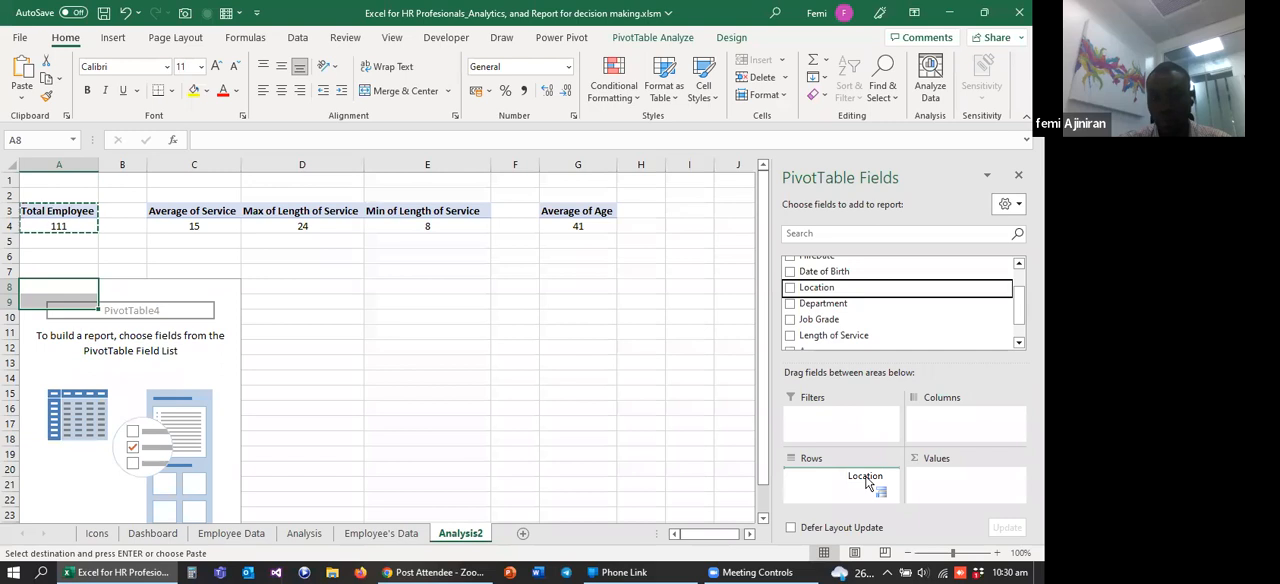
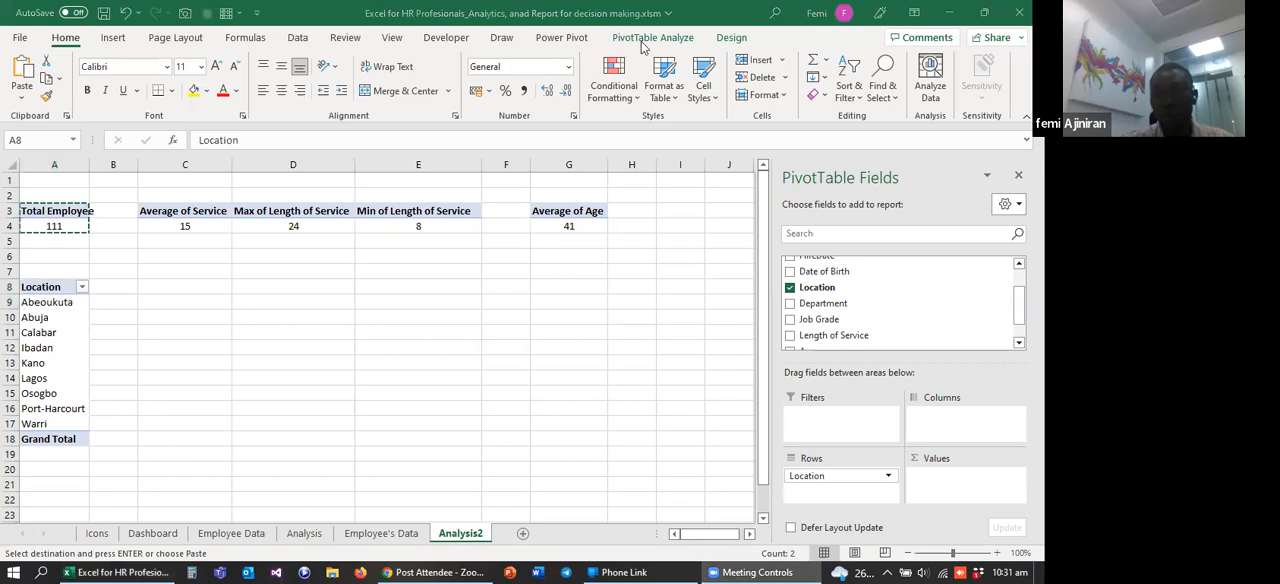
Step: Turn off grand totals for rows and columns in the Location PivotTable at A8
left_click(731, 38)
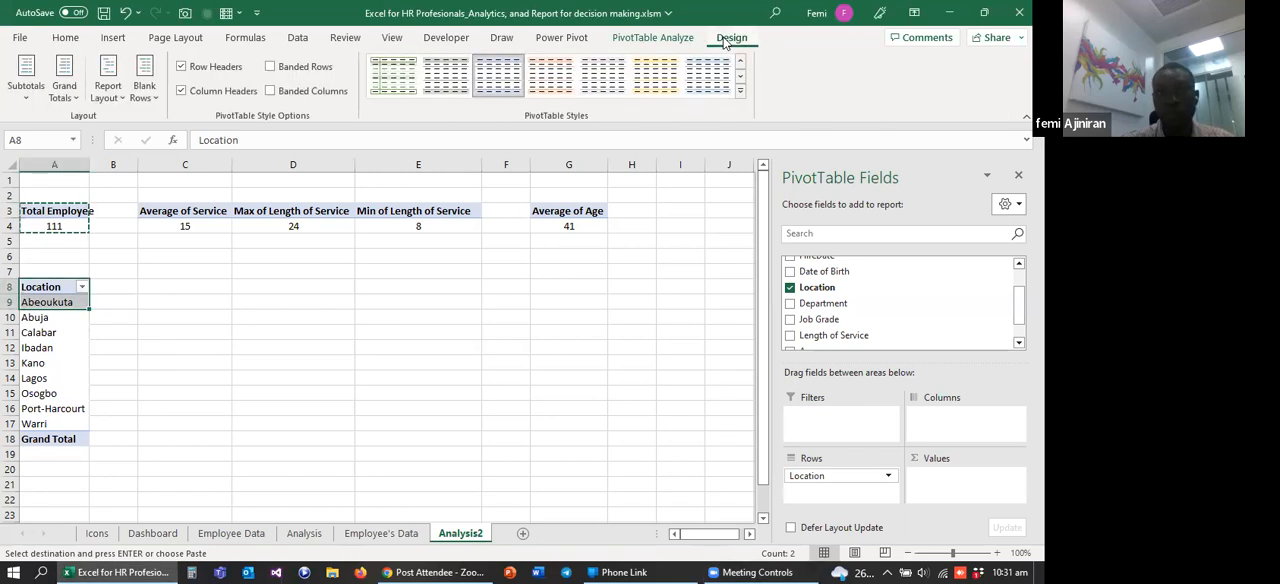
left_click(63, 90)
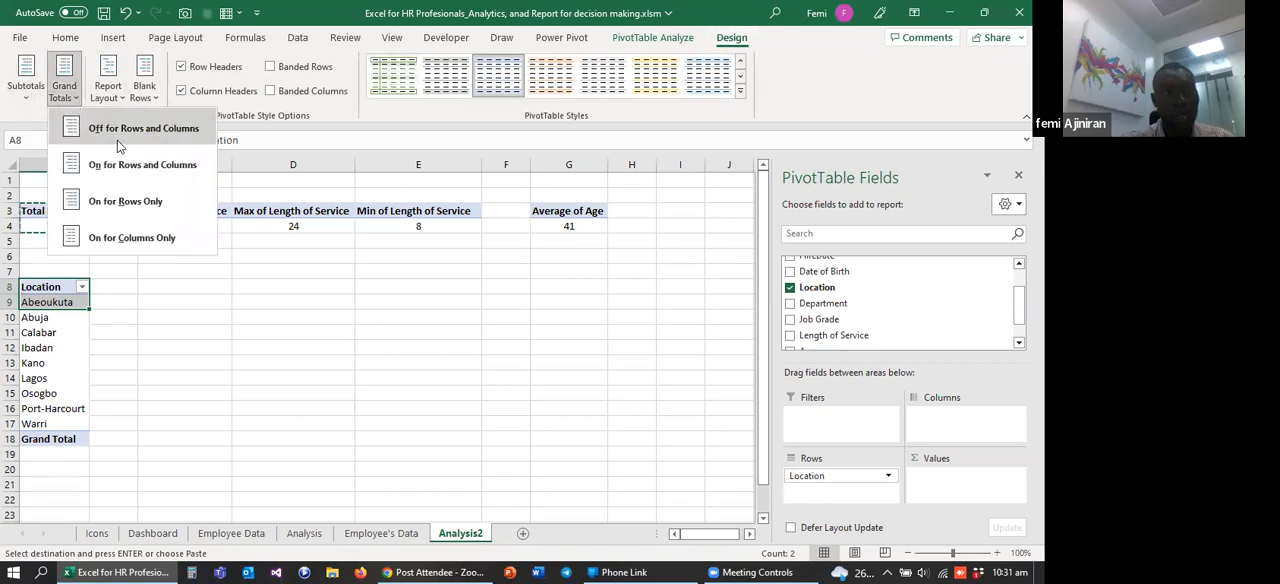
left_click(116, 134)
left_click(97, 361)
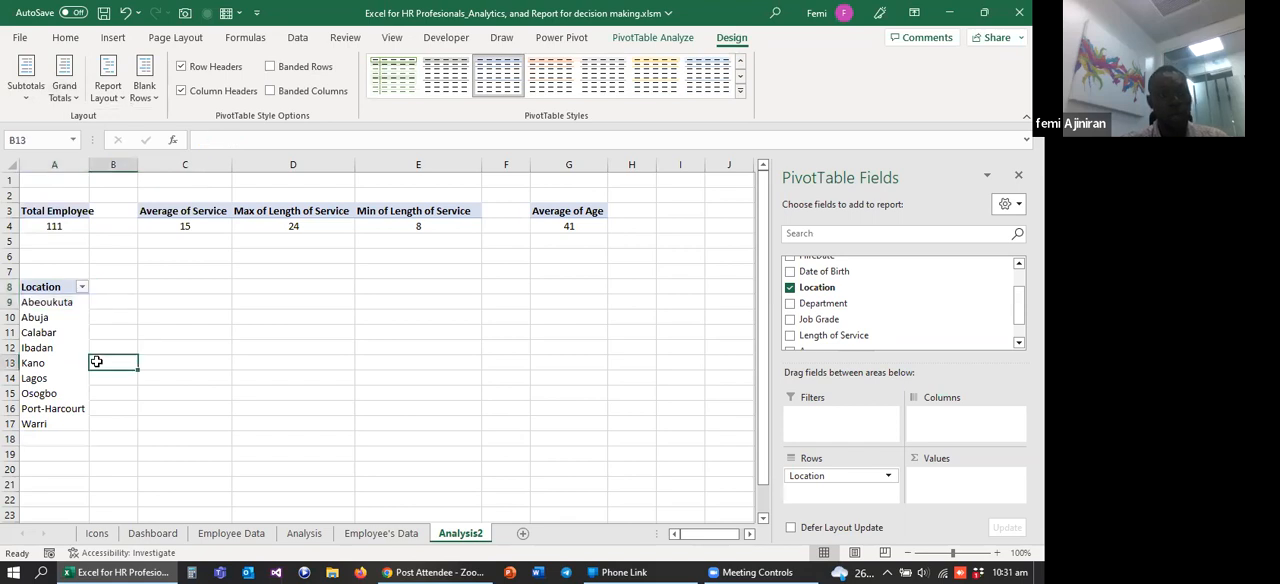
left_click(45, 271)
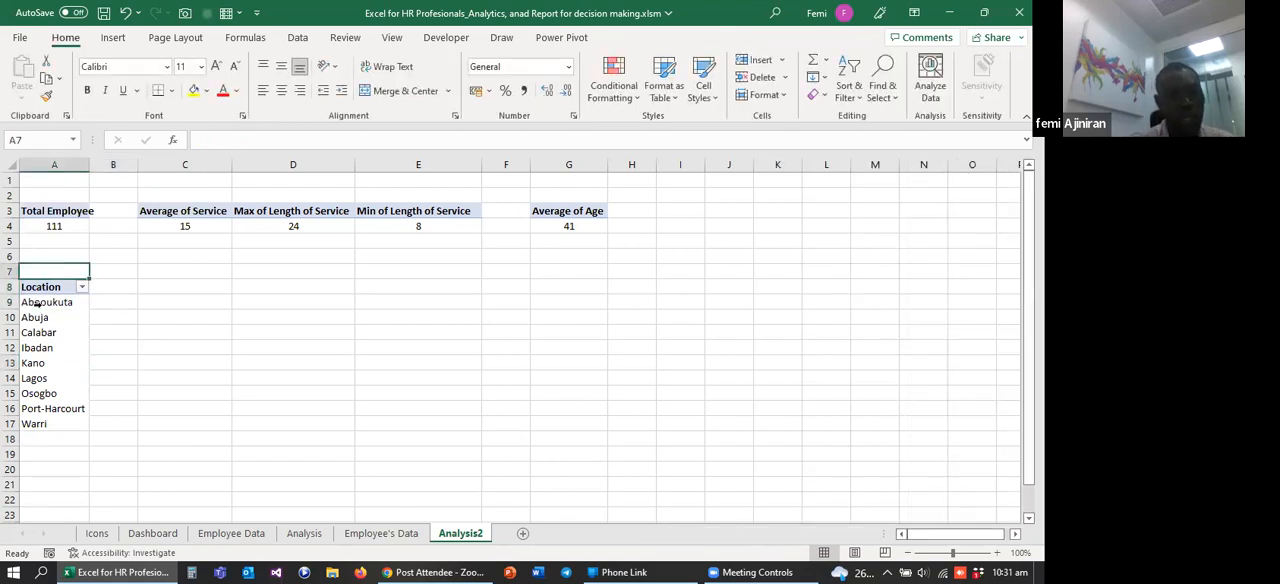
left_click(240, 295)
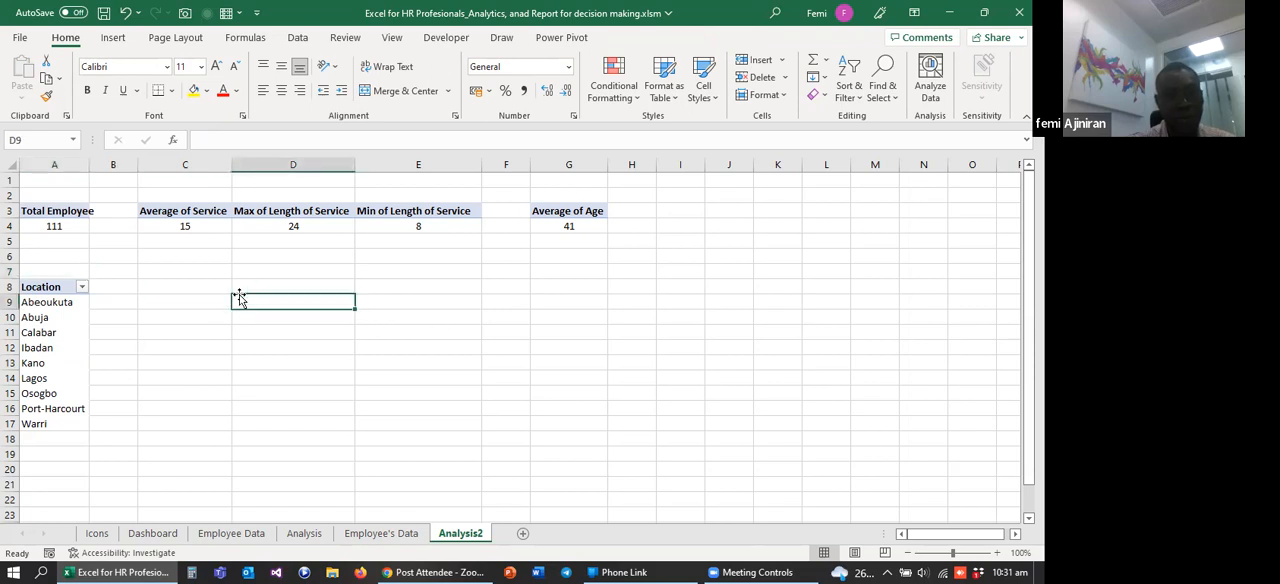
left_click(207, 283)
type("=")
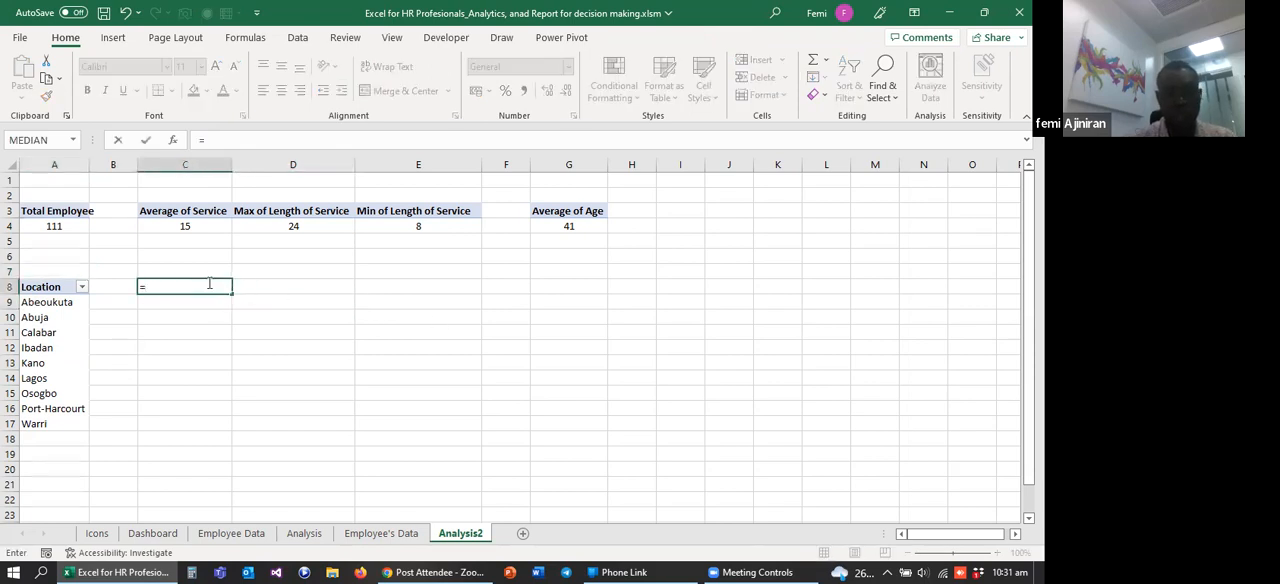
type("coun")
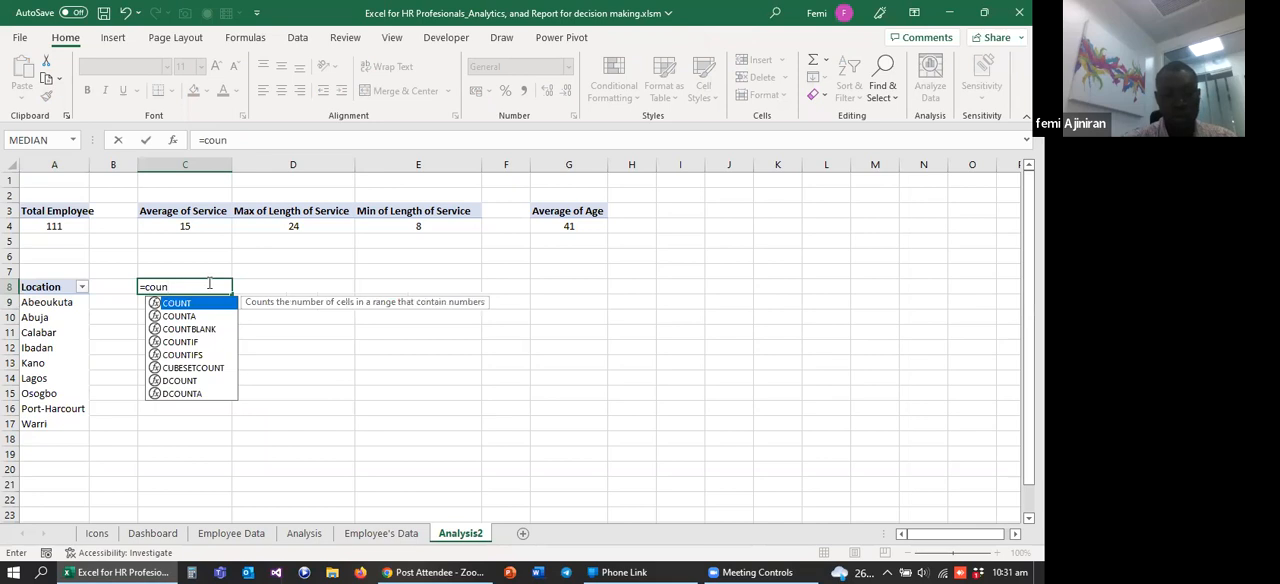
type("ta")
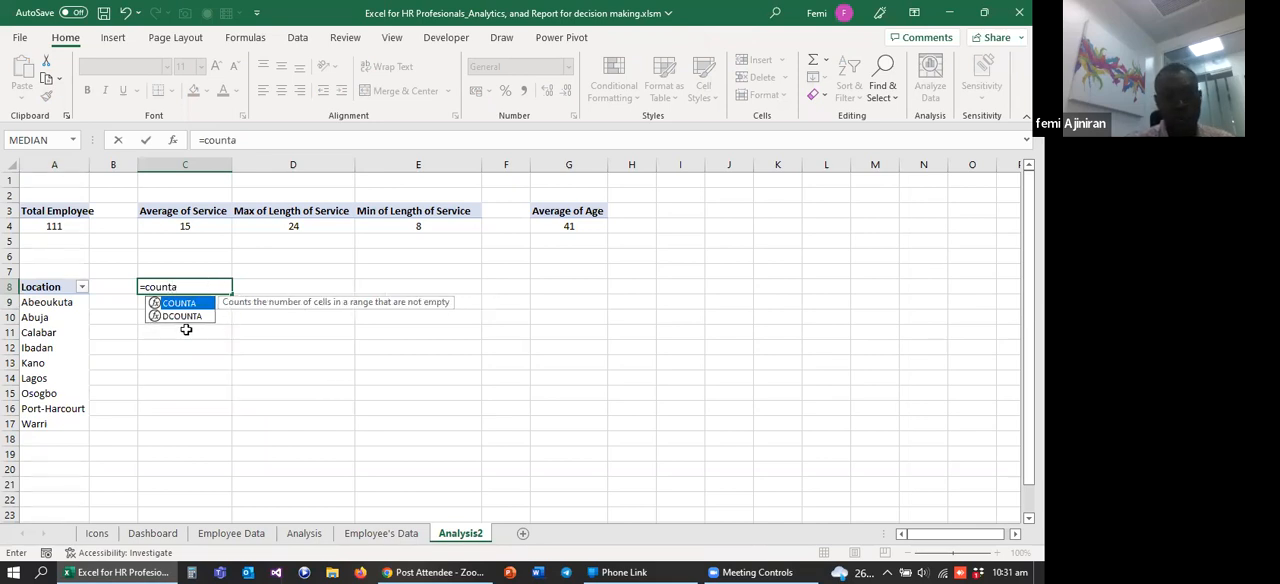
key("BackSpace")
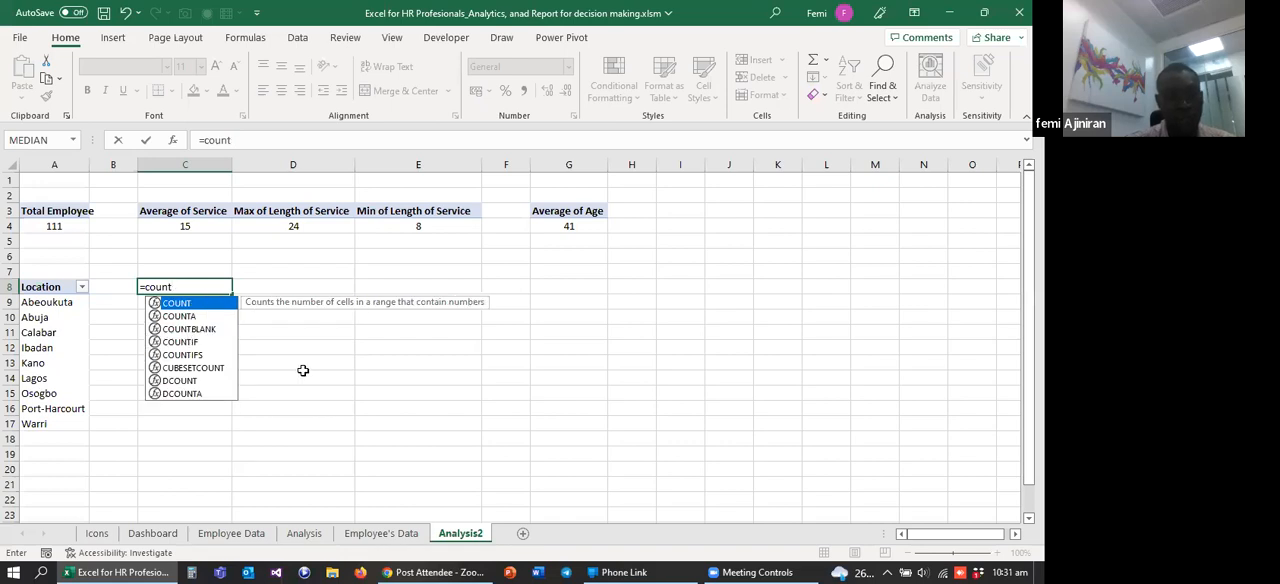
key("BackSpace")
key("Escape")
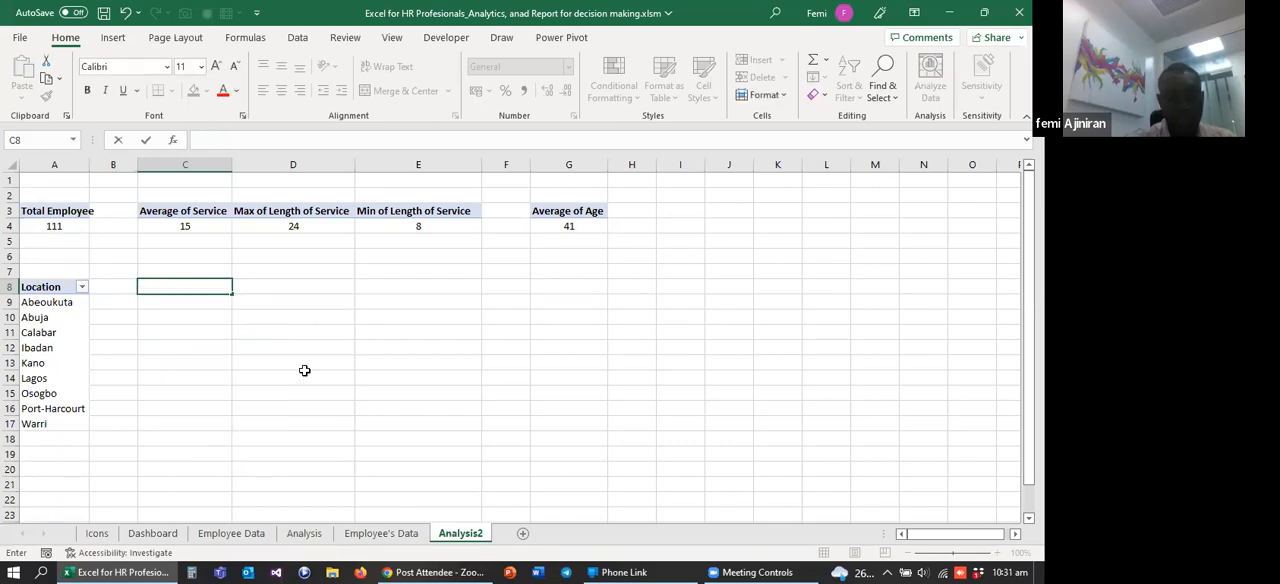
Step: Enter the function names count in C8 and Counta in C9 as text notes beside the Location PivotTable
type("count")
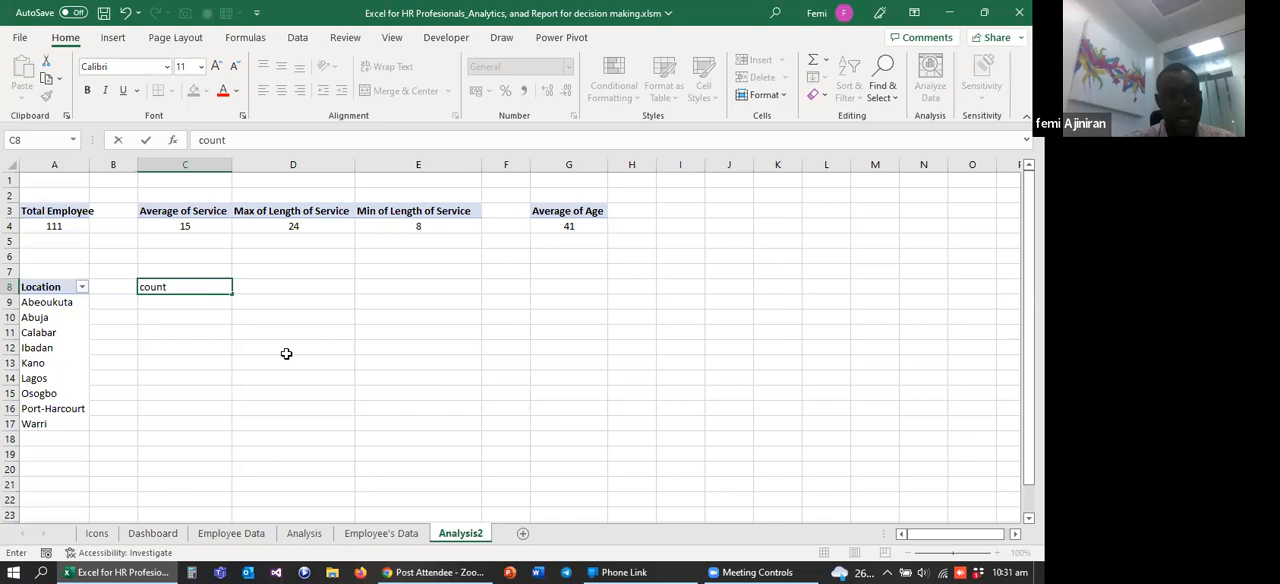
left_click(172, 303)
type("Count")
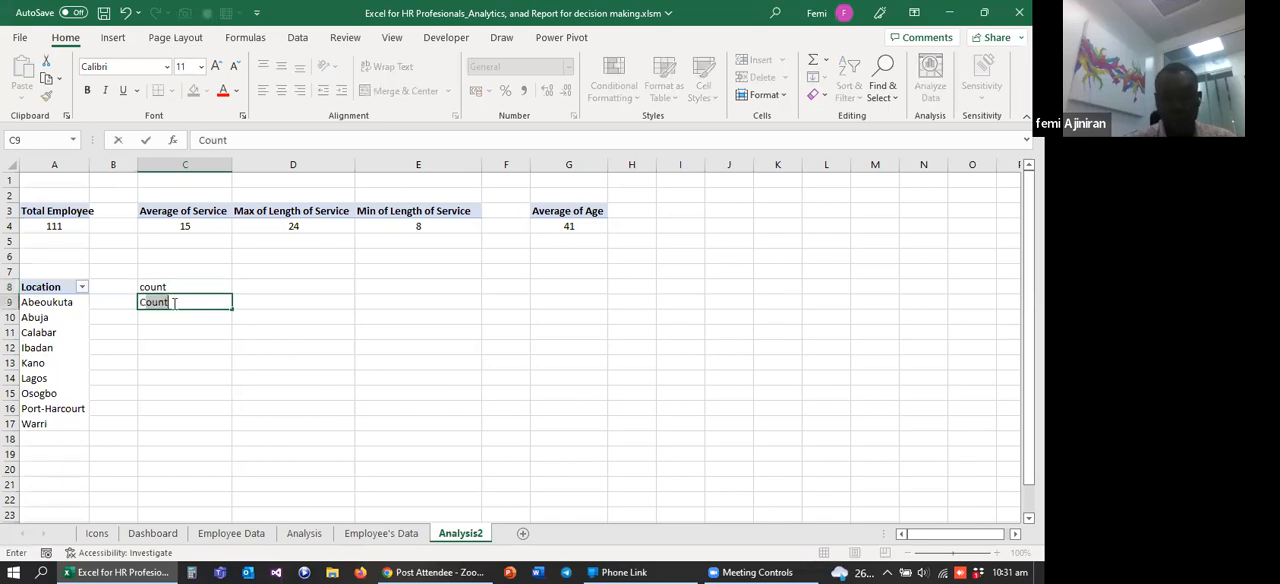
type("a")
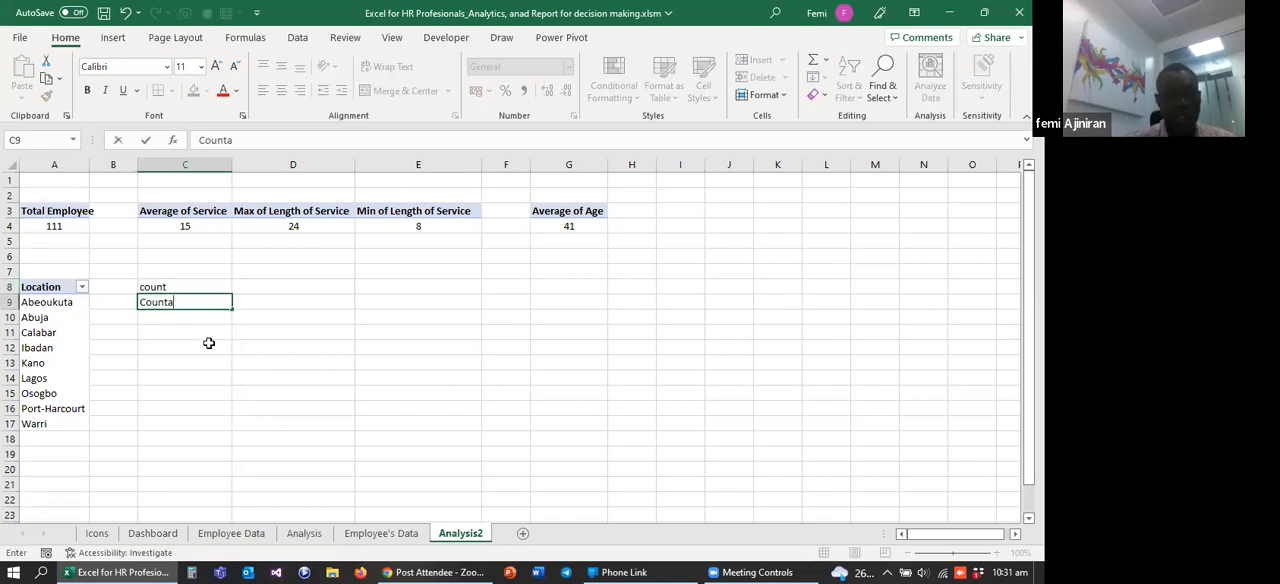
left_click(208, 343)
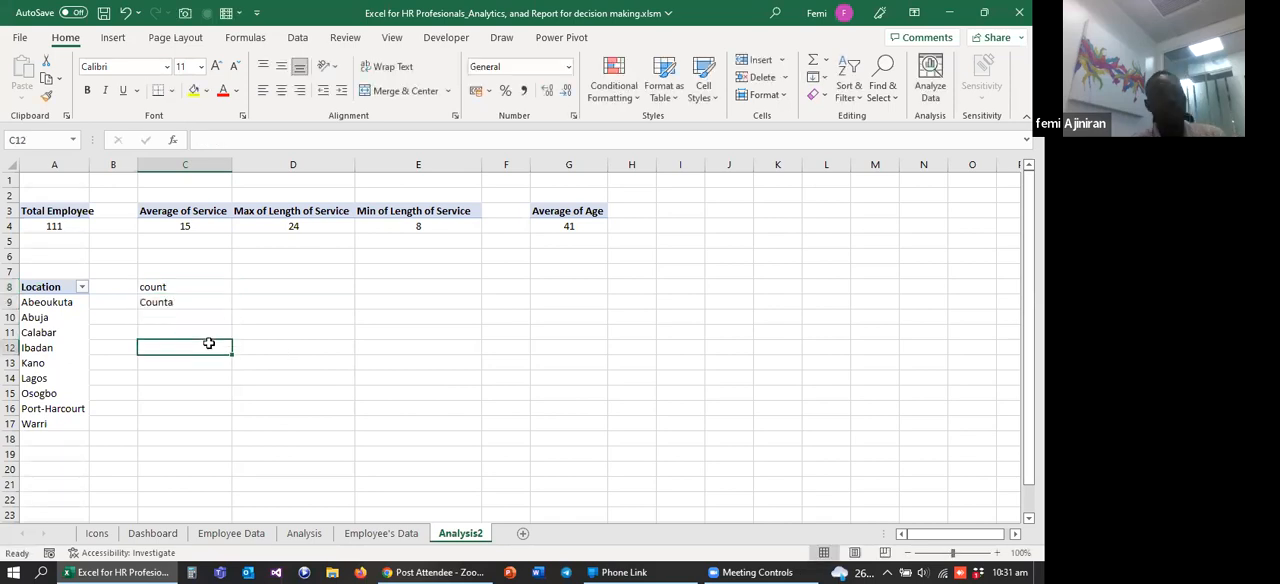
left_click(162, 289)
left_click(166, 310)
left_click(160, 288)
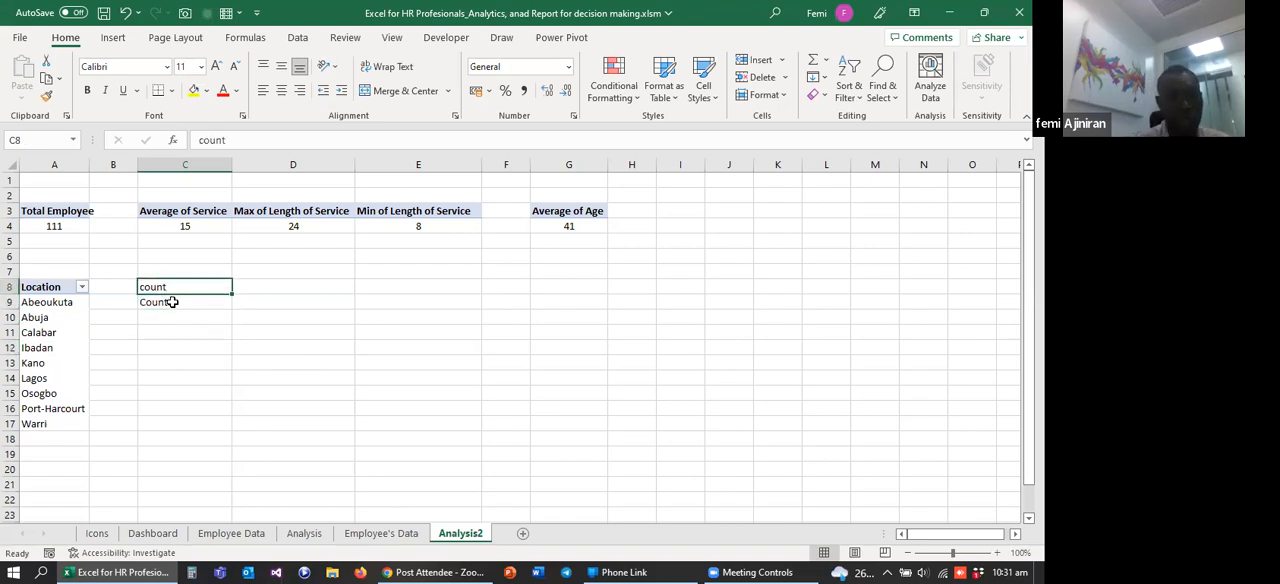
left_click(165, 304)
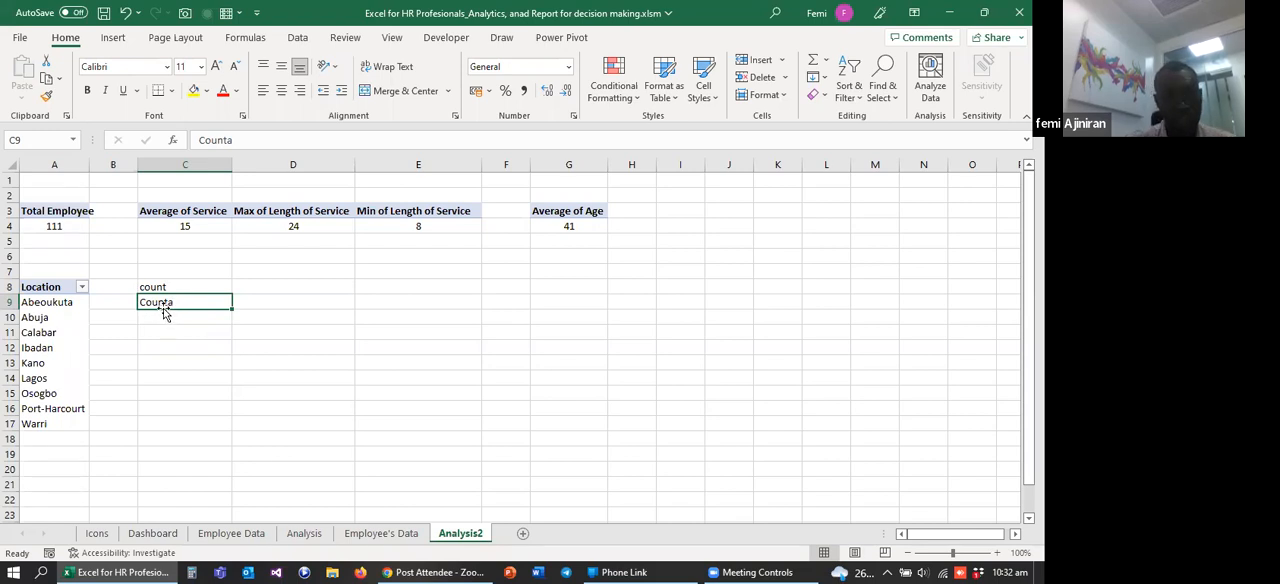
Step: Count the listed locations in A7 with =COUNTA(A9:A17) and centre the result in the cell
left_click(39, 269)
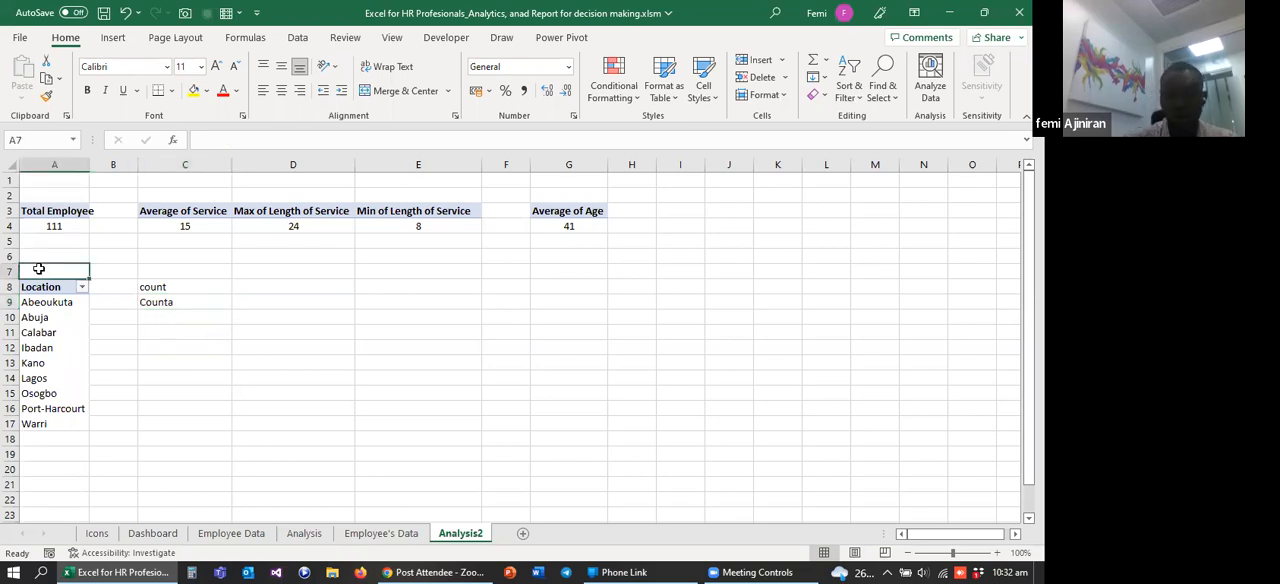
type("=")
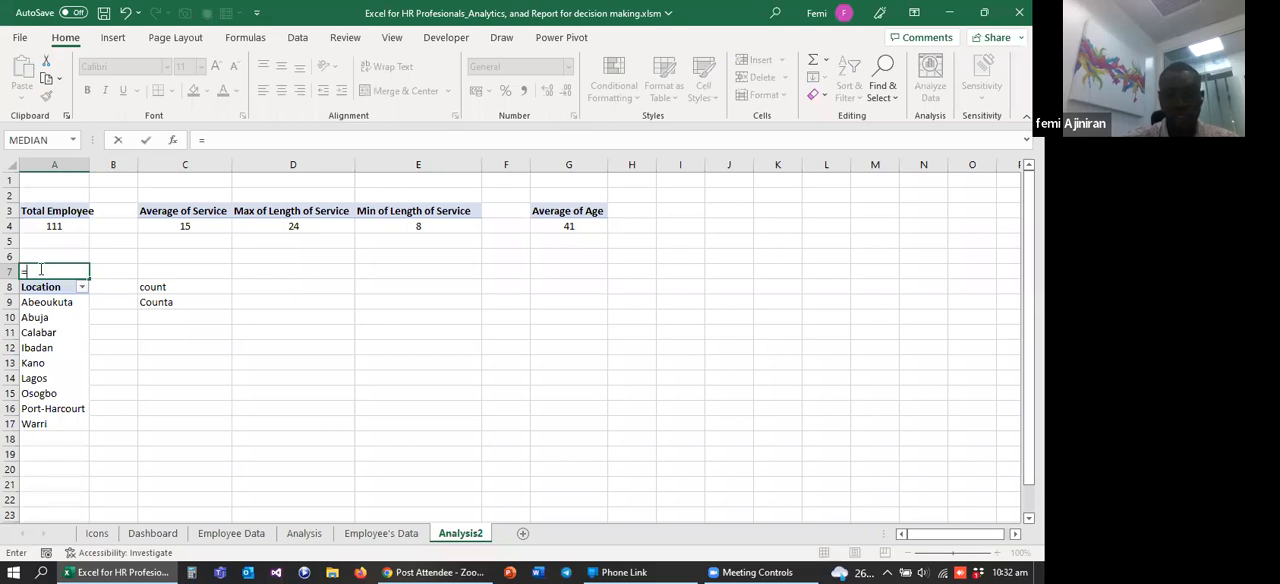
type("count")
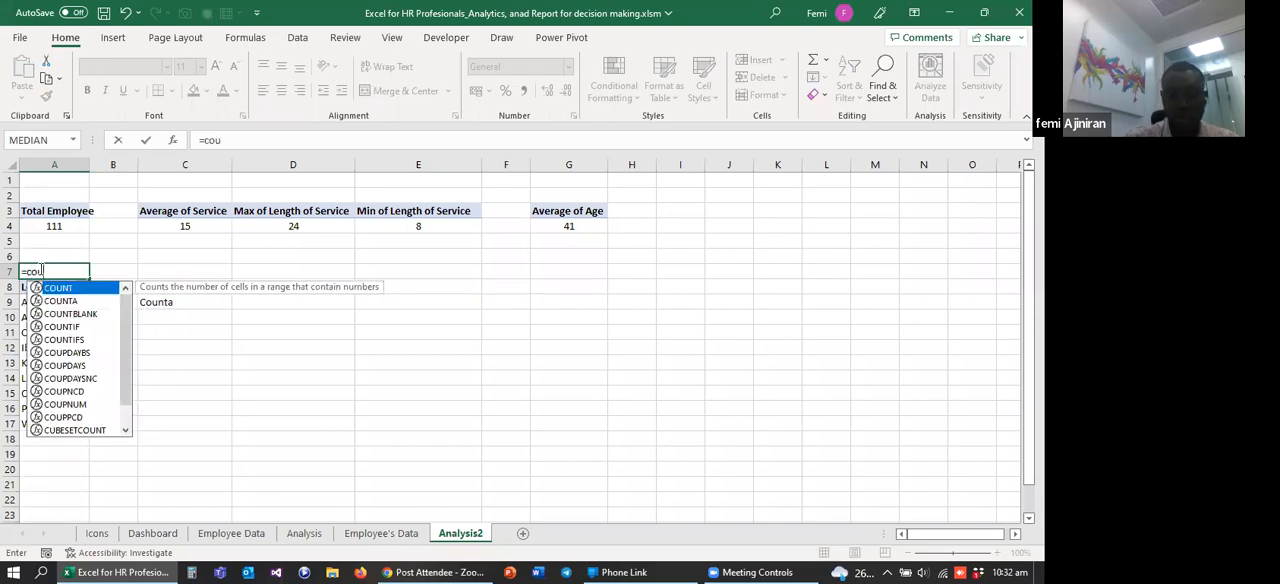
key("Down")
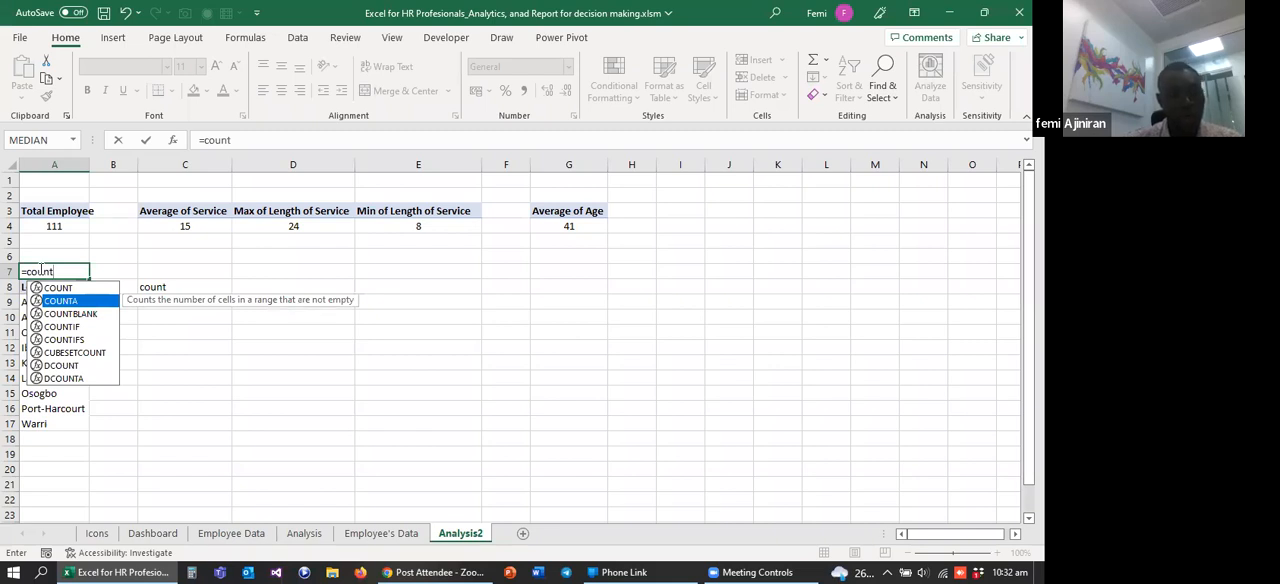
key("Tab")
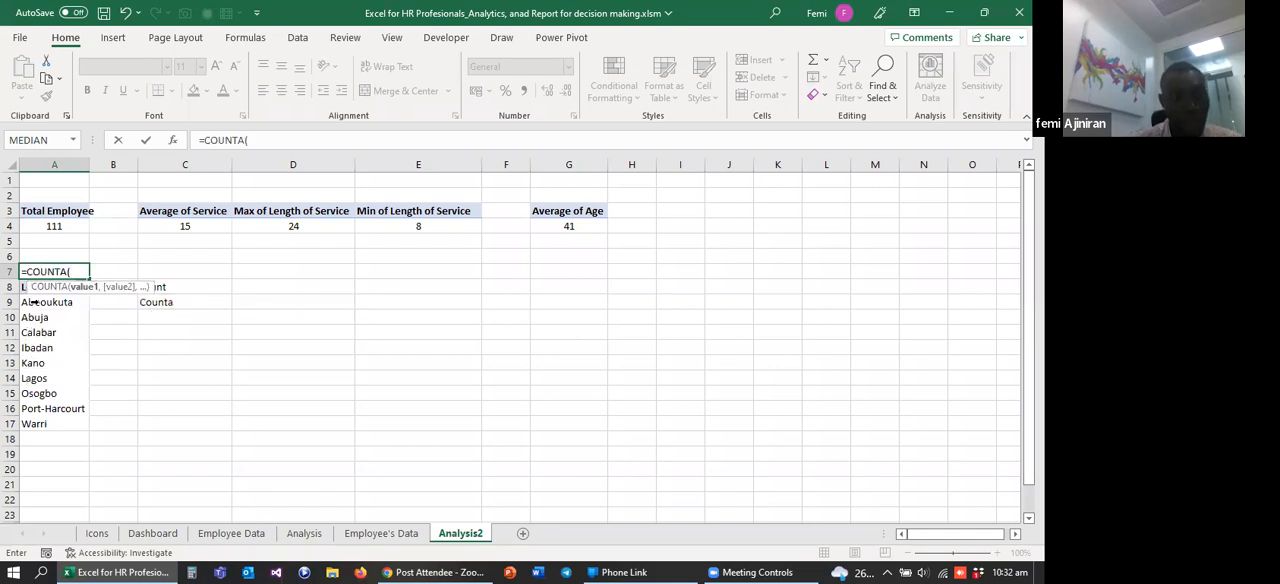
left_click_drag(47, 304, 53, 423)
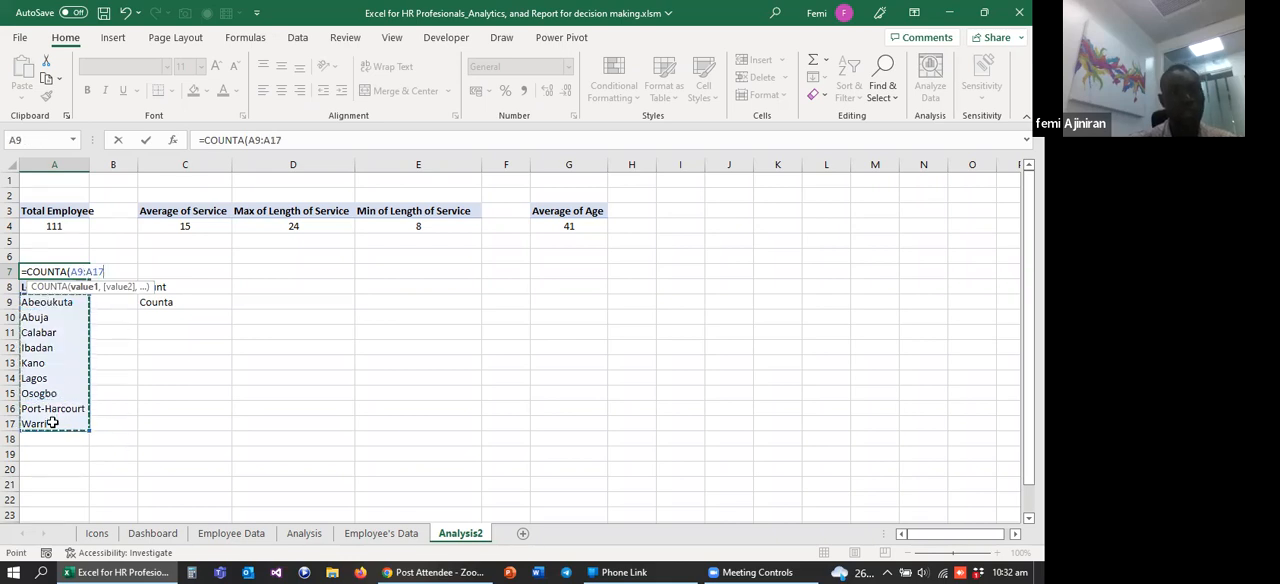
type(")")
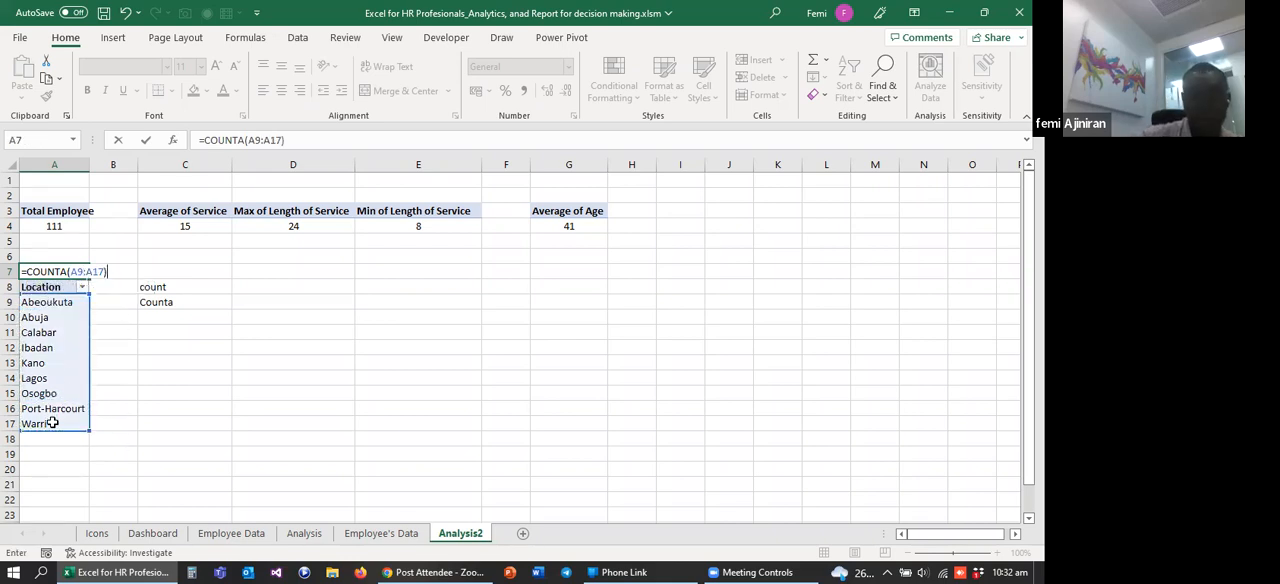
key("Return")
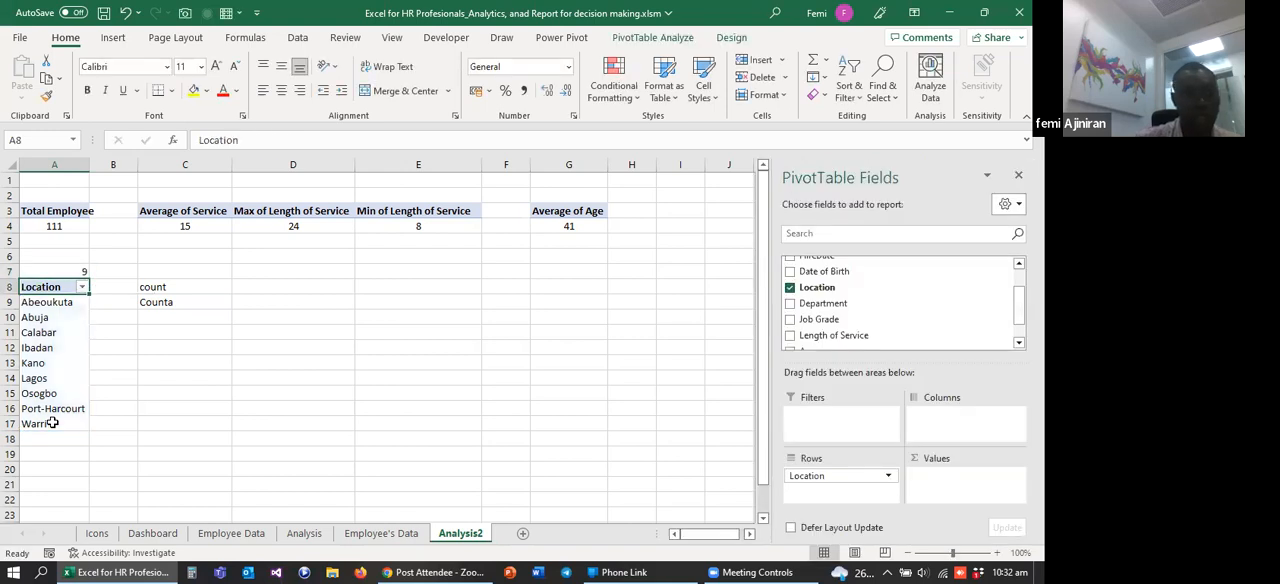
left_click(58, 270)
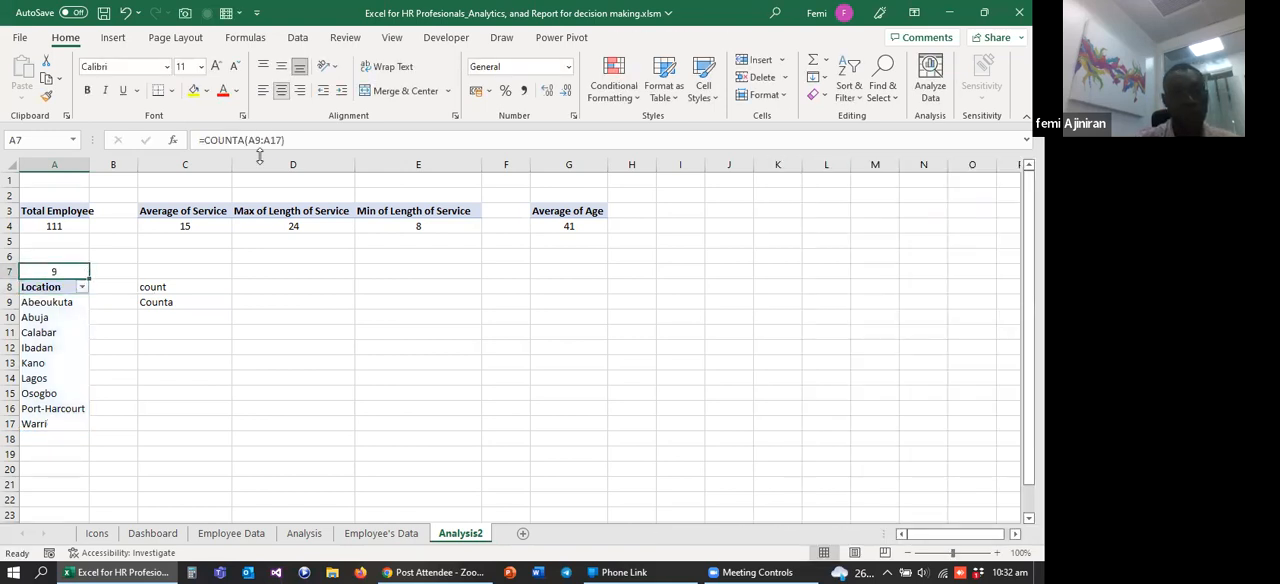
Step: Clear the count and Counta notes from C8:C9
left_click(331, 327)
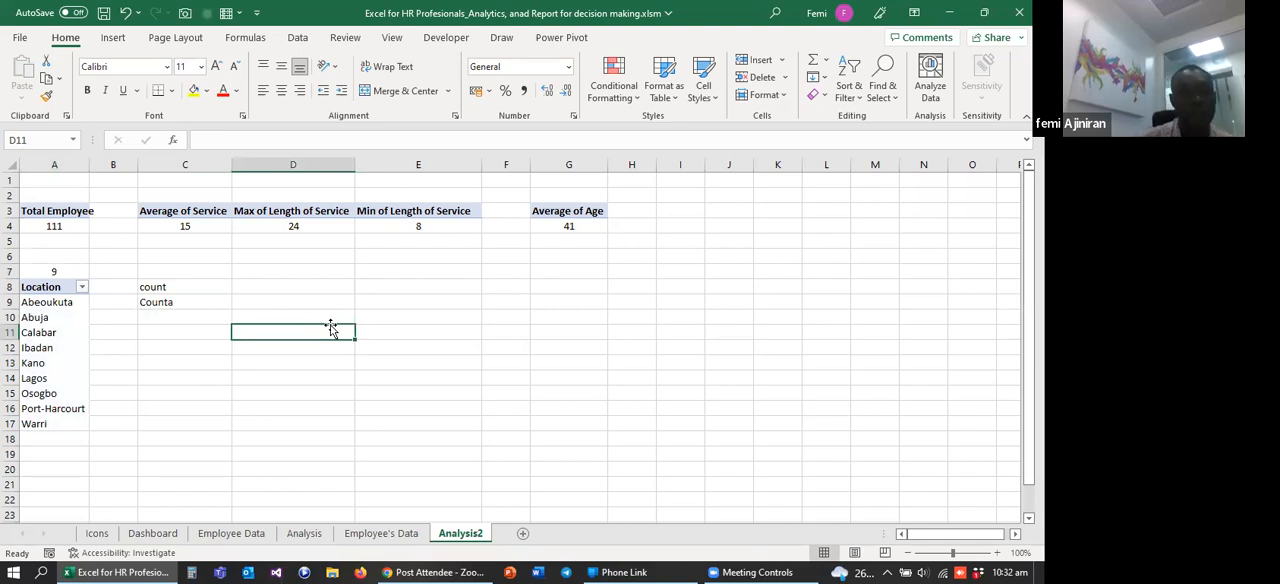
left_click_drag(157, 287, 158, 301)
key("Delete")
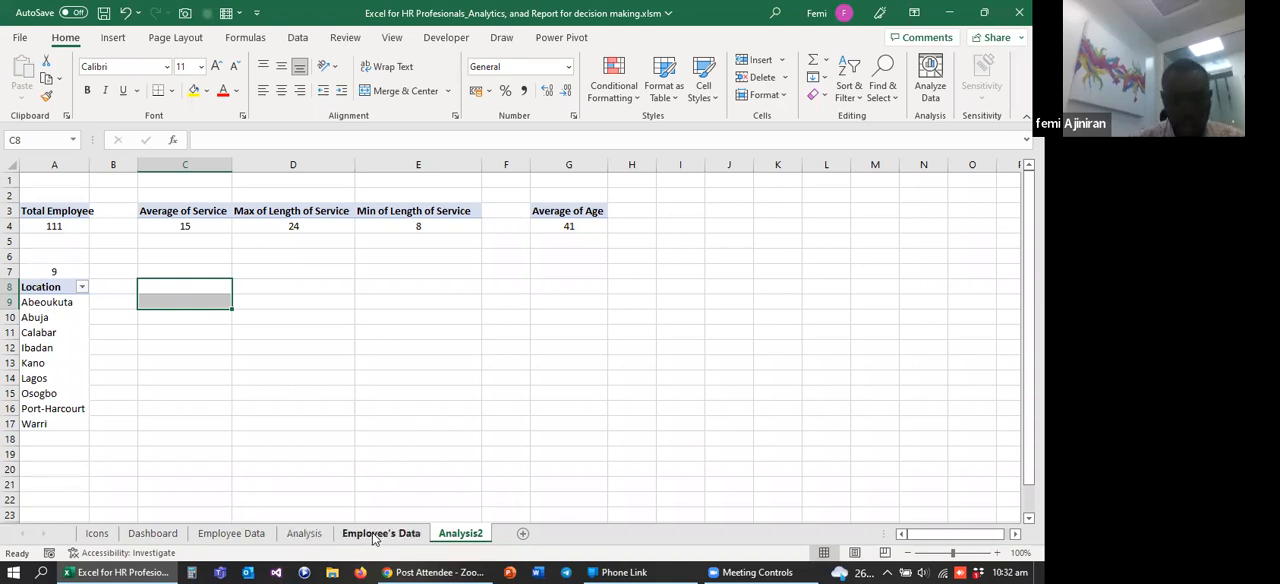
Step: Add a new worksheet after Analysis2 and name it Reporting
left_click(219, 536)
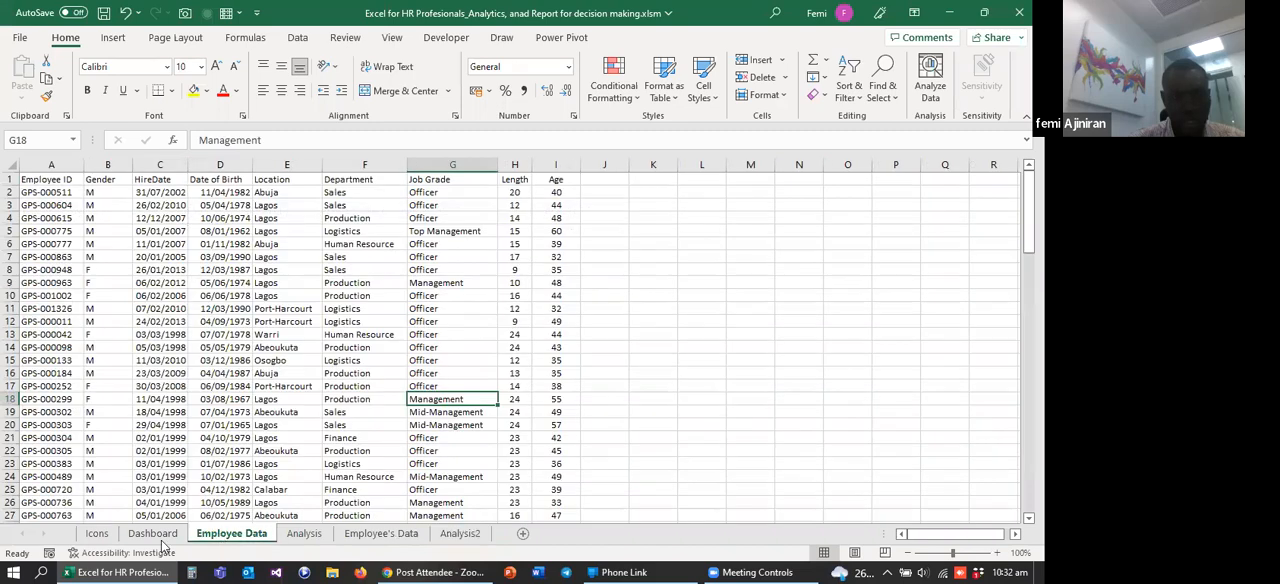
left_click(154, 538)
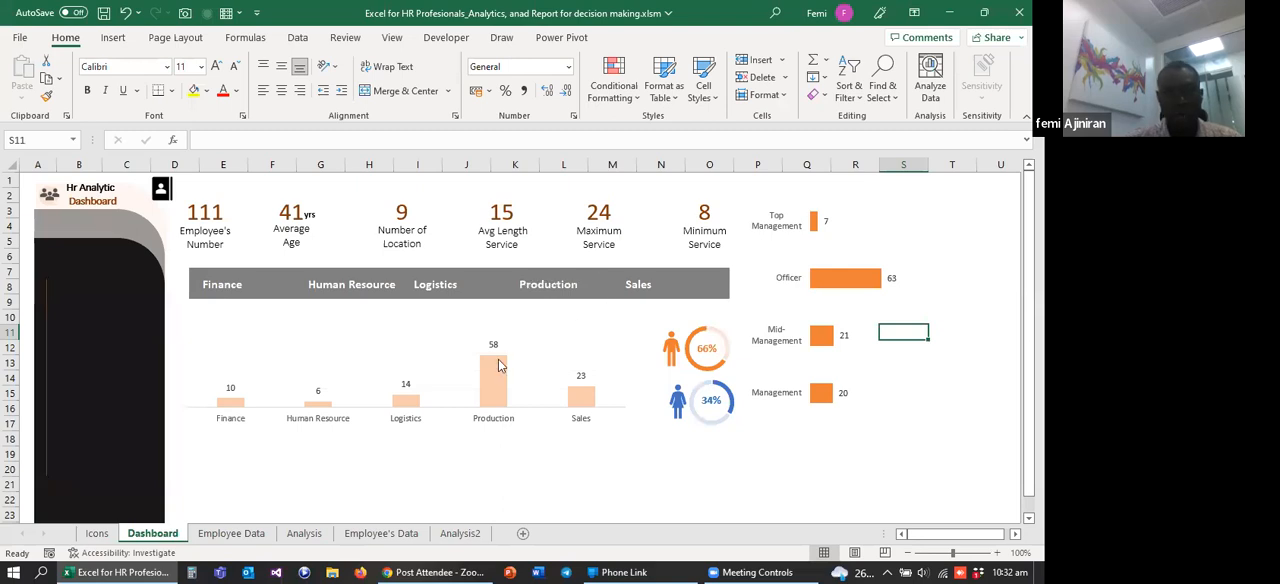
left_click(472, 537)
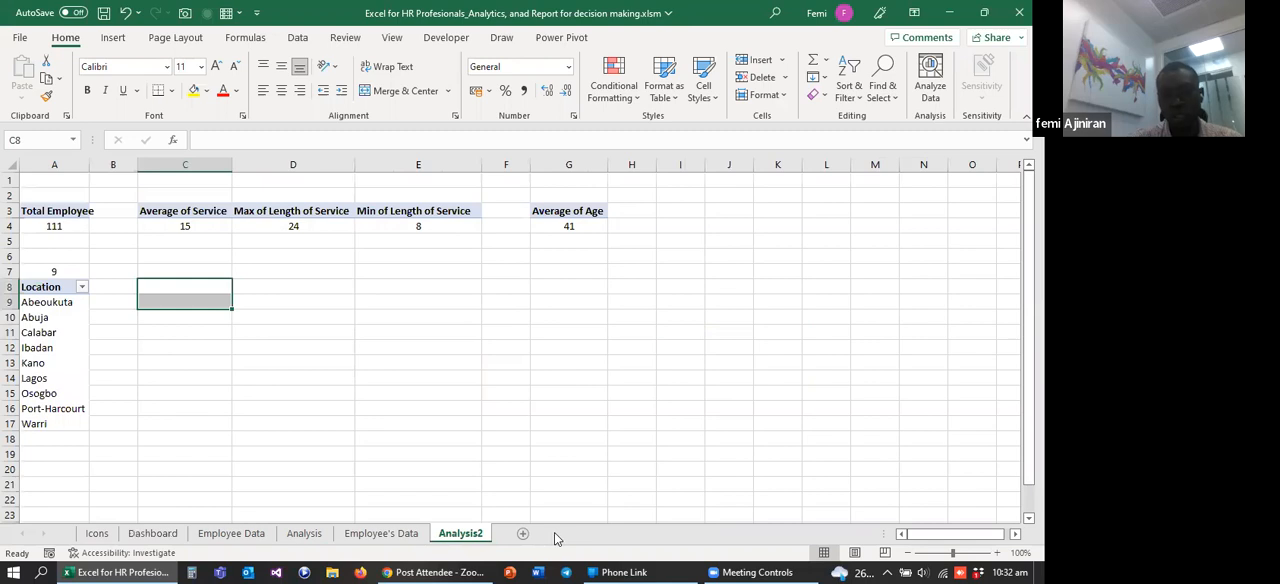
left_click(522, 535)
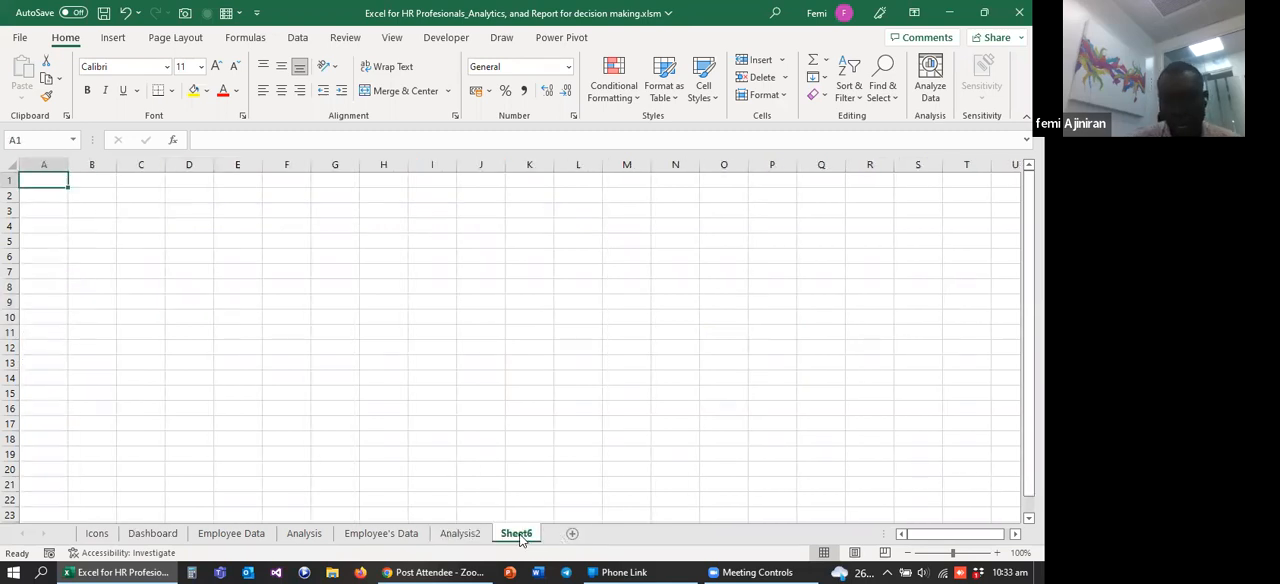
double_click(517, 534)
type("Report")
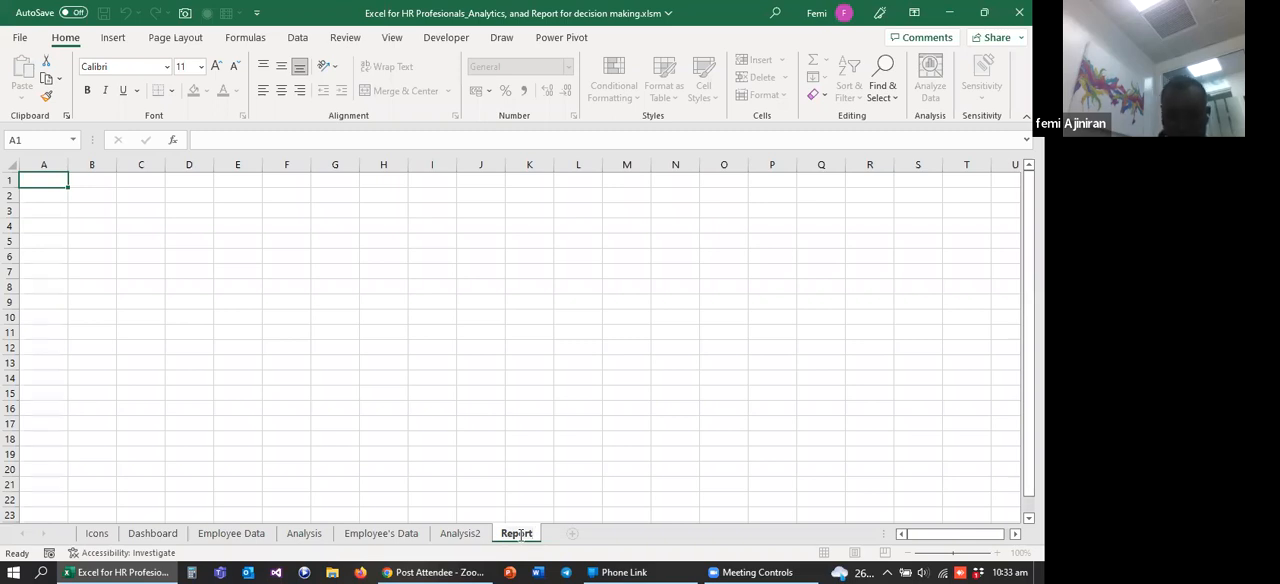
type("ing")
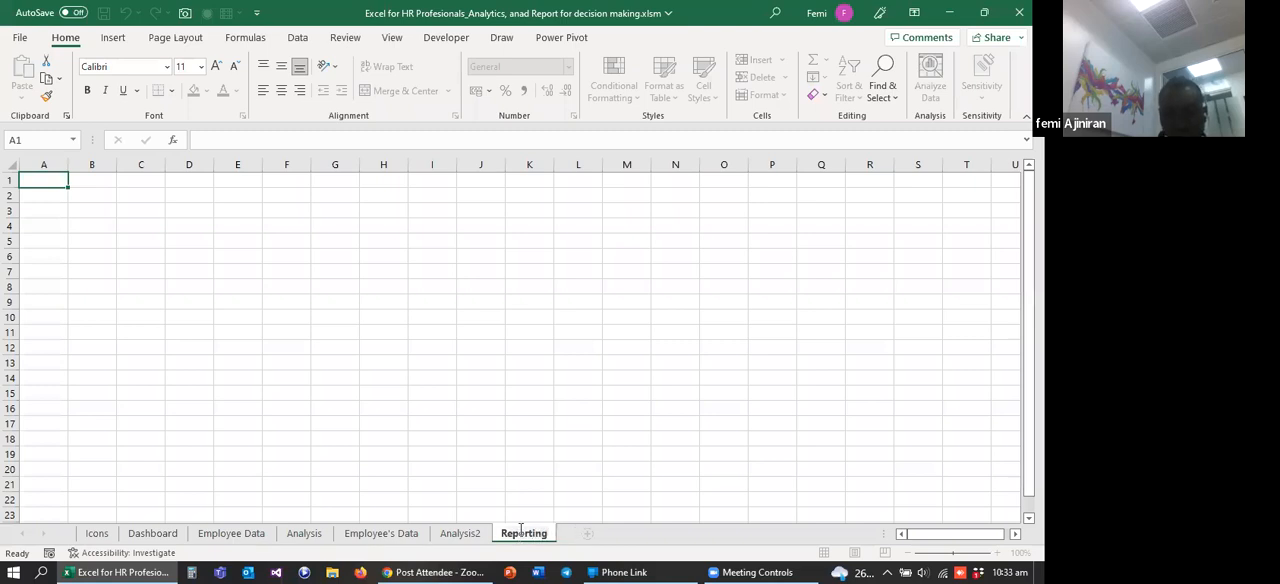
left_click(495, 456)
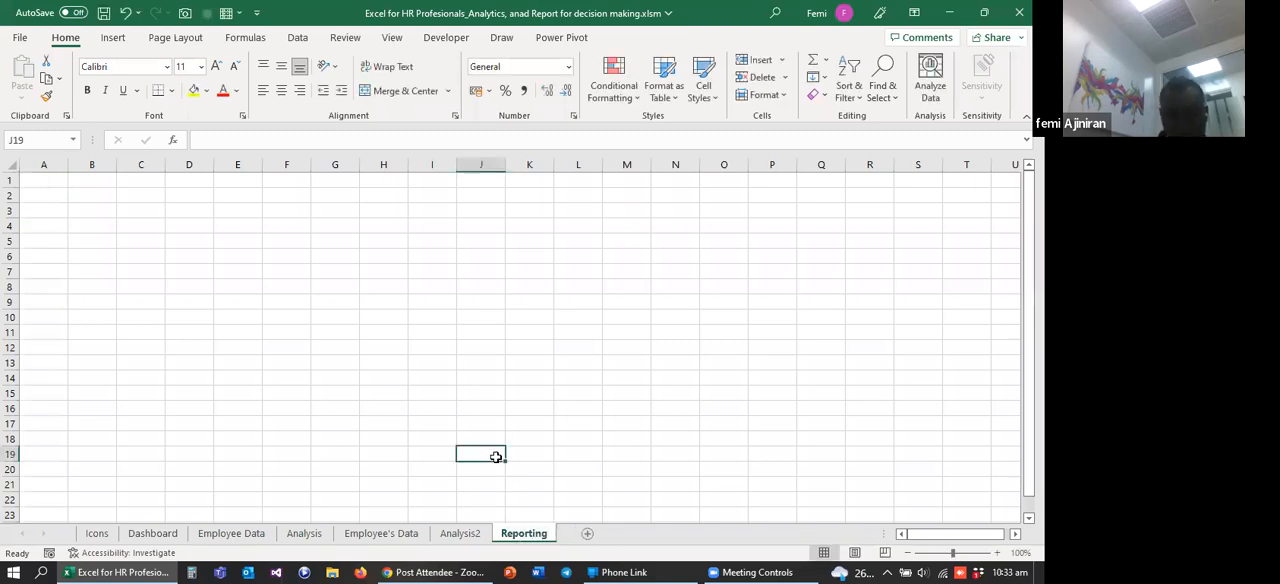
left_click(382, 367)
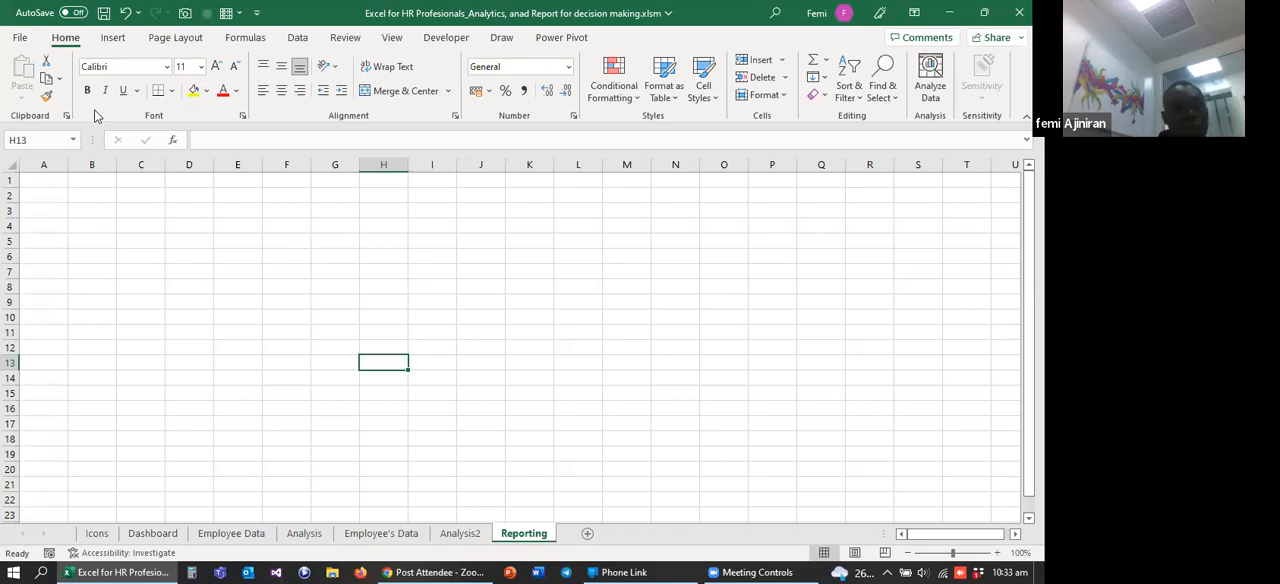
Step: Hide the gridlines and the row and column headings on the Reporting sheet
left_click(387, 42)
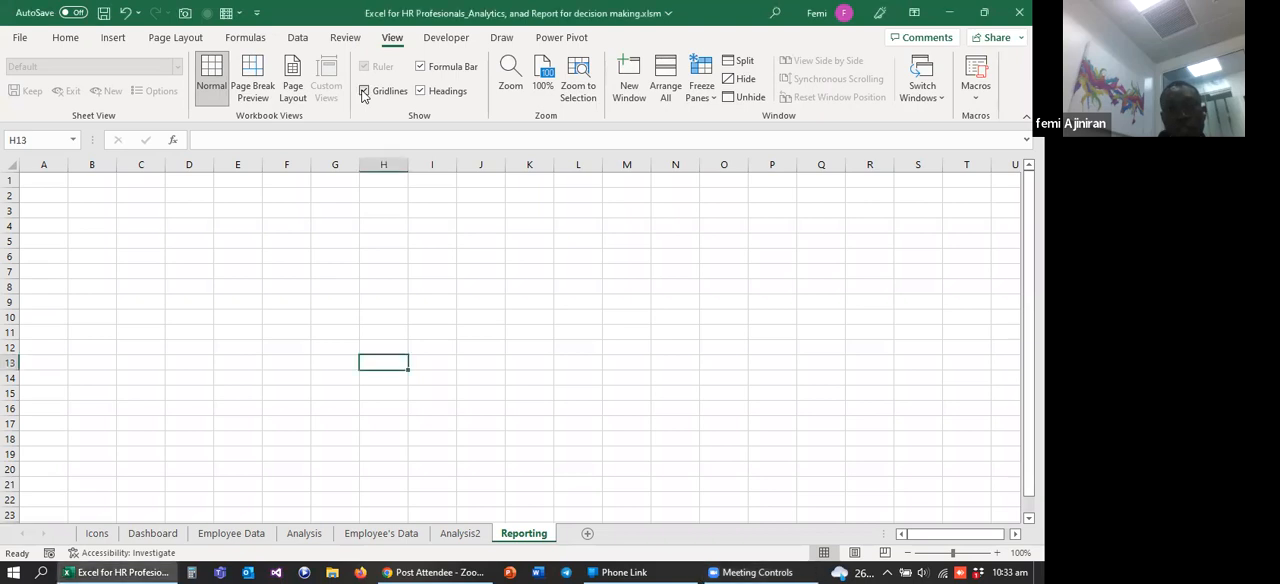
left_click(364, 91)
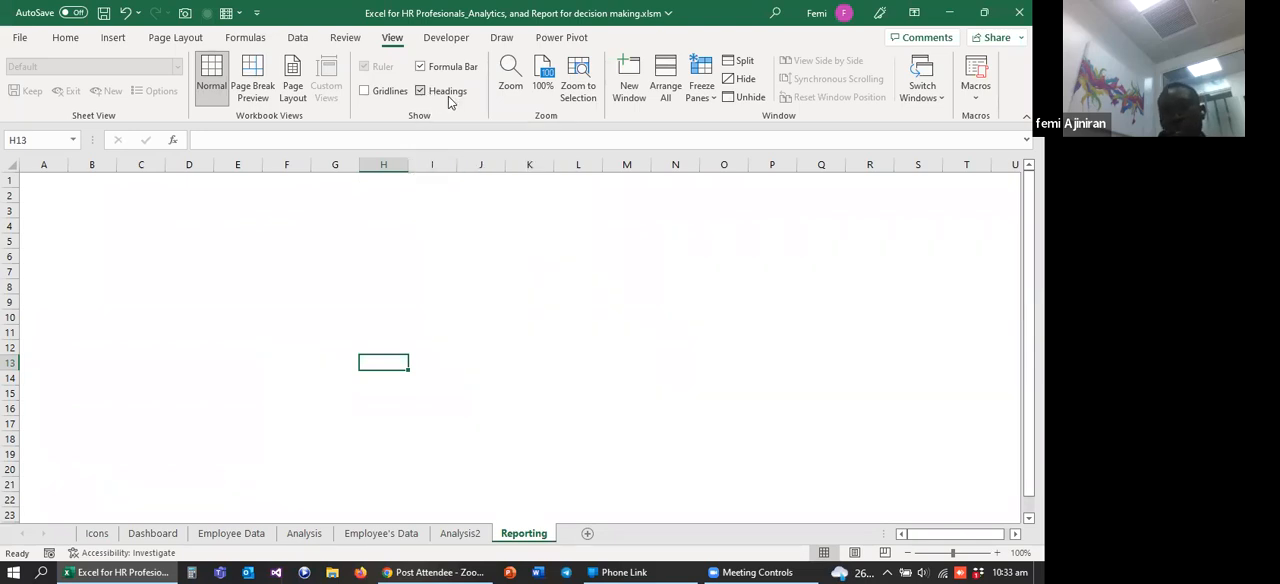
left_click(421, 92)
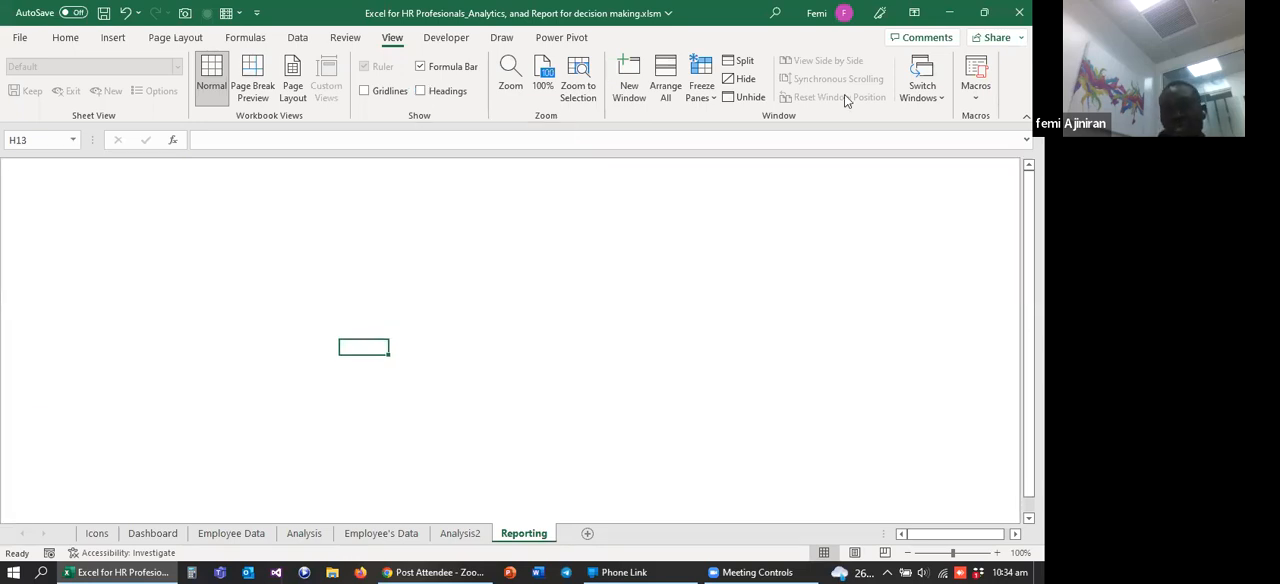
left_click(393, 184)
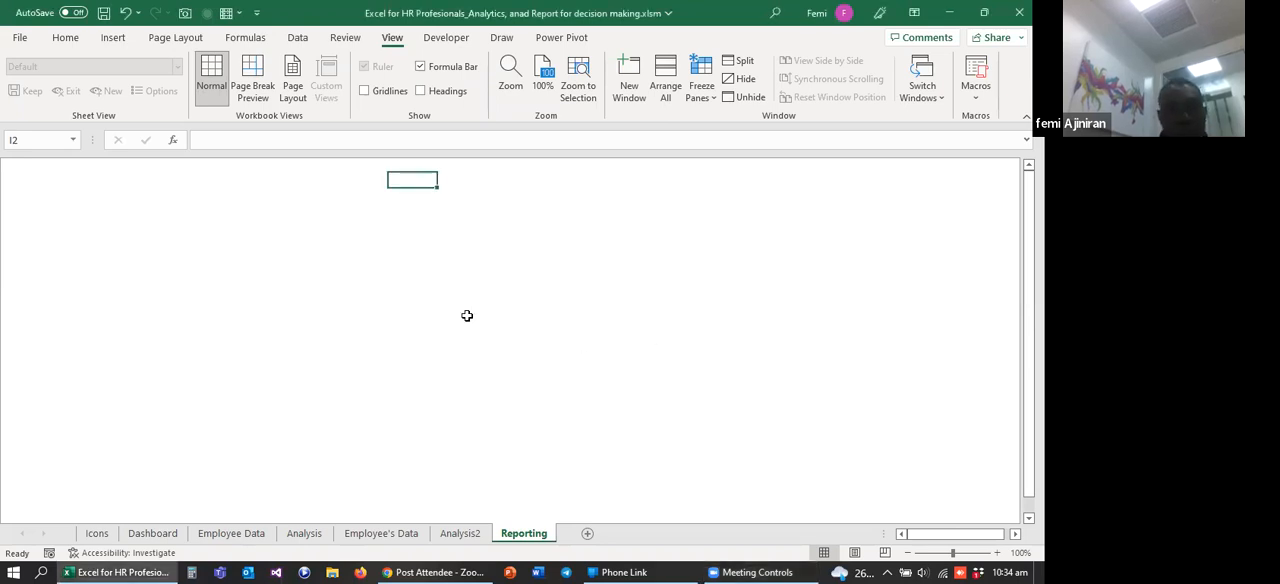
Step: Widen column A on the Analysis2 sheet so the Total Employee heading fits within its cell
left_click(455, 533)
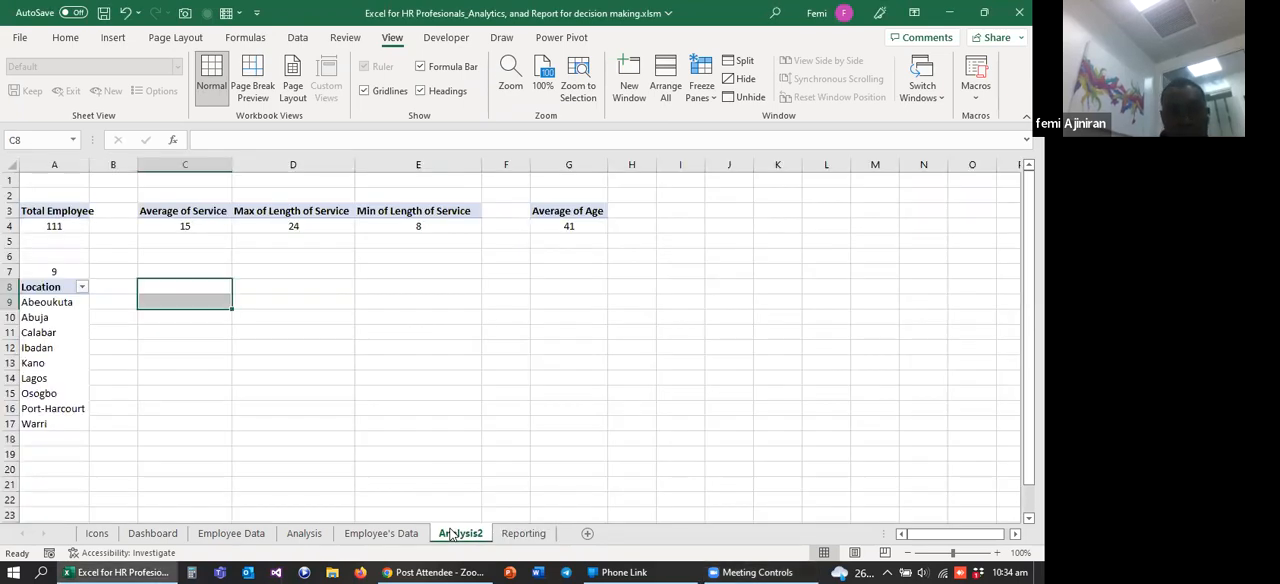
left_click_drag(948, 537, 904, 541)
left_click_drag(88, 172, 108, 172)
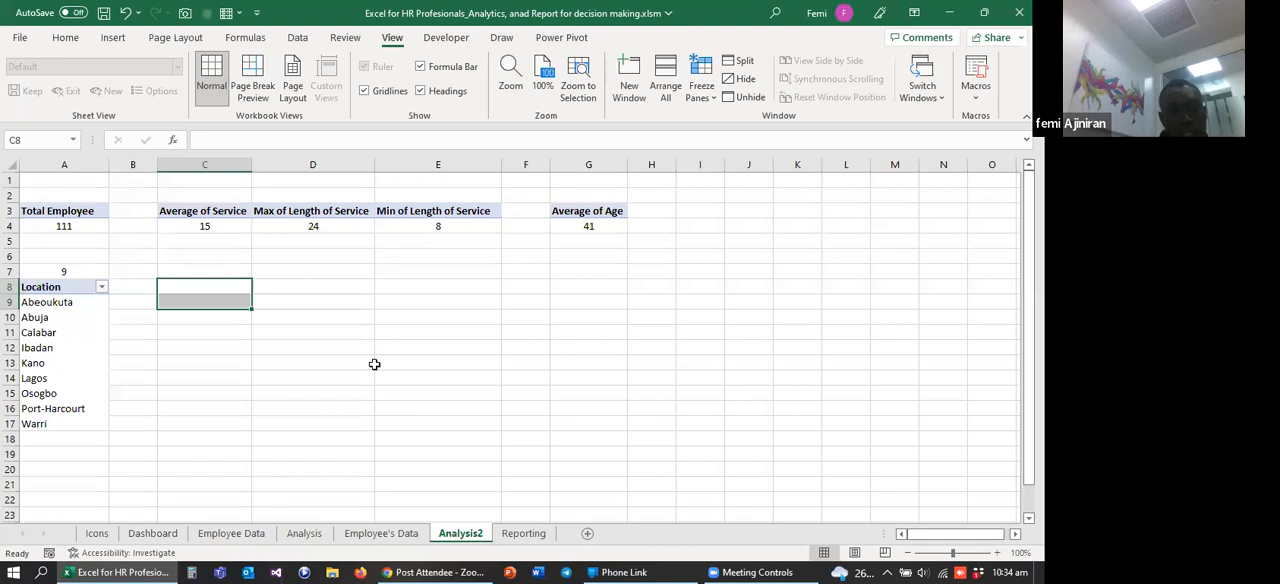
left_click(530, 534)
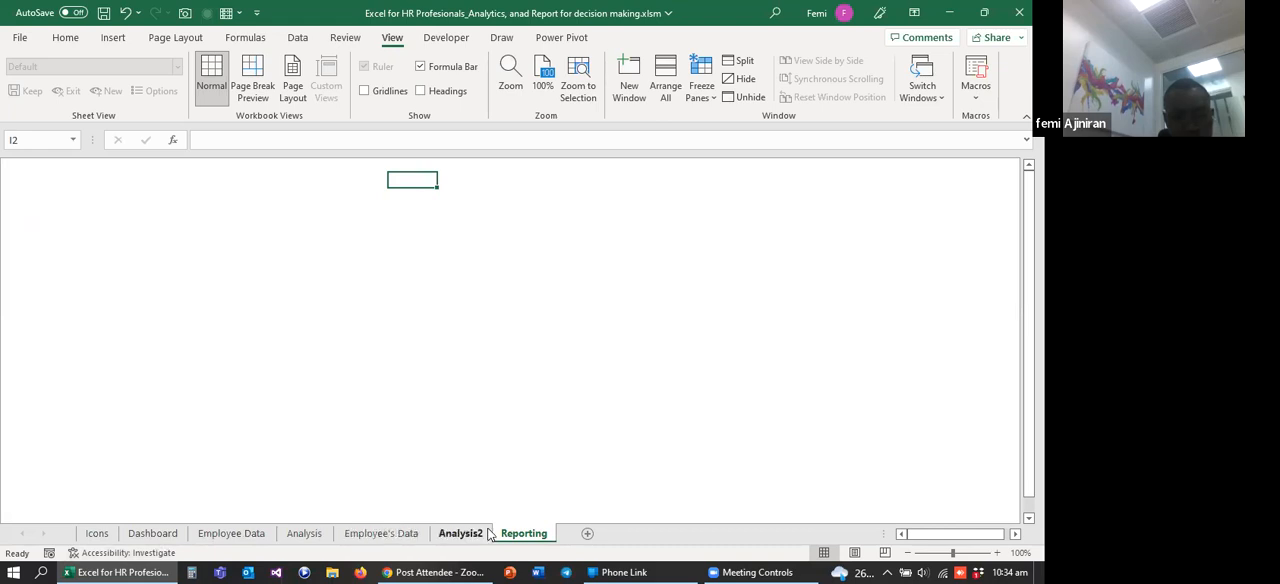
left_click(463, 534)
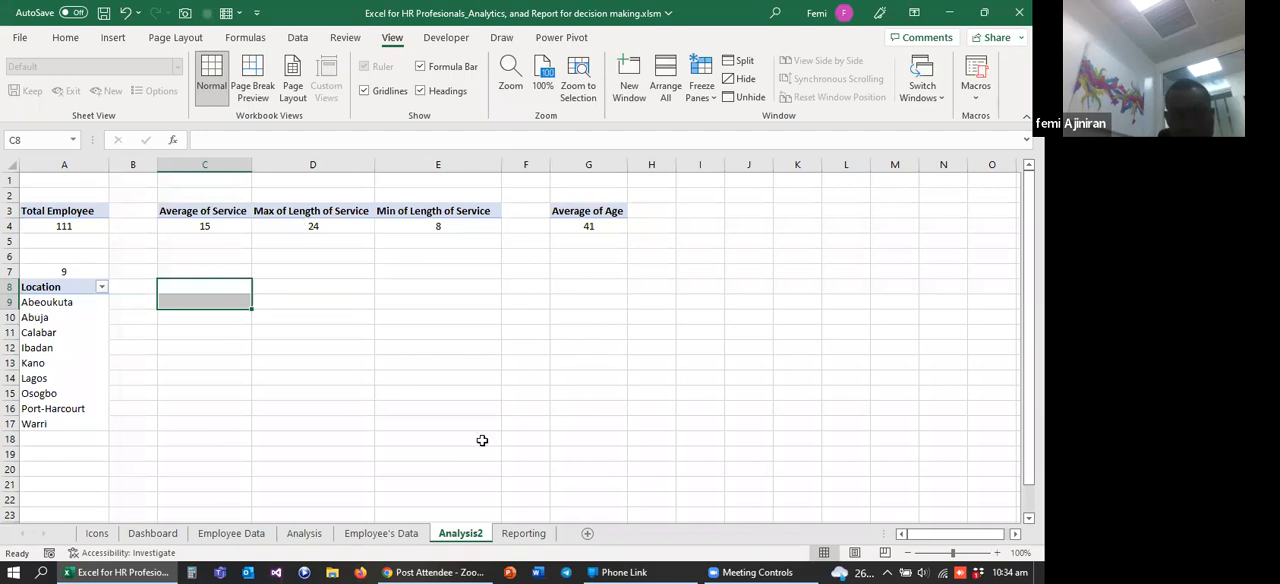
left_click(71, 228)
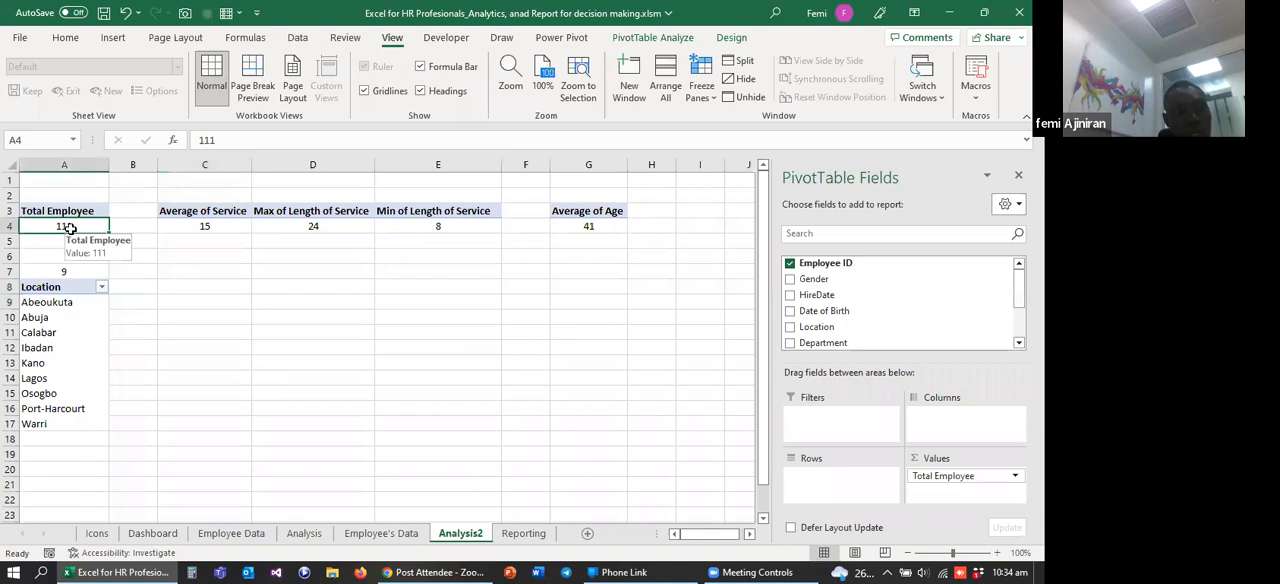
left_click(519, 534)
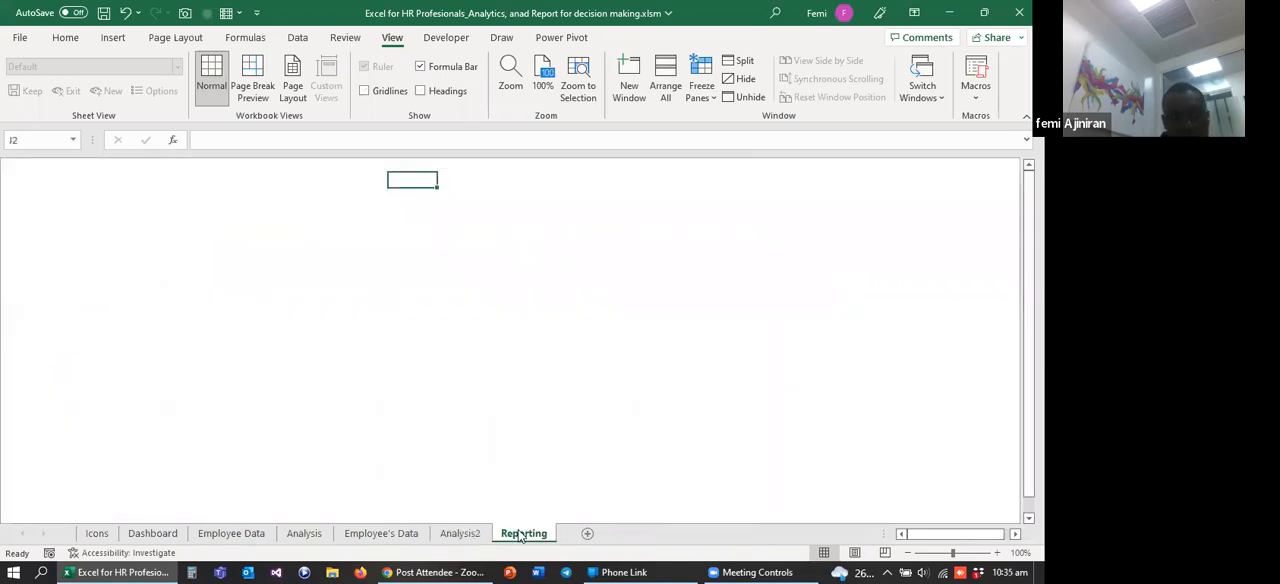
left_click(461, 534)
left_click(314, 376)
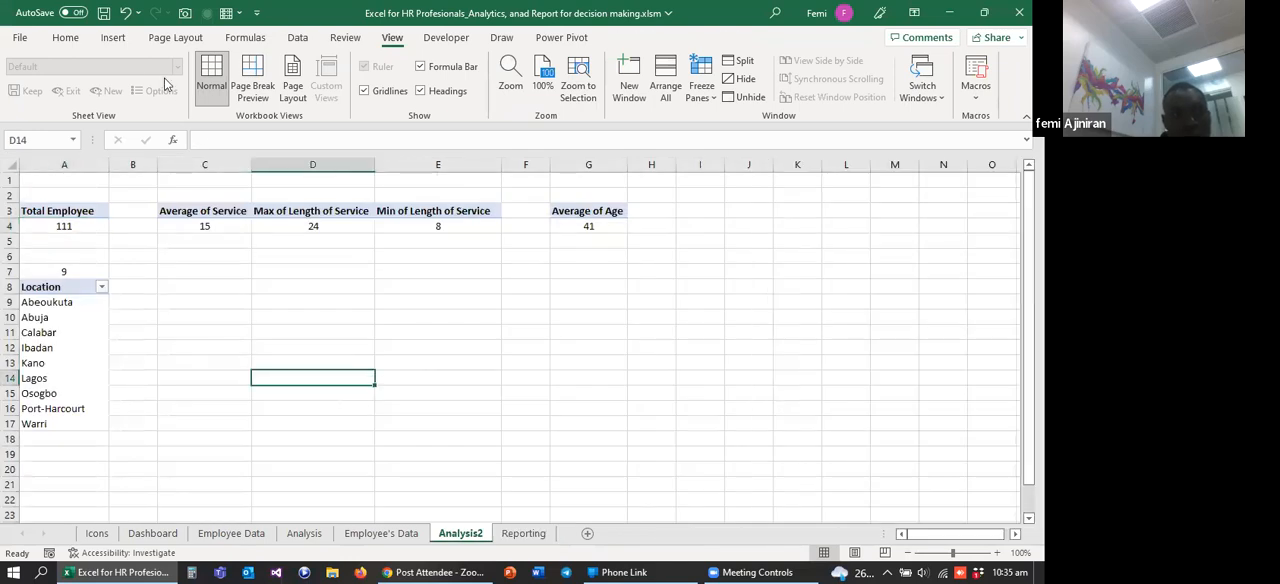
left_click(113, 38)
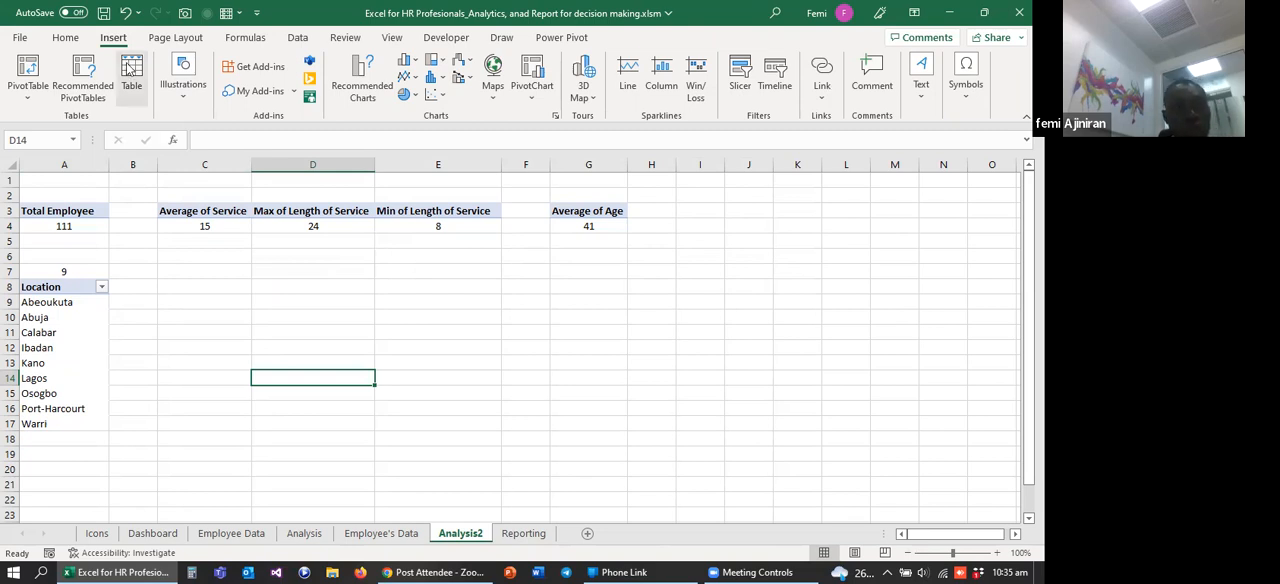
left_click(182, 96)
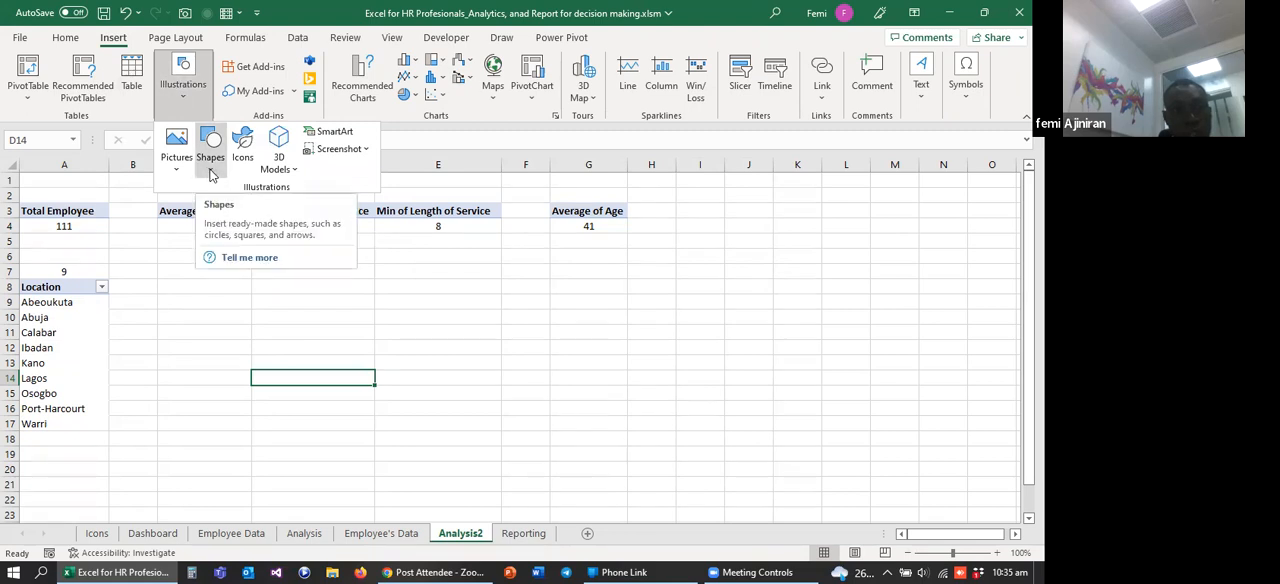
left_click(211, 160)
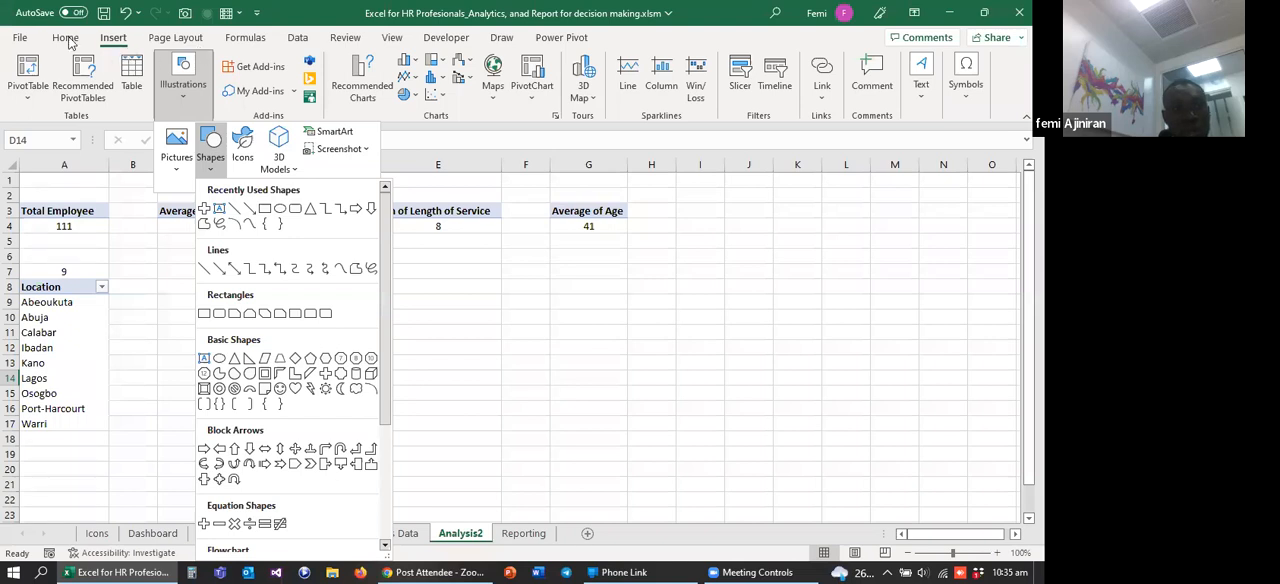
left_click(113, 42)
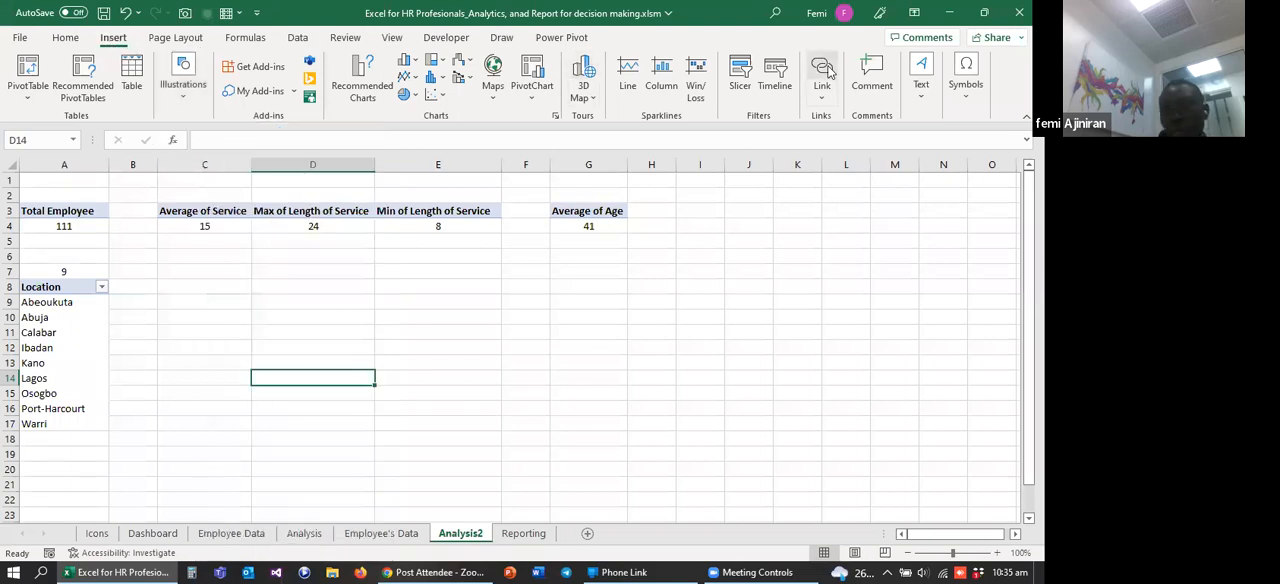
Step: Draw a text box in the empty area beneath the service-length PivotTable on Analysis2 and enter Total Employee in it
left_click(922, 72)
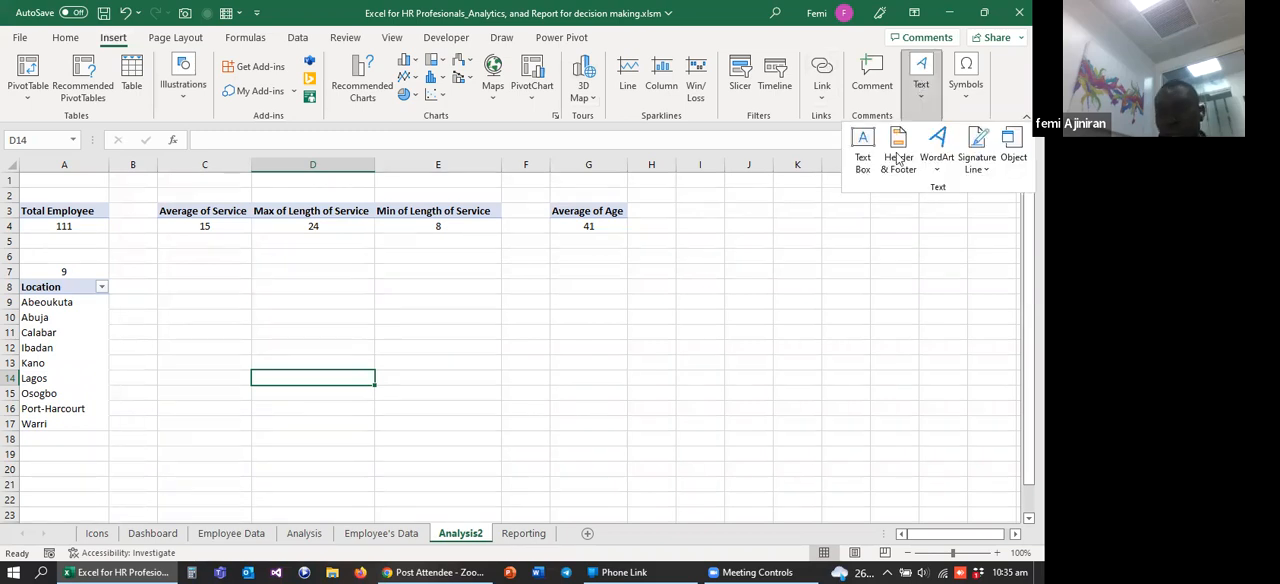
left_click(863, 150)
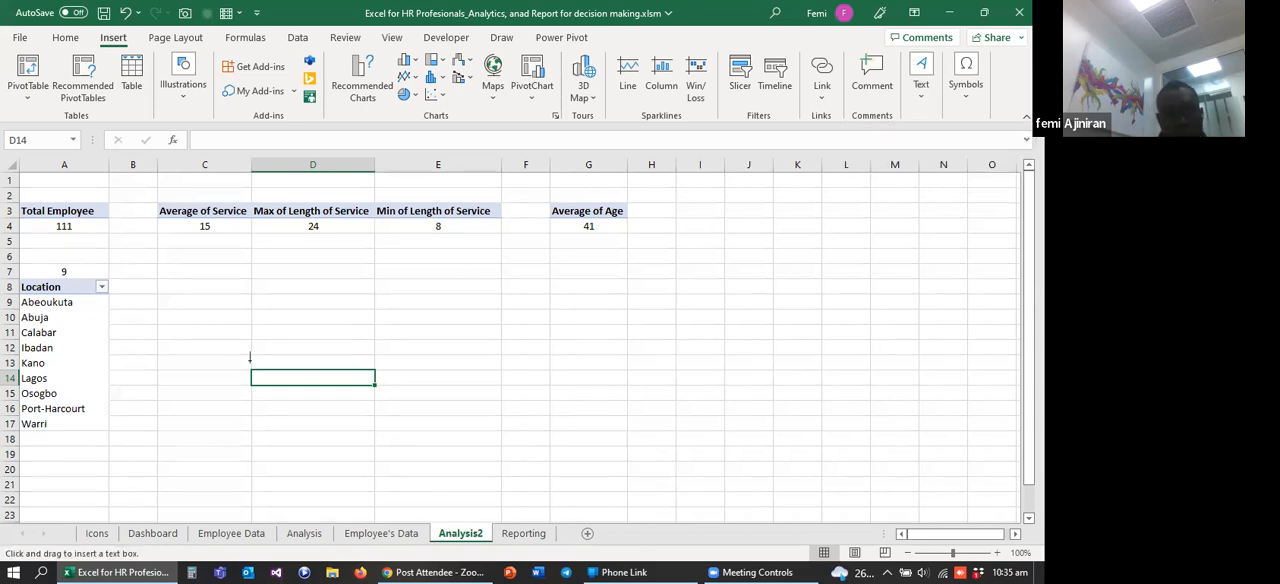
left_click_drag(207, 284, 285, 331)
left_click(427, 343)
left_click(257, 306)
left_click_drag(236, 283, 356, 300)
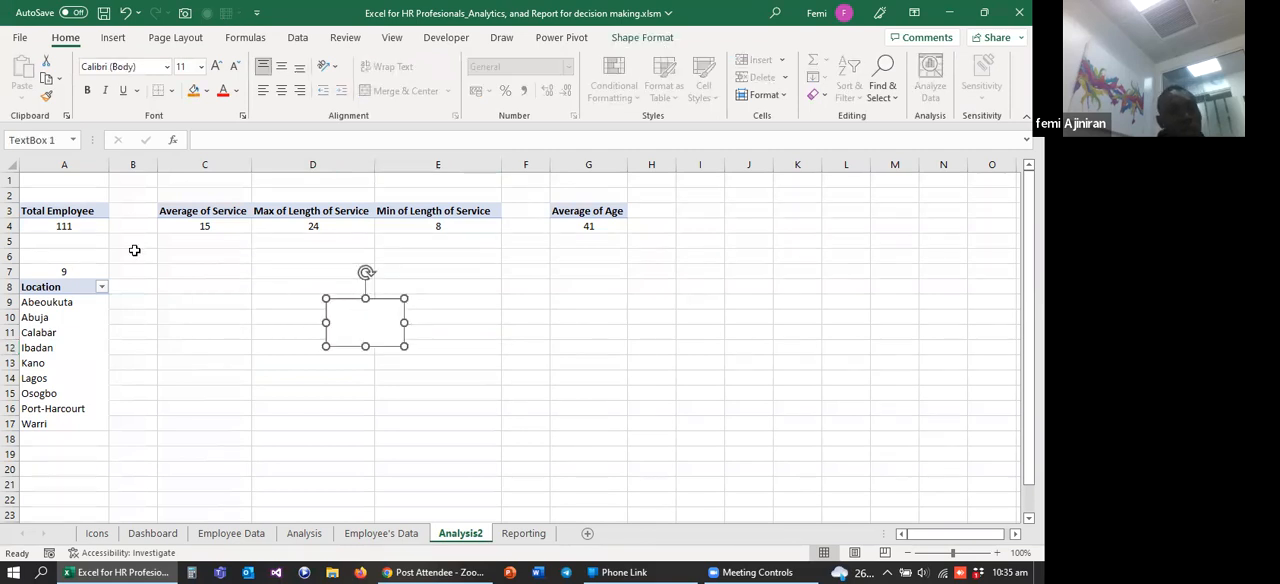
left_click(360, 313)
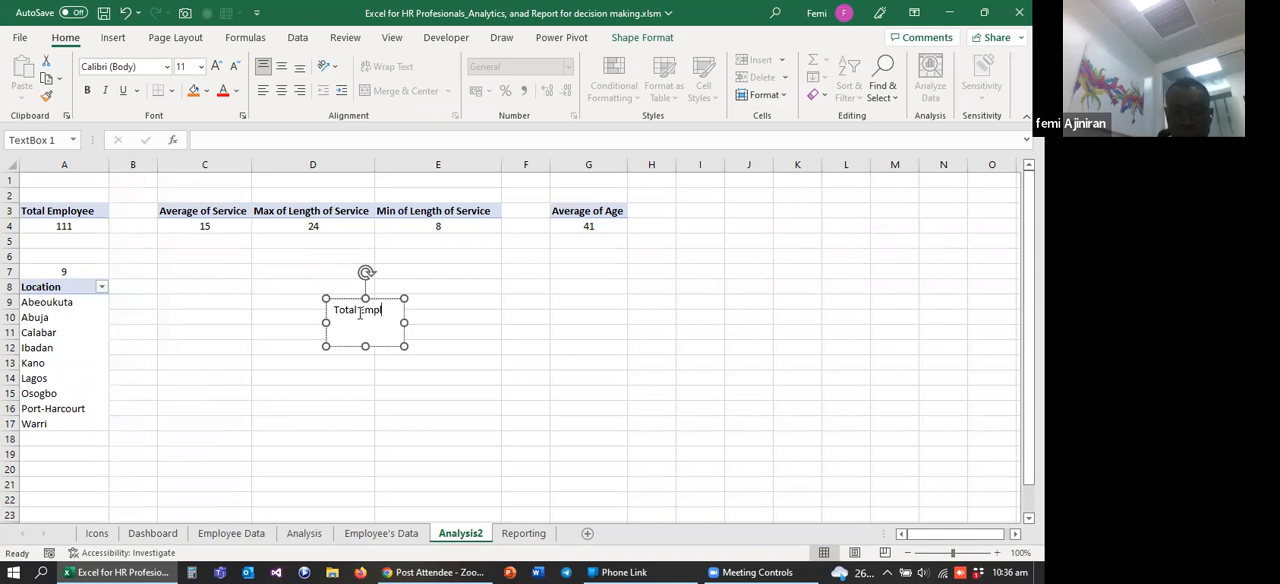
type("yee")
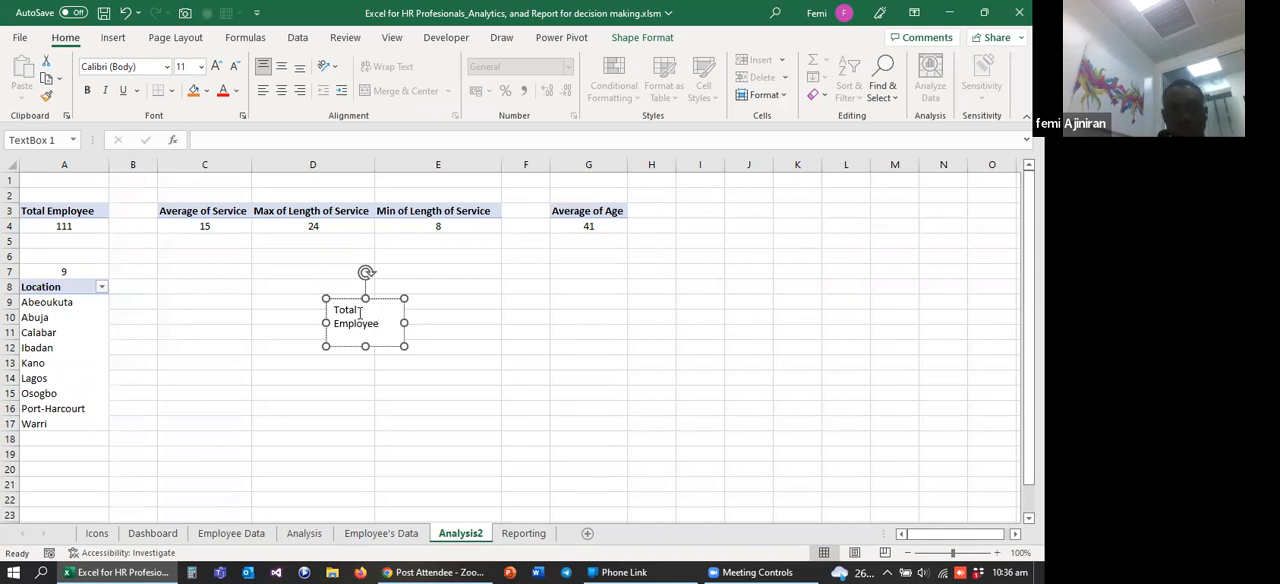
Step: Resize the Total Employee text box to about 3.6 cm by 0.87 cm, fitting its text on one line, and shift it slightly down and right
left_click_drag(405, 322, 378, 323)
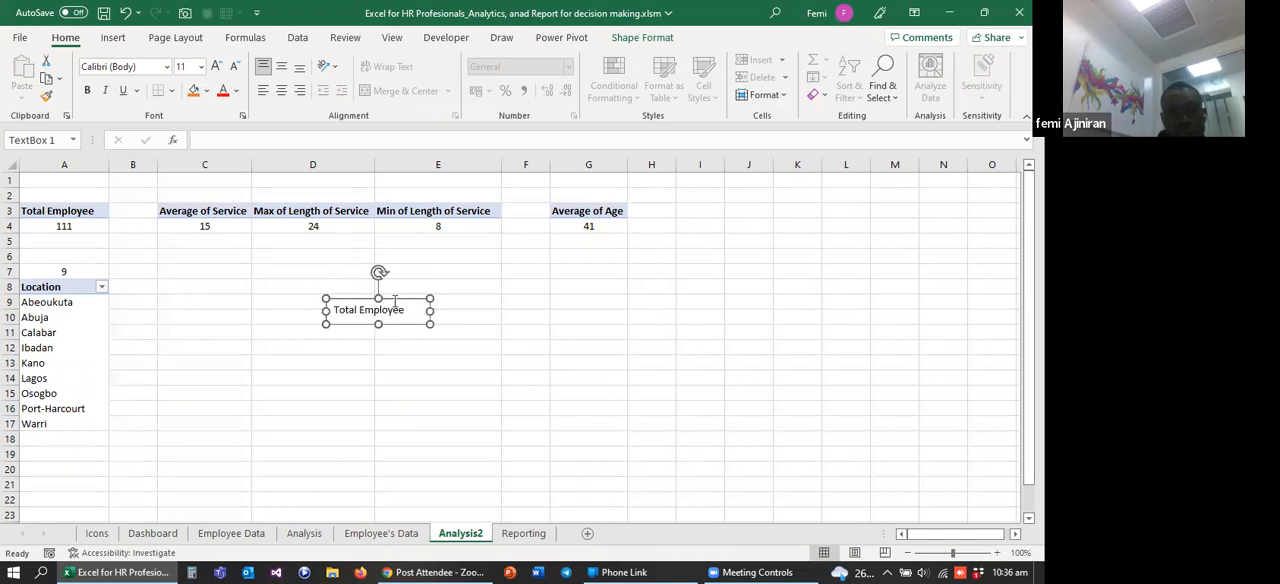
left_click(396, 345)
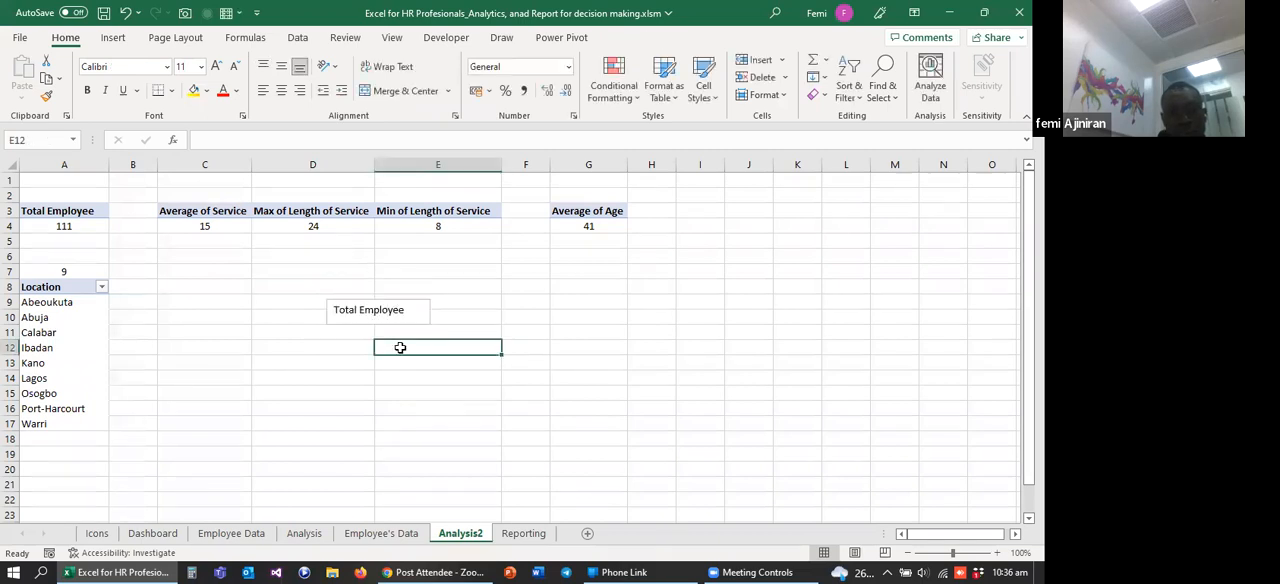
left_click(391, 299)
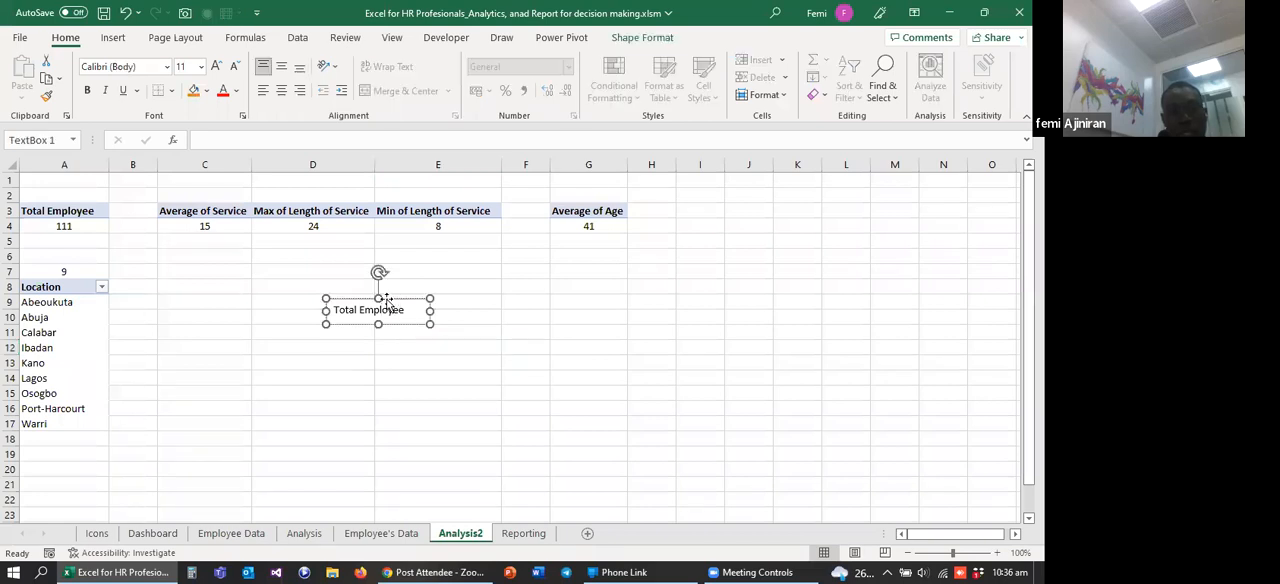
left_click_drag(395, 300, 418, 318)
left_click(433, 372)
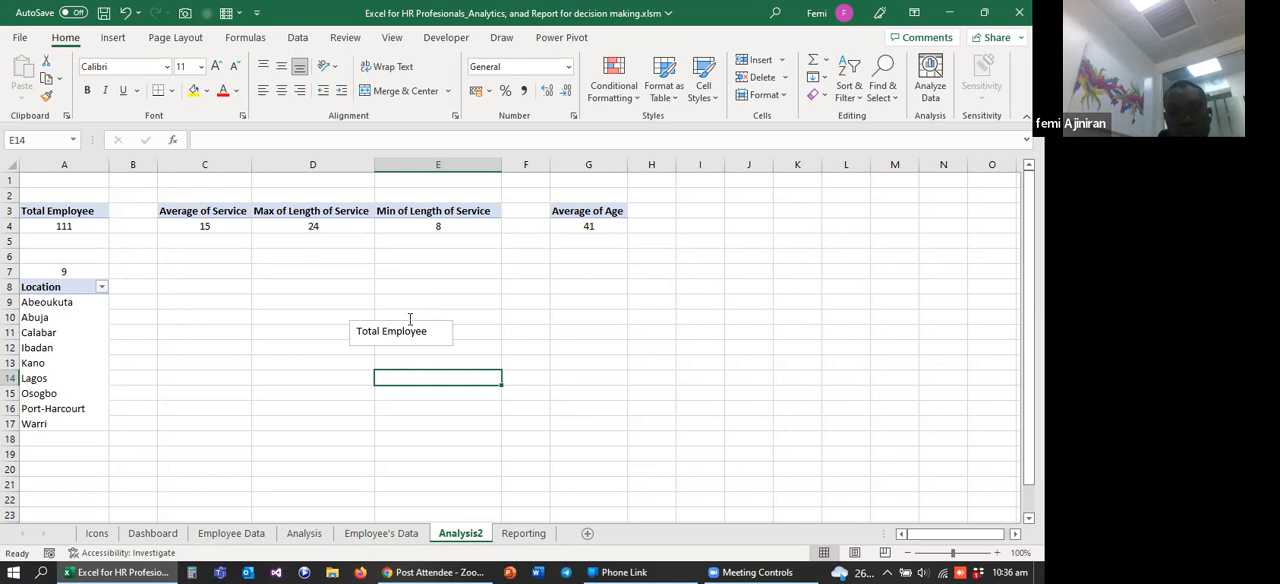
Step: Format the Total Employee text box with No Fill and No Outline
left_click(405, 322)
left_click(385, 320)
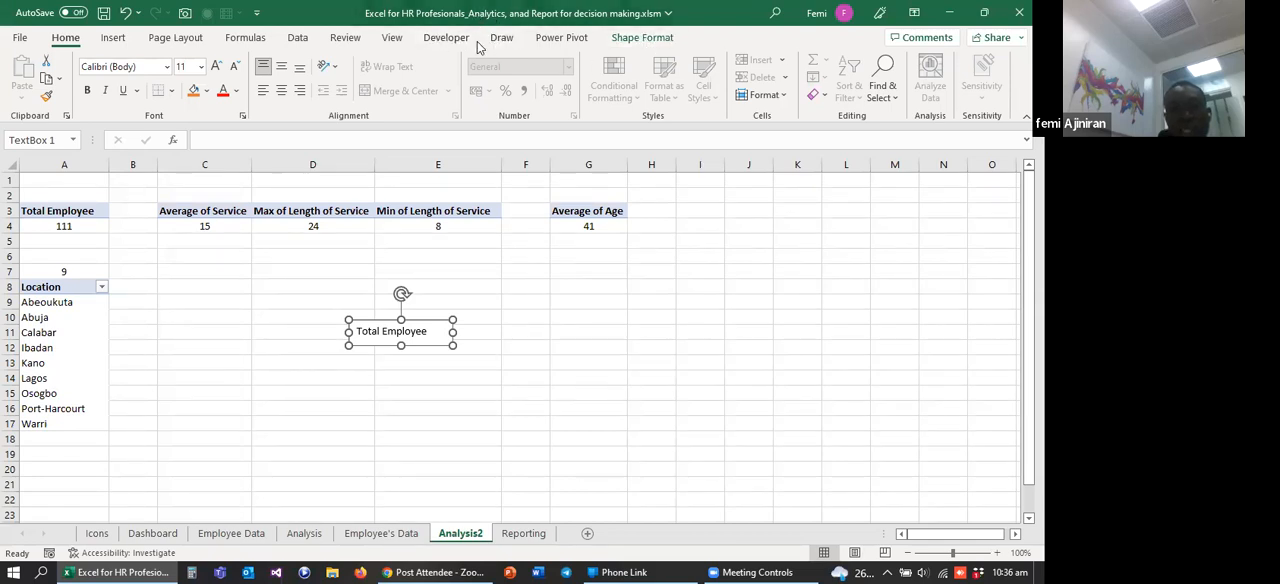
left_click(632, 41)
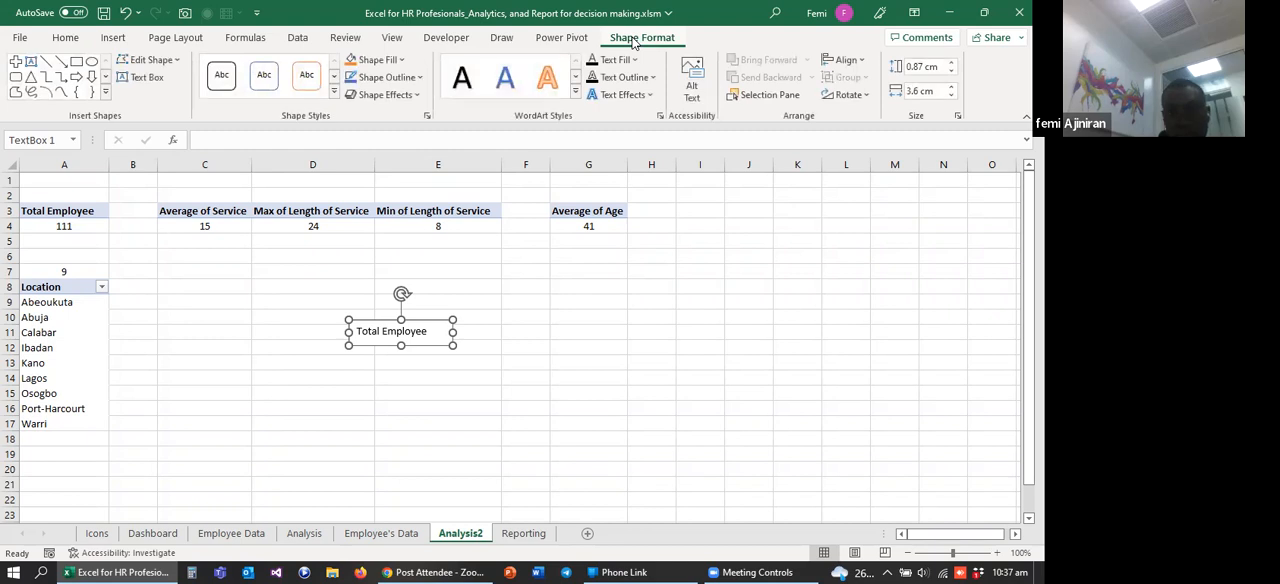
left_click(401, 61)
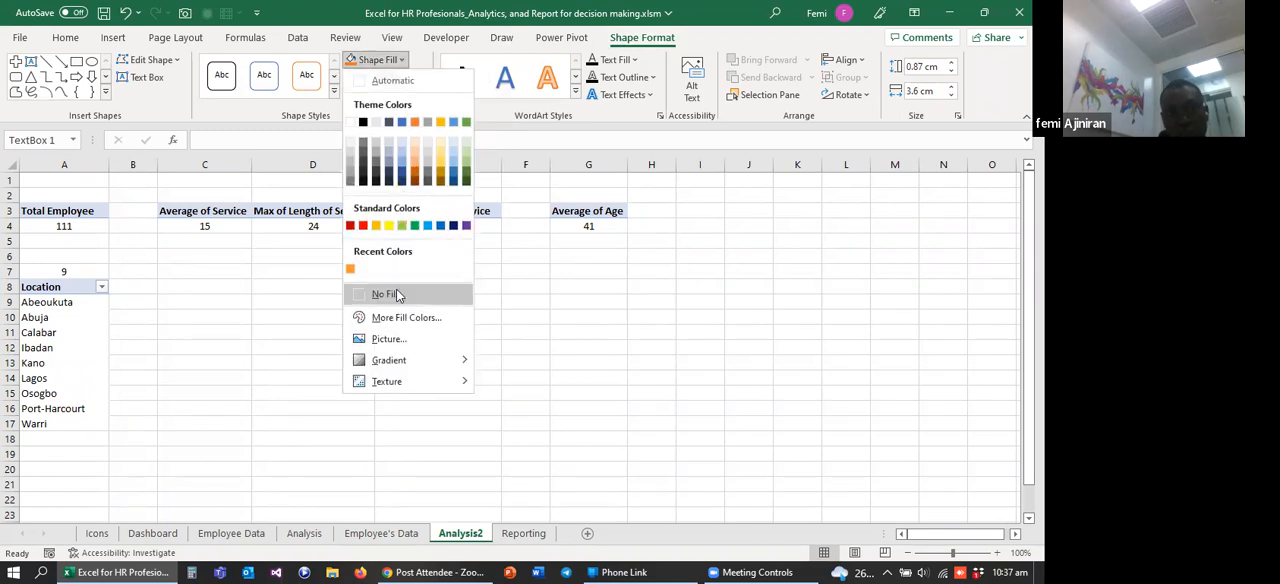
left_click(388, 295)
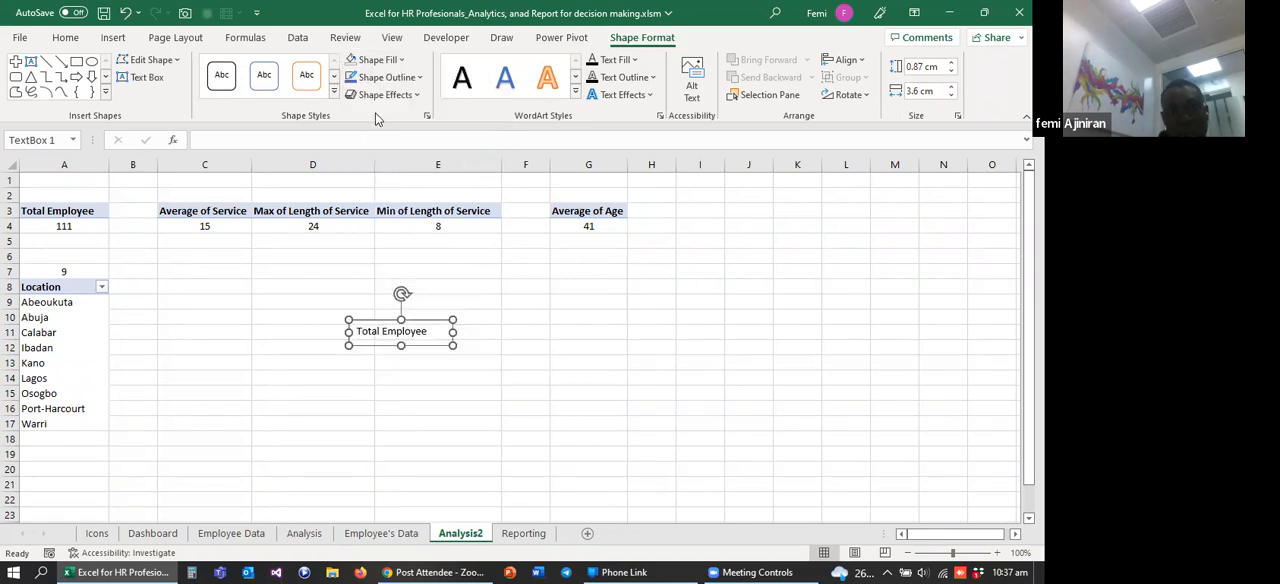
left_click(419, 80)
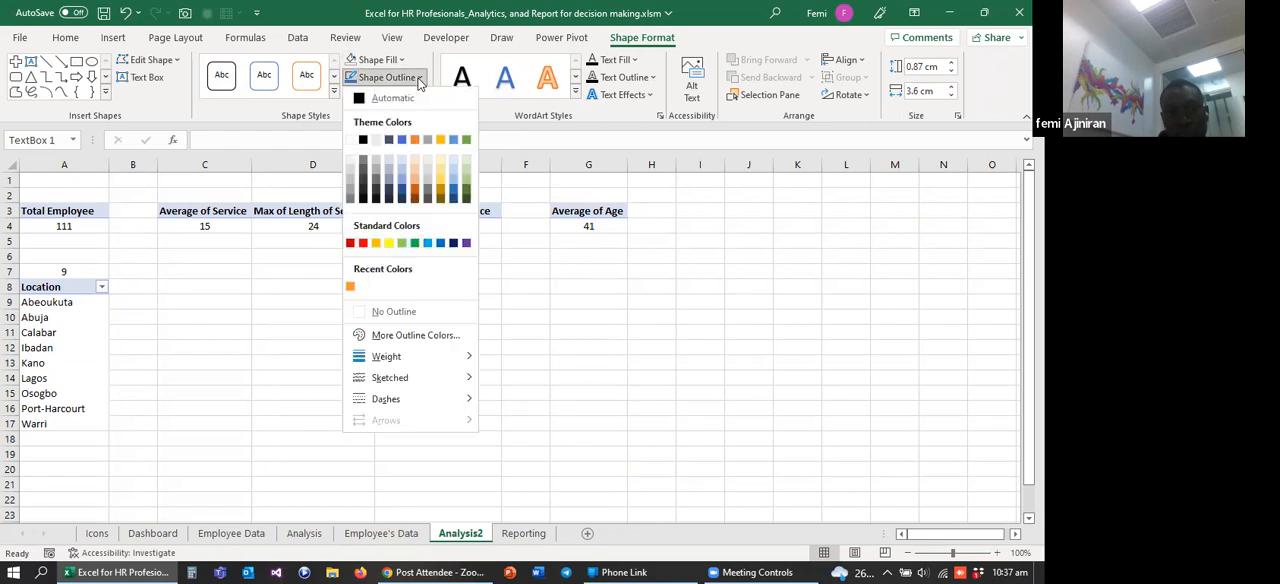
left_click(390, 312)
left_click(525, 394)
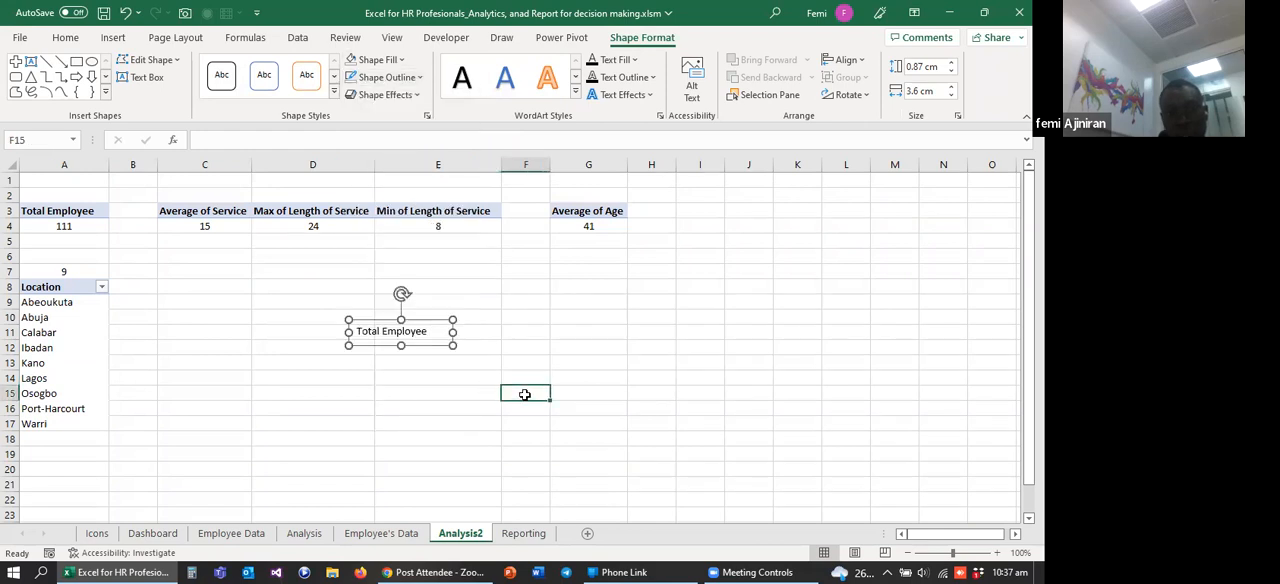
Step: Move the Total Employee text box horizontally into column E on Analysis2
left_click(389, 333)
left_click_drag(379, 319, 423, 317)
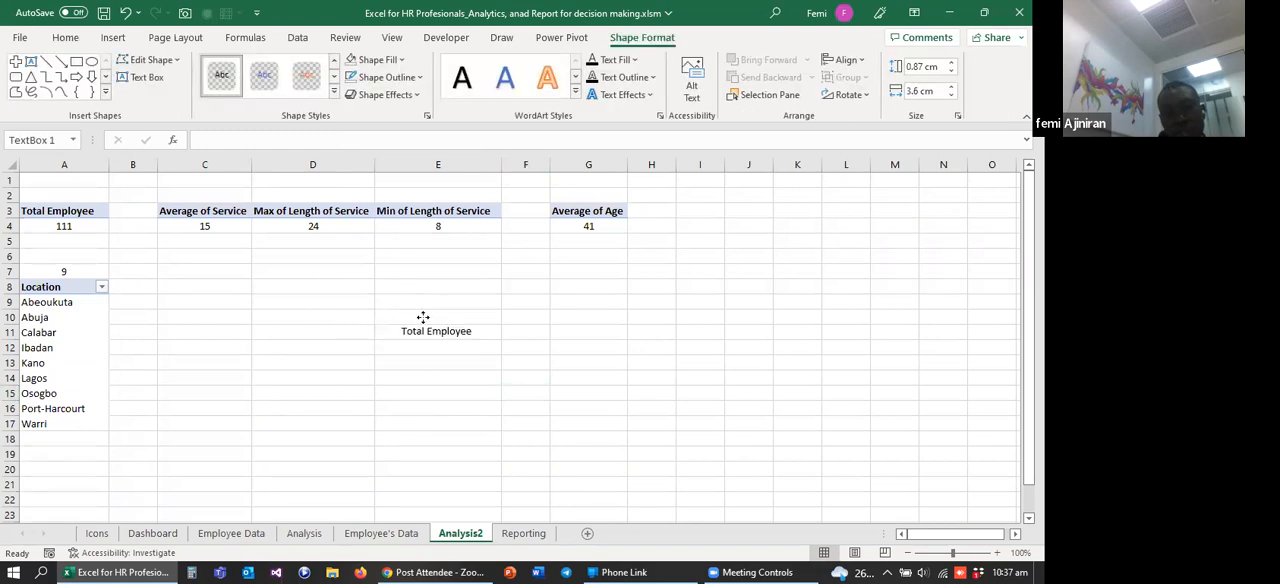
left_click(409, 390)
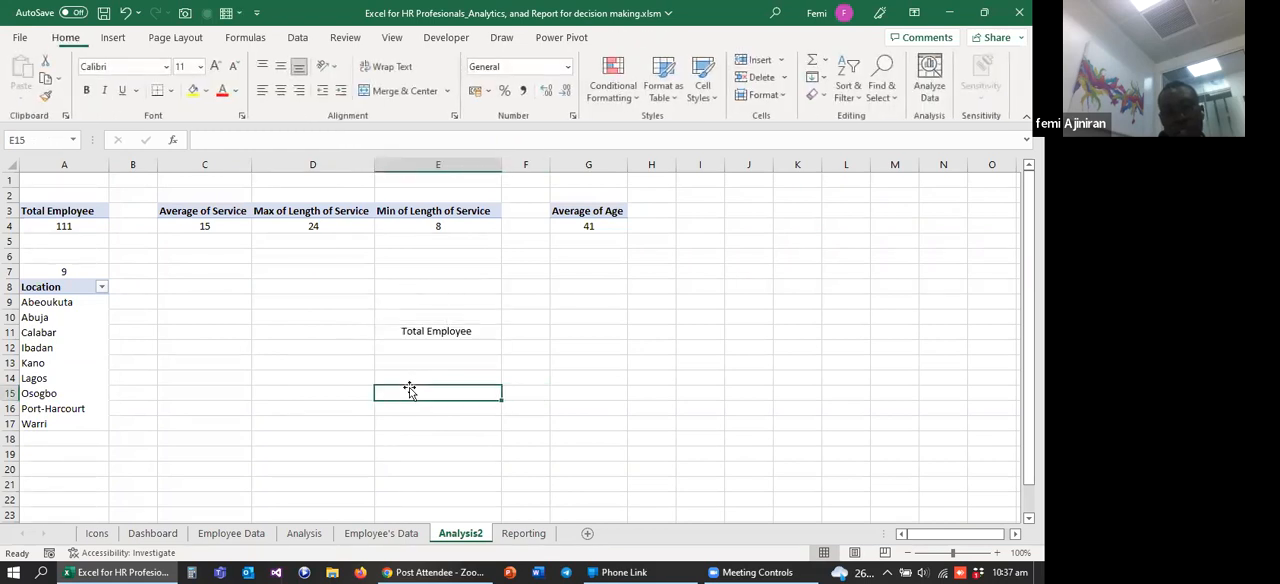
Step: Cut the Total Employee text box from Analysis2 and paste it into the upper-left area of the Reporting sheet
left_click(428, 333)
left_click(424, 318)
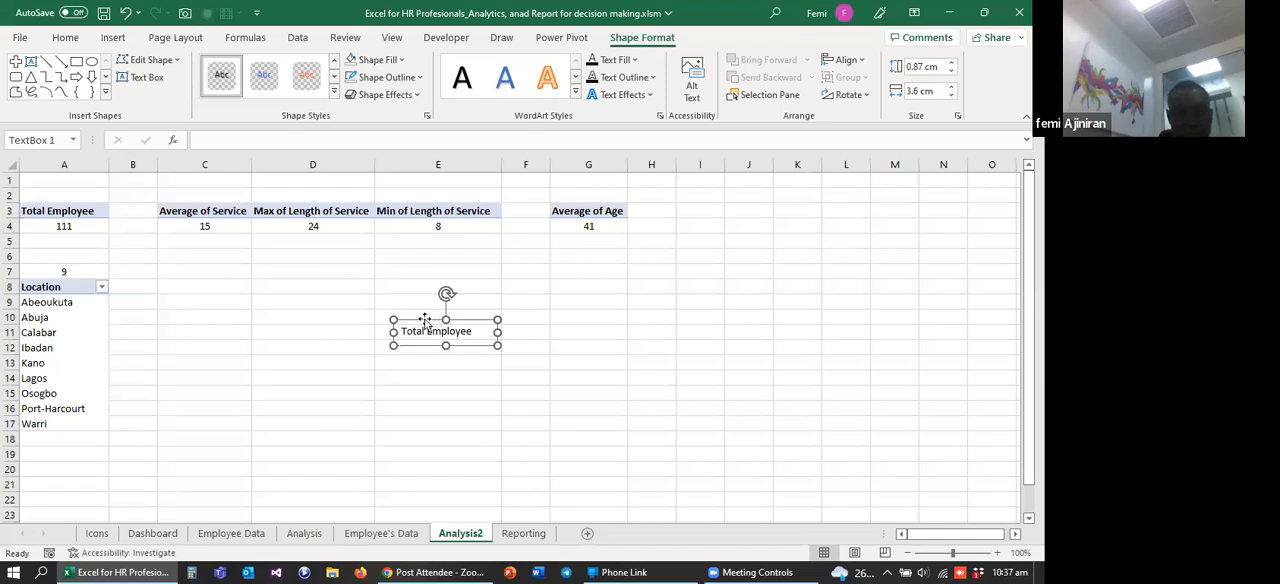
key("Delete")
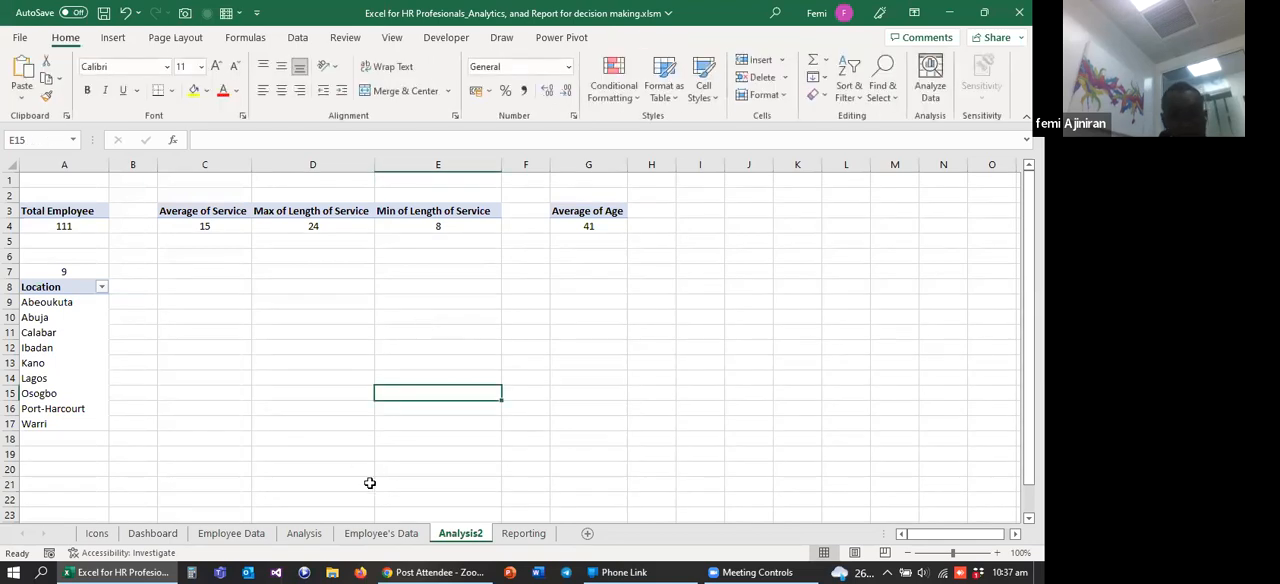
left_click(522, 537)
left_click(160, 266)
key("ctrl+v")
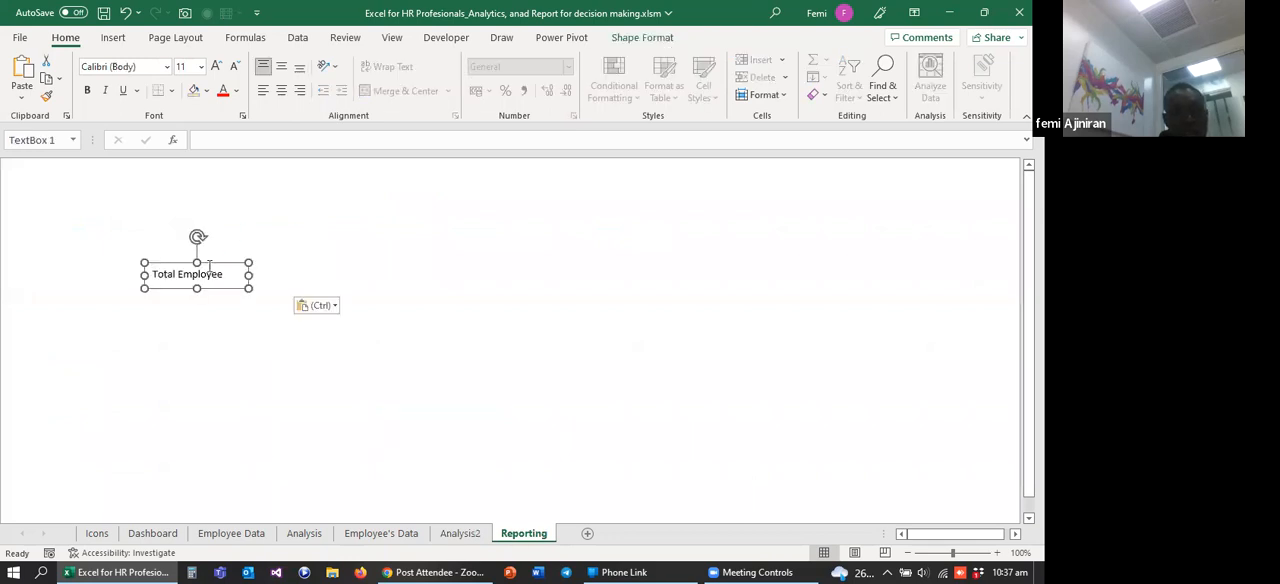
Step: Move the Total Employee label slightly up, duplicate it below, and clear the text of the copy
left_click_drag(209, 263, 208, 245)
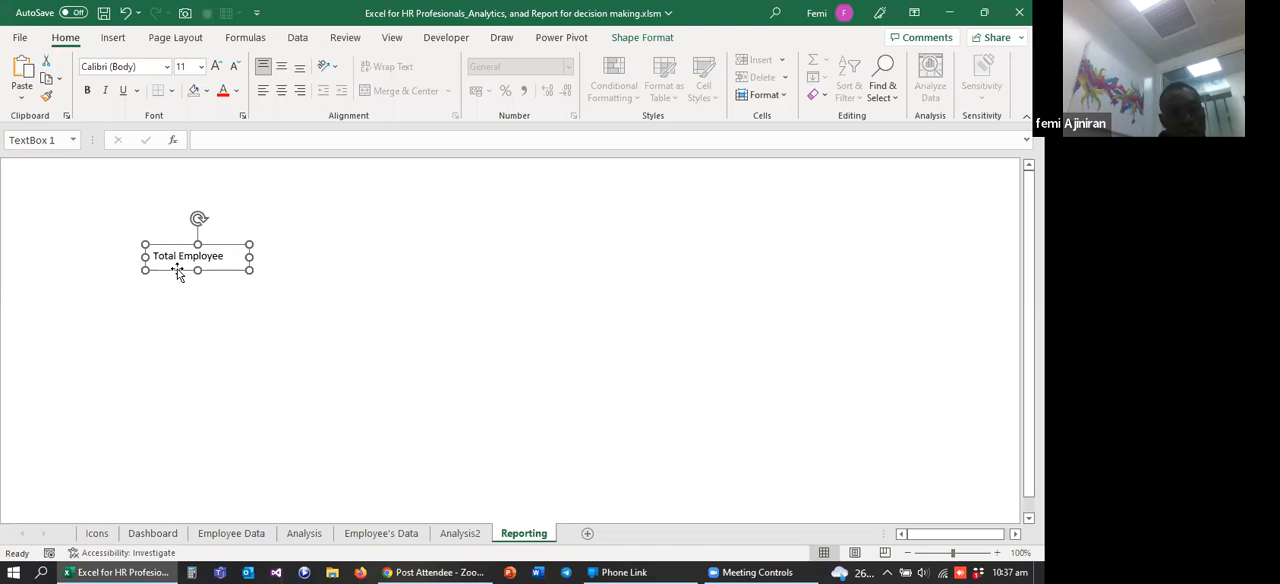
left_click_drag(181, 278, 188, 331)
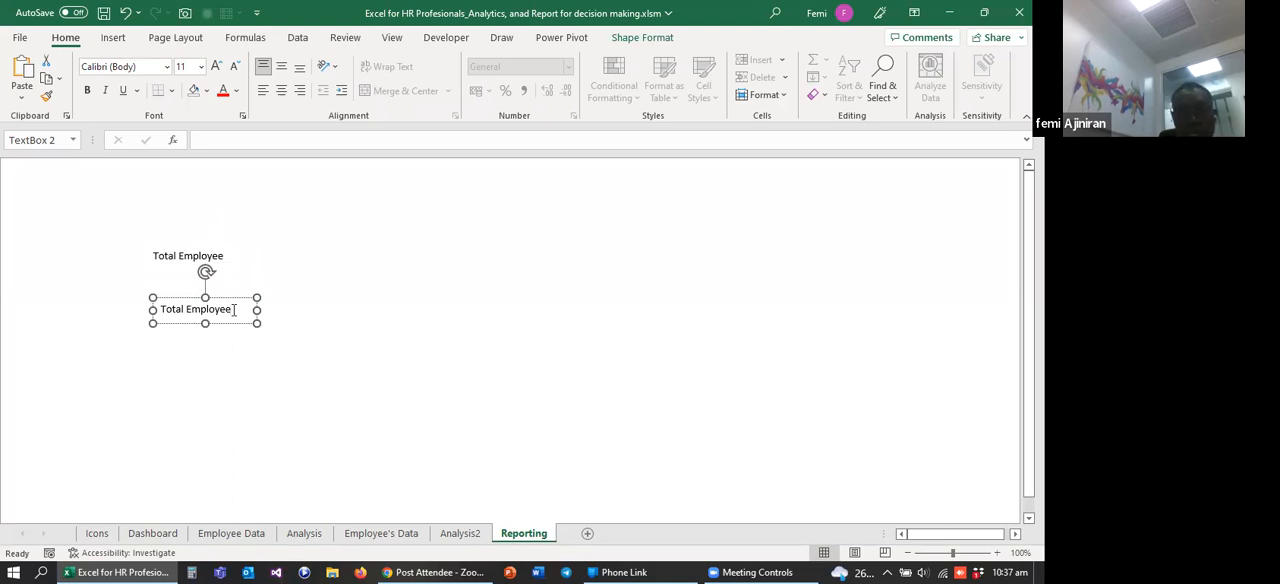
key("BackSpace")
key("BackSpace")
key("BackSpace")
key("BackSpace")
left_click(286, 334)
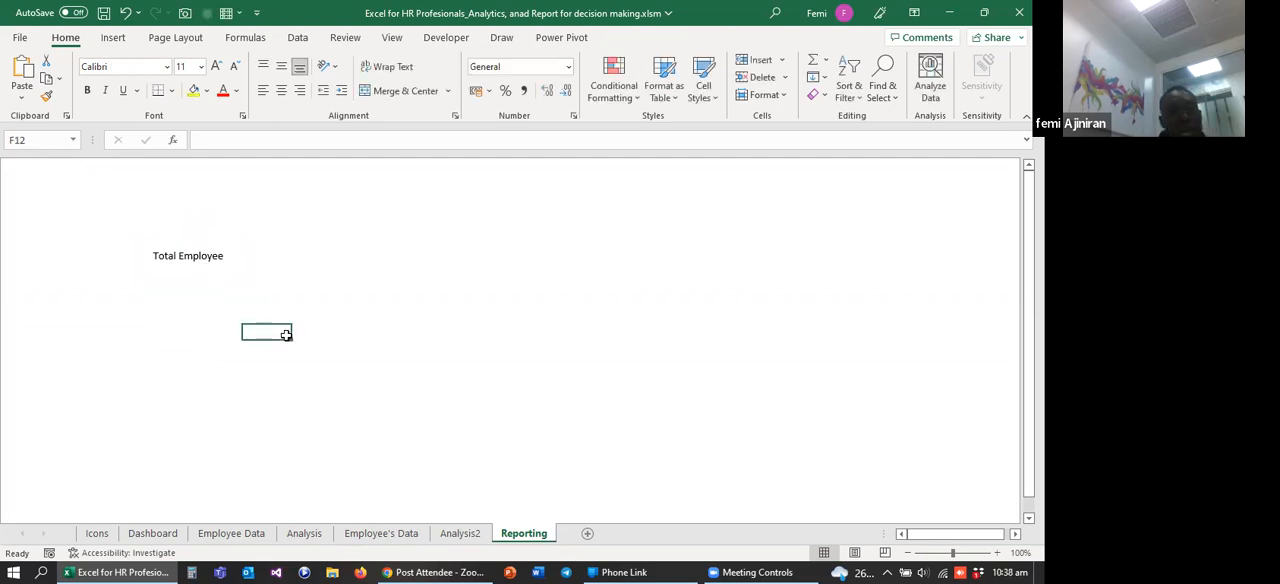
Step: Move the emptied text box directly above the Total Employee label and keep it selected
left_click(186, 304)
left_click_drag(181, 297, 160, 208)
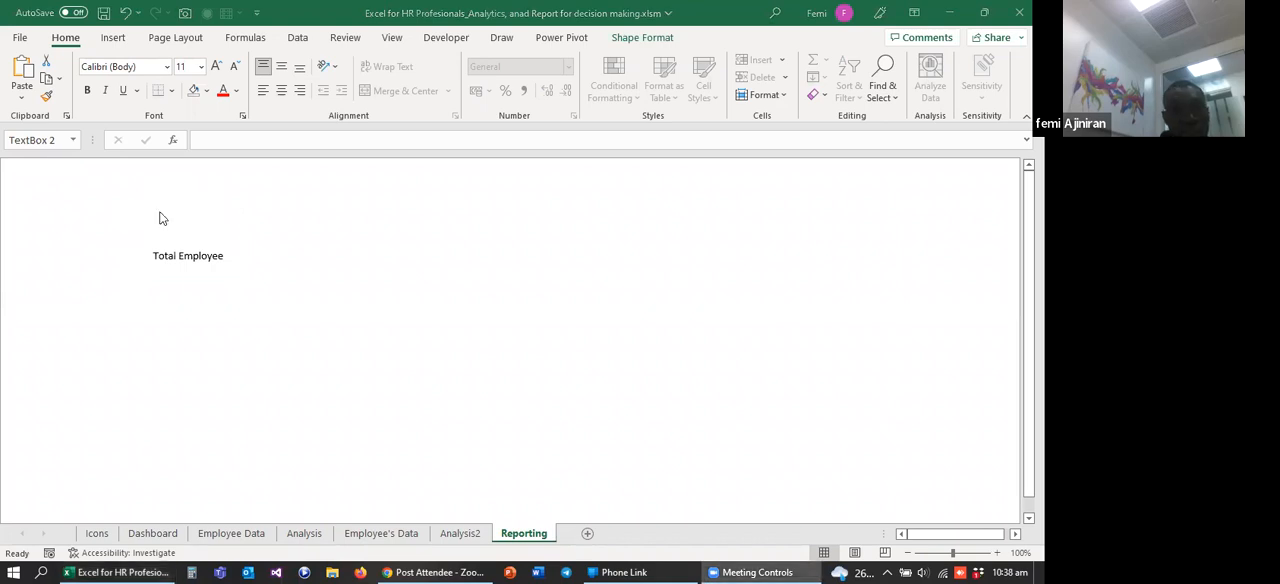
left_click(160, 218)
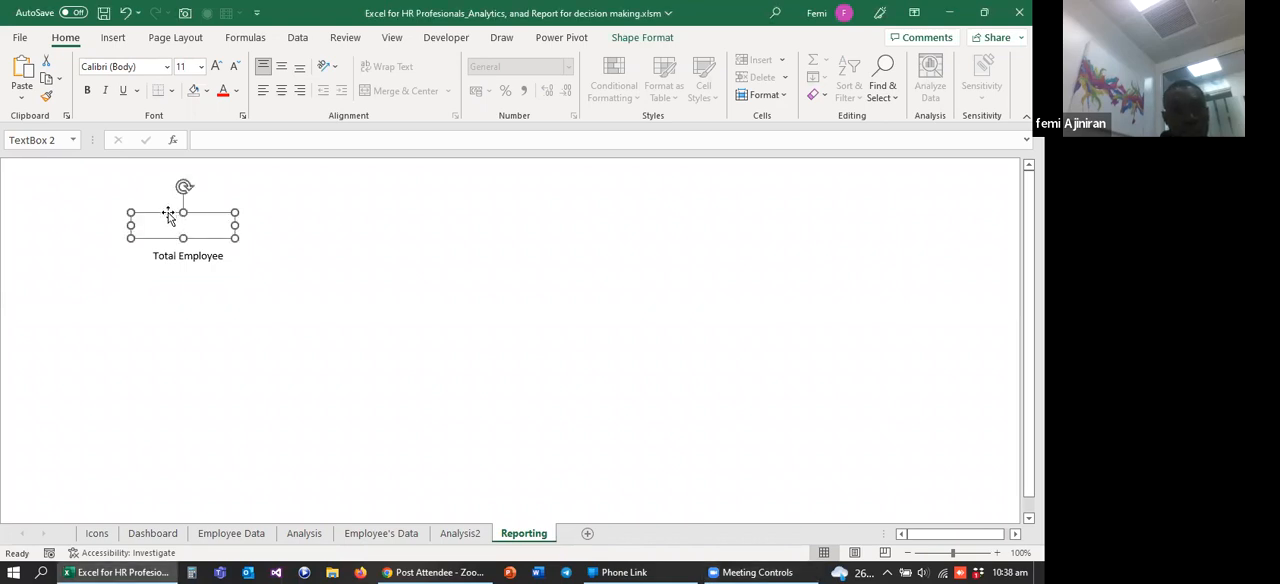
Step: Try to link the empty text box to the Total Employee pivot value with =GETPIVOTDATA("Employee ID",Analysis2!$A$3)
left_click(206, 141)
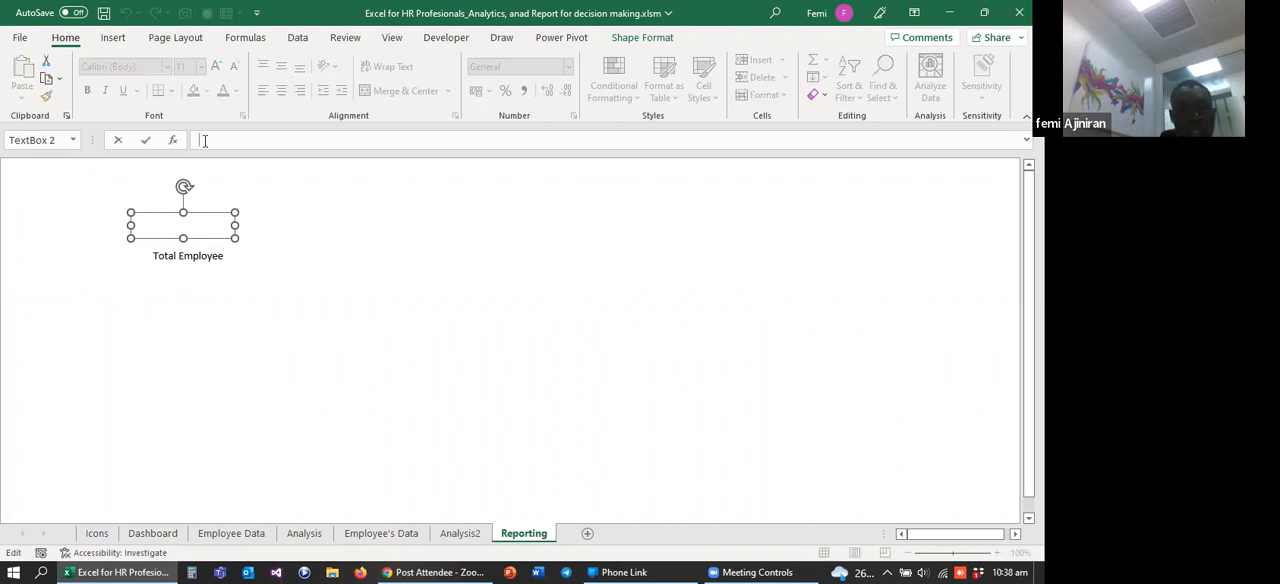
type("=")
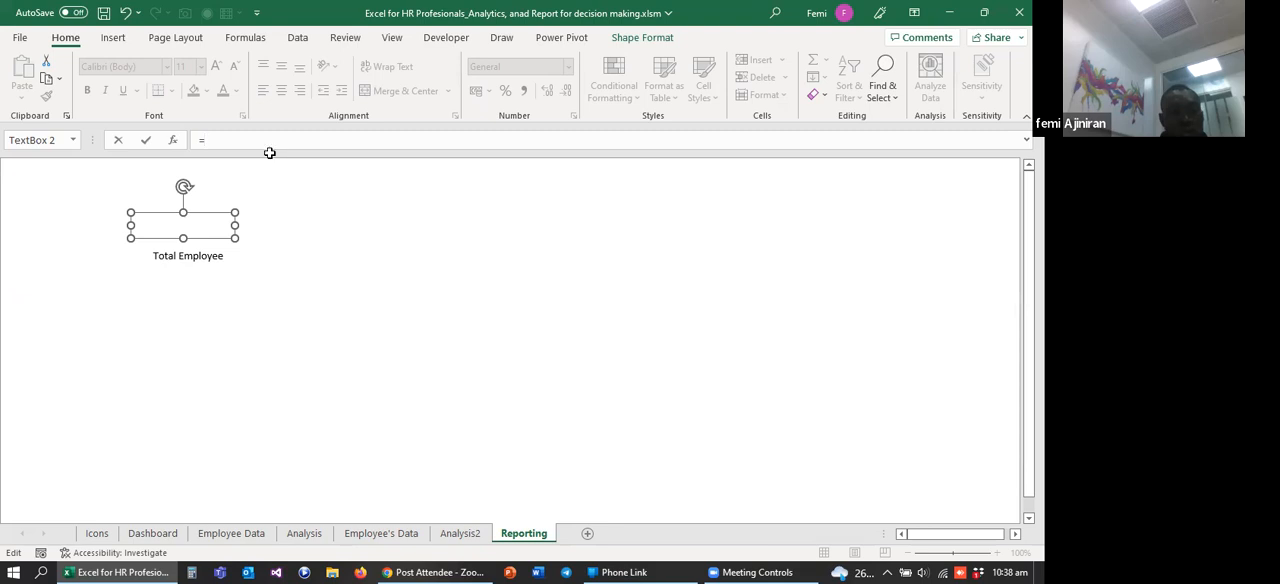
left_click(461, 535)
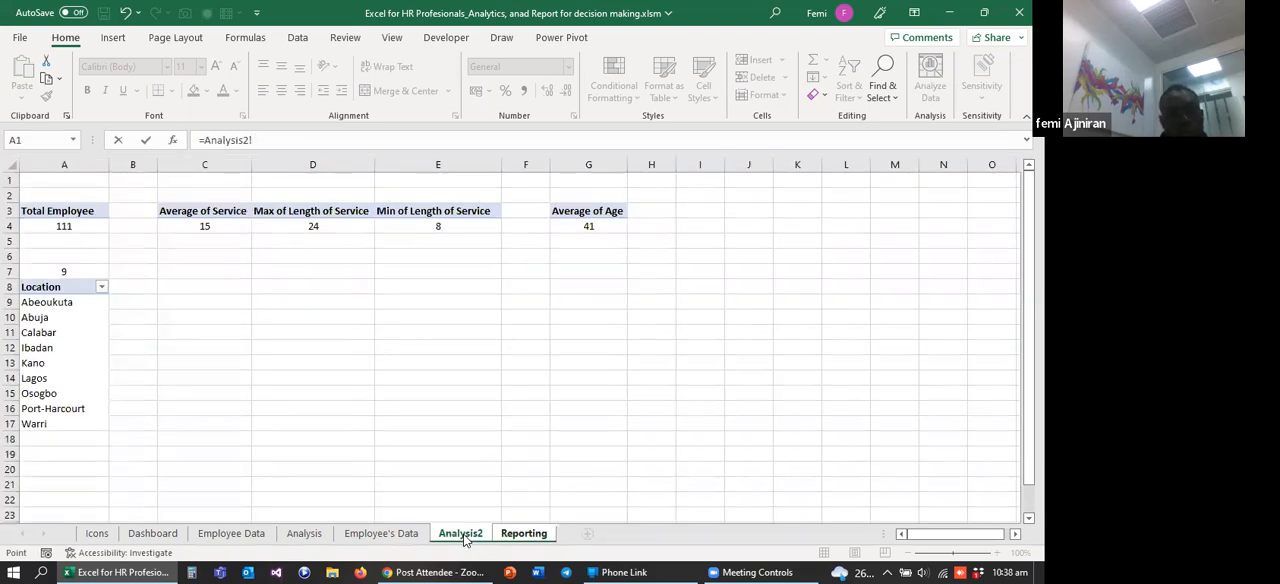
left_click(64, 226)
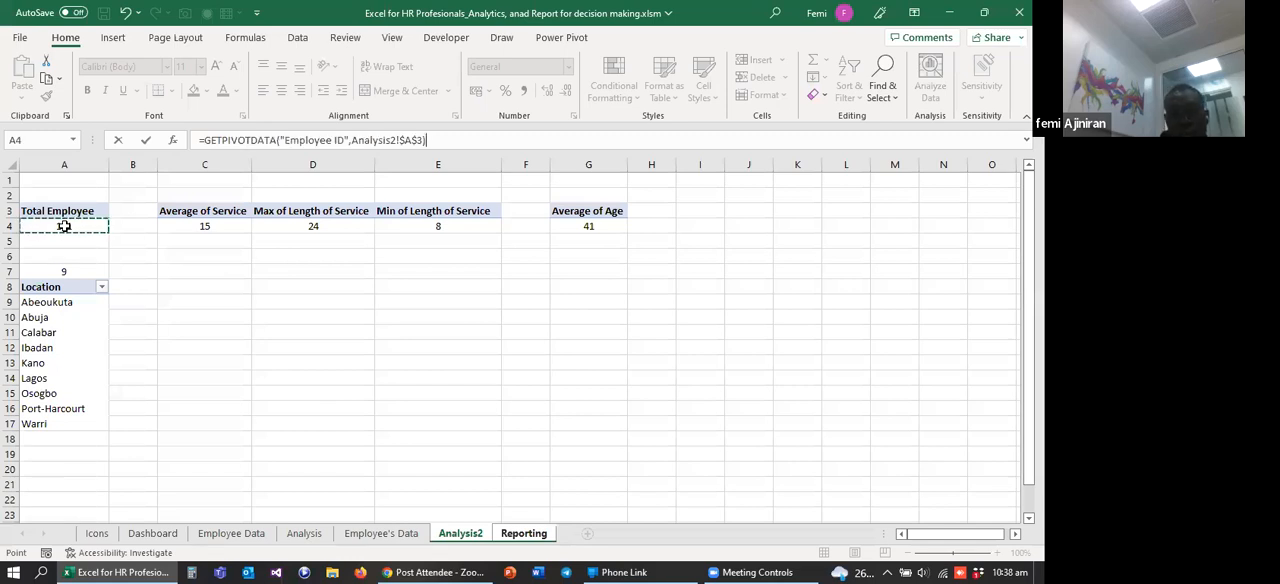
key("Return")
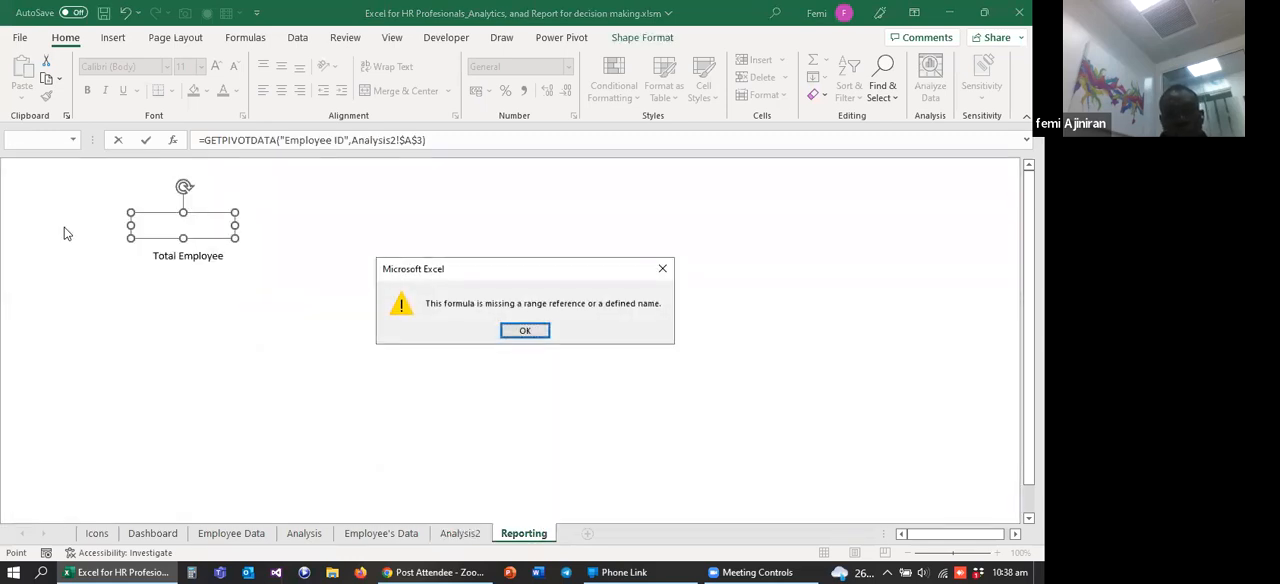
left_click(665, 270)
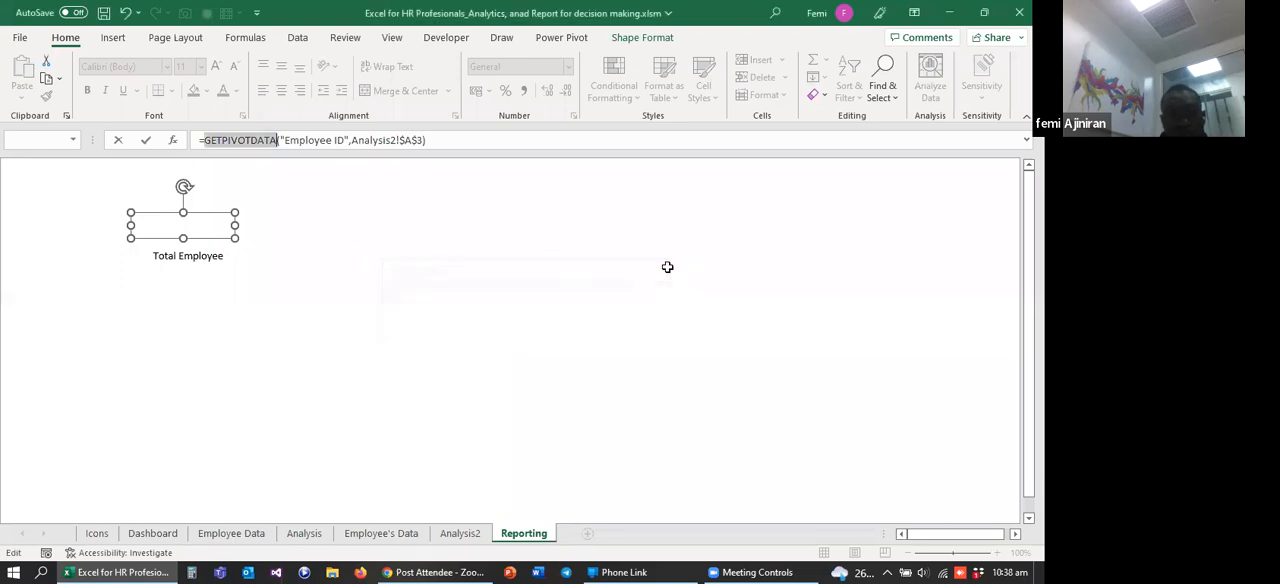
Step: Replace the empty text box's formula with the direct cell reference =Analysis2!A4
left_click(443, 138)
key("BackSpace")
key("BackSpace")
key("BackSpace")
key("BackSpace")
key("BackSpace")
key("BackSpace")
key("BackSpace")
key("BackSpace")
key("BackSpace")
key("BackSpace")
key("BackSpace")
key("BackSpace")
key("BackSpace")
key("BackSpace")
key("BackSpace")
key("BackSpace")
key("BackSpace")
key("BackSpace")
key("BackSpace")
key("BackSpace")
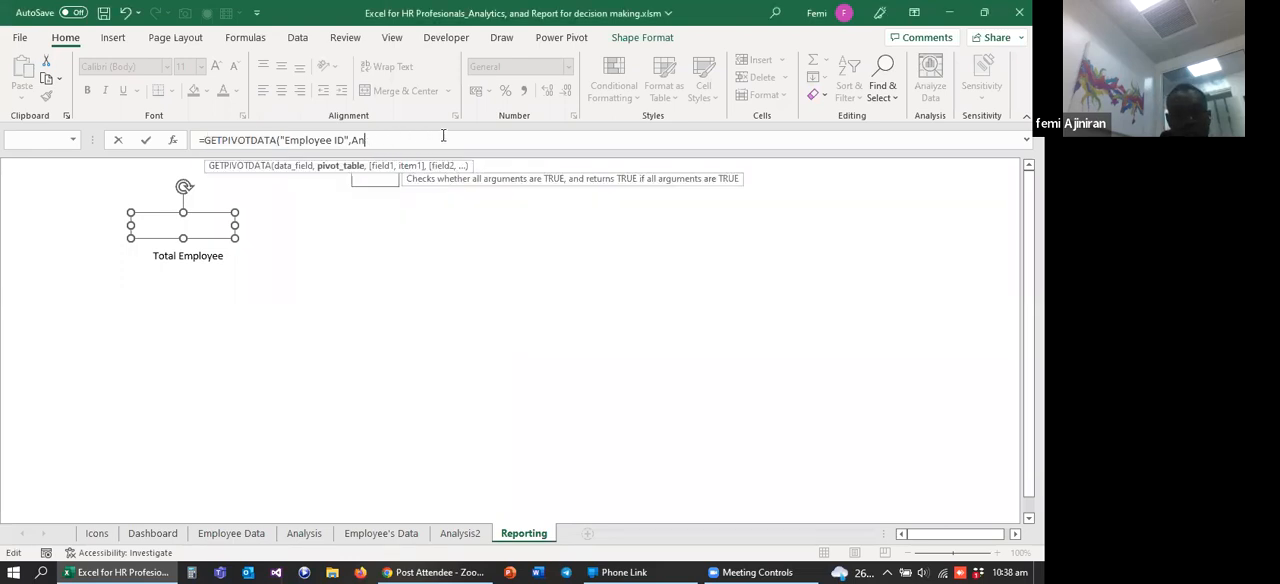
key("BackSpace")
key("BackSpace")
key("BackSpace")
key("BackSpace")
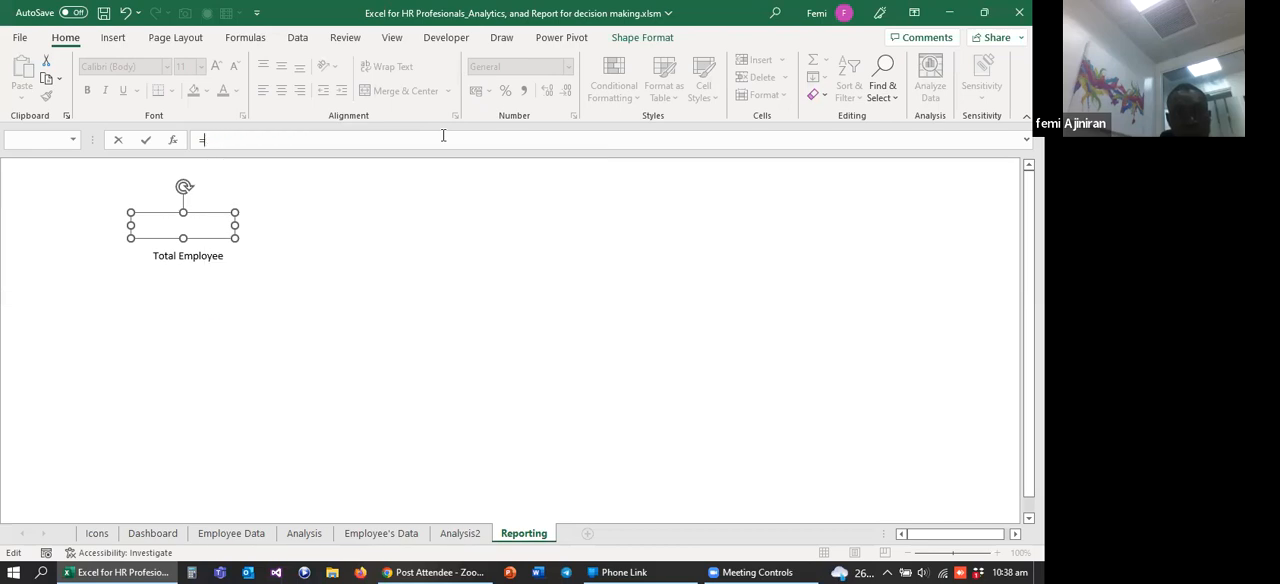
left_click(462, 535)
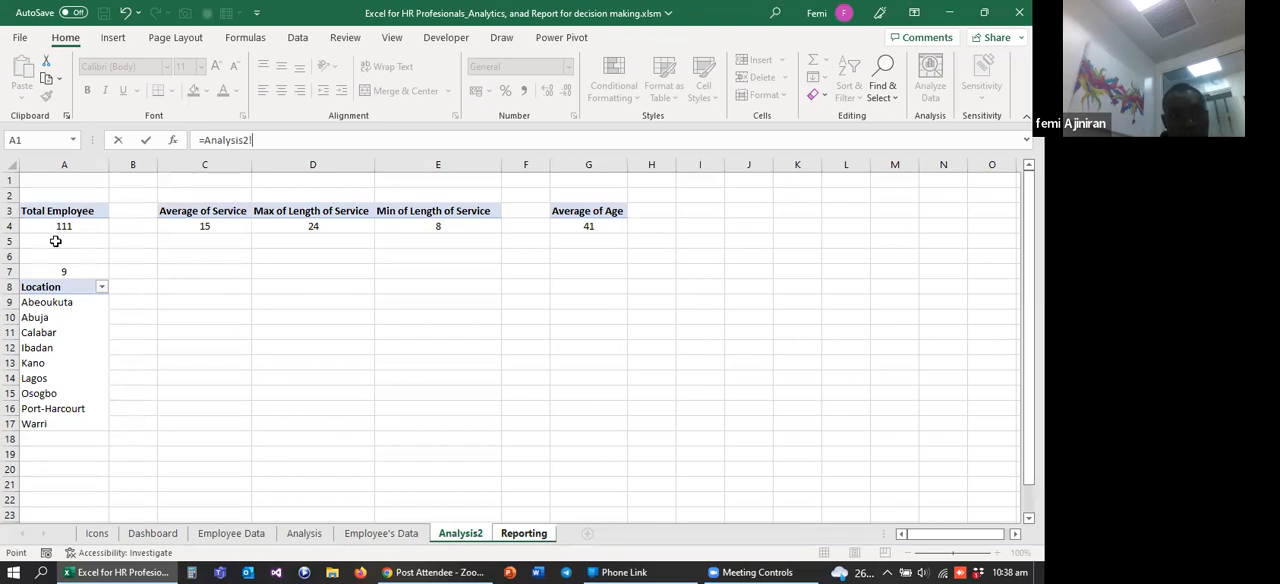
left_click(56, 241)
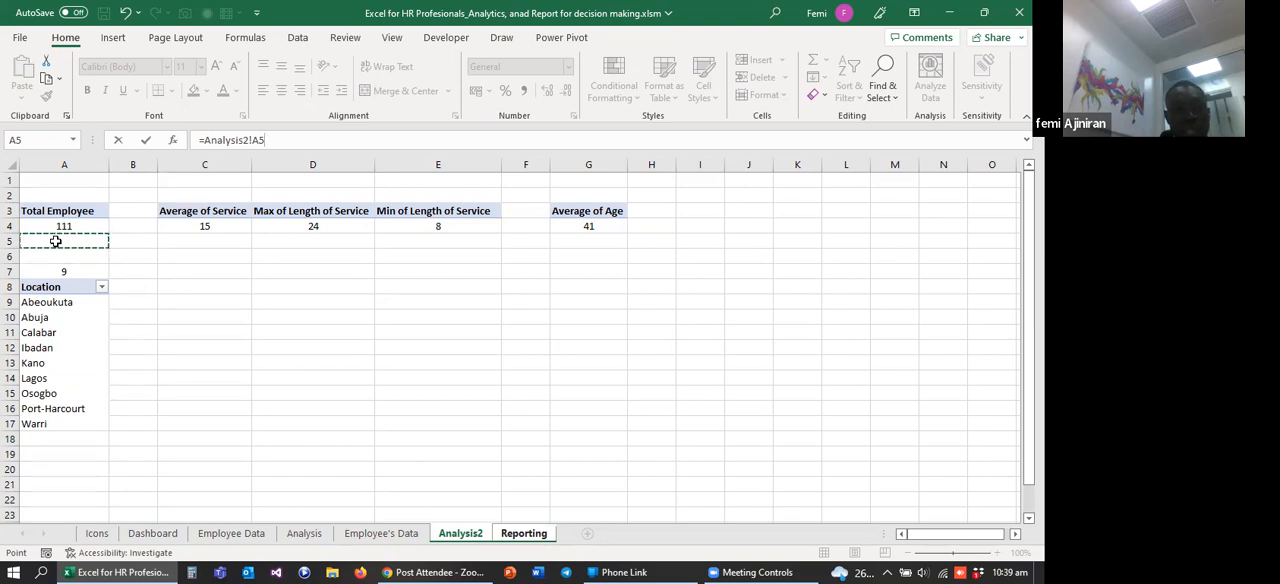
key("BackSpace")
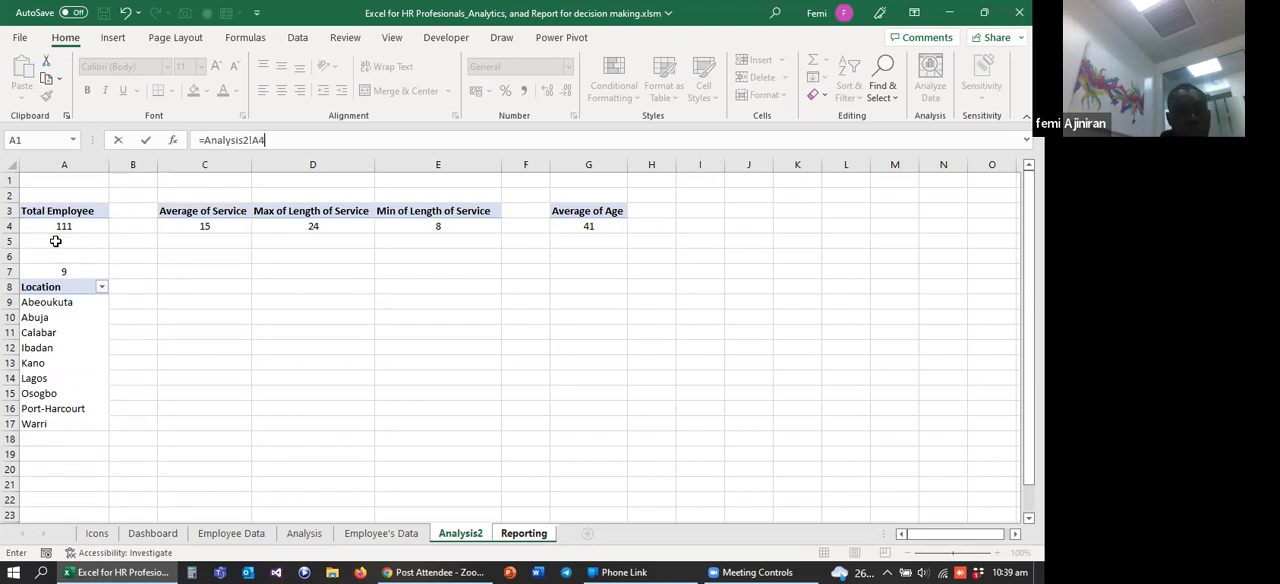
key("Return")
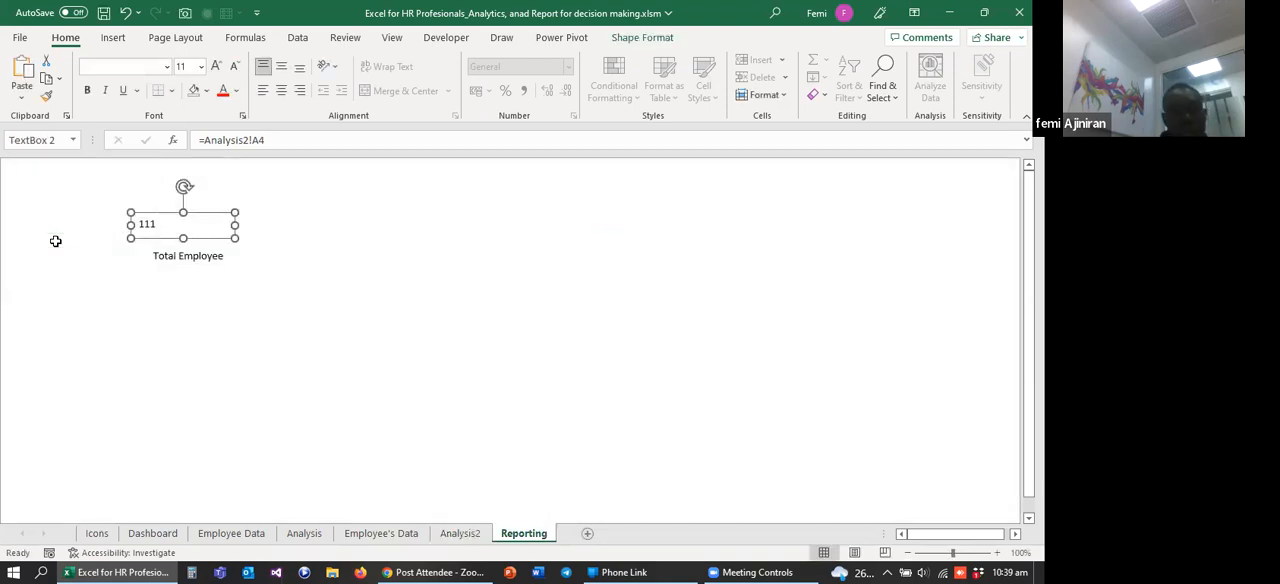
Step: Narrow the linked value box above the Total Employee label, set its font size to 24, and enlarge its height to fit
left_click_drag(165, 216, 192, 220)
left_click_drag(172, 214, 192, 213)
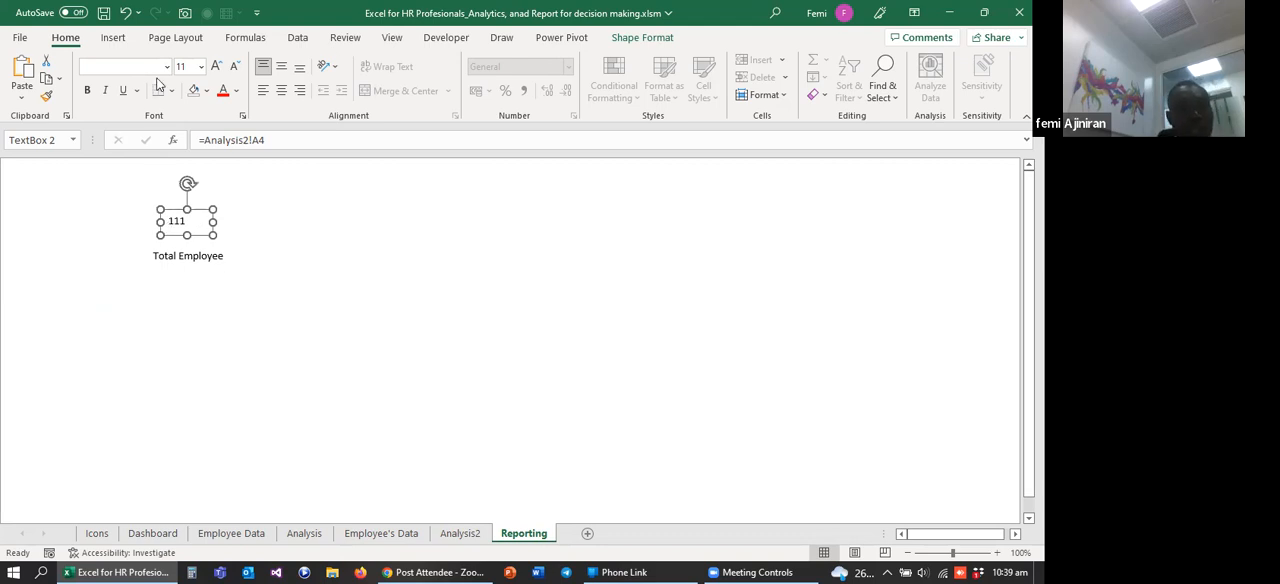
left_click(201, 66)
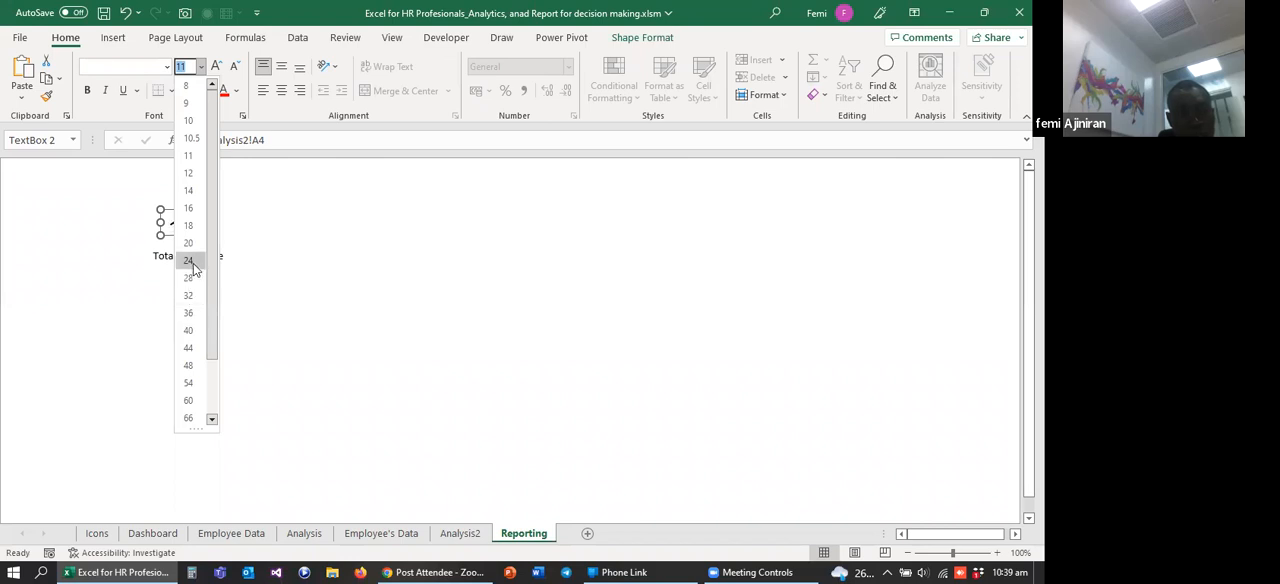
key("Escape")
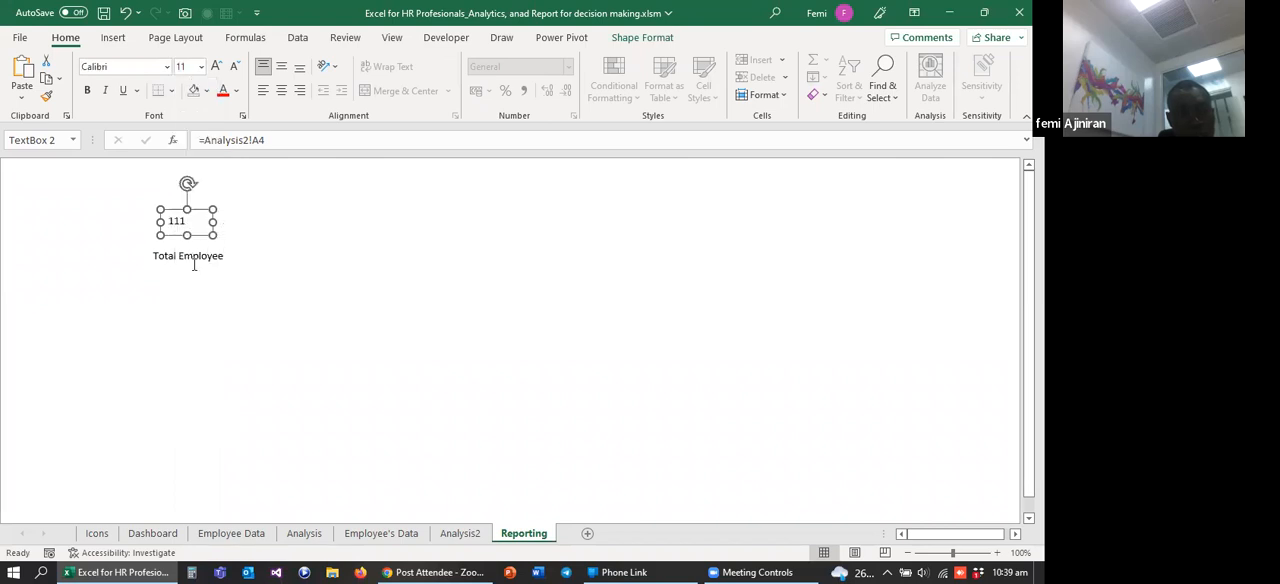
left_click(201, 66)
left_click(190, 260)
left_click(216, 301)
left_click(187, 232)
left_click_drag(184, 233, 184, 241)
left_click(221, 256)
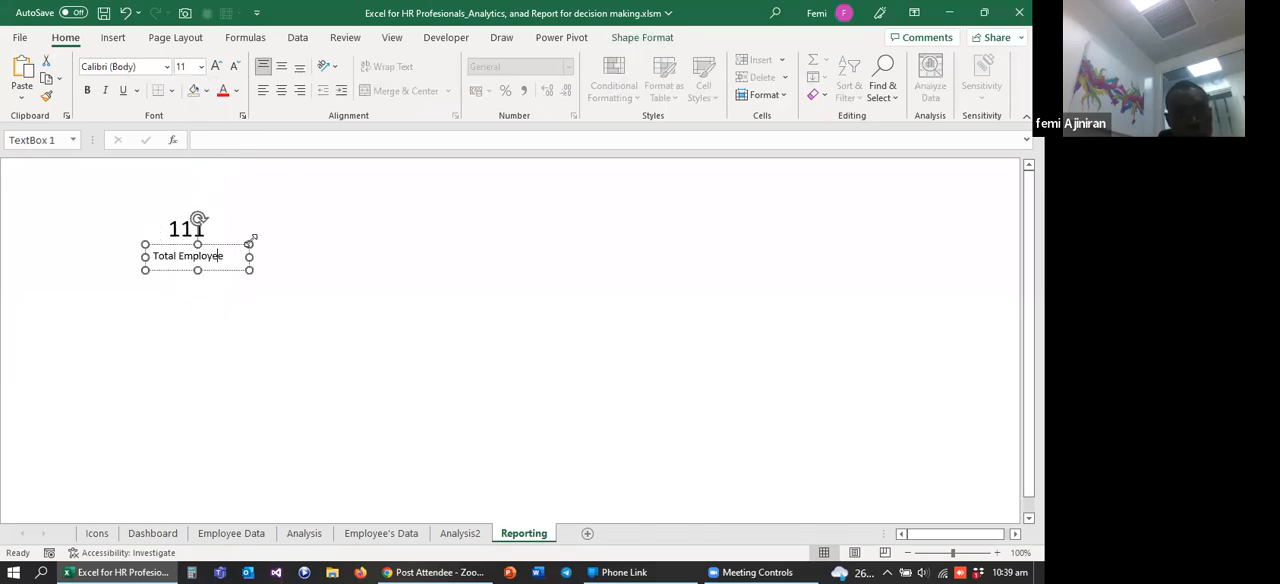
left_click(255, 224)
Step: Format the linked value on the Reporting sheet in bold dark orange, using the Dashboard sheet's numbers as reference
left_click(185, 235)
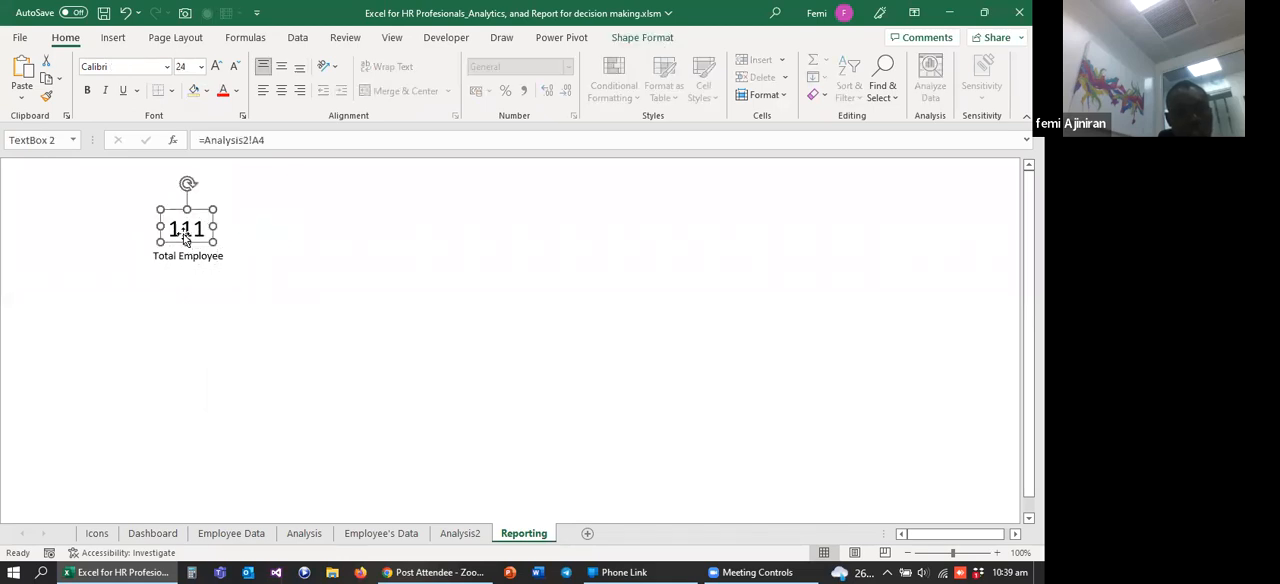
left_click(174, 538)
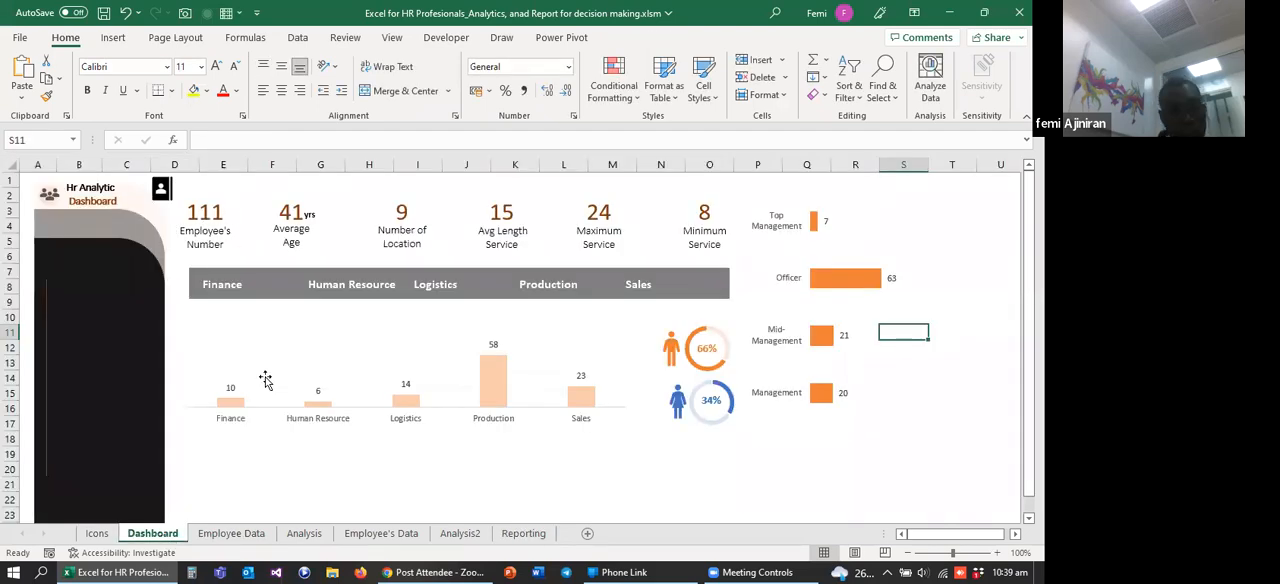
left_click(473, 536)
left_click(526, 534)
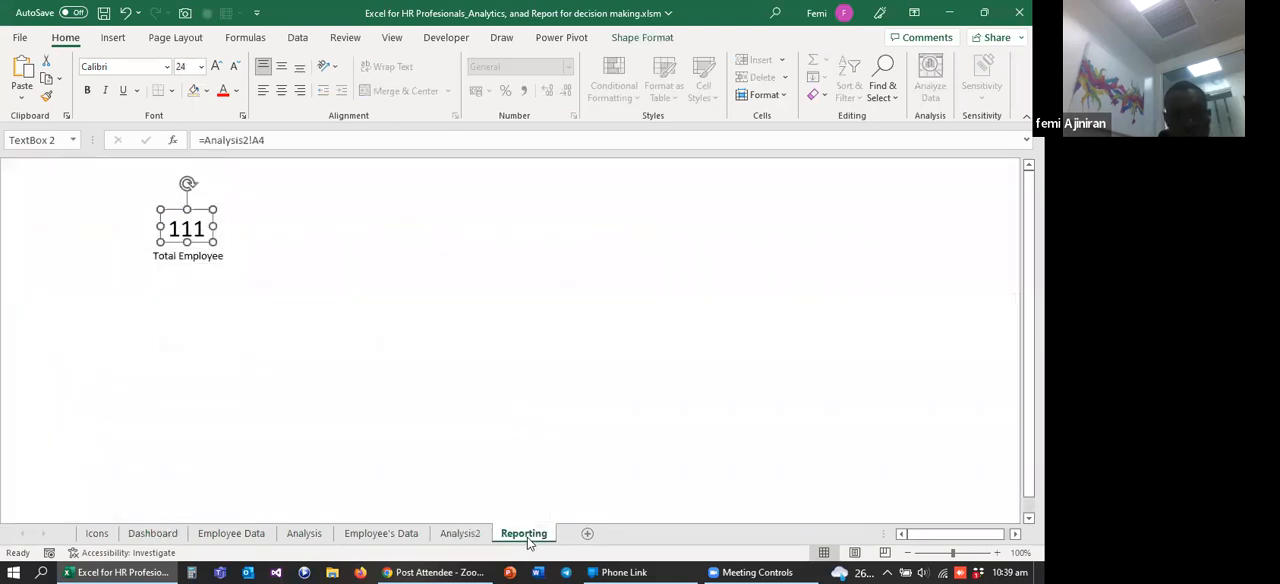
left_click(237, 93)
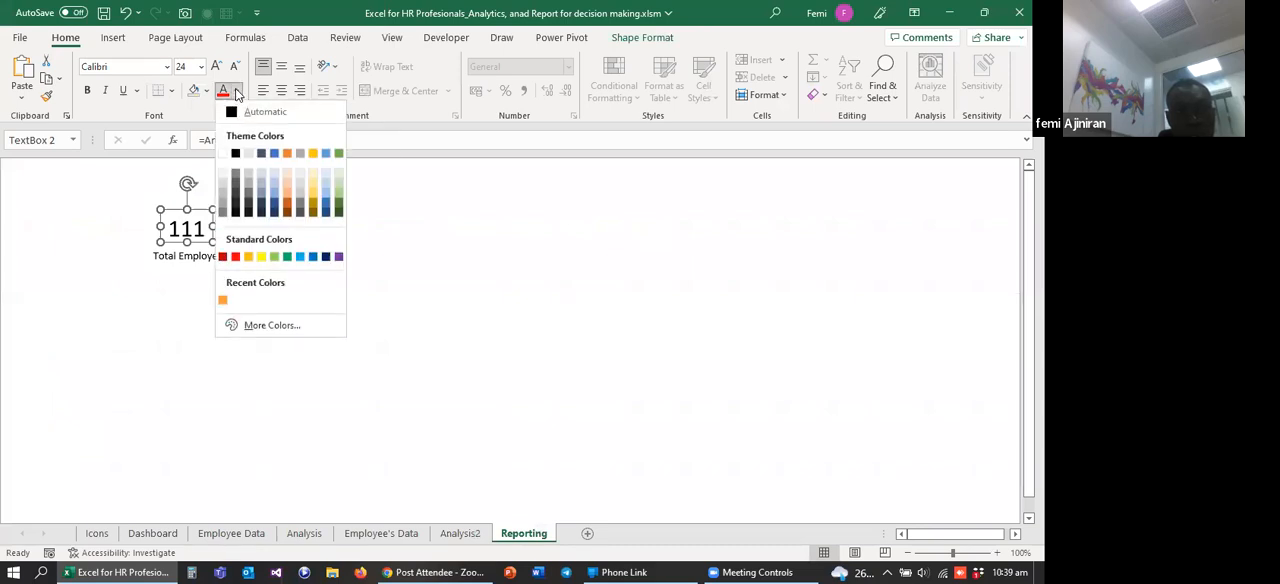
left_click(288, 207)
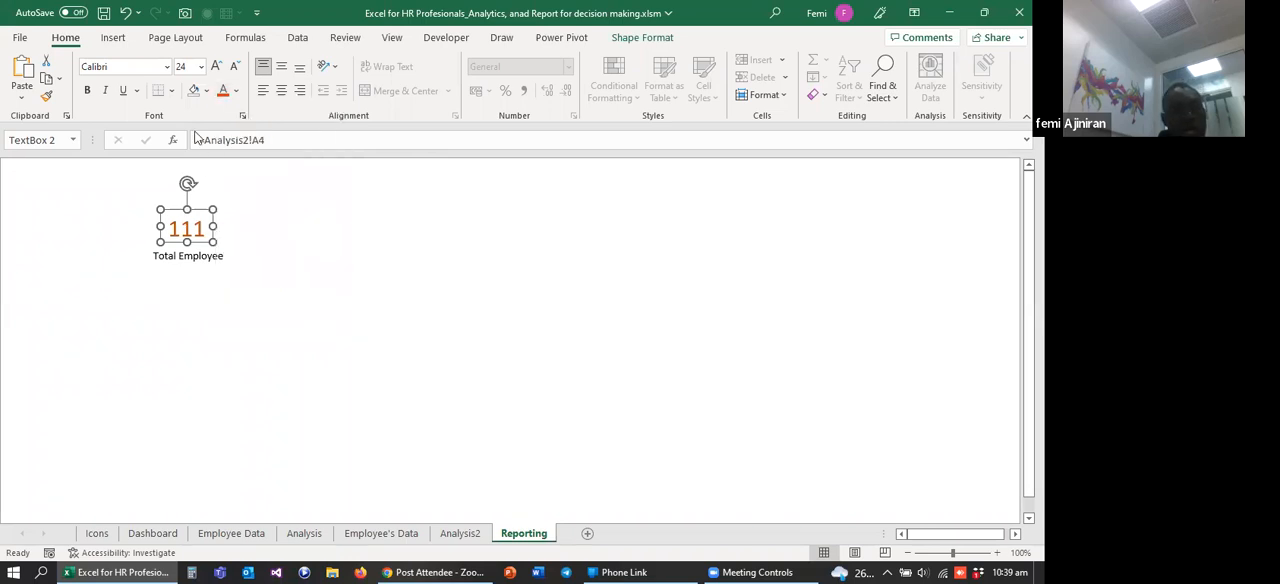
left_click(88, 92)
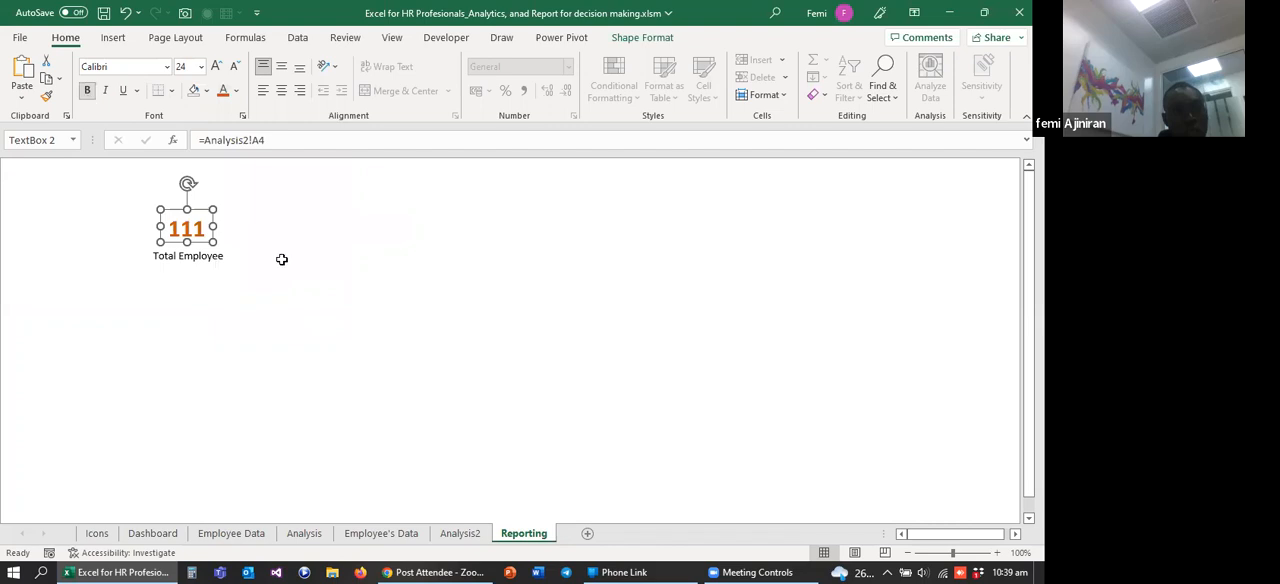
left_click(298, 289)
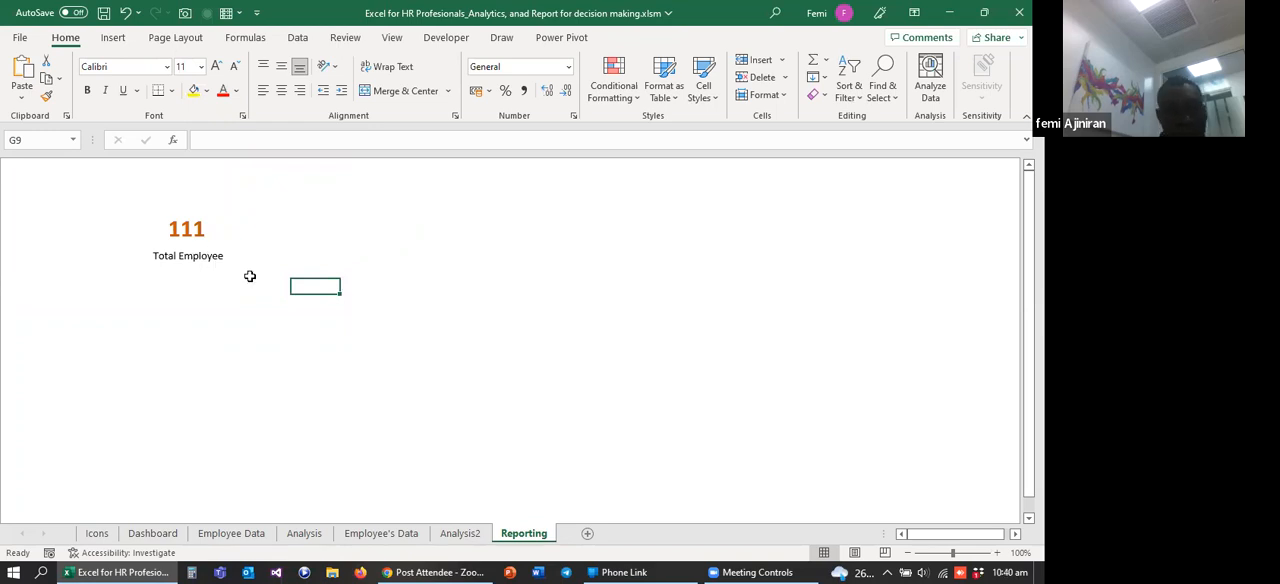
Step: Nudge the Total Employee label slightly right and up beneath its value box
left_click(211, 257)
left_click_drag(226, 243, 231, 241)
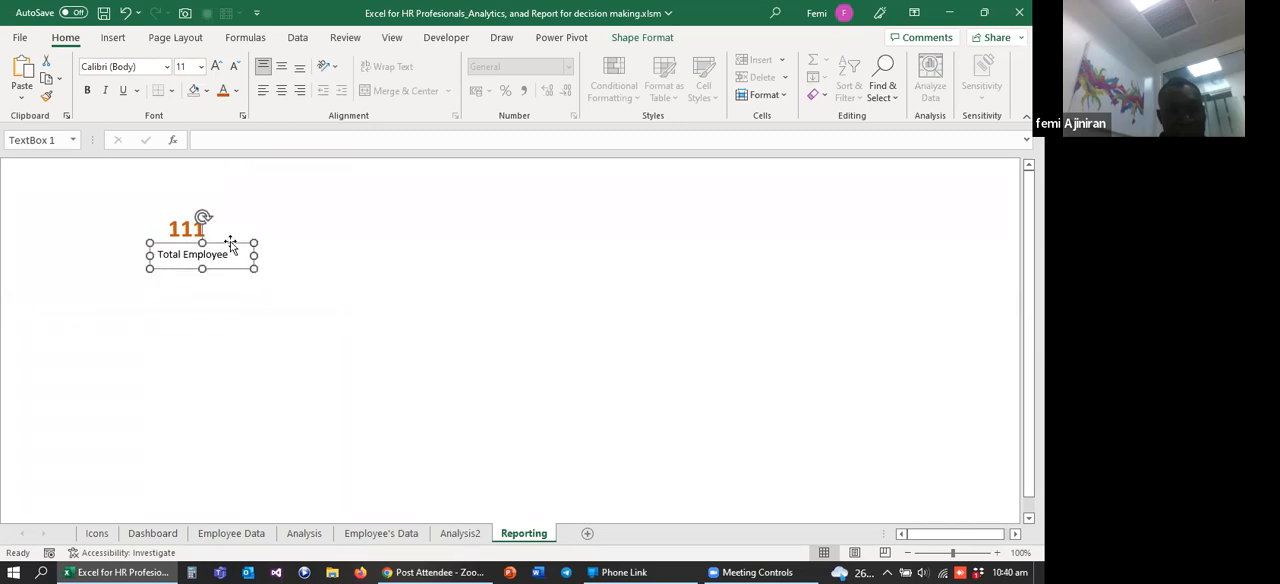
left_click(274, 286)
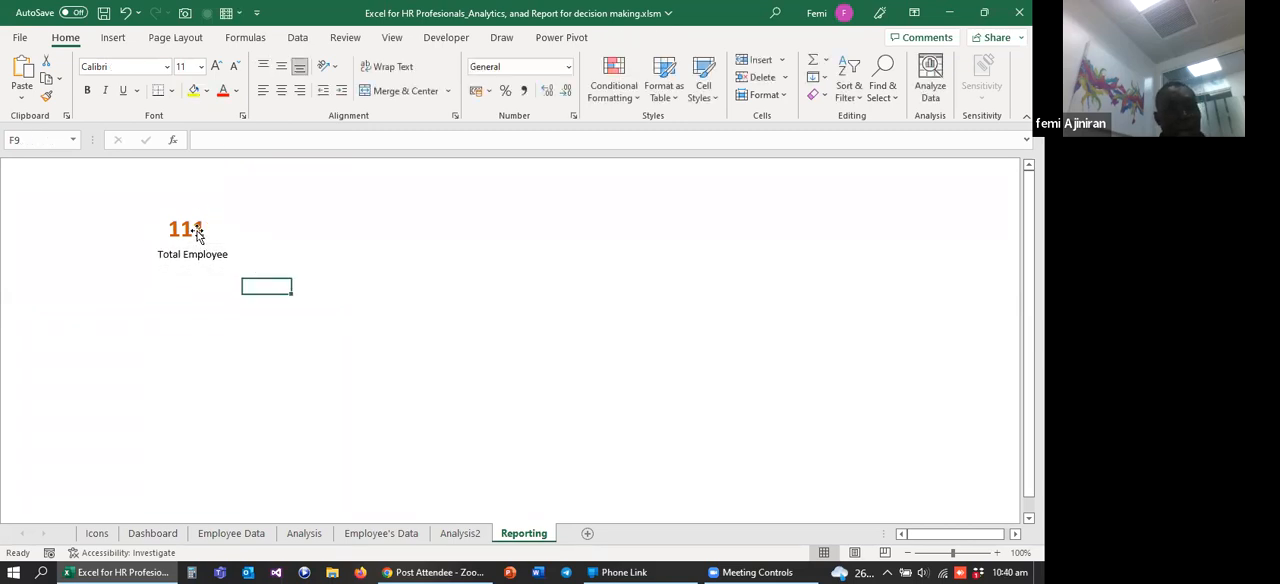
Step: Duplicate the value box and Total Employee label together four times, spreading the copies in a row to the right
left_click(200, 238)
left_click(201, 257, "shift")
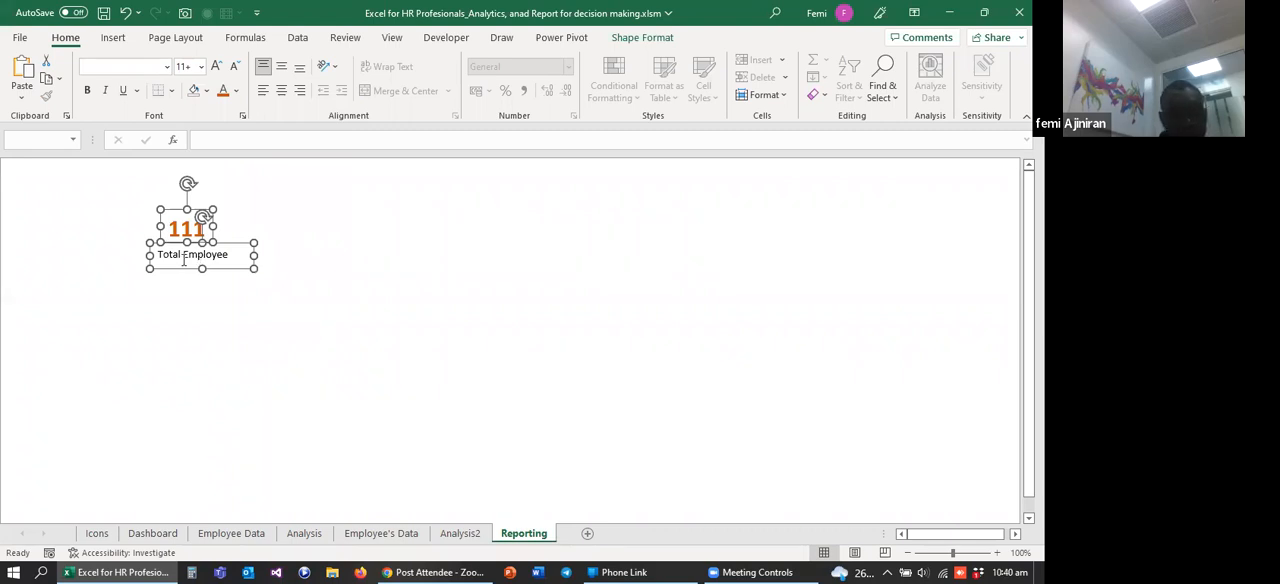
left_click_drag(234, 272, 392, 275)
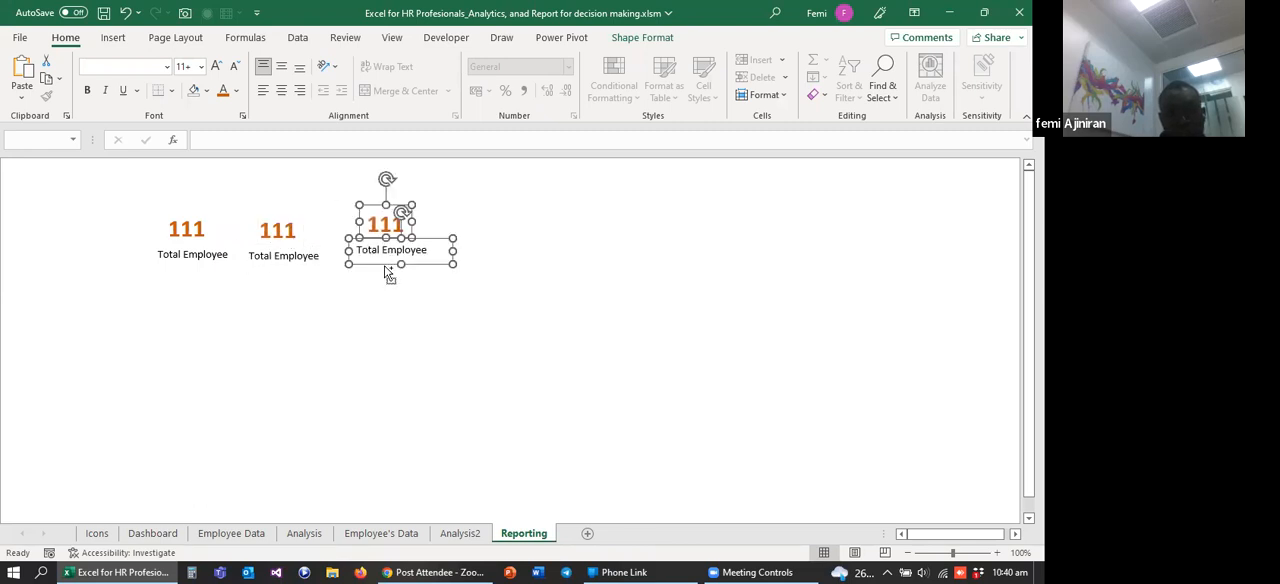
left_click_drag(386, 268, 637, 262)
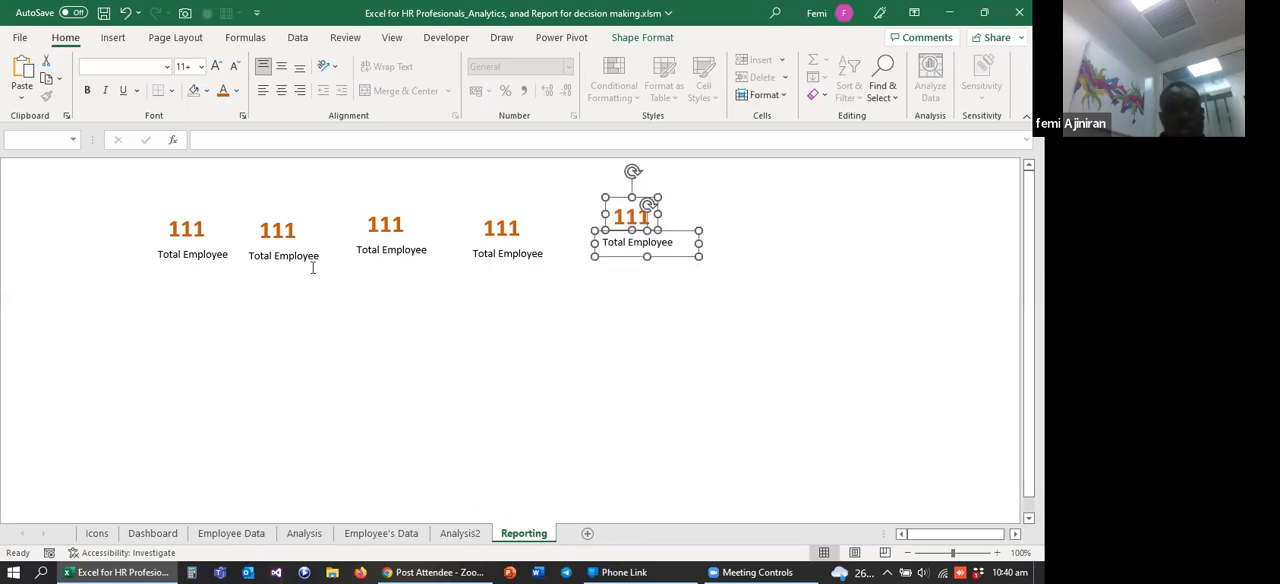
Step: Try to distribute all five value boxes and their Total Employee labels horizontally as one selection
left_click(312, 302)
left_click(192, 237)
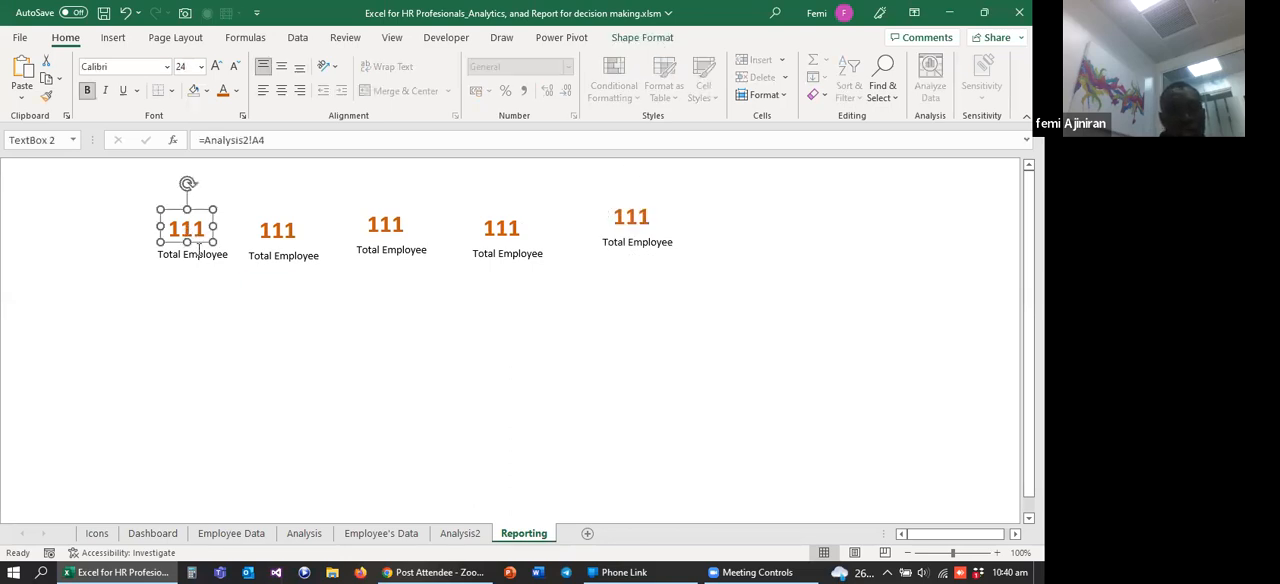
left_click(194, 254, "ctrl")
left_click(270, 230, "ctrl")
left_click(288, 255, "ctrl")
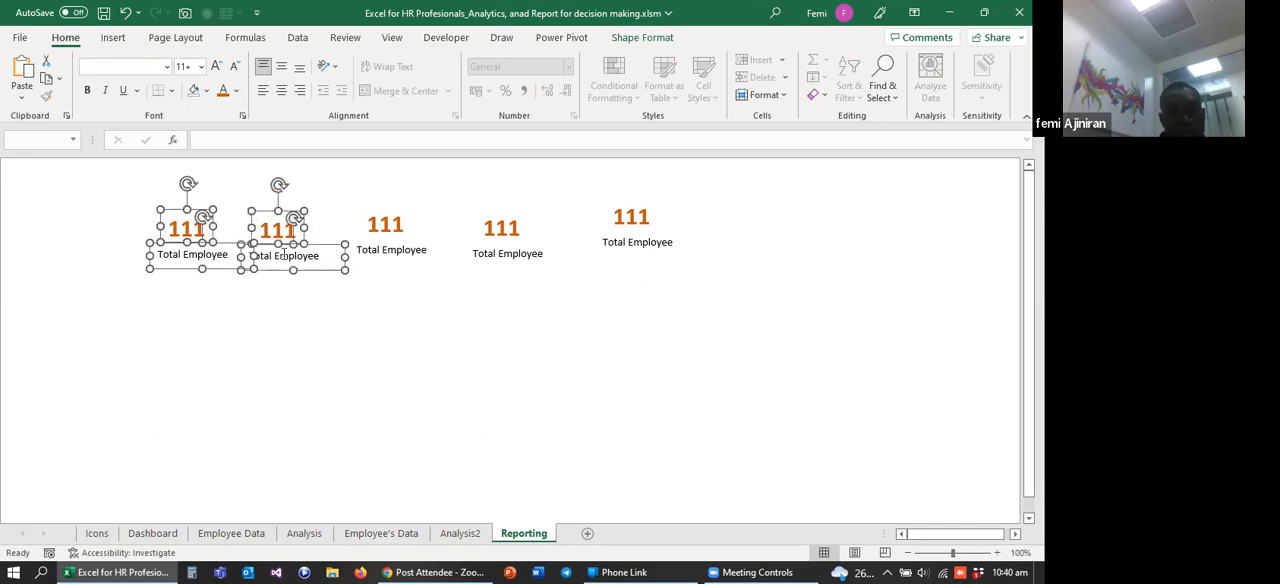
left_click(386, 226, "ctrl")
left_click(390, 248, "ctrl")
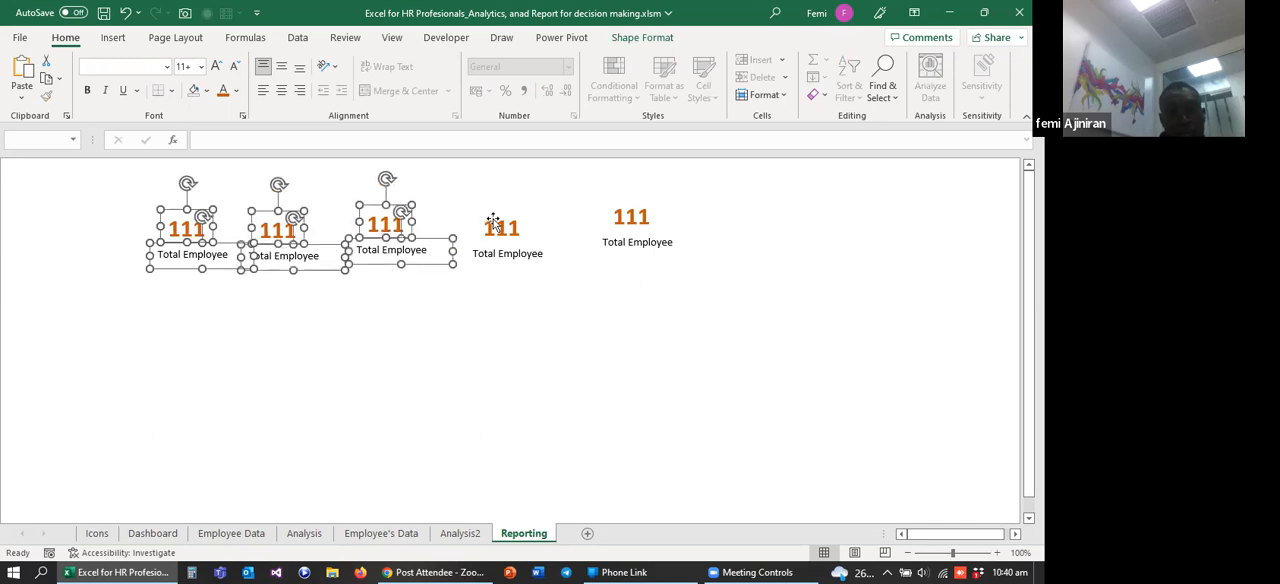
left_click(497, 225, "ctrl")
left_click(495, 253, "ctrl")
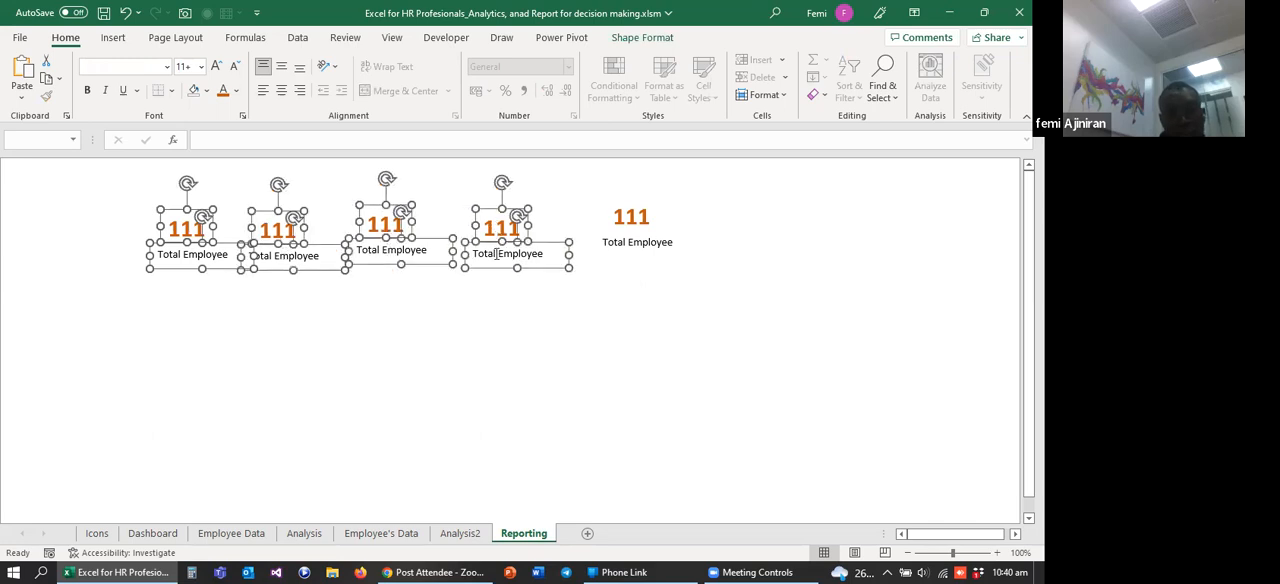
left_click(626, 224, "ctrl")
left_click(623, 243, "ctrl")
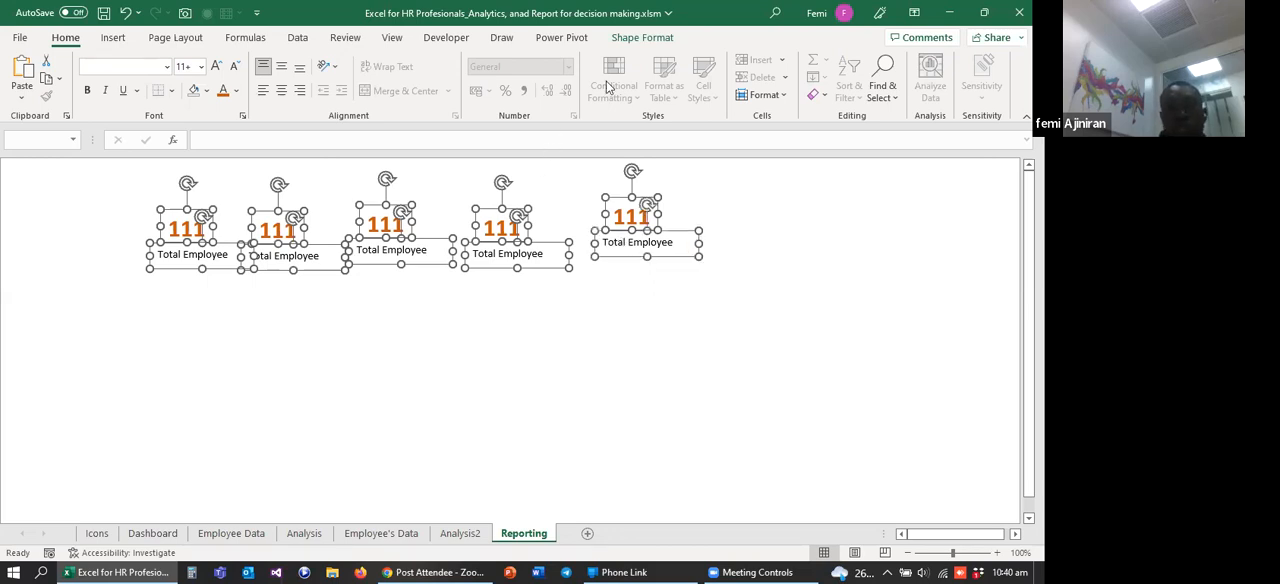
key("Escape")
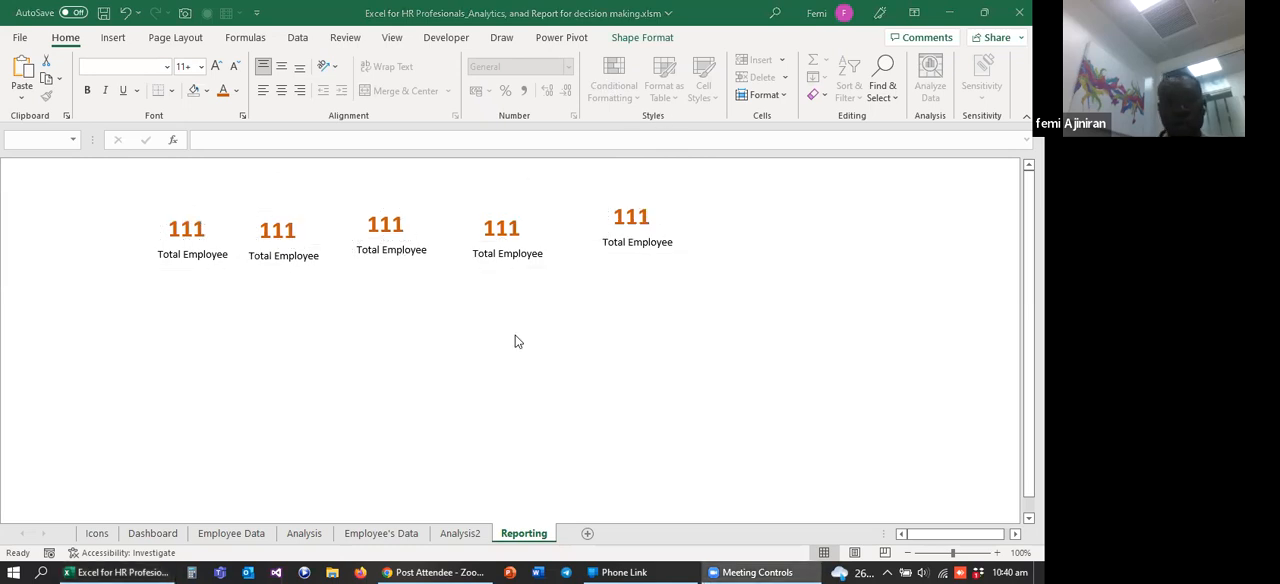
left_click(347, 282)
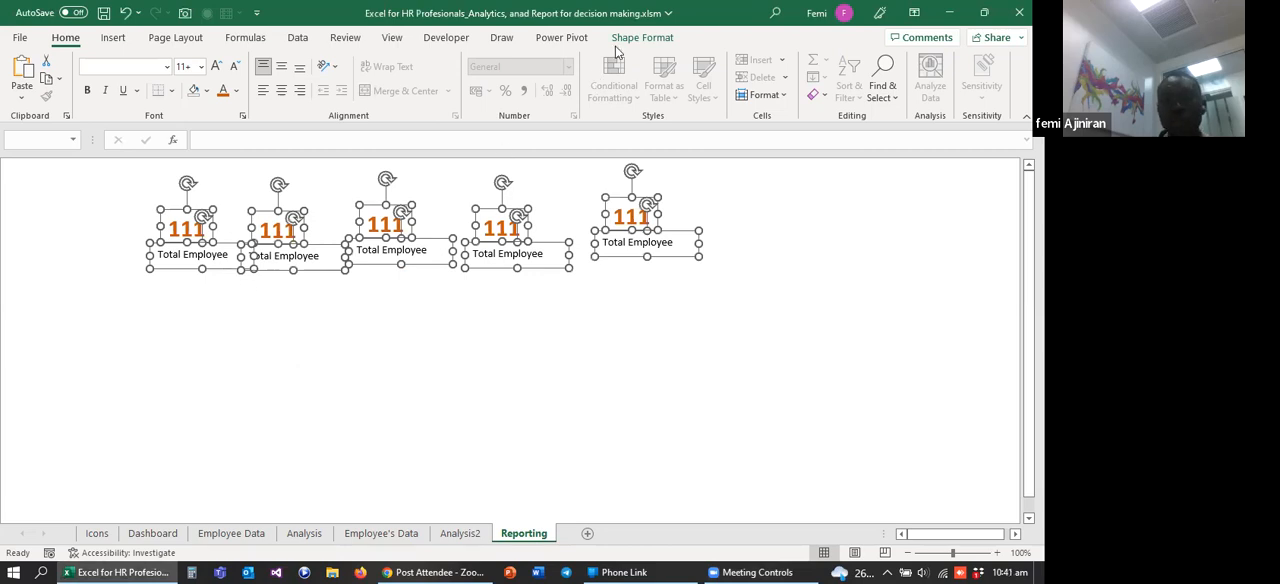
left_click(642, 40)
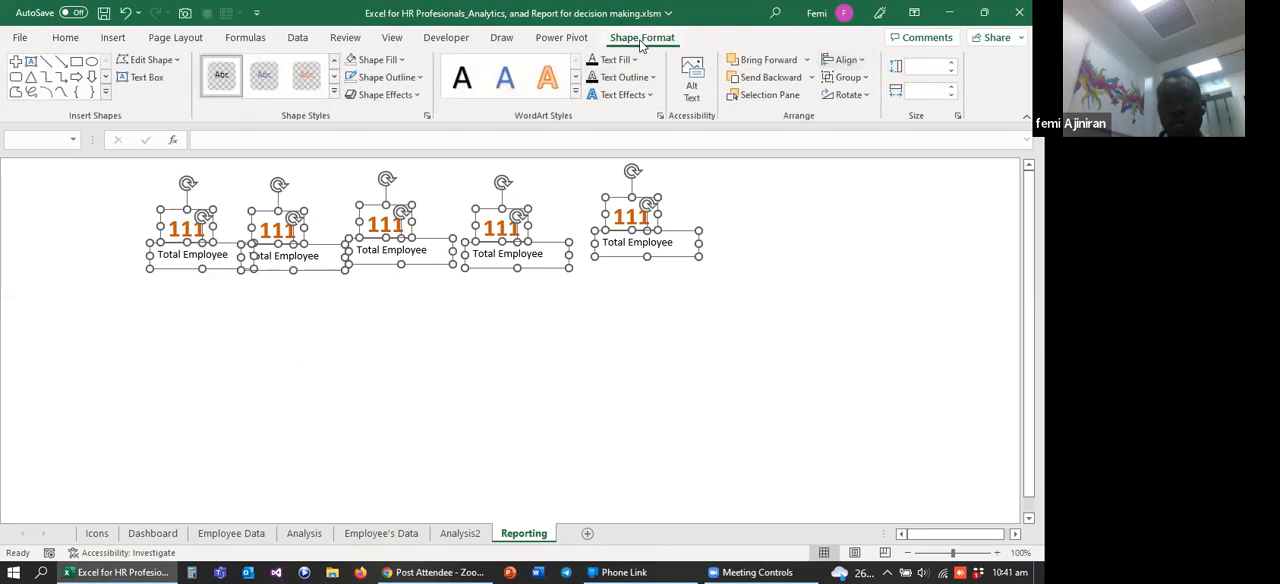
left_click(862, 62)
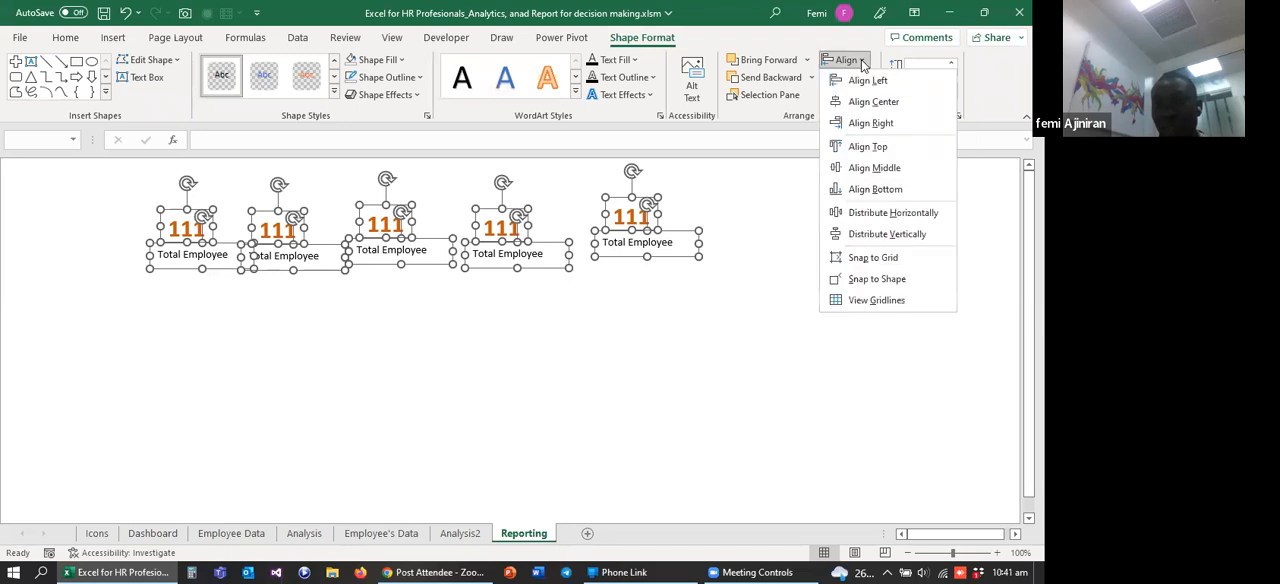
left_click(887, 214)
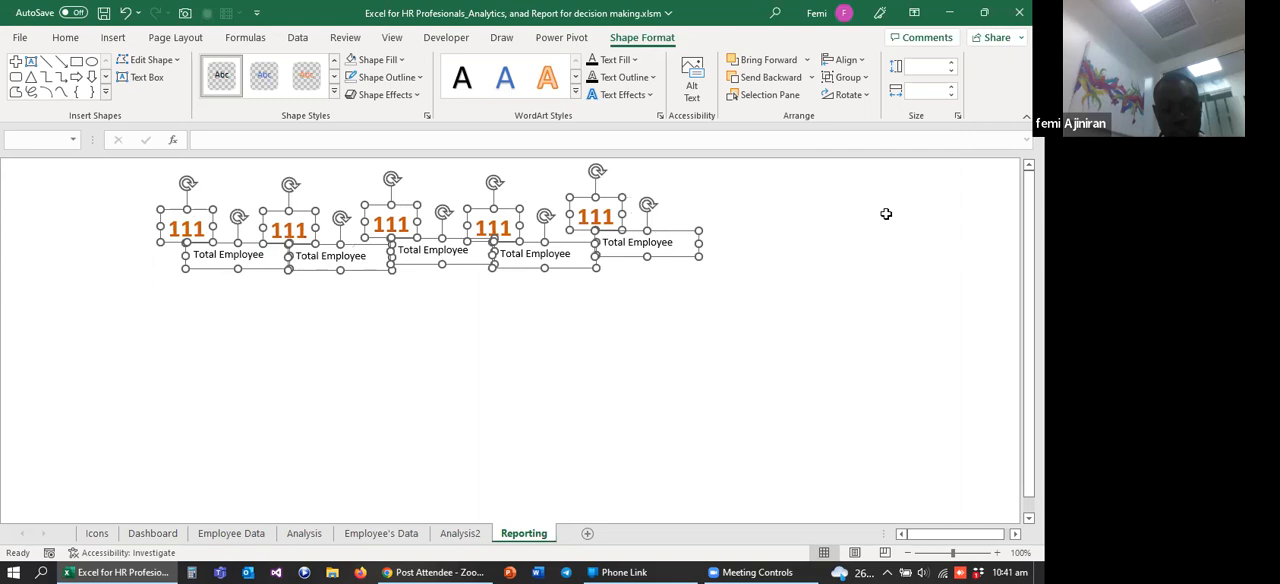
left_click(846, 255)
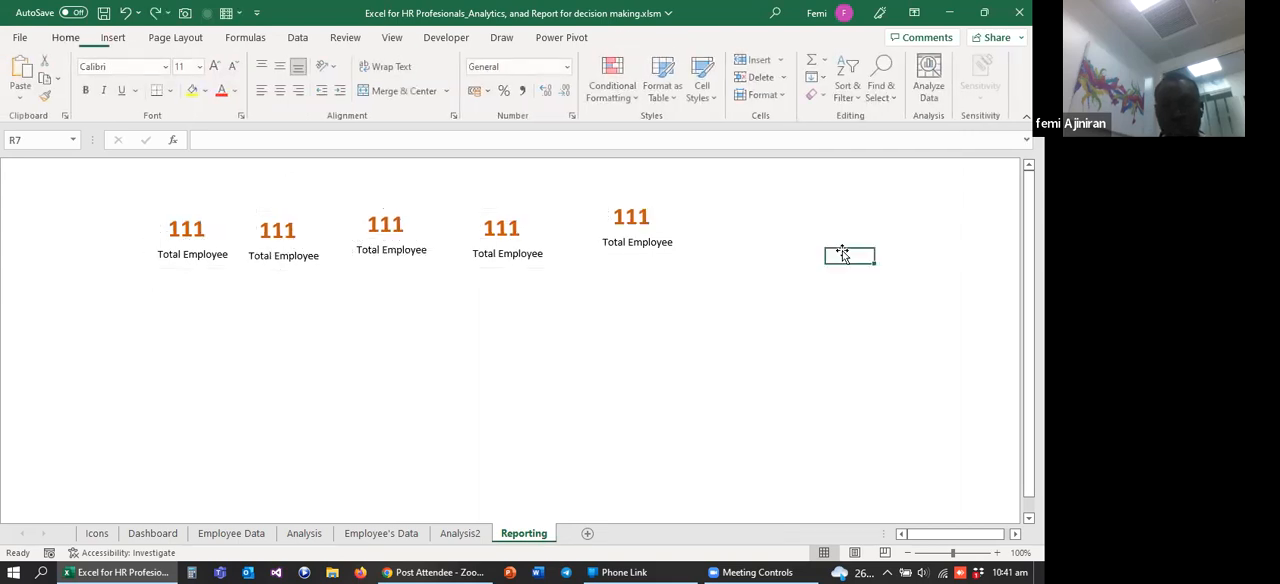
Step: Distribute the five orange value boxes horizontally and align them to their middle, leaving the labels out of the selection
left_click(192, 235)
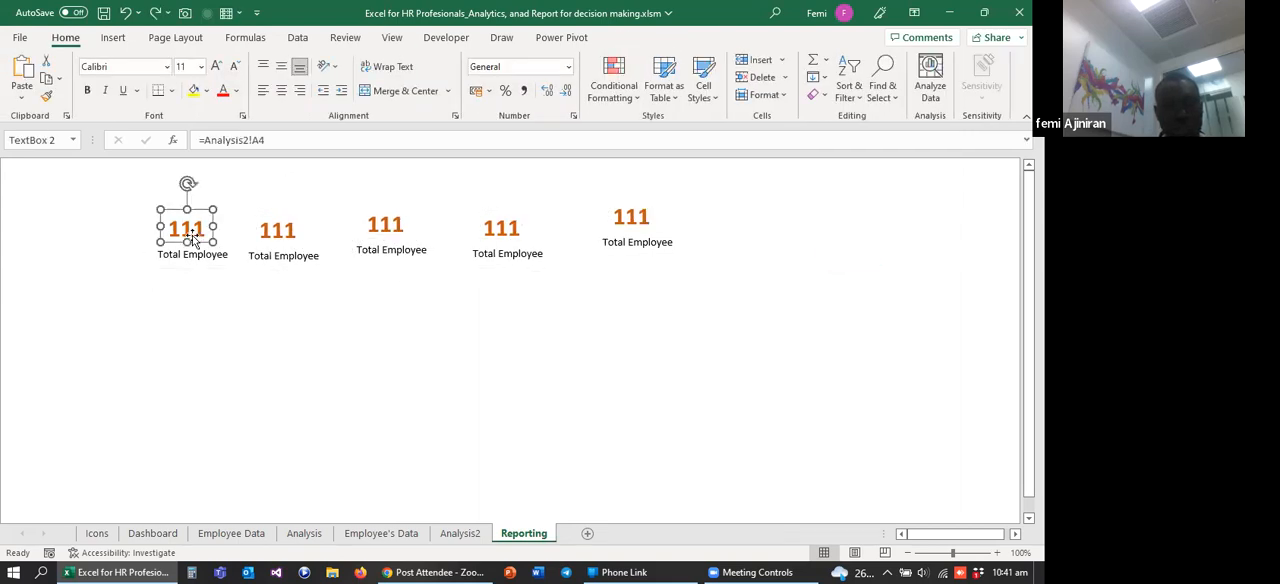
left_click(290, 238, "ctrl")
left_click(405, 230, "ctrl")
left_click(492, 232, "ctrl")
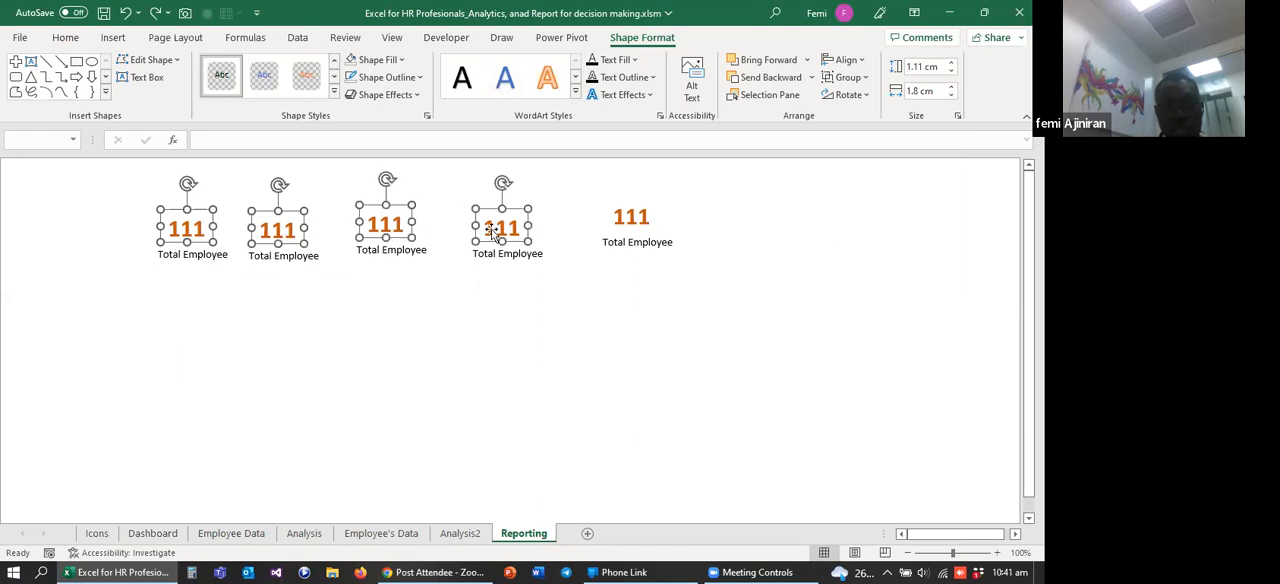
left_click(628, 214, "ctrl")
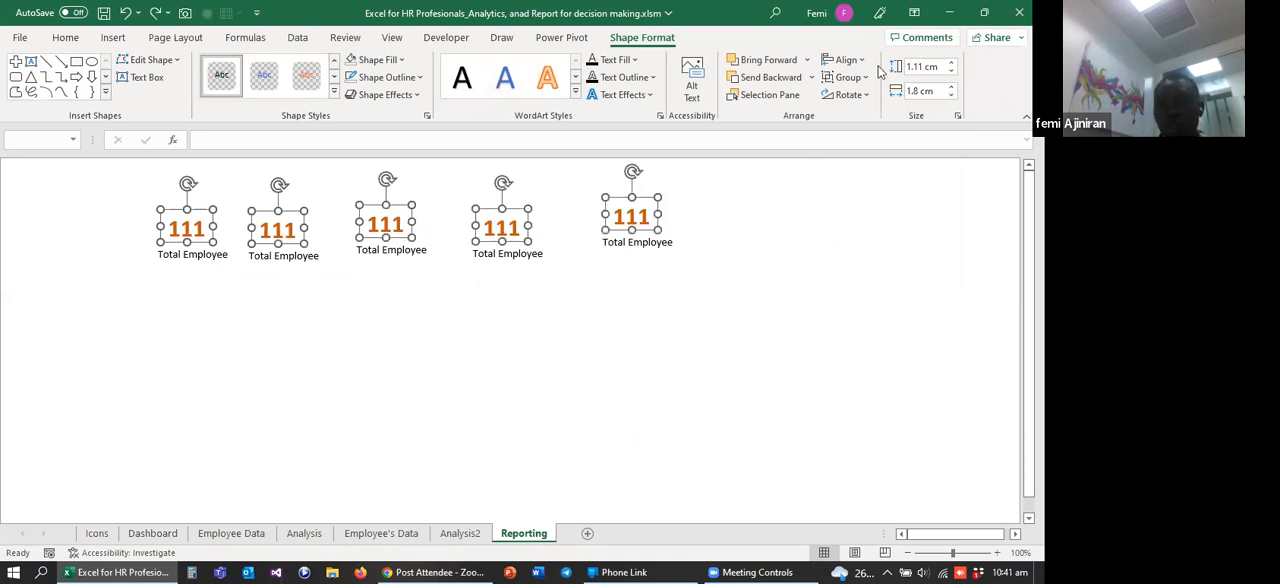
left_click(846, 60)
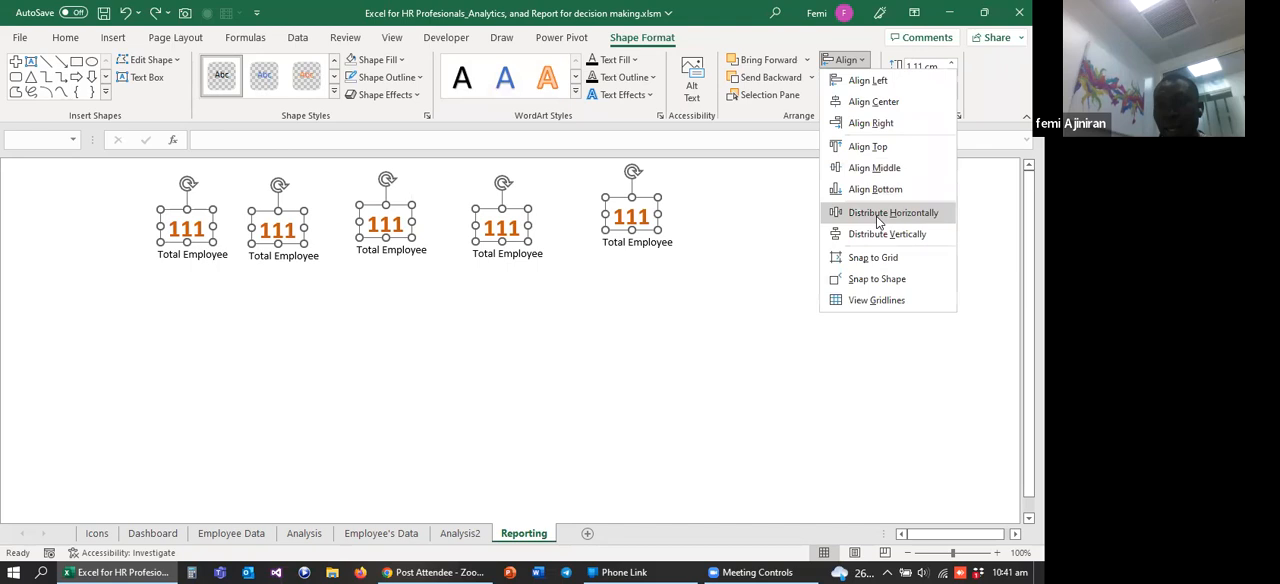
left_click(879, 213)
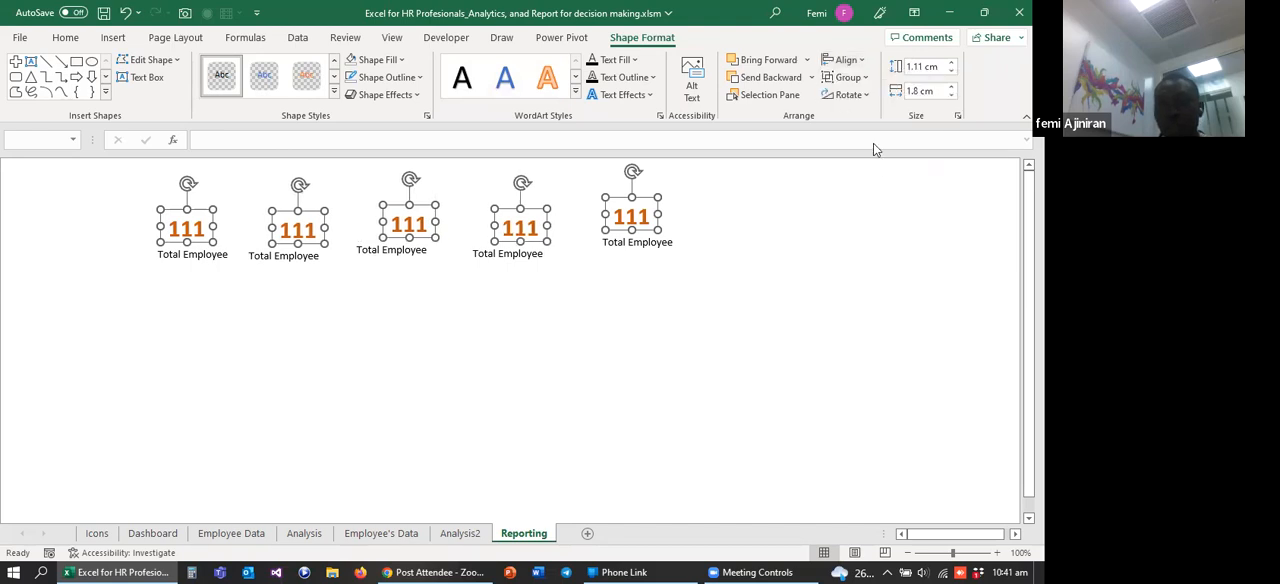
left_click(858, 62)
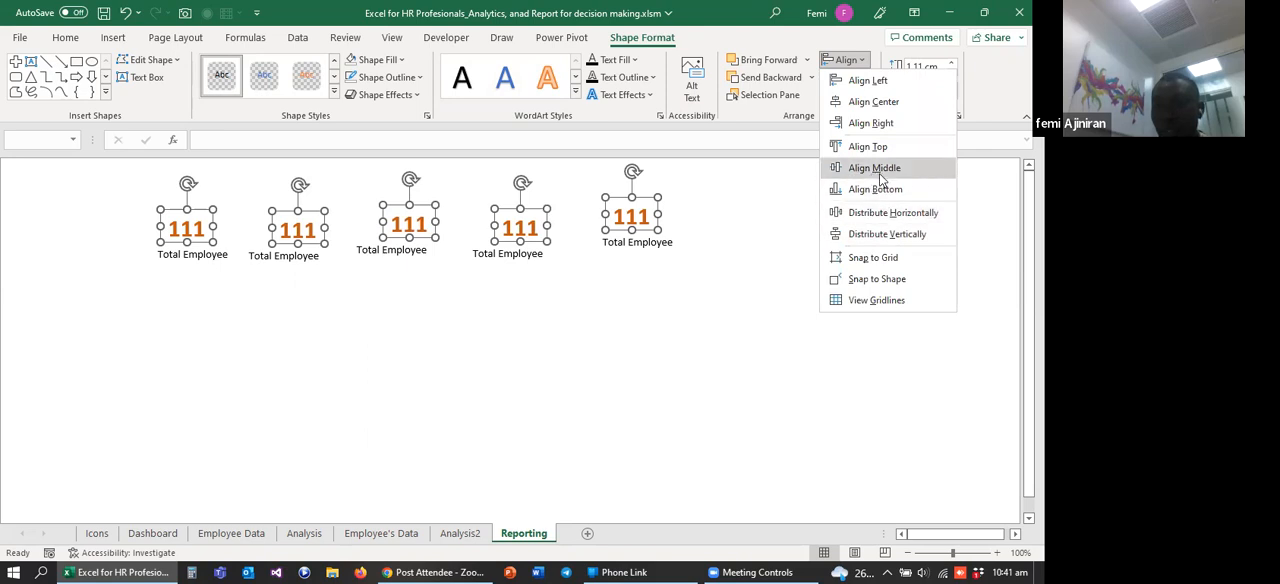
left_click(875, 168)
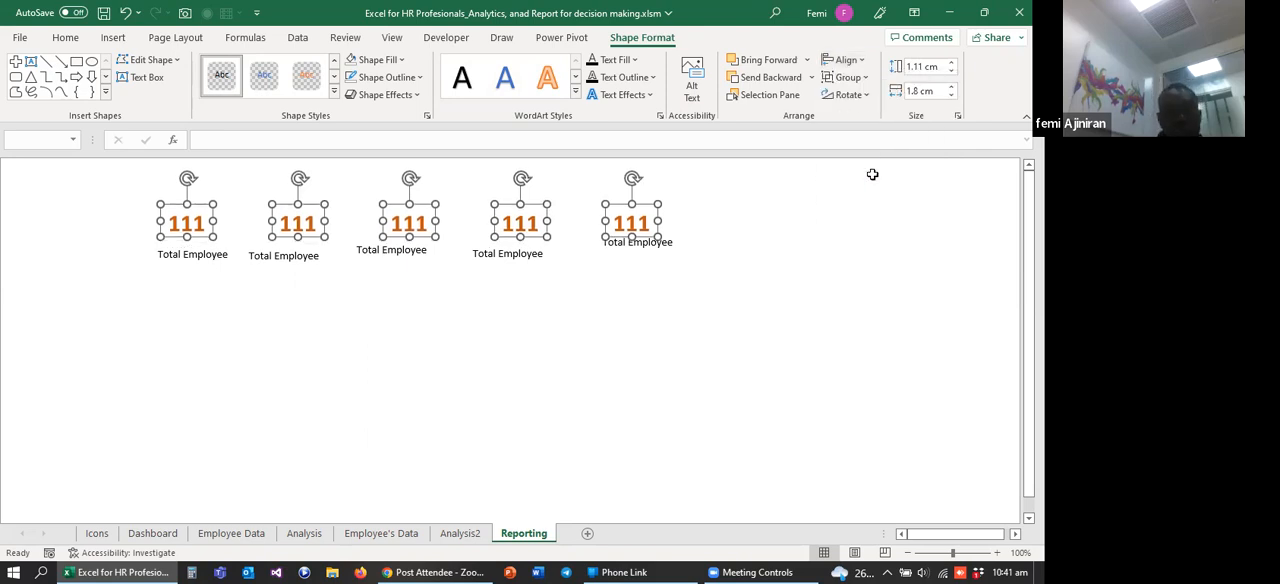
left_click(250, 305)
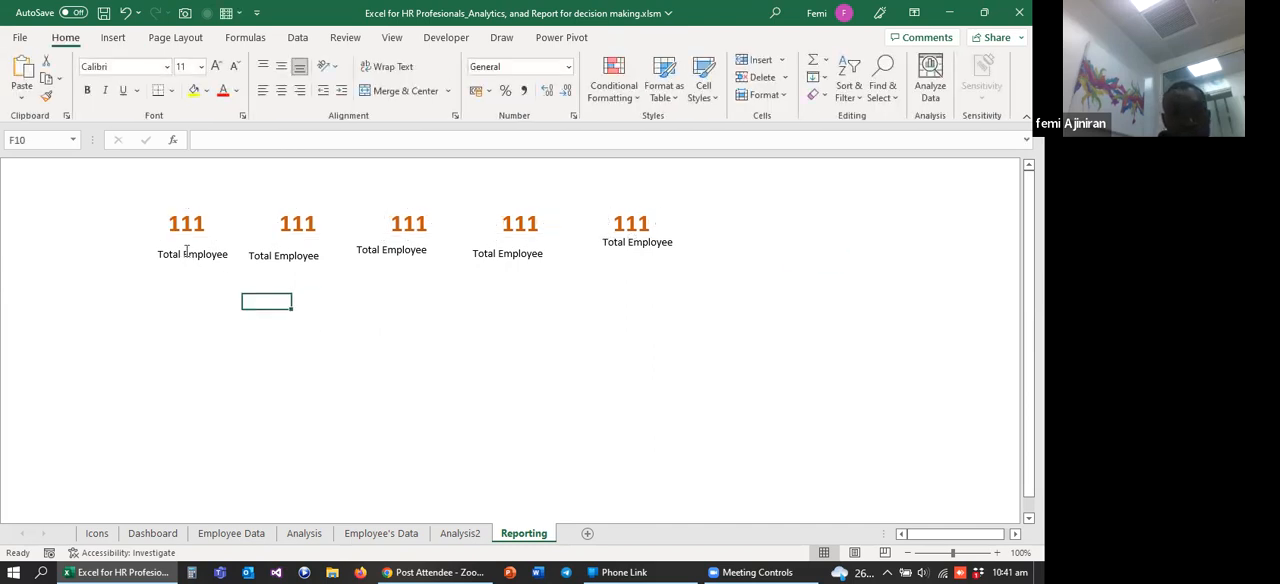
Step: Distribute the five Total Employee labels horizontally and align them to their middle beneath the value boxes
left_click(184, 253)
left_click(290, 260)
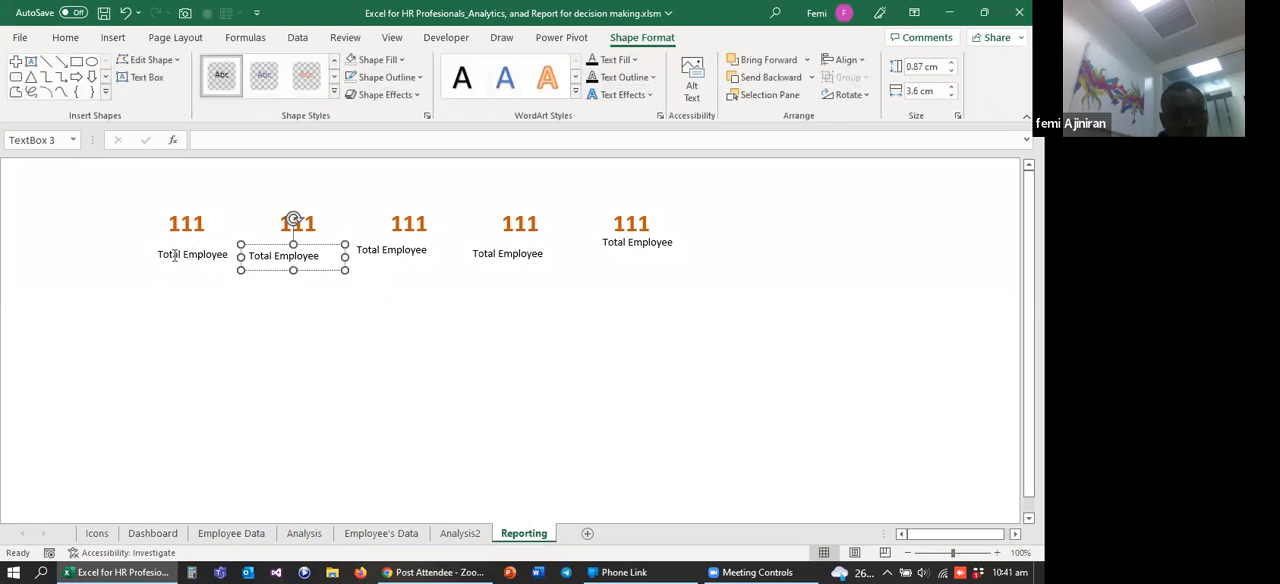
left_click(175, 255)
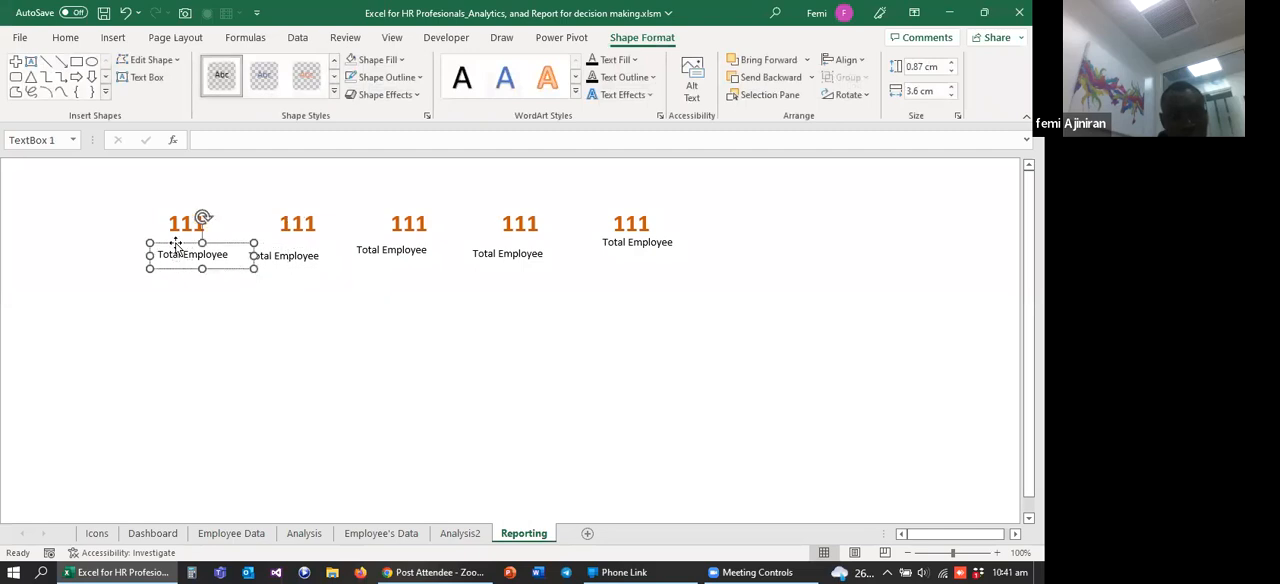
left_click(299, 258, "ctrl")
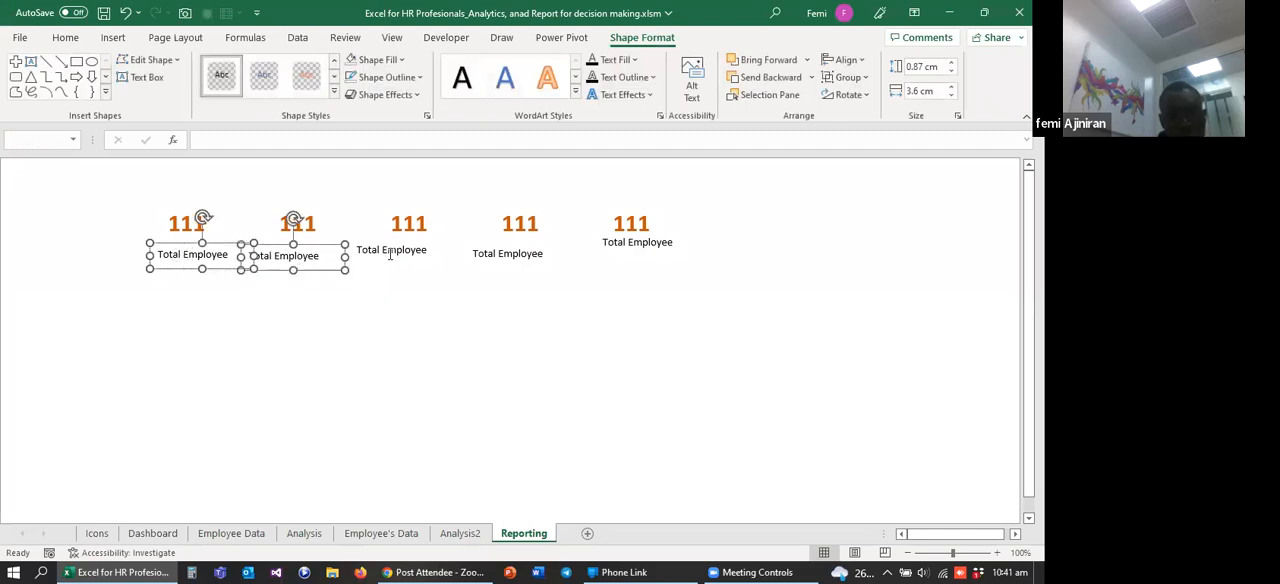
left_click(391, 255, "ctrl")
left_click(512, 256, "ctrl")
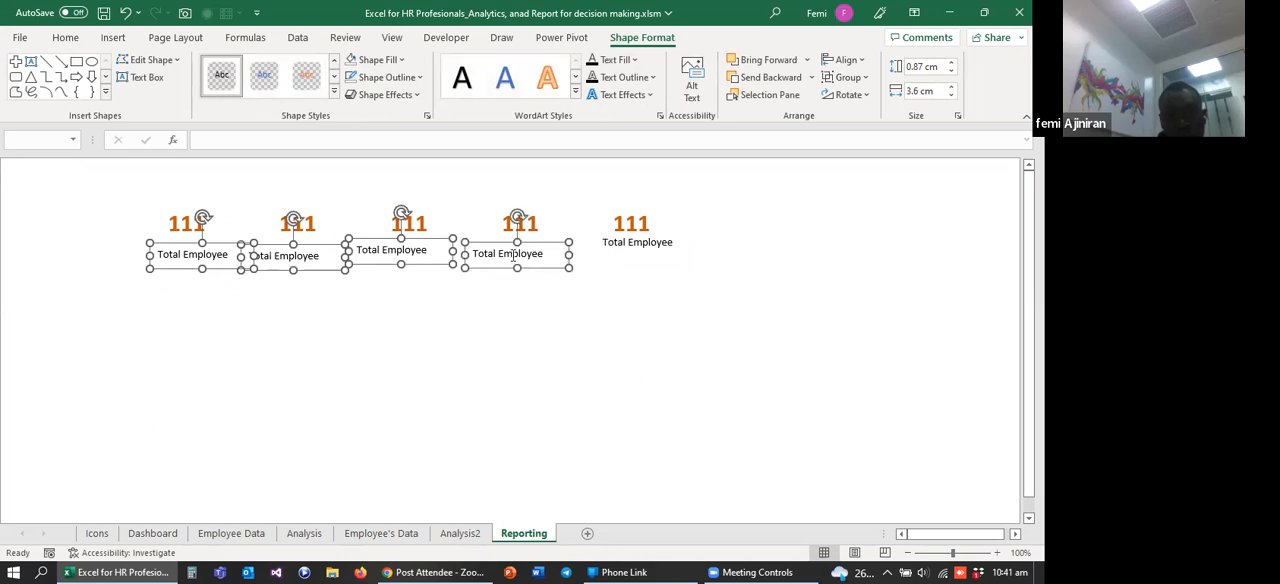
left_click(603, 251, "ctrl")
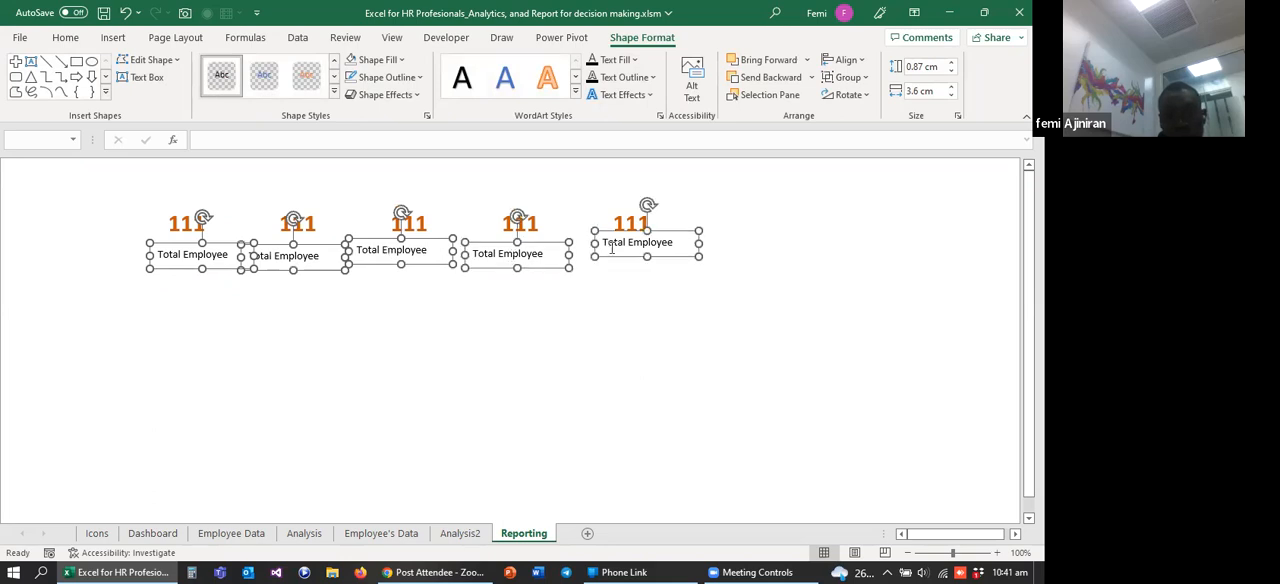
left_click(848, 60)
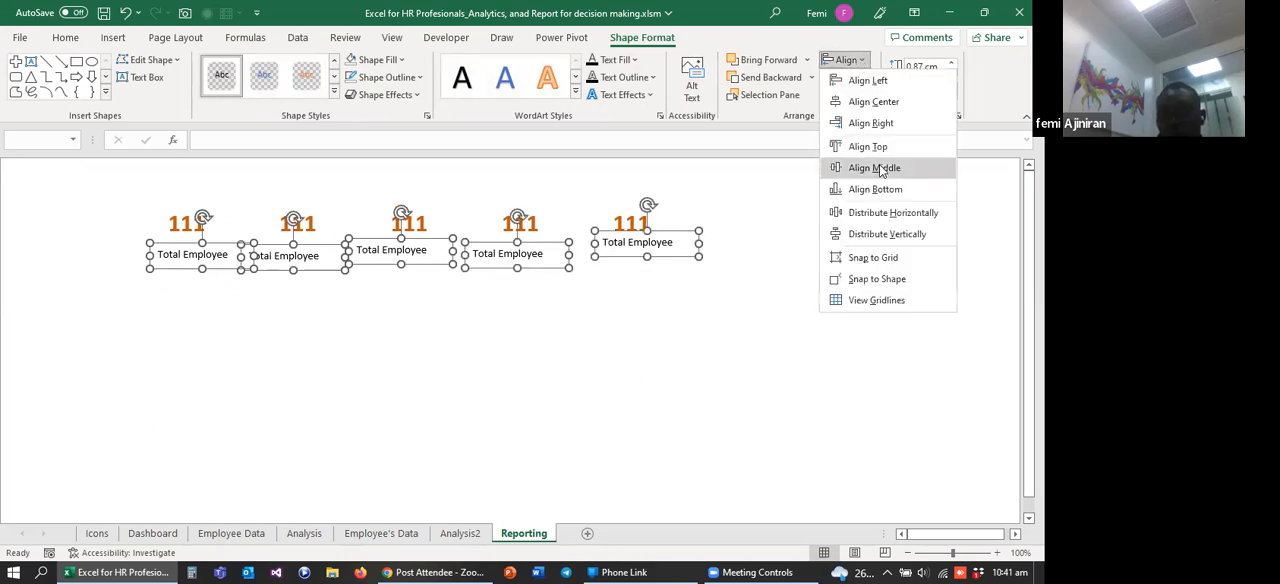
left_click(887, 216)
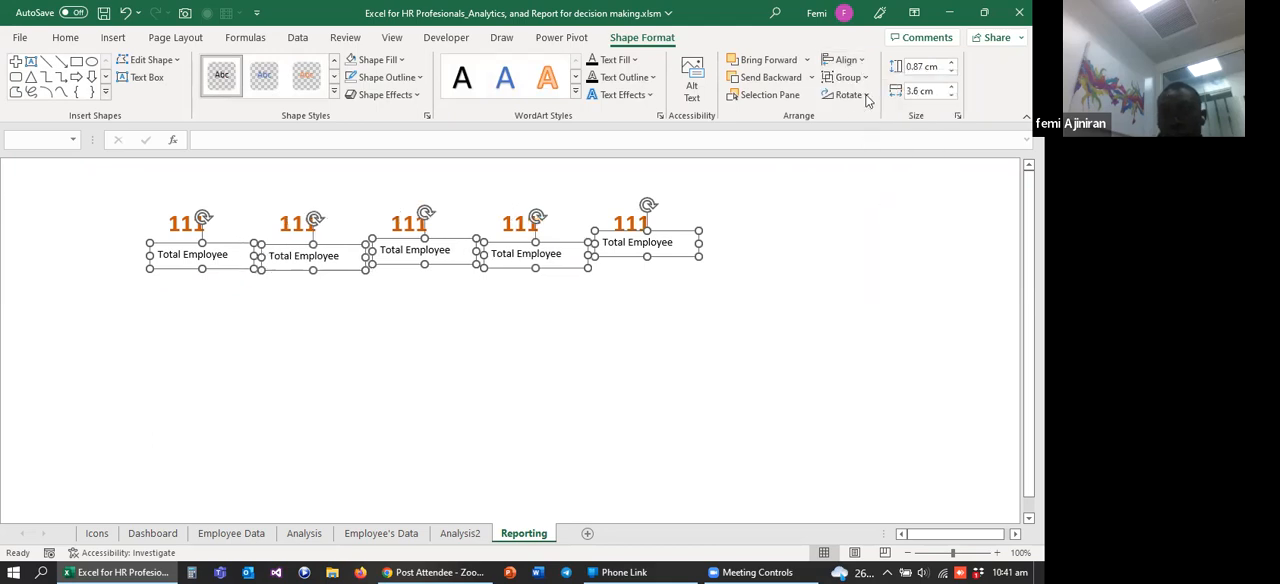
left_click(860, 62)
left_click(876, 168)
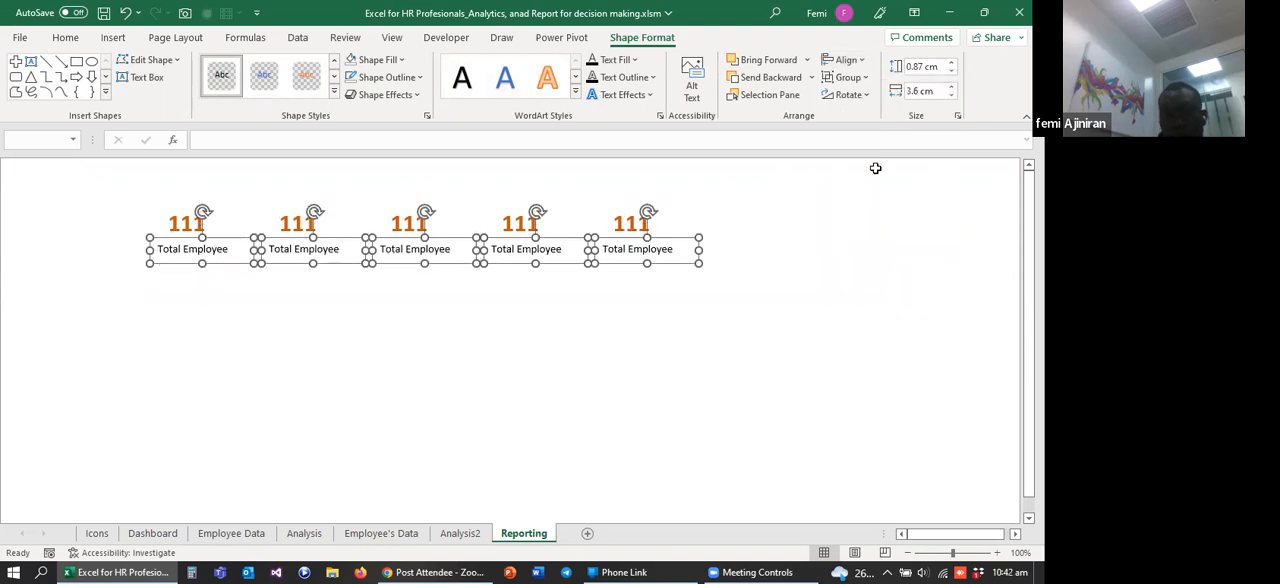
left_click(786, 262)
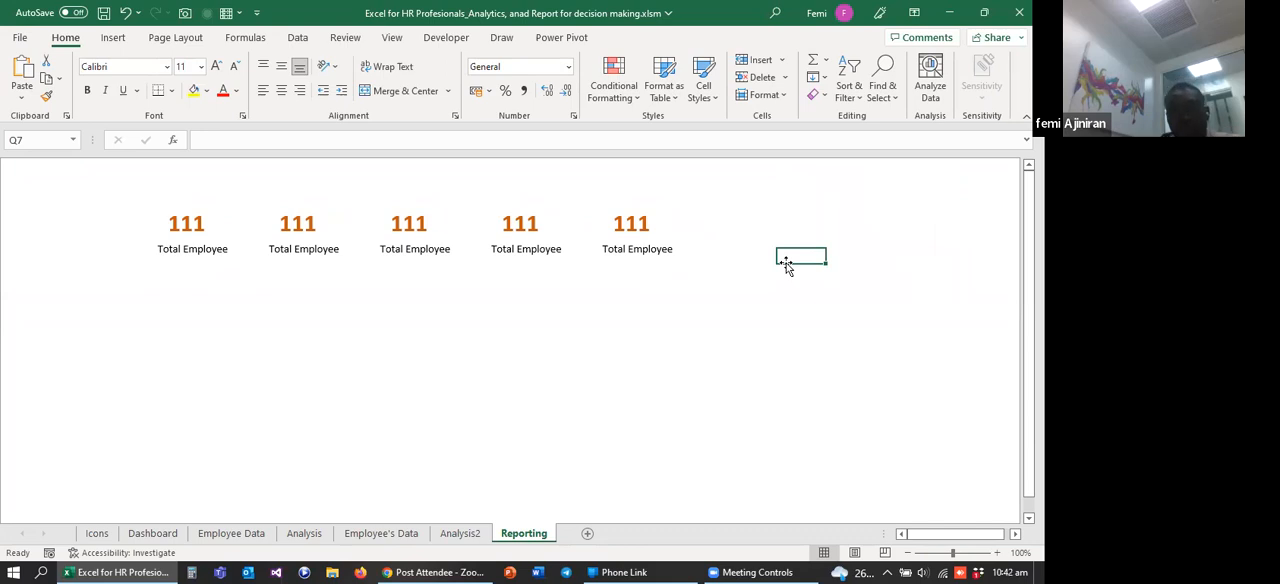
left_click(697, 284)
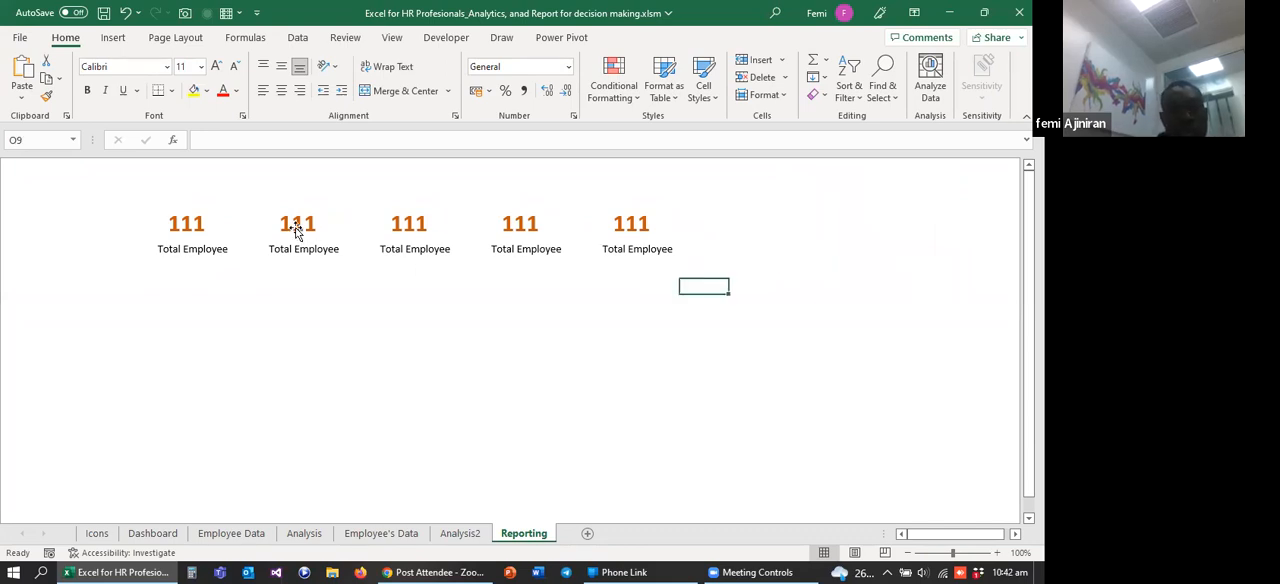
Step: Change the second label on the Reporting sheet to Avg Age, using the Dashboard and Analysis2 metrics as reference
left_click(210, 539)
left_click(155, 538)
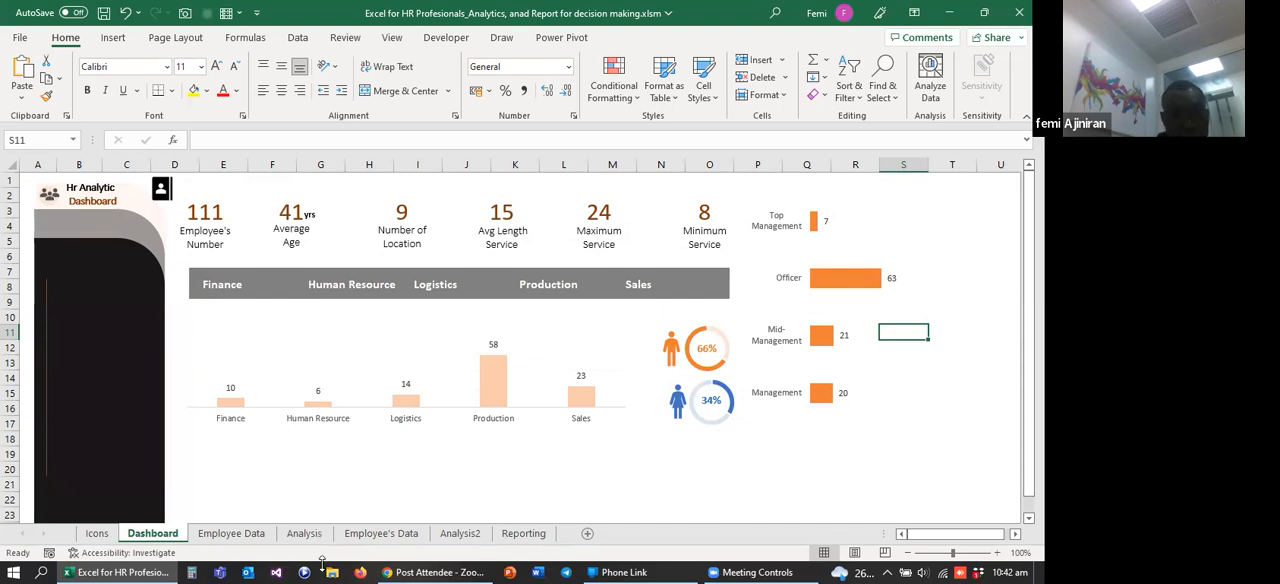
left_click(459, 533)
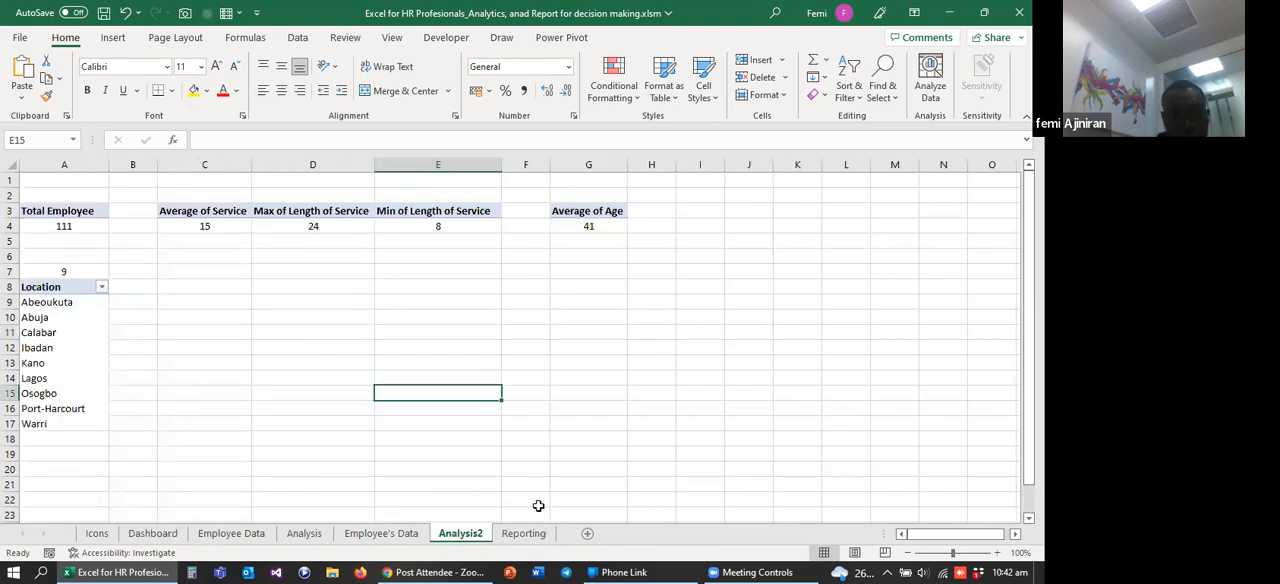
left_click(523, 533)
left_click(306, 247)
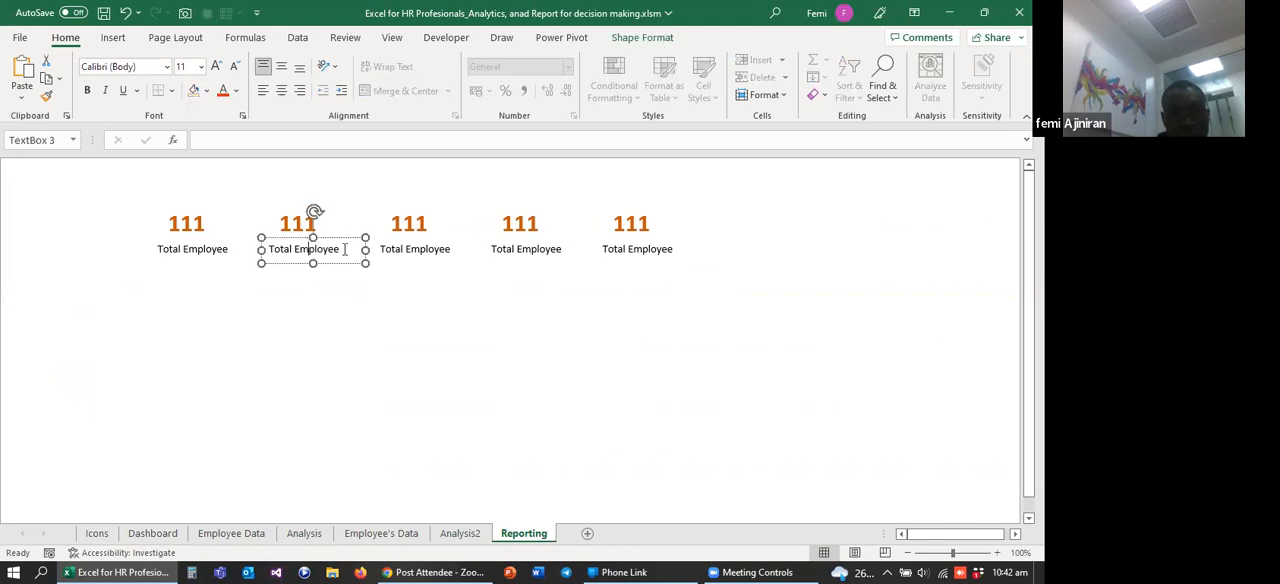
key("BackSpace")
key("BackSpace")
key("BackSpace")
key("BackSpace")
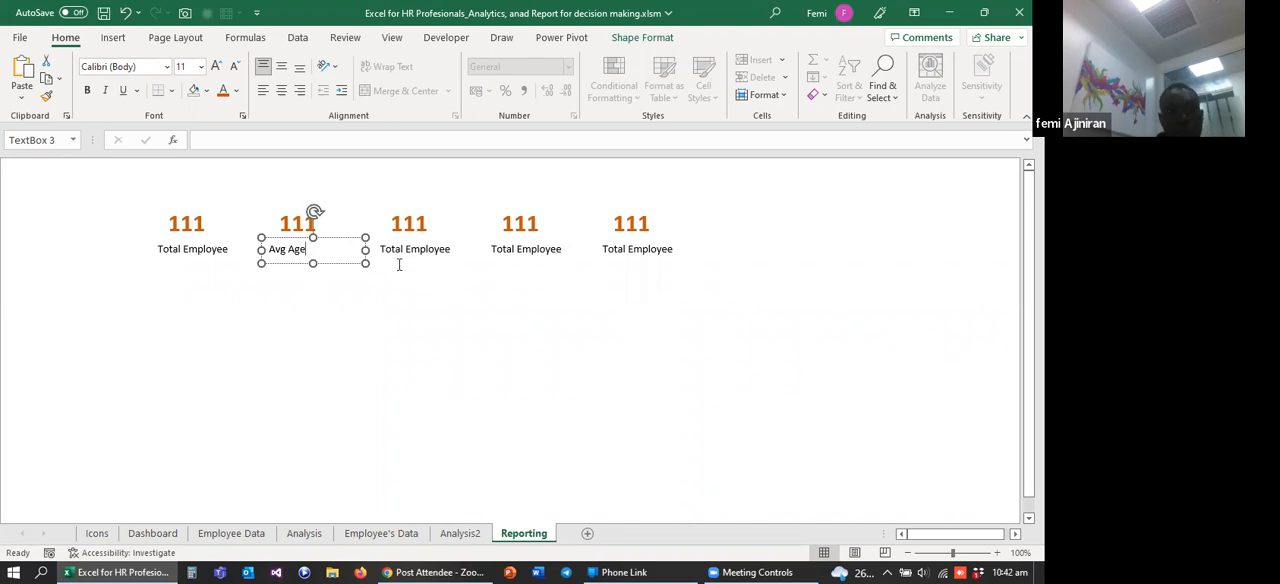
left_click(346, 301)
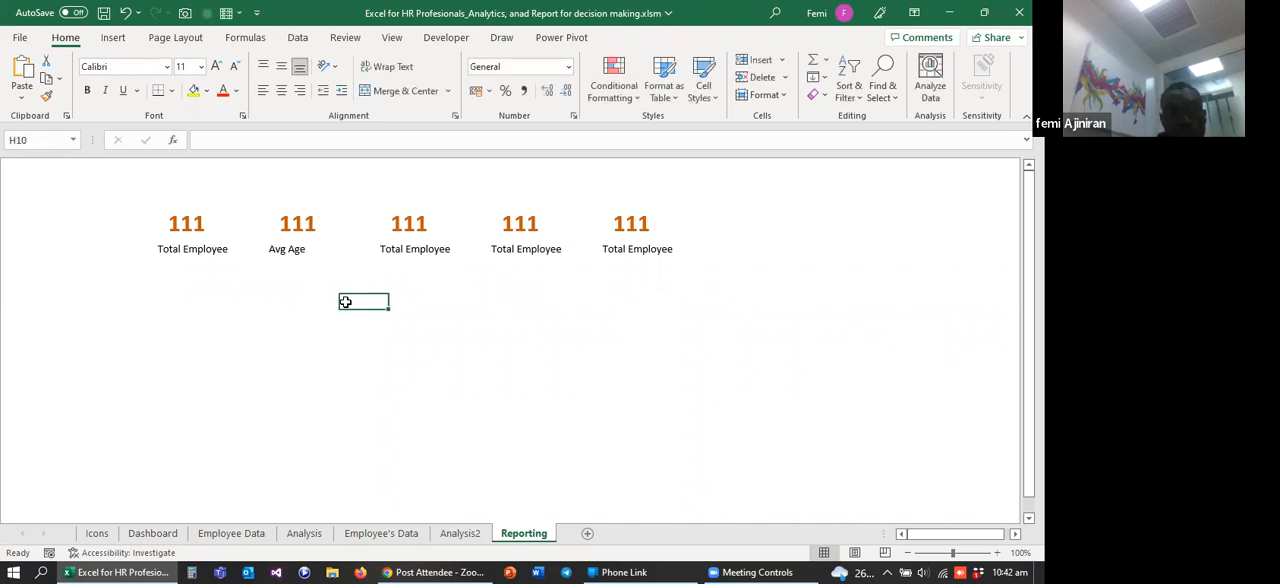
left_click(287, 249)
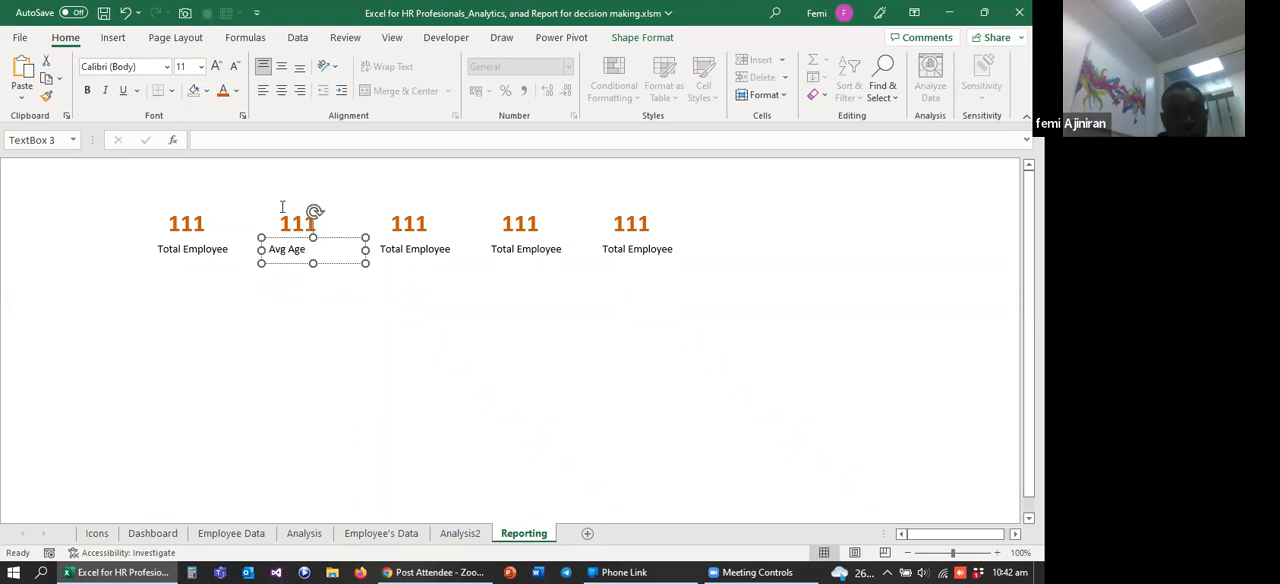
Step: Link the second value box, above Avg Age, to the Average of Age result with the formula =Analysis2!G4
left_click(365, 330)
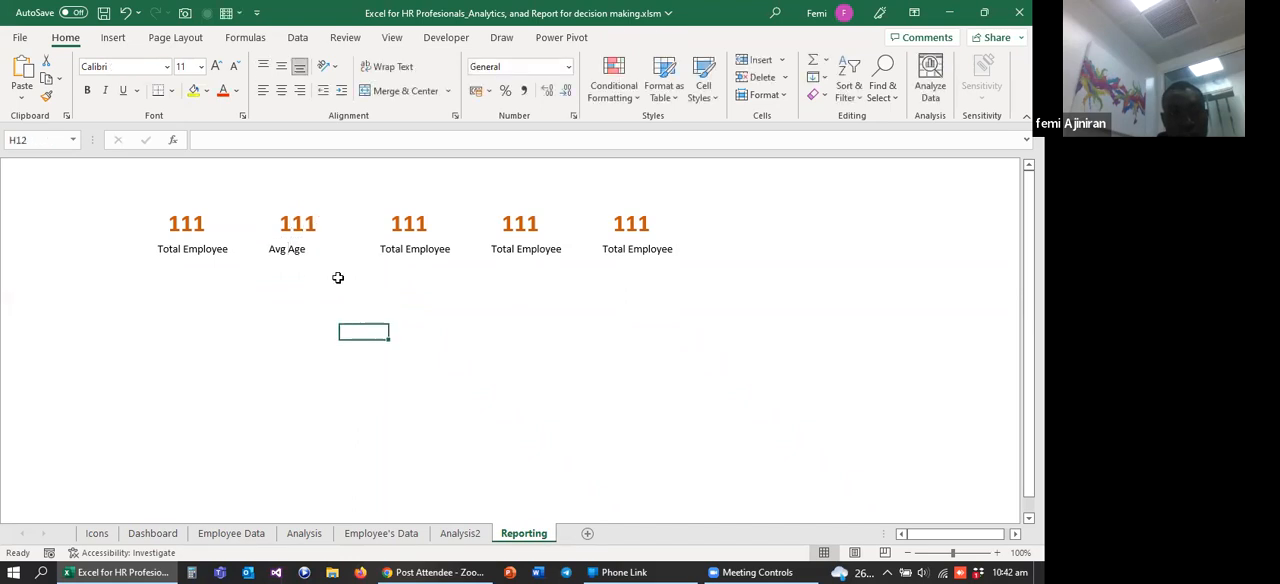
left_click(302, 224)
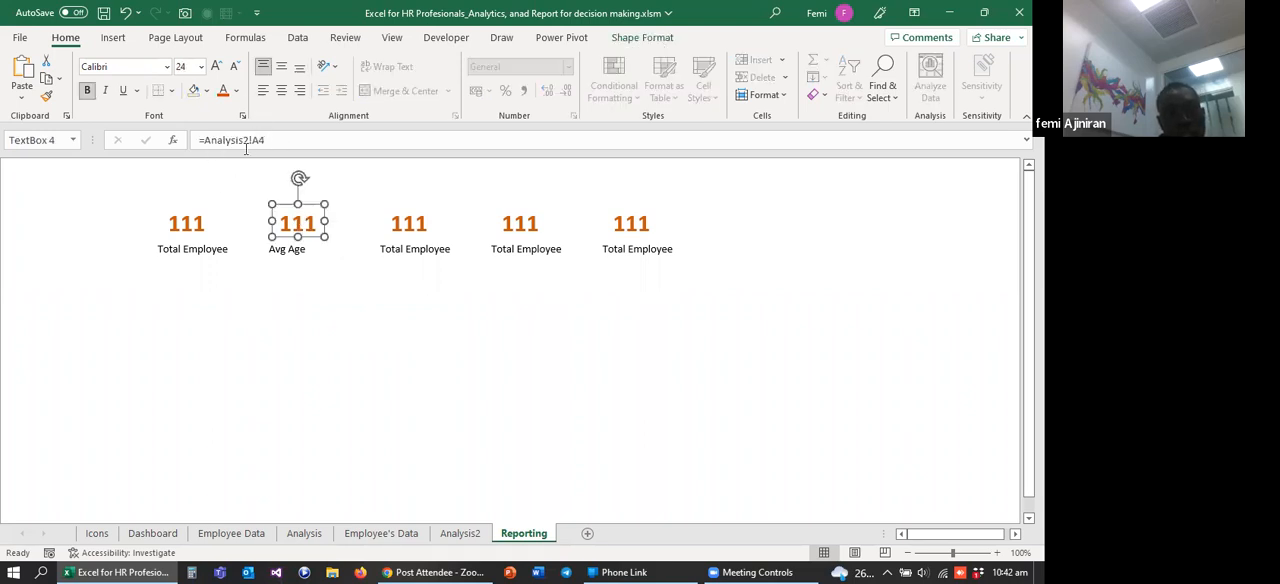
left_click(458, 535)
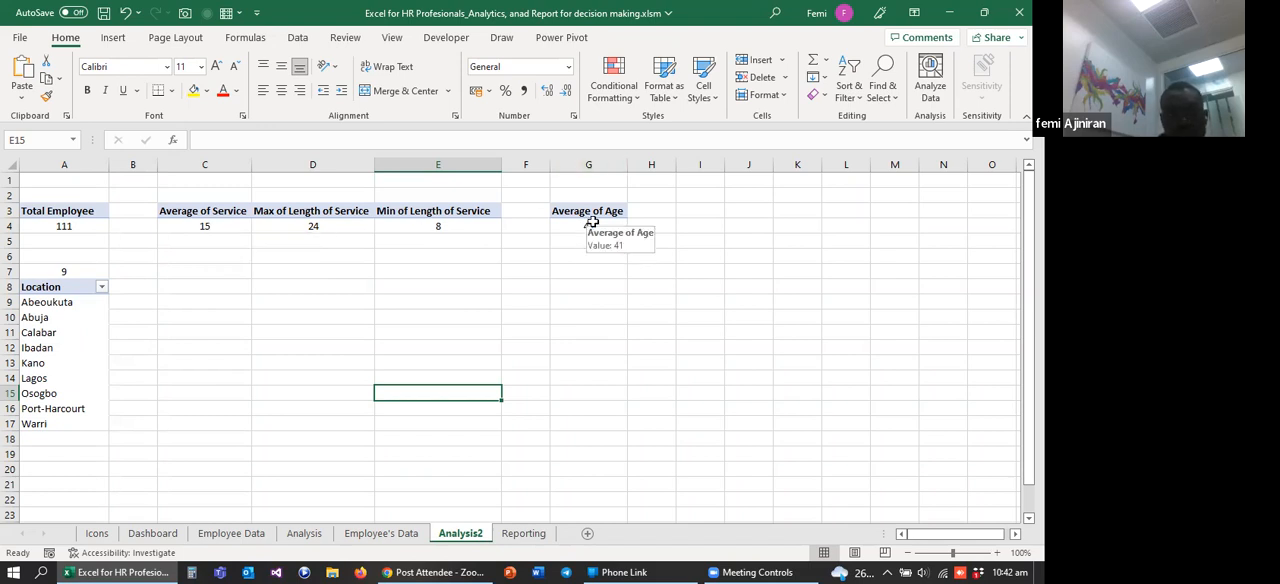
left_click(524, 536)
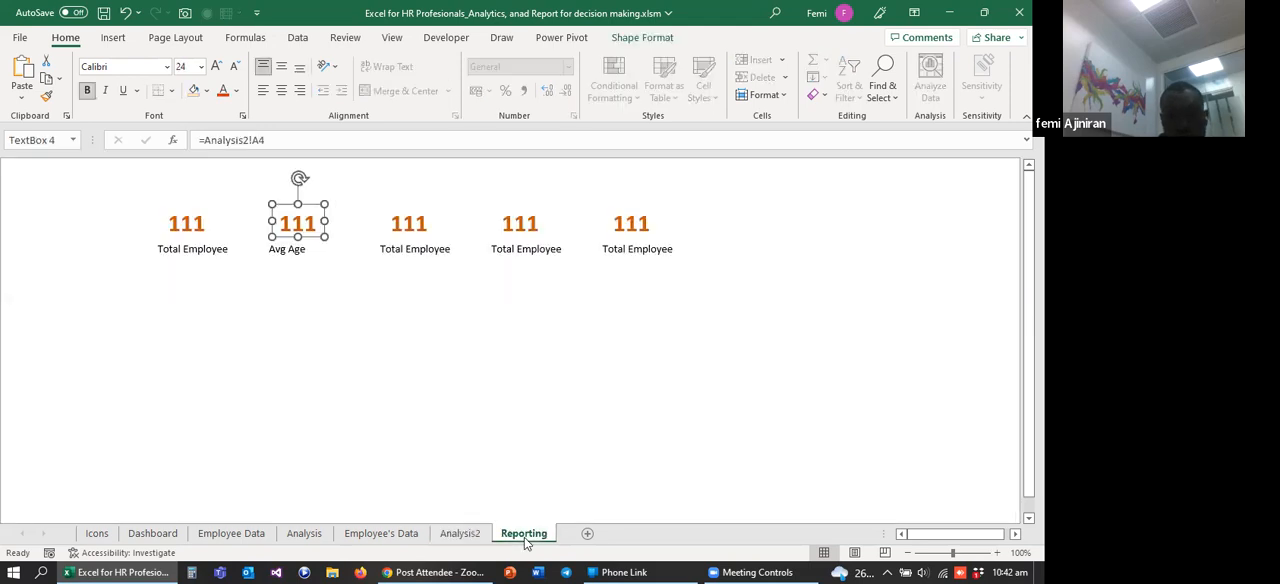
left_click(259, 141)
key("BackSpace")
key("BackSpace")
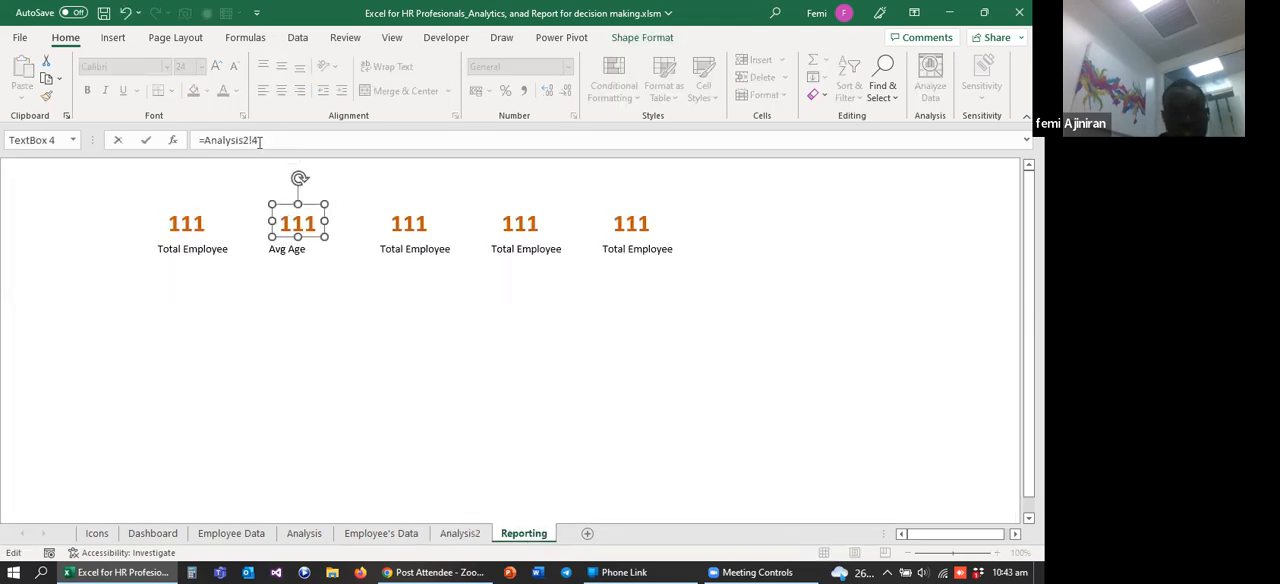
type("G")
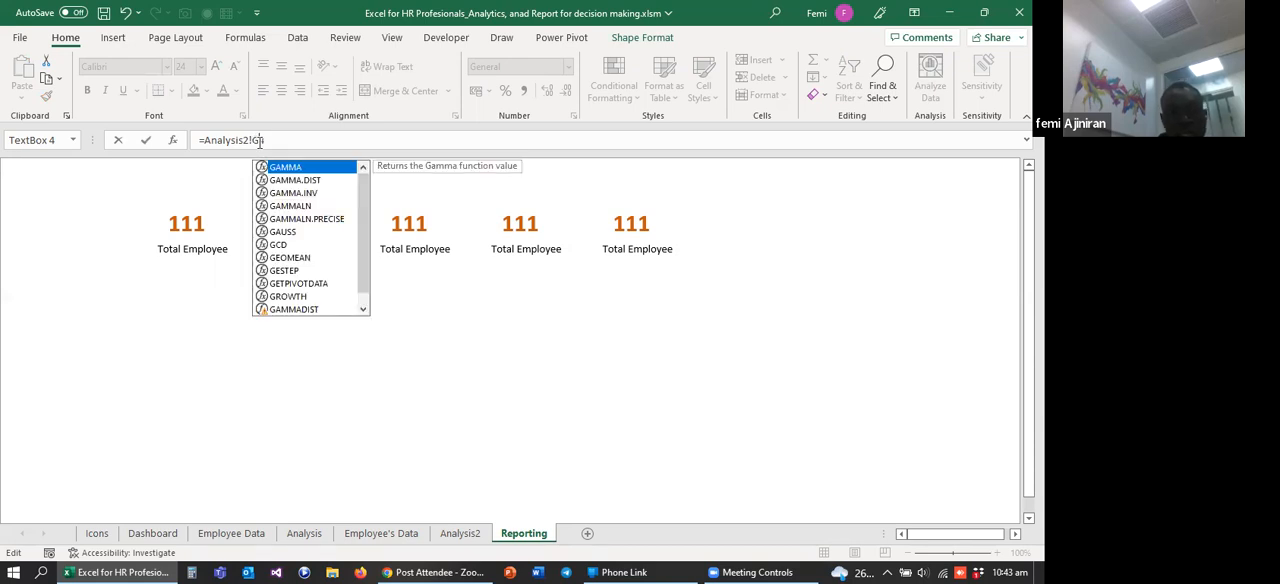
type("7")
key("Return")
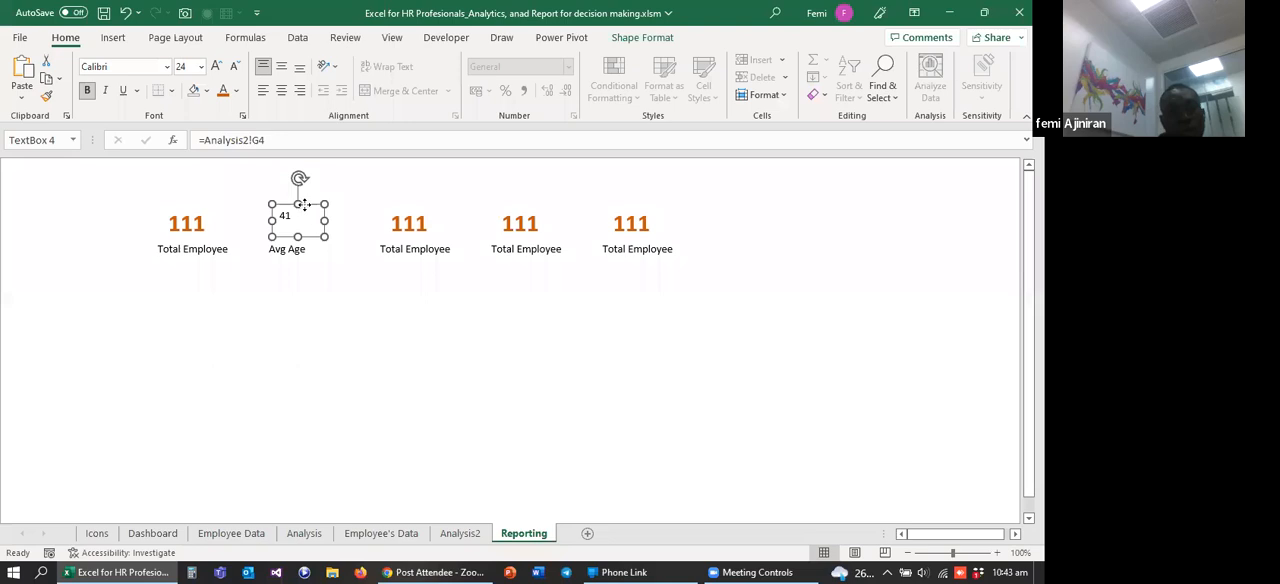
Step: Copy the bold orange formatting of the first value box onto the Avg Age value box
left_click(201, 67)
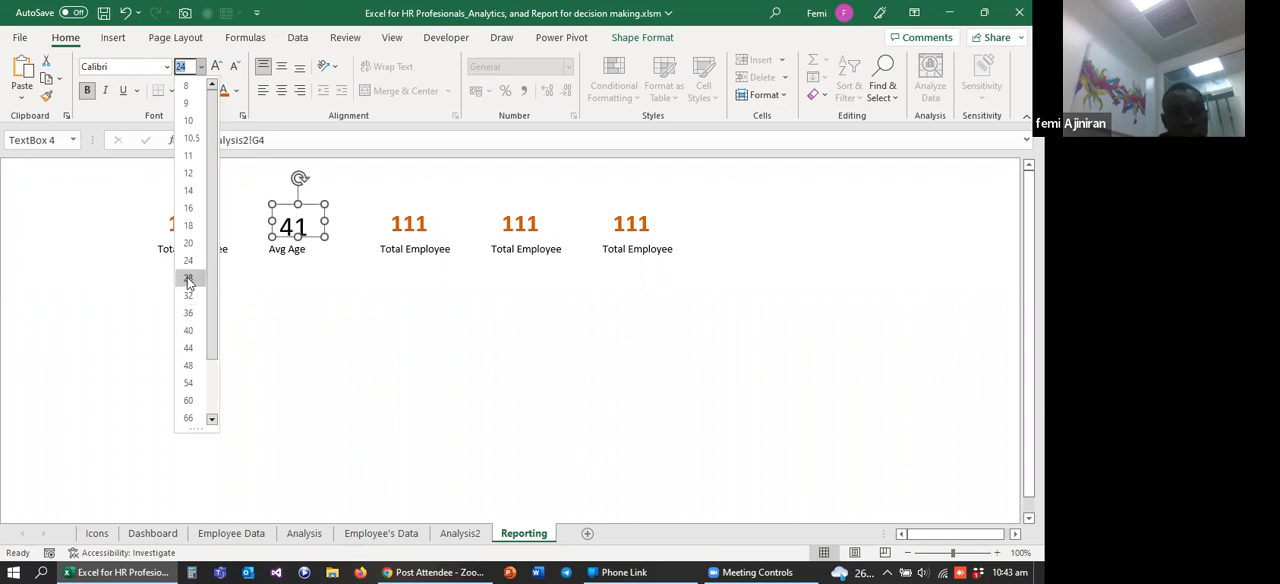
key("Escape")
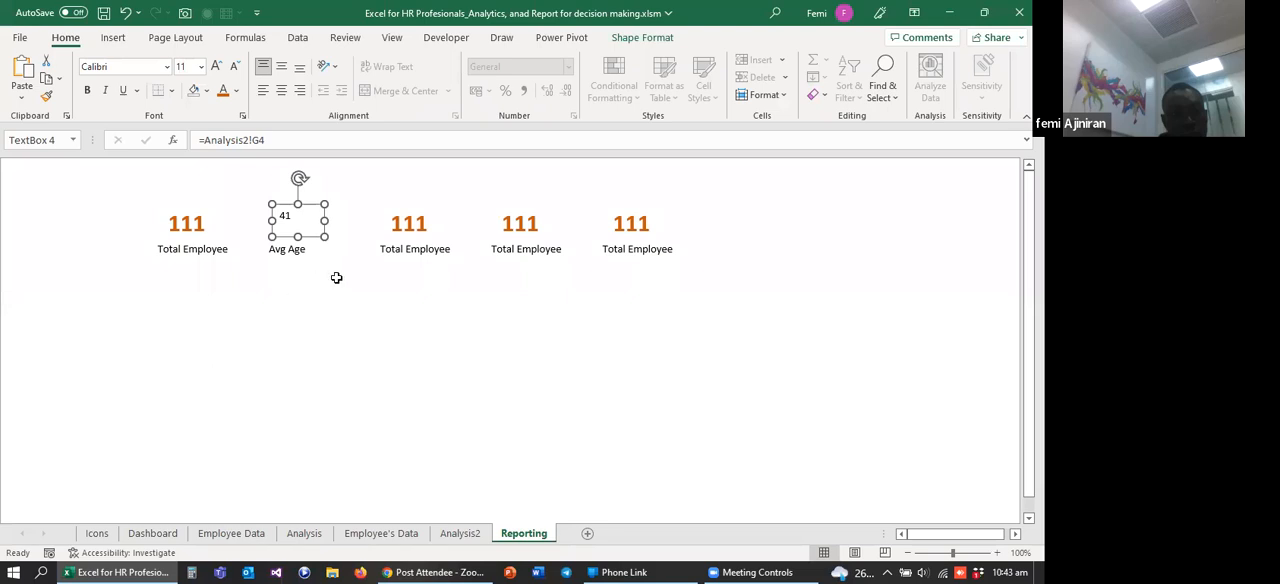
left_click(336, 279)
left_click(285, 210)
left_click(190, 225)
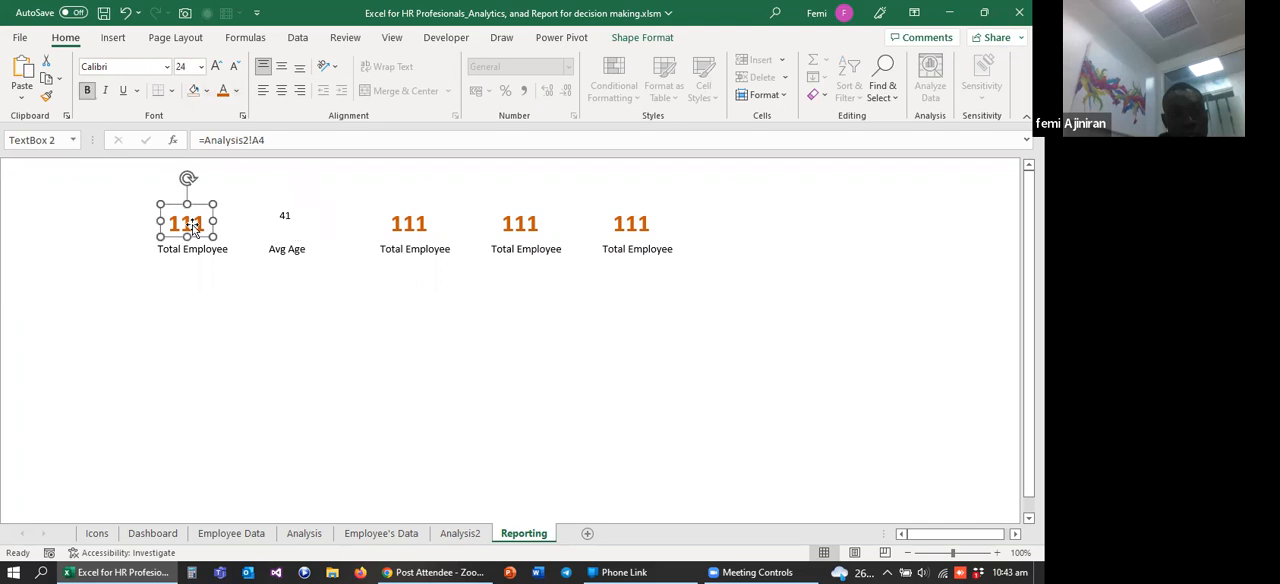
left_click(47, 100)
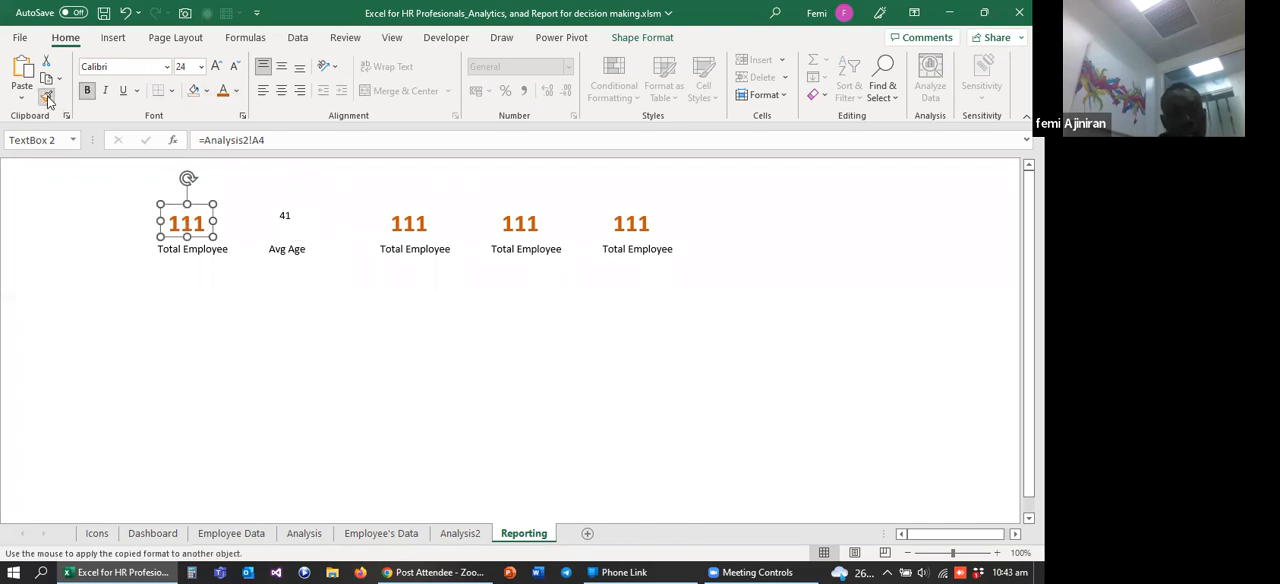
left_click(283, 218)
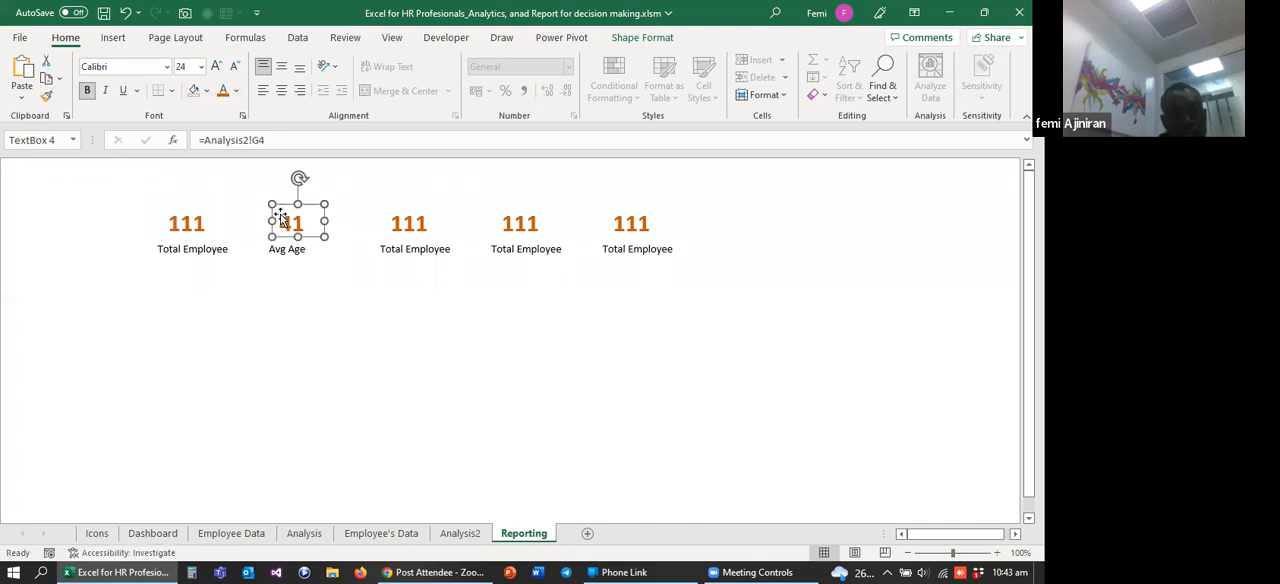
left_click(370, 300)
Step: Duplicate the Avg Age label just below the original and change the copy's text to yrs
left_click(289, 250)
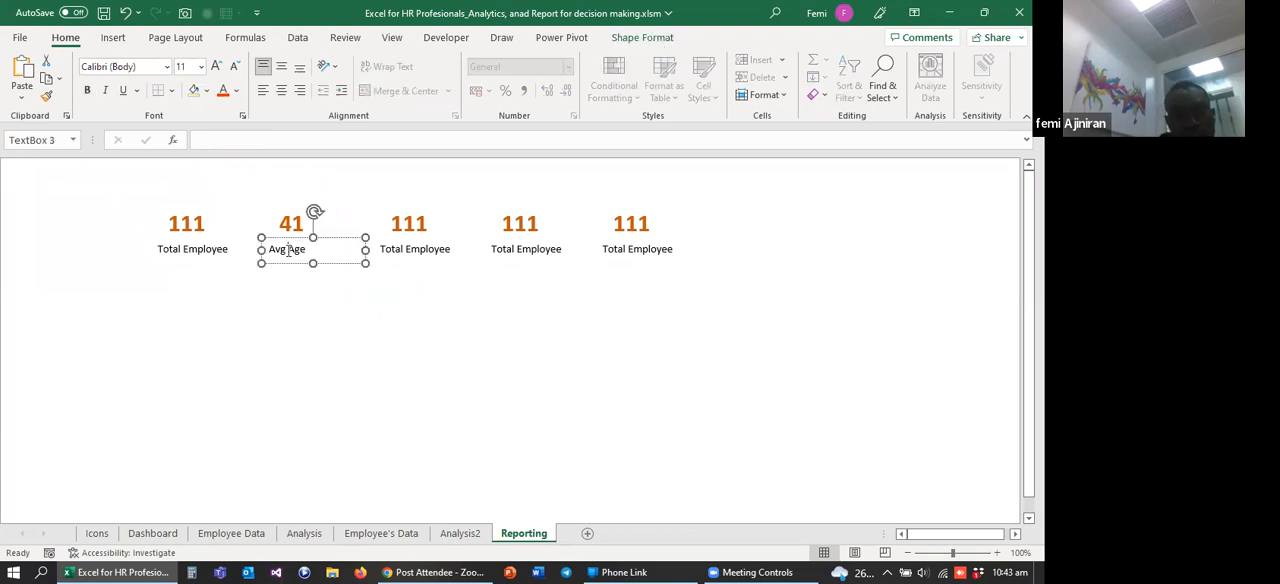
left_click_drag(287, 243, 311, 302)
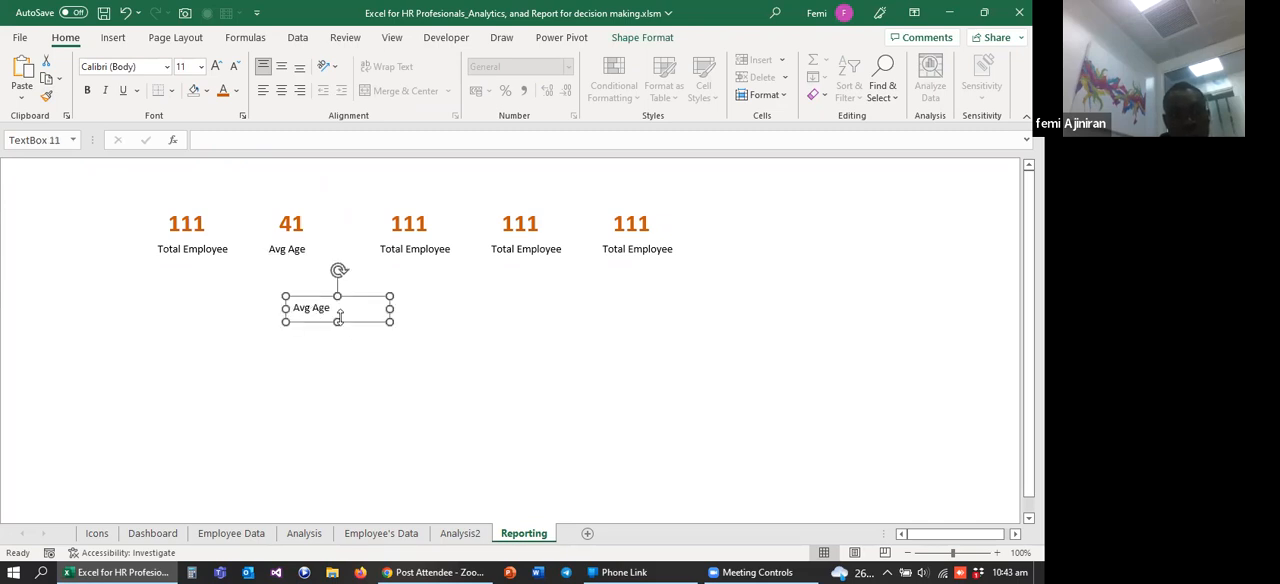
left_click(335, 309)
key("BackSpace")
key("BackSpace")
key("BackSpace")
key("BackSpace")
key("BackSpace")
key("BackSpace")
key("BackSpace")
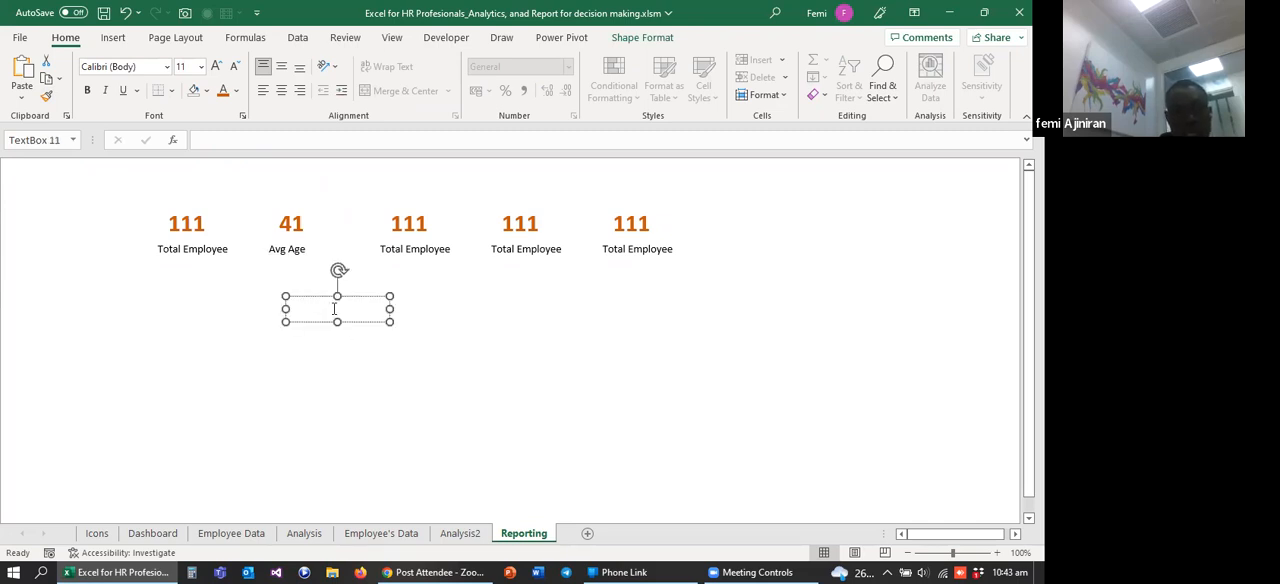
type("yrs")
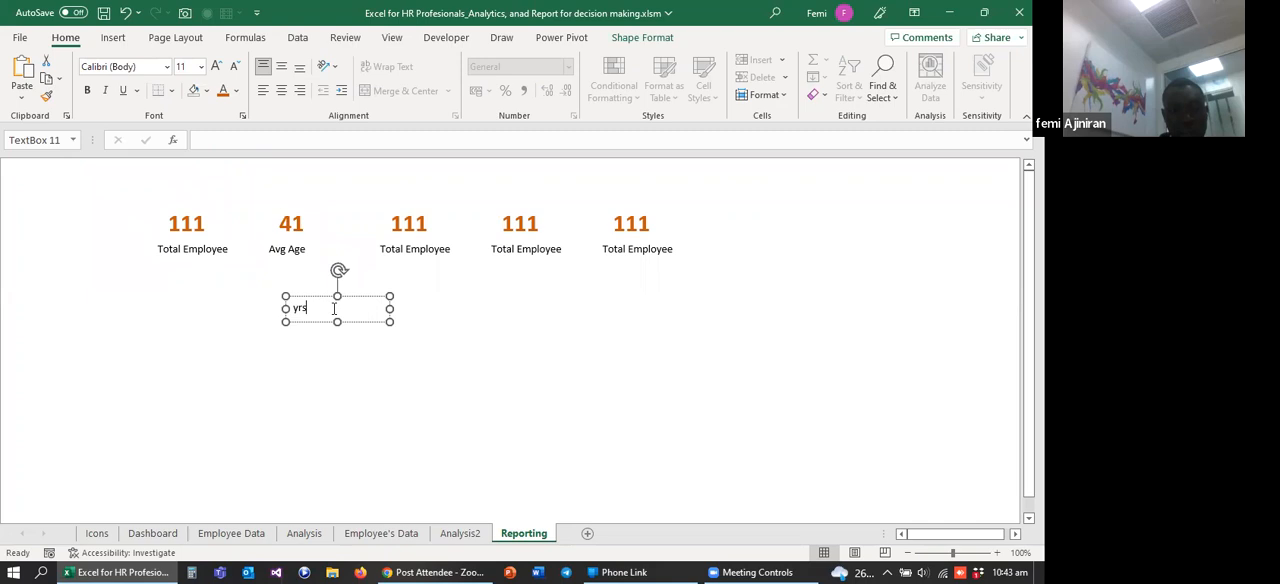
Step: Narrow the yrs text box to fit its text and set its font size to 9
left_click_drag(392, 309, 318, 308)
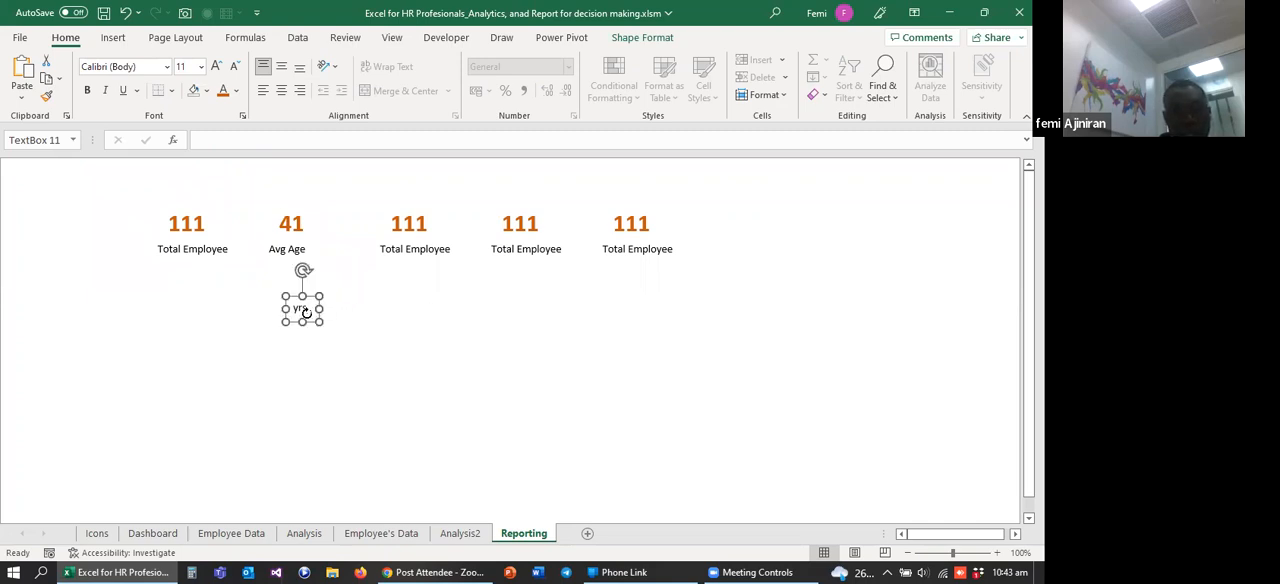
left_click(201, 66)
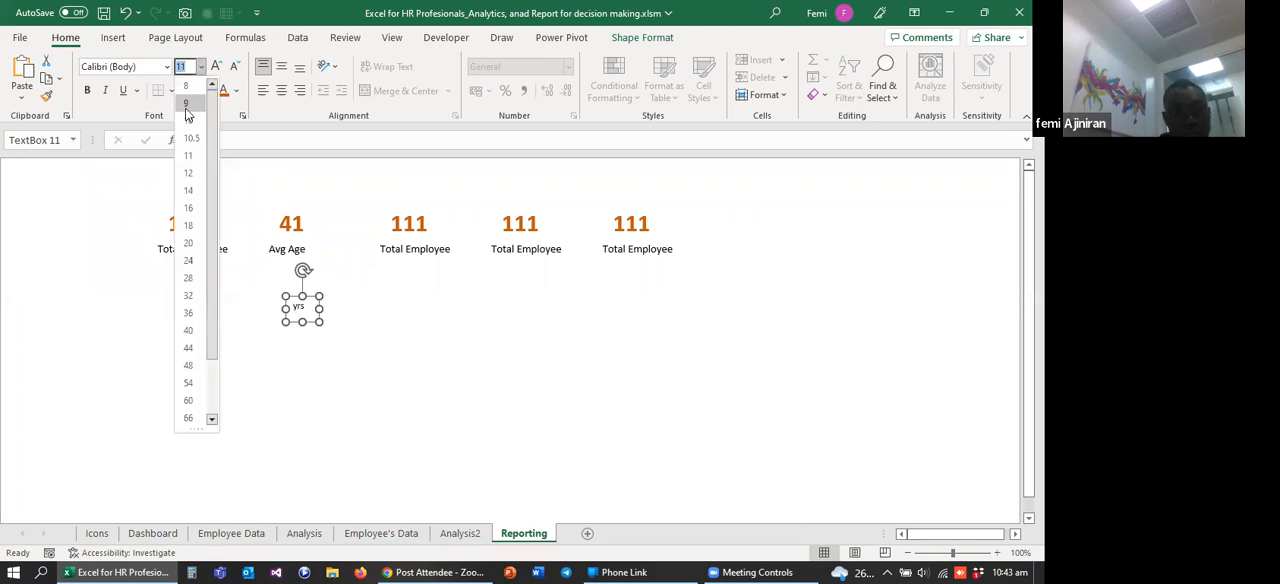
left_click(186, 108)
left_click(413, 310)
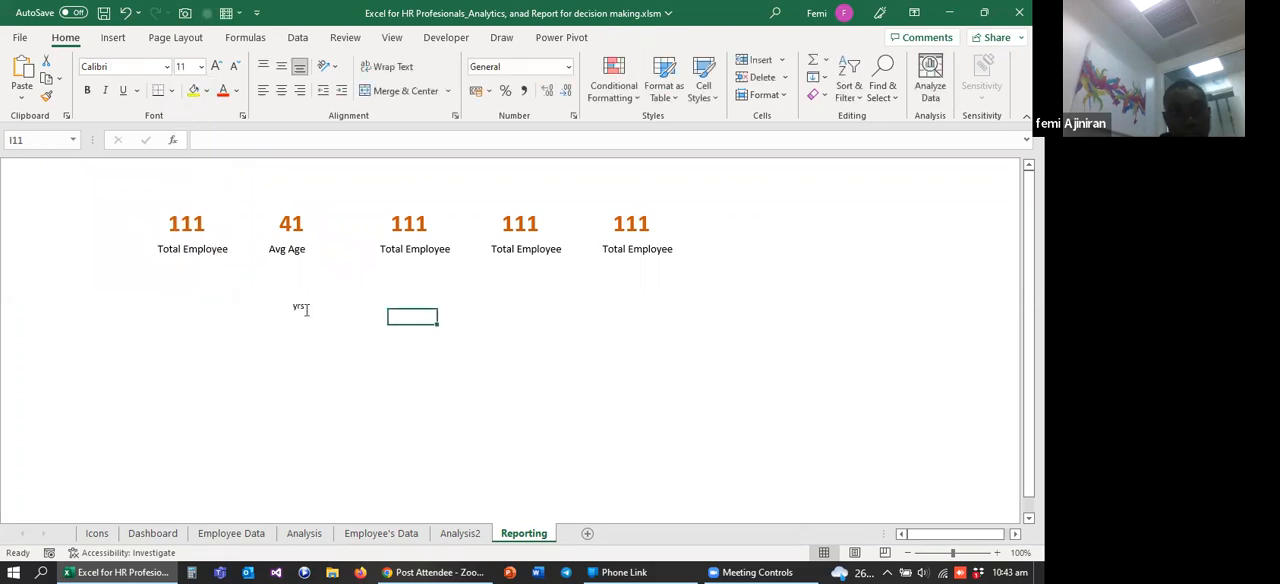
Step: Move the yrs text box up beside the Avg Age value as its unit
left_click(298, 307)
left_click_drag(306, 293, 318, 220)
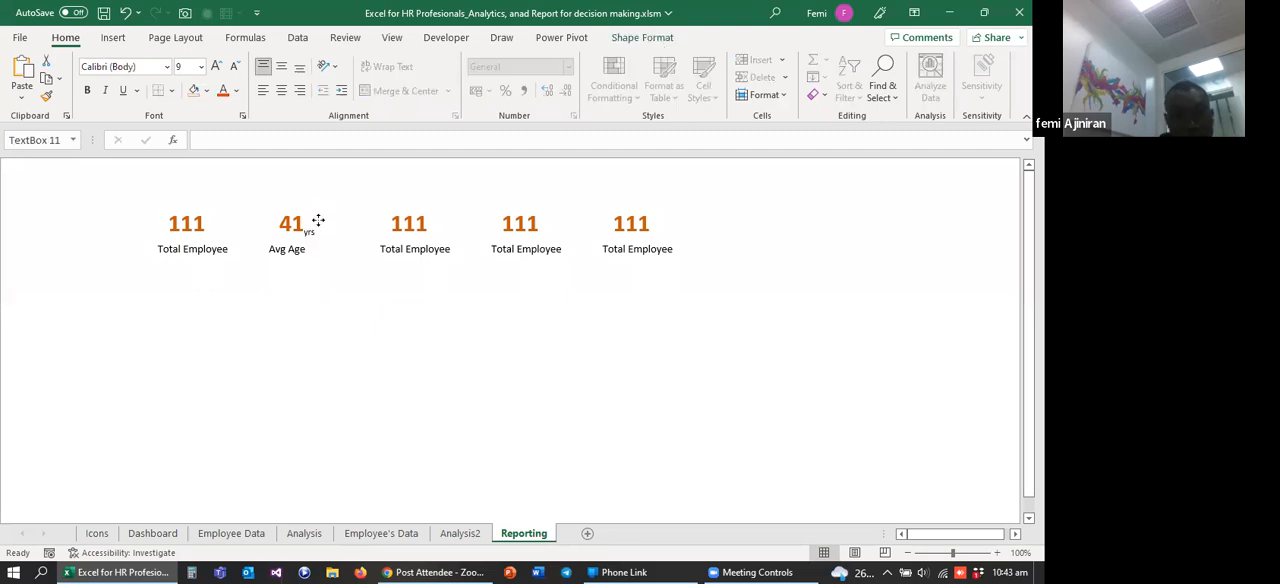
left_click(342, 347)
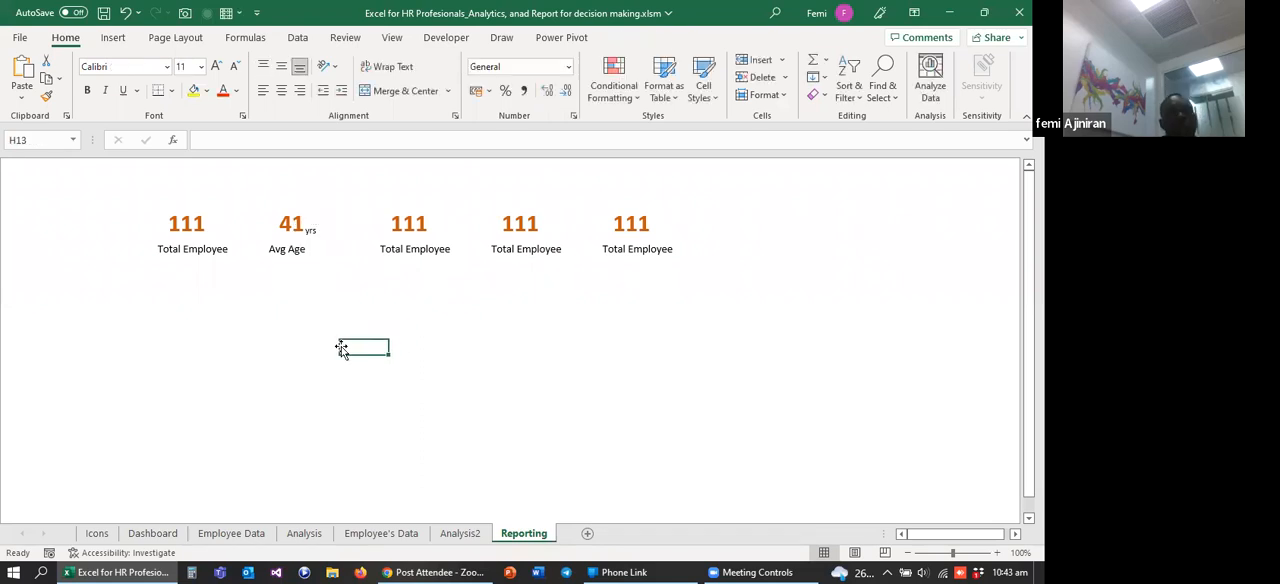
Step: Using the Dashboard metrics as reference, change the third label on the Reporting sheet to Branches and shift it slightly right and down
left_click(172, 535)
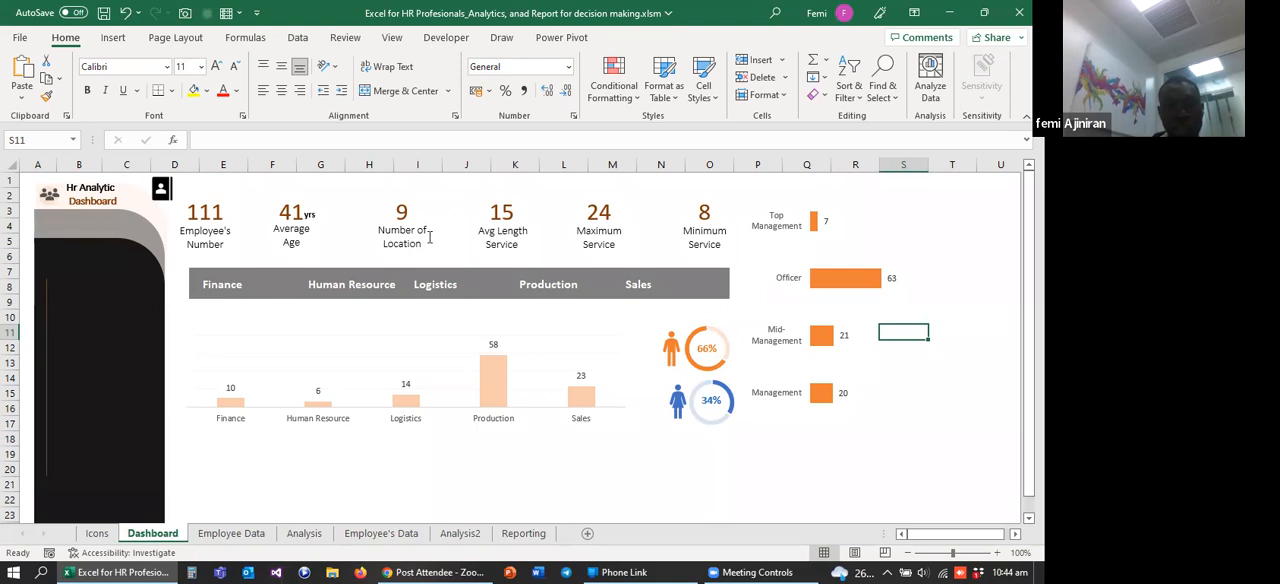
left_click(524, 533)
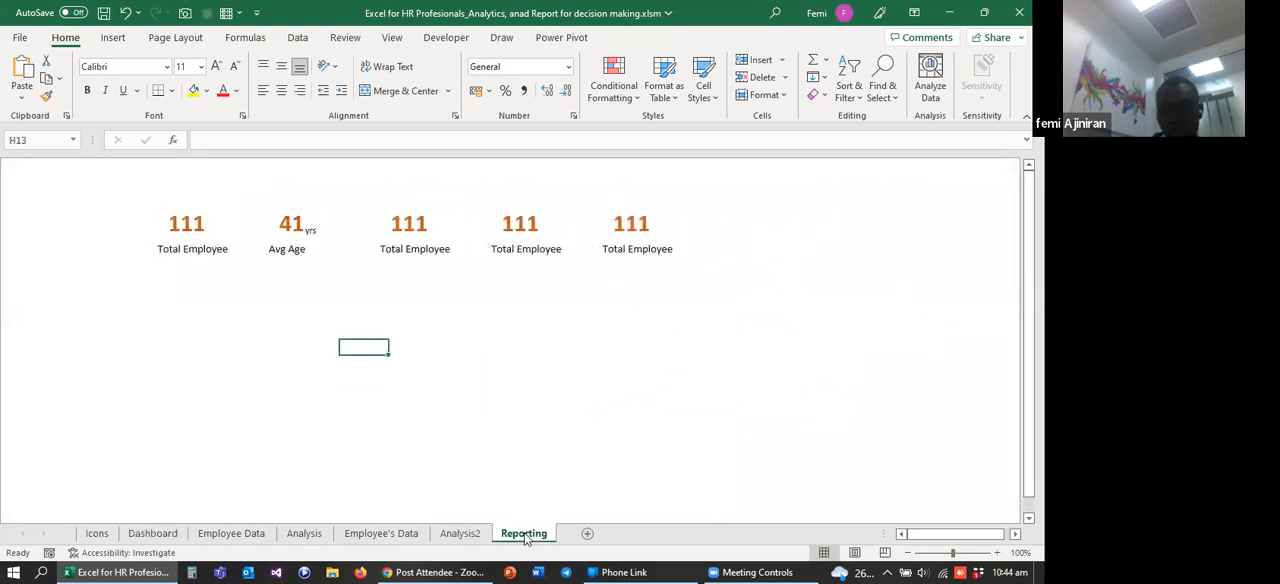
left_click(403, 254)
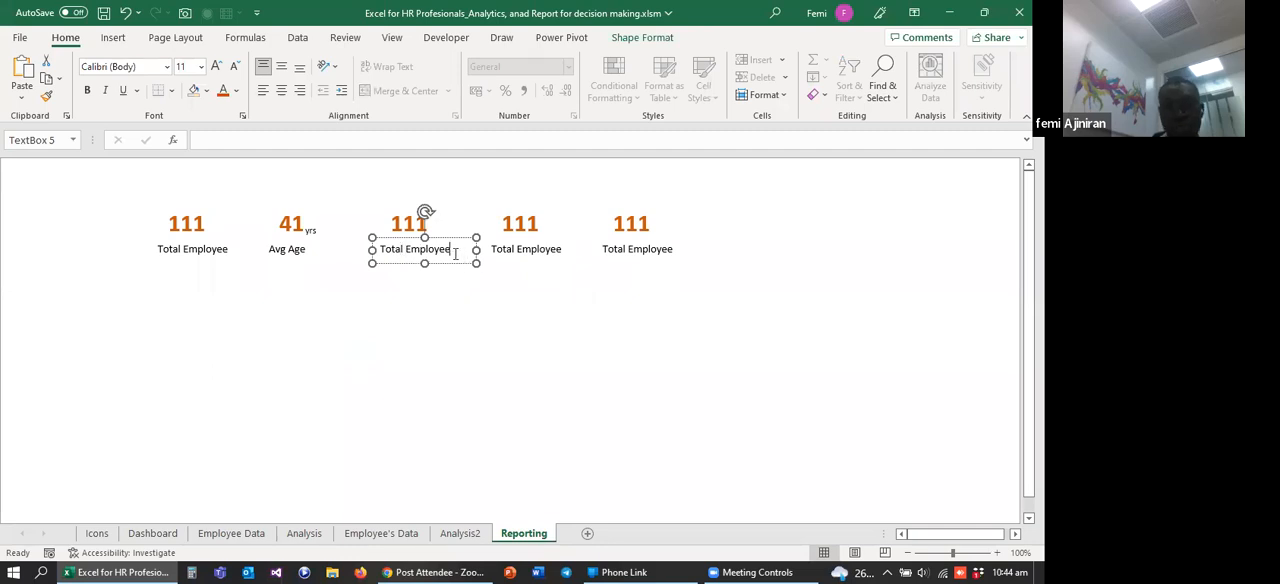
key("BackSpace")
key("BackSpace")
key("BackSpace")
key("BackSpace")
key("BackSpace")
key("BackSpace")
key("BackSpace")
key("BackSpace")
key("BackSpace")
key("BackSpace")
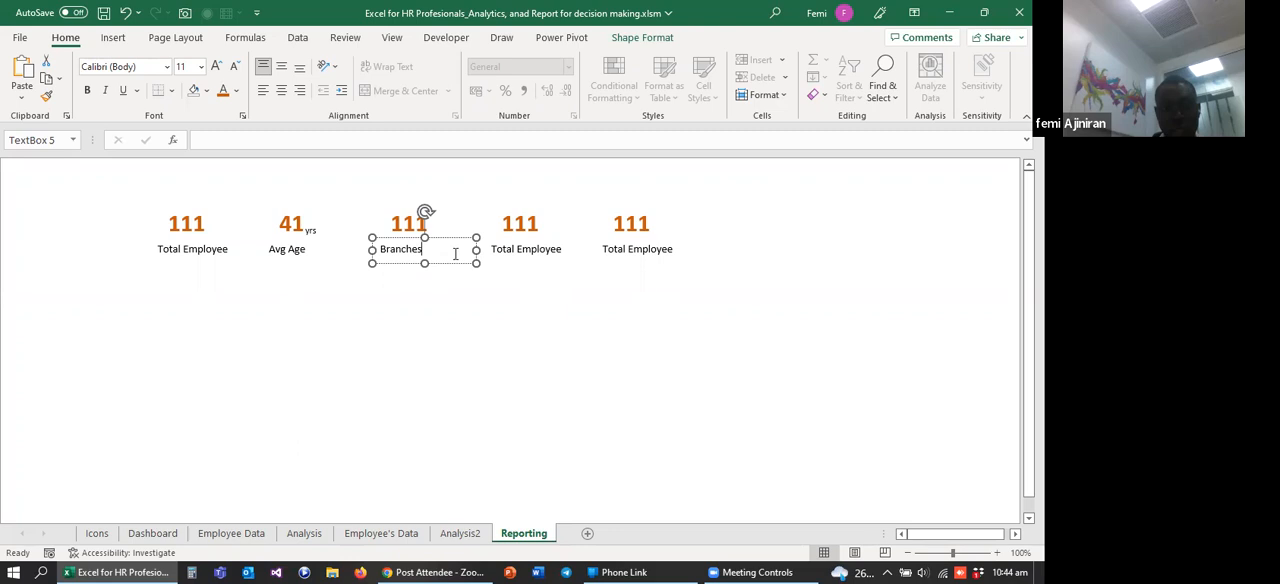
left_click(423, 299)
left_click(402, 256)
left_click_drag(397, 236, 403, 240)
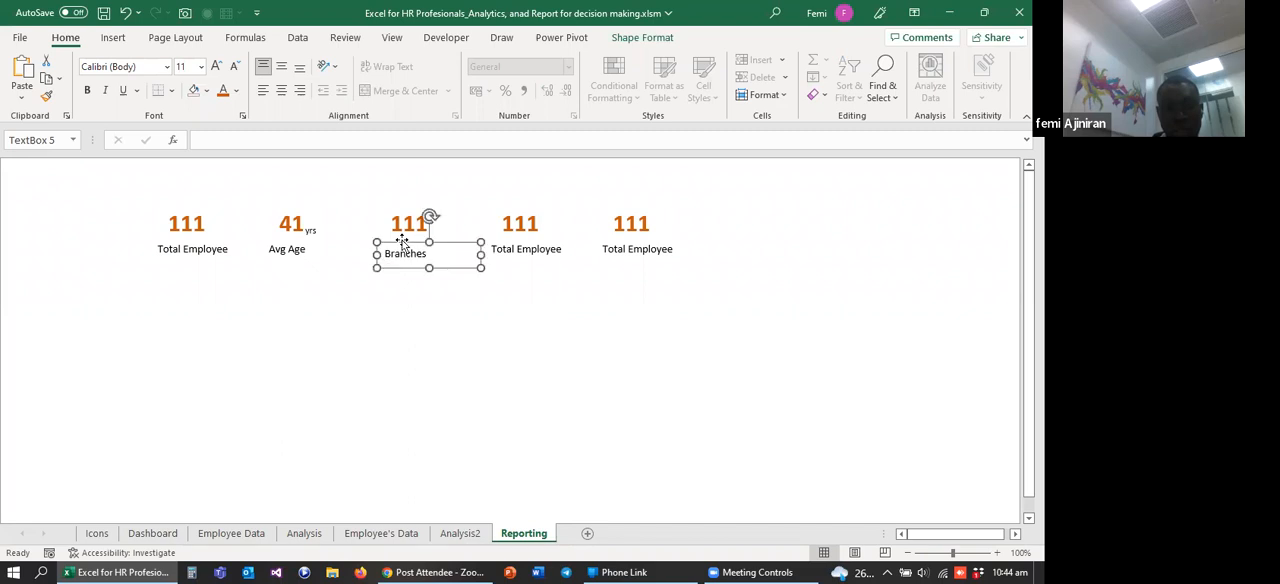
Step: Locate the location count in cell A7 of Analysis2 as the source for the Branches value box
left_click(409, 222)
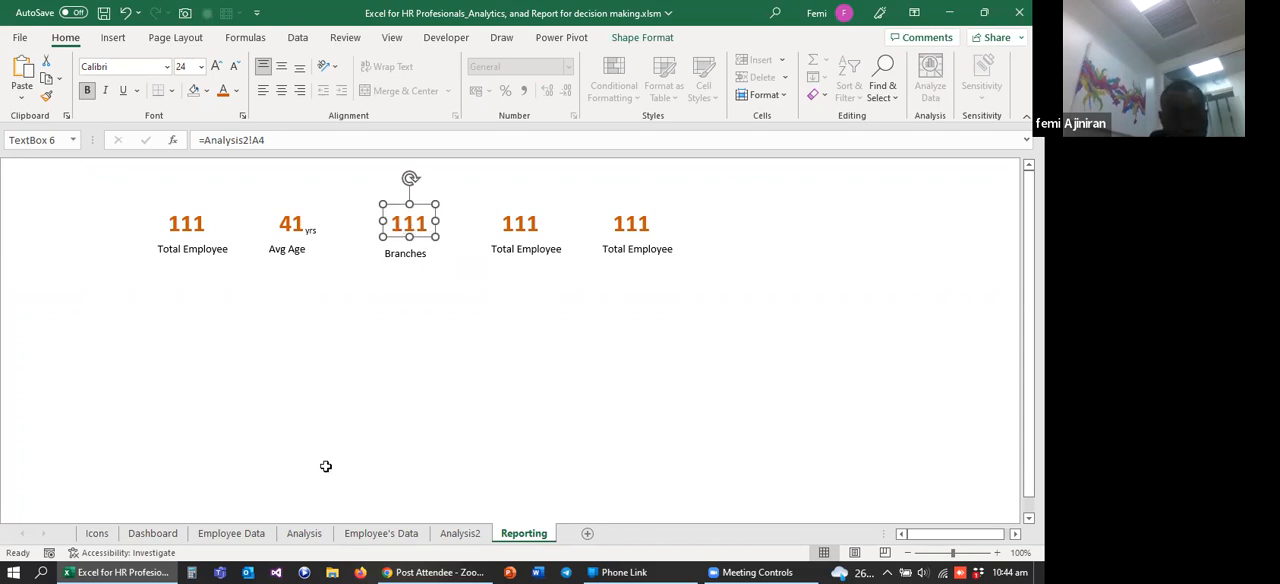
left_click(461, 533)
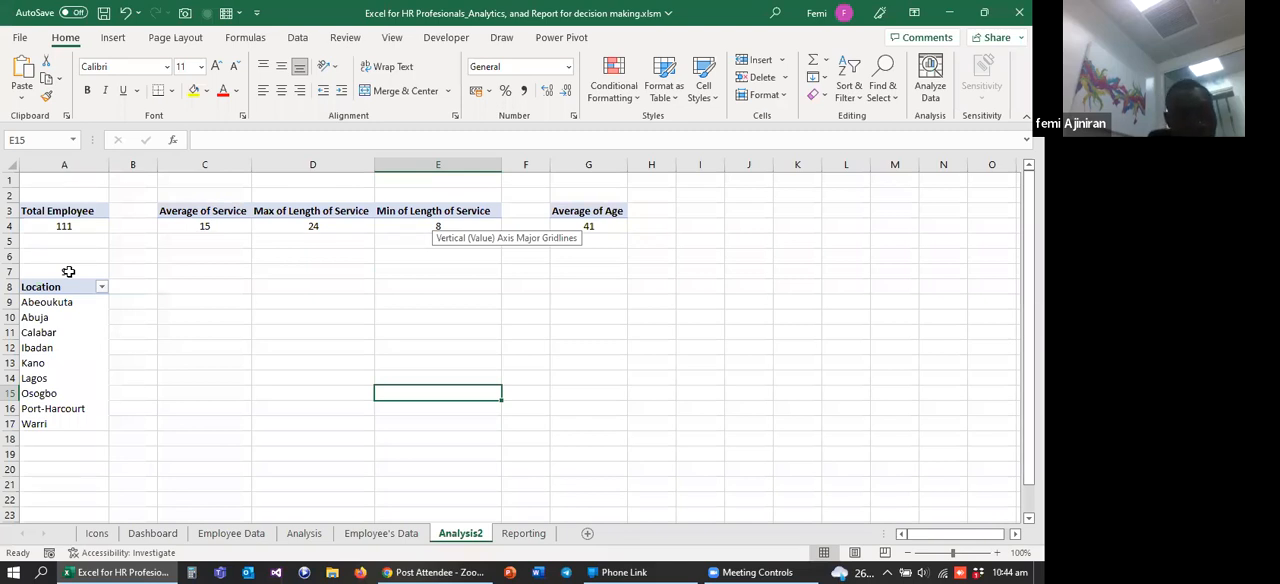
left_click(415, 470)
left_click(528, 521)
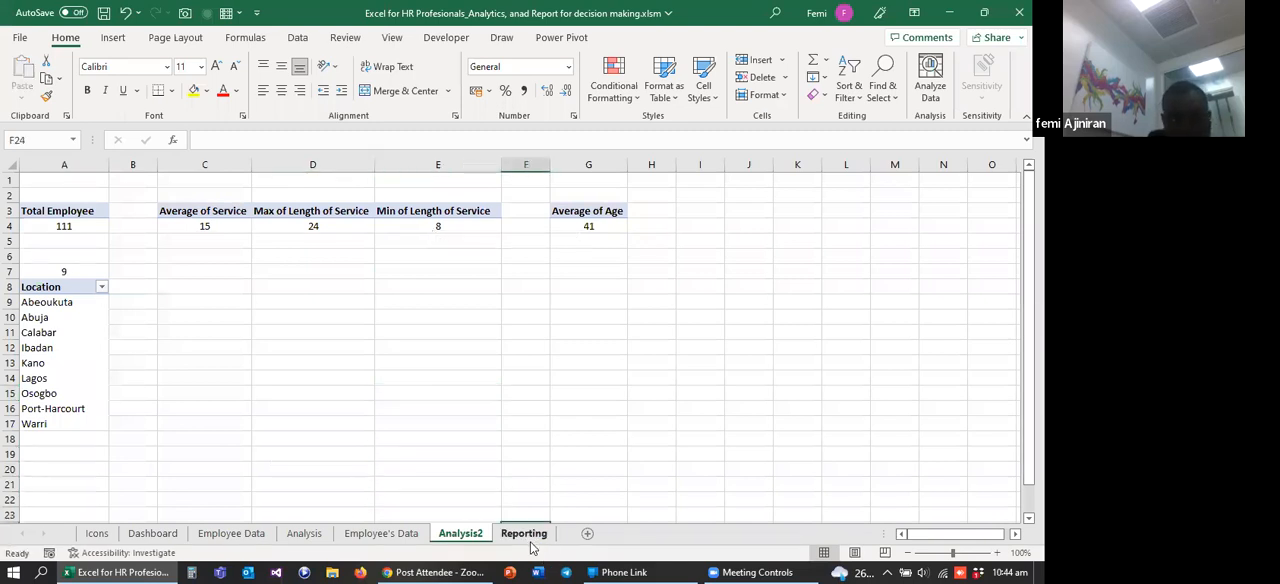
left_click(80, 272)
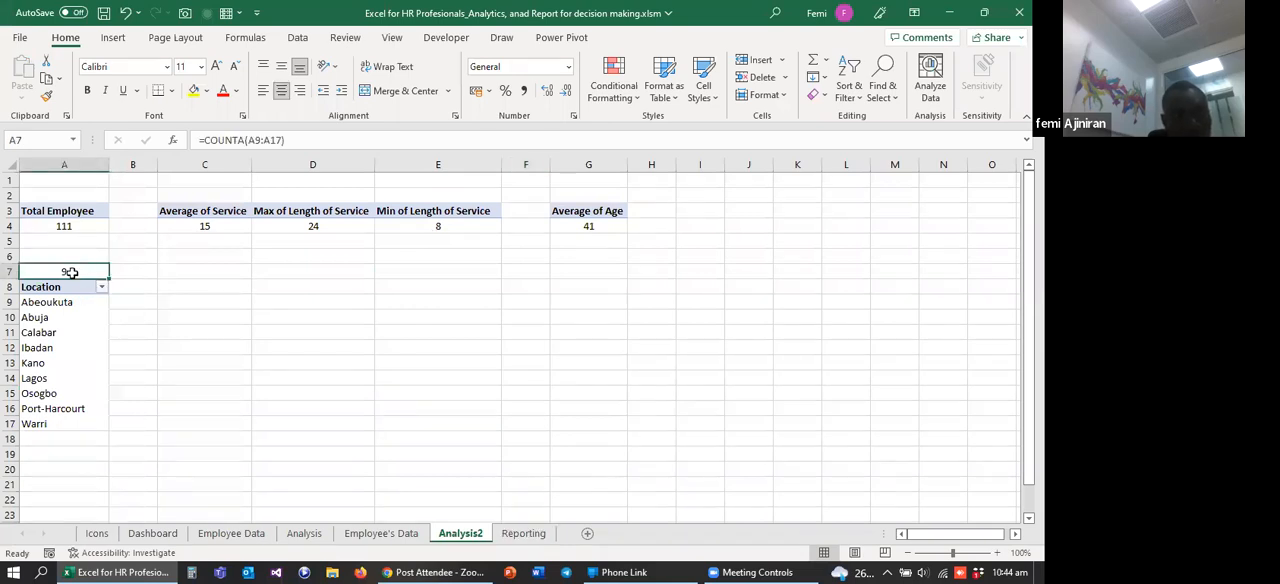